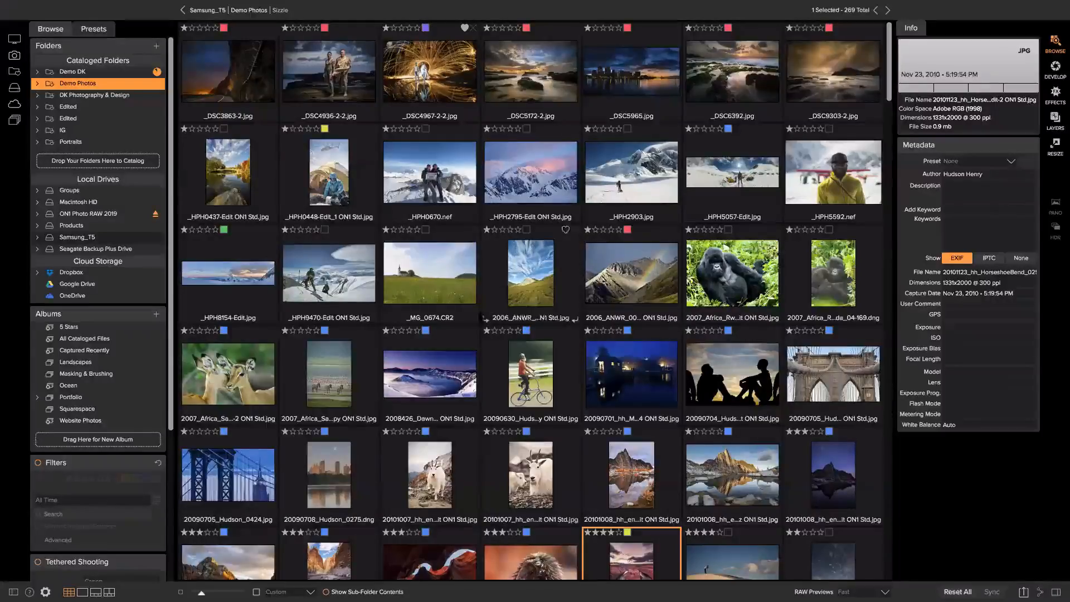
Expand Macintosh HD > Users > dkon1 in the Folders panel
{"action": "scroll", "coordinate": [472, 302], "scroll_direction": "down", "scroll_amount": 10}
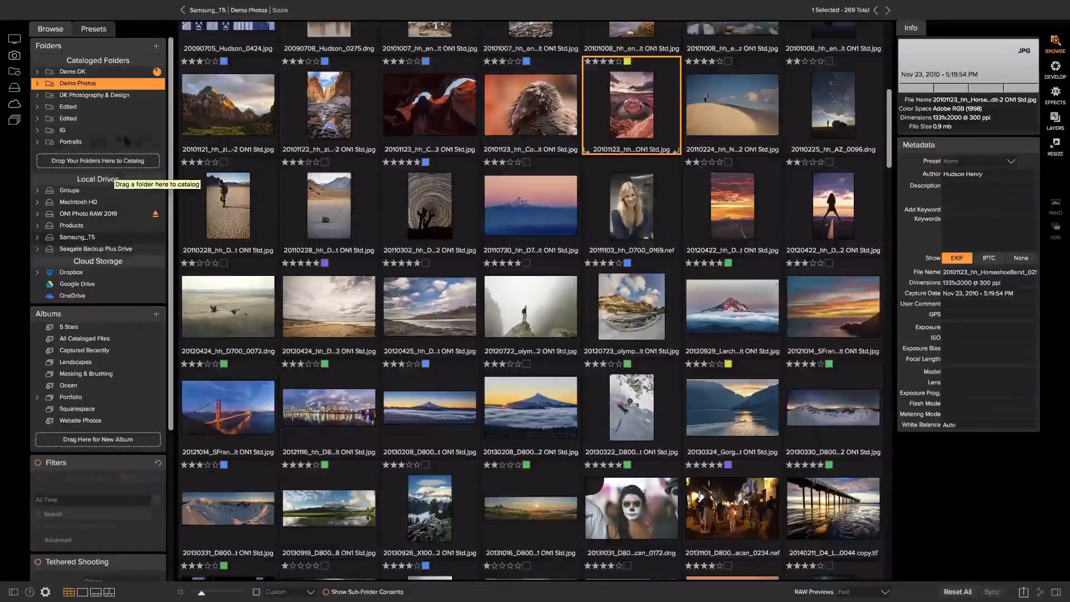
{"action": "left_click", "coordinate": [37, 202]}
{"action": "left_click", "coordinate": [75, 213]}
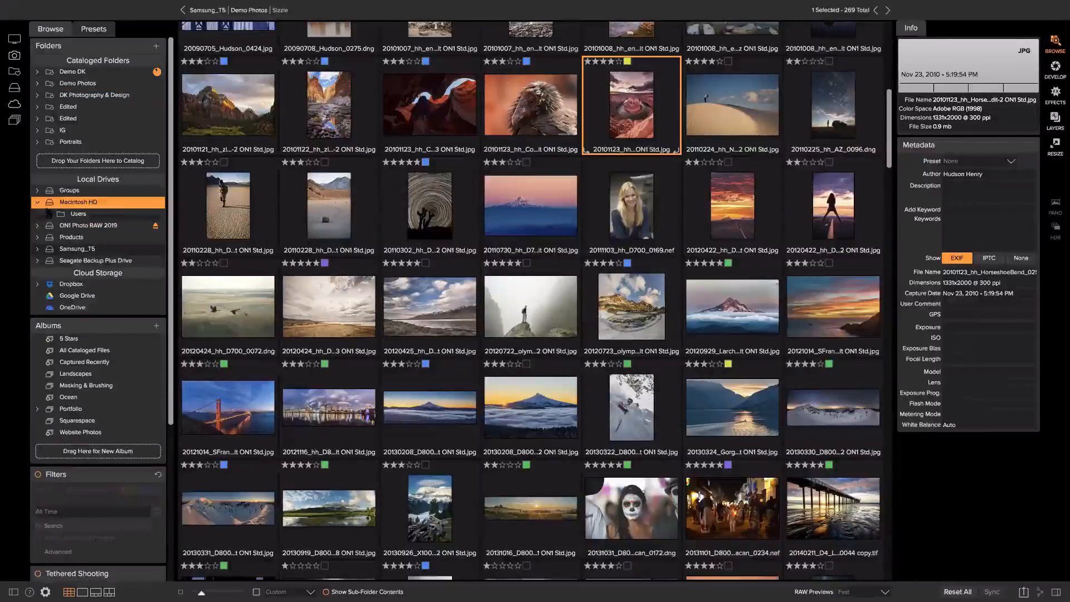
{"action": "left_click", "coordinate": [59, 226]}
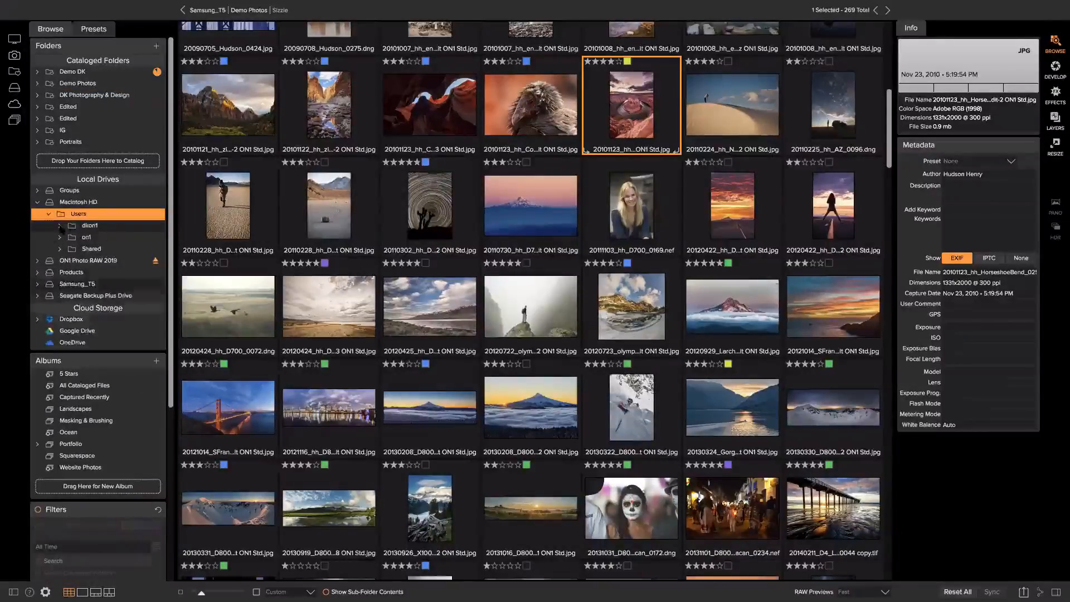
{"action": "scroll", "coordinate": [78, 201], "scroll_direction": "down", "scroll_amount": 5}
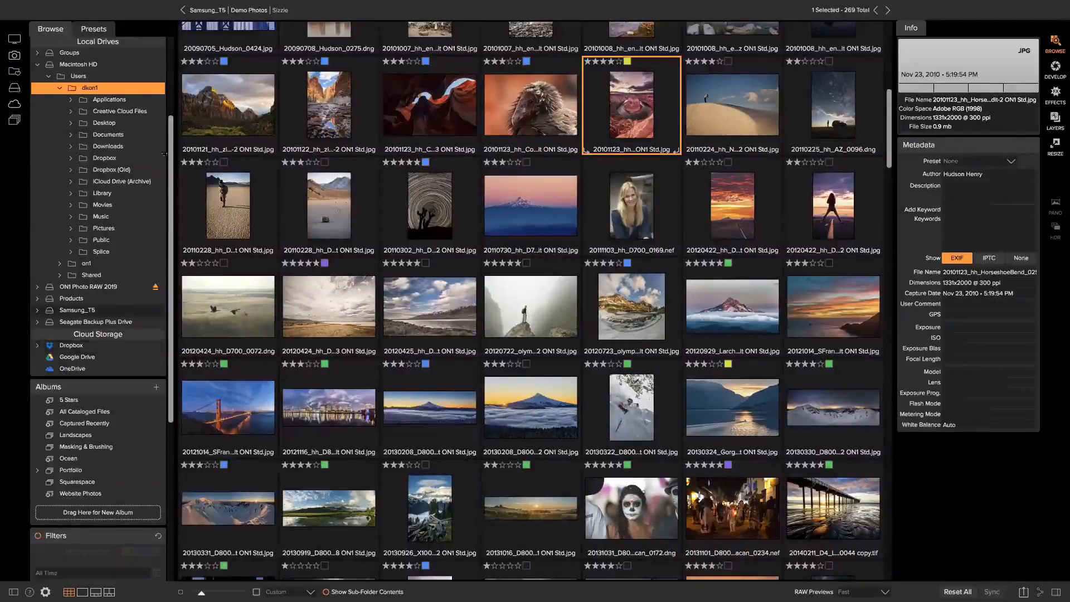
{"action": "scroll", "coordinate": [73, 149], "scroll_direction": "up", "scroll_amount": 5}
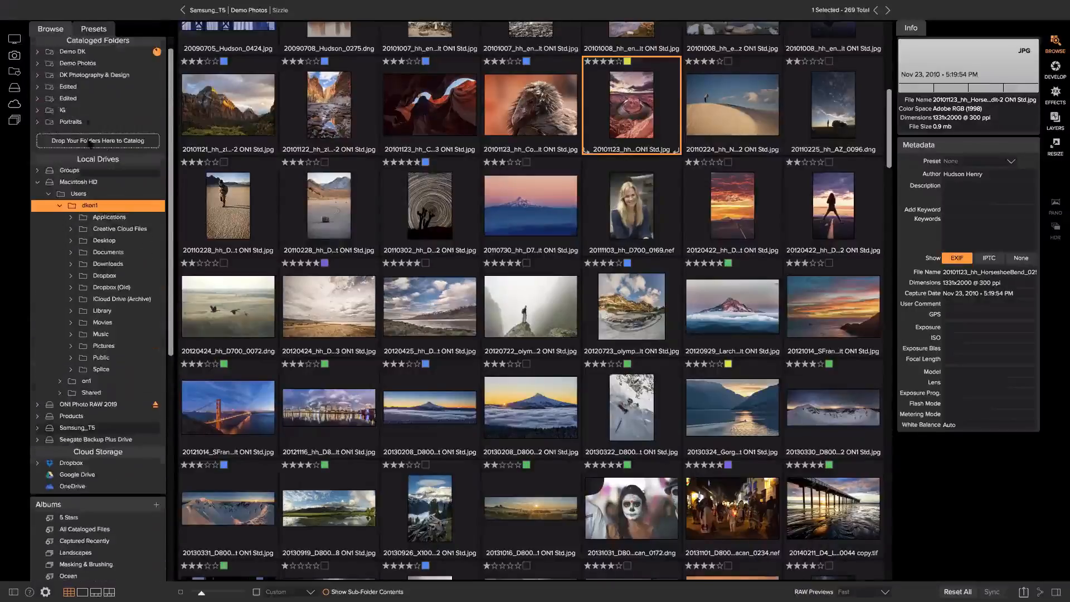
{"action": "scroll", "coordinate": [65, 218], "scroll_direction": "down", "scroll_amount": 3}
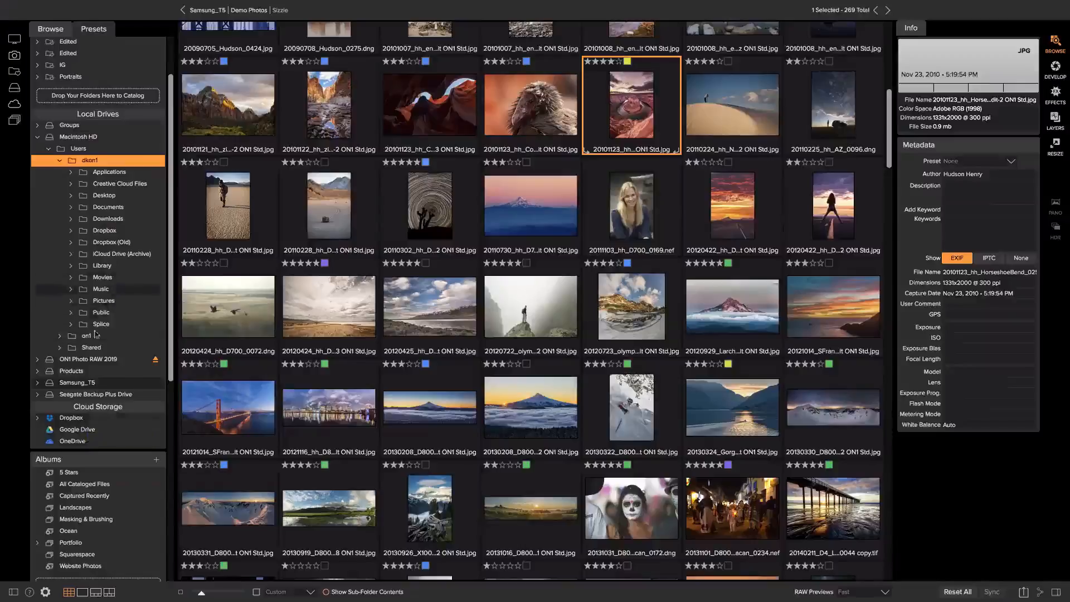
{"action": "scroll", "coordinate": [83, 362], "scroll_direction": "up", "scroll_amount": 1}
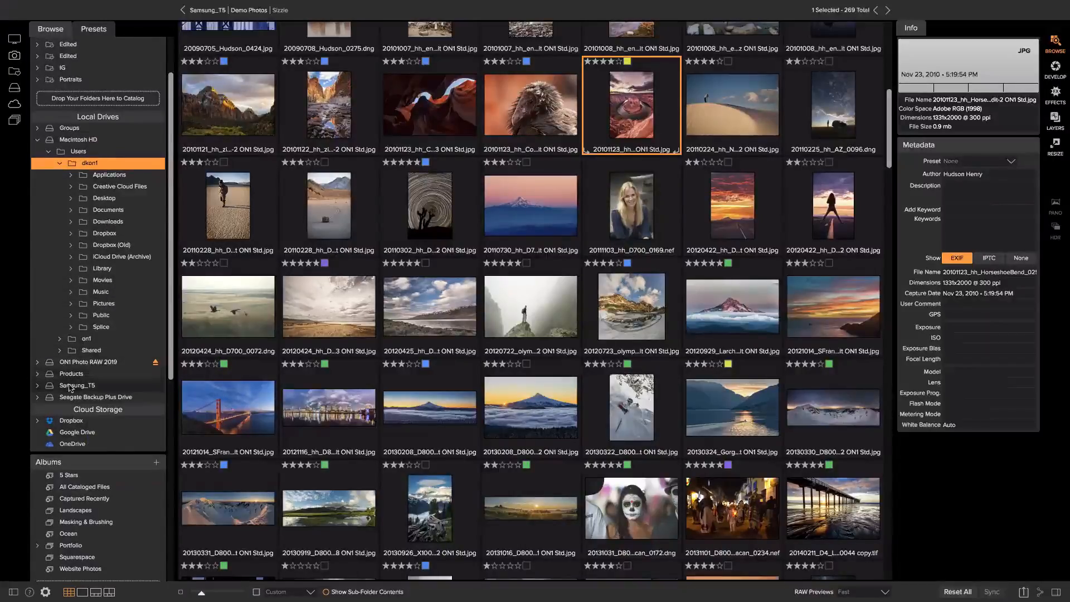
Expand Dropbox > DK Media under Cloud Storage
{"action": "left_click", "coordinate": [35, 421]}
{"action": "scroll", "coordinate": [106, 410], "scroll_direction": "down", "scroll_amount": 3}
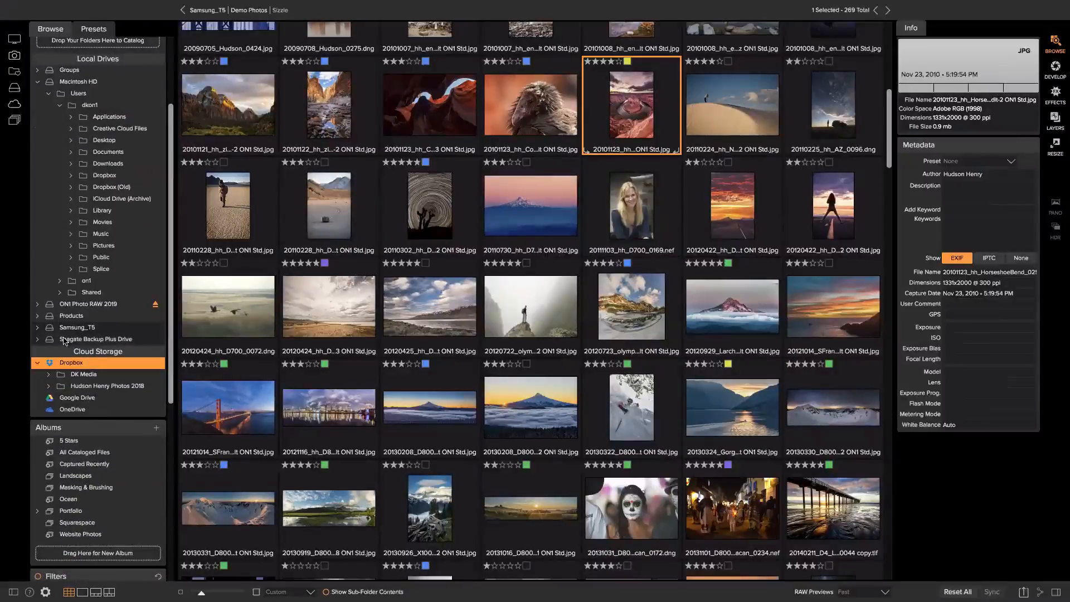
{"action": "left_click", "coordinate": [50, 374]}
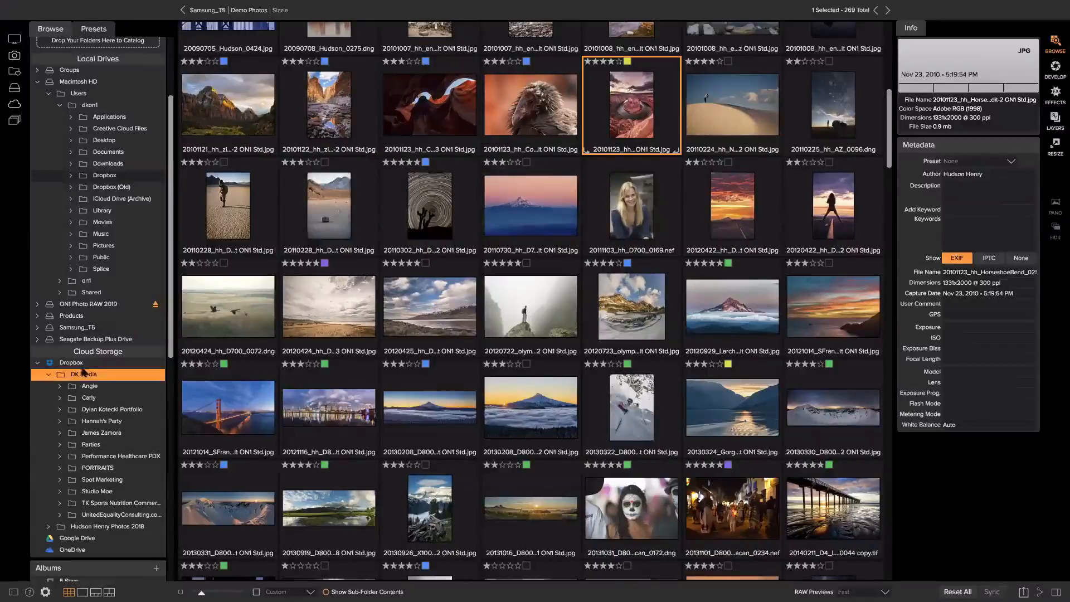
{"action": "scroll", "coordinate": [104, 313], "scroll_direction": "up", "scroll_amount": 6}
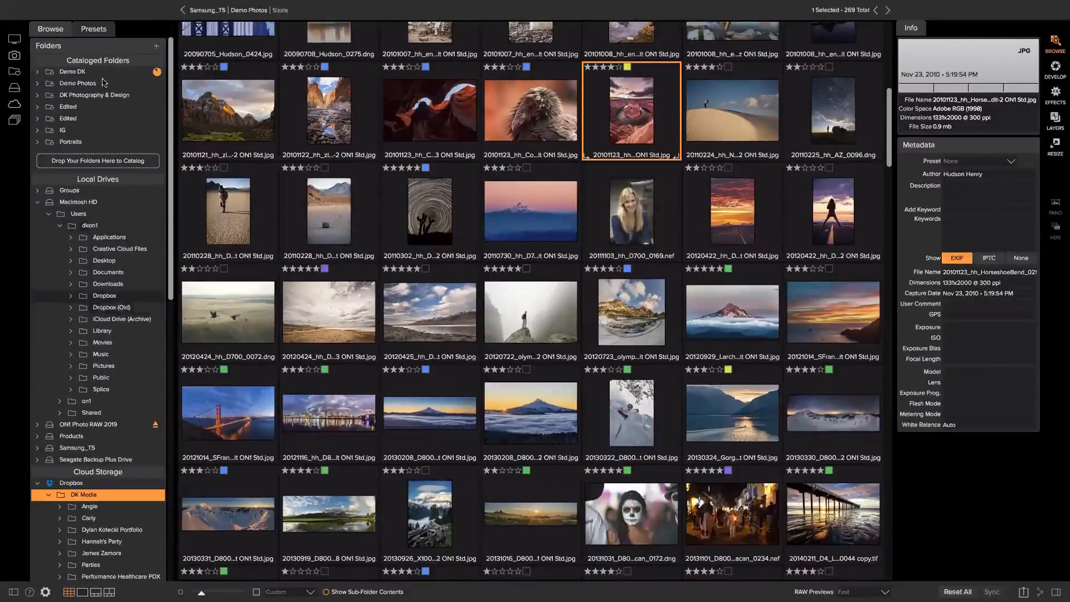
{"action": "scroll", "coordinate": [322, 164], "scroll_direction": "up", "scroll_amount": 5}
{"action": "scroll", "coordinate": [322, 164], "scroll_direction": "up", "scroll_amount": 5}
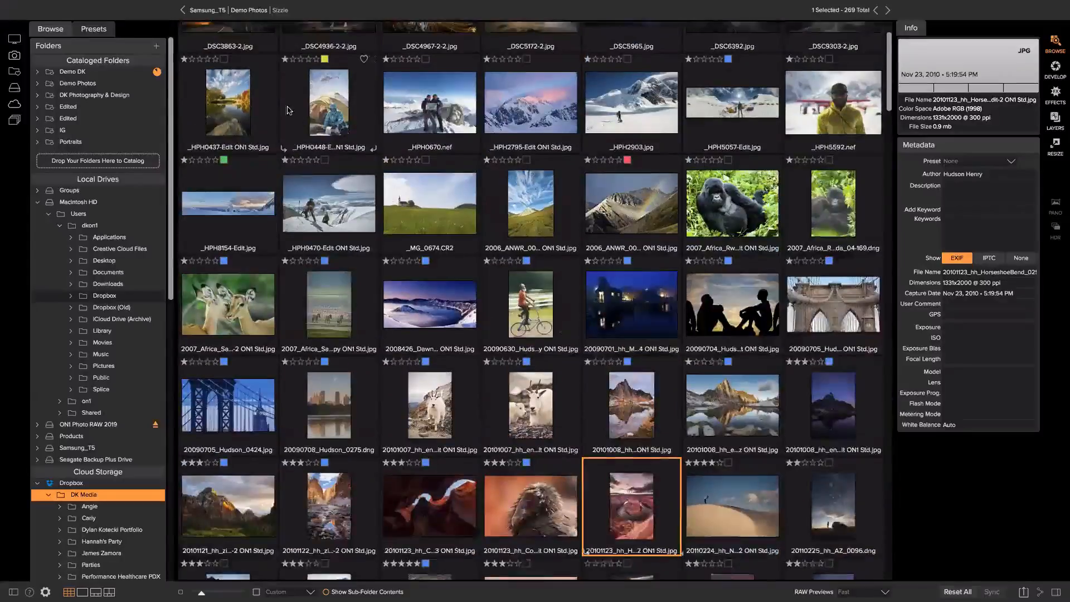
Go up to Demo Photos and show its subfolders in the grid
{"action": "left_click", "coordinate": [256, 12]}
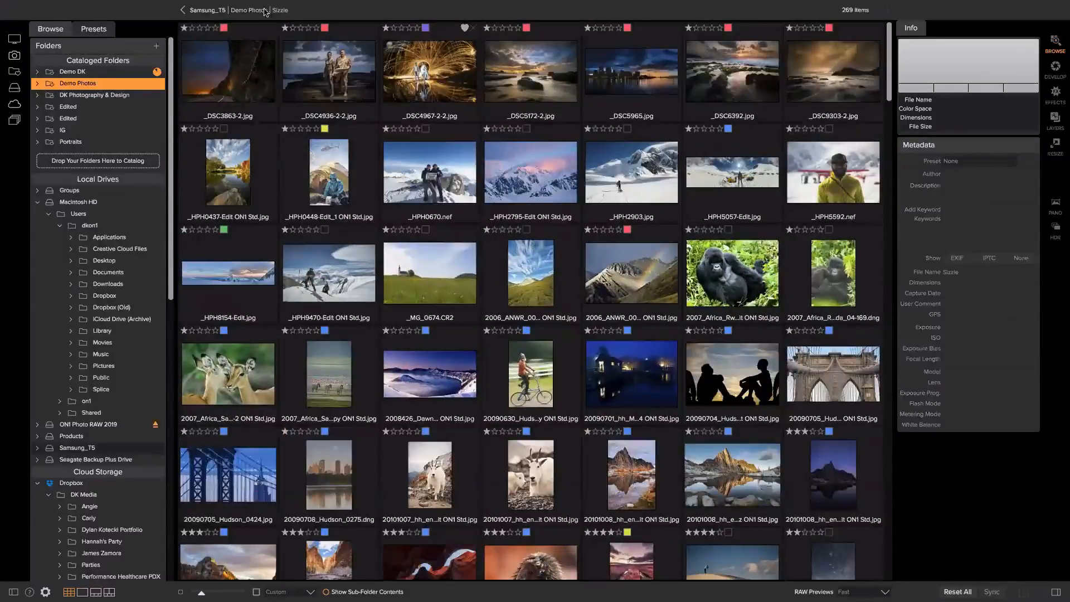
{"action": "left_click", "coordinate": [253, 14]}
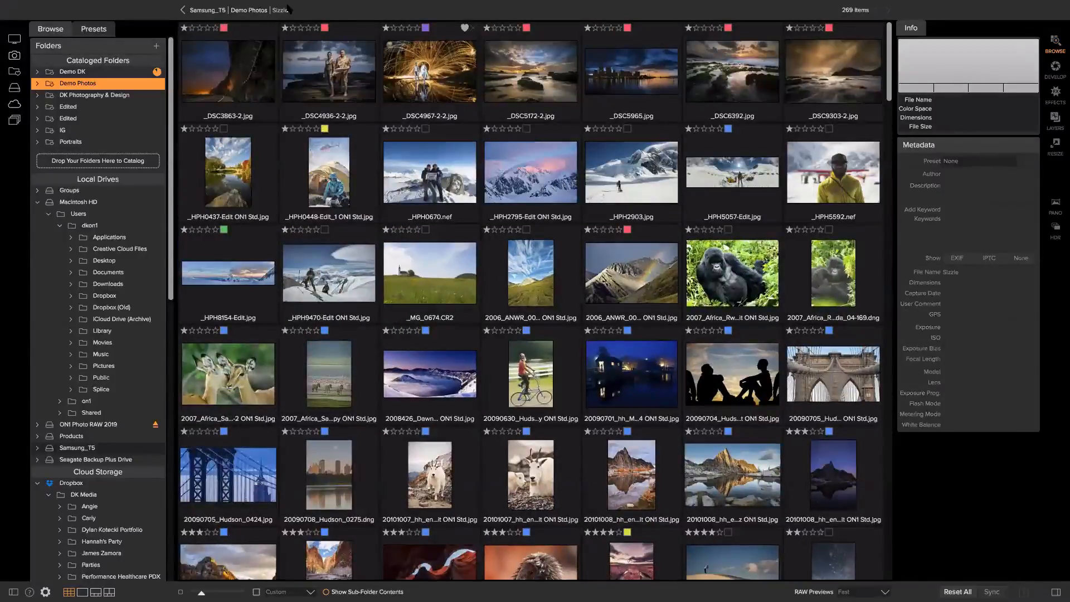
{"action": "left_click", "coordinate": [38, 83]}
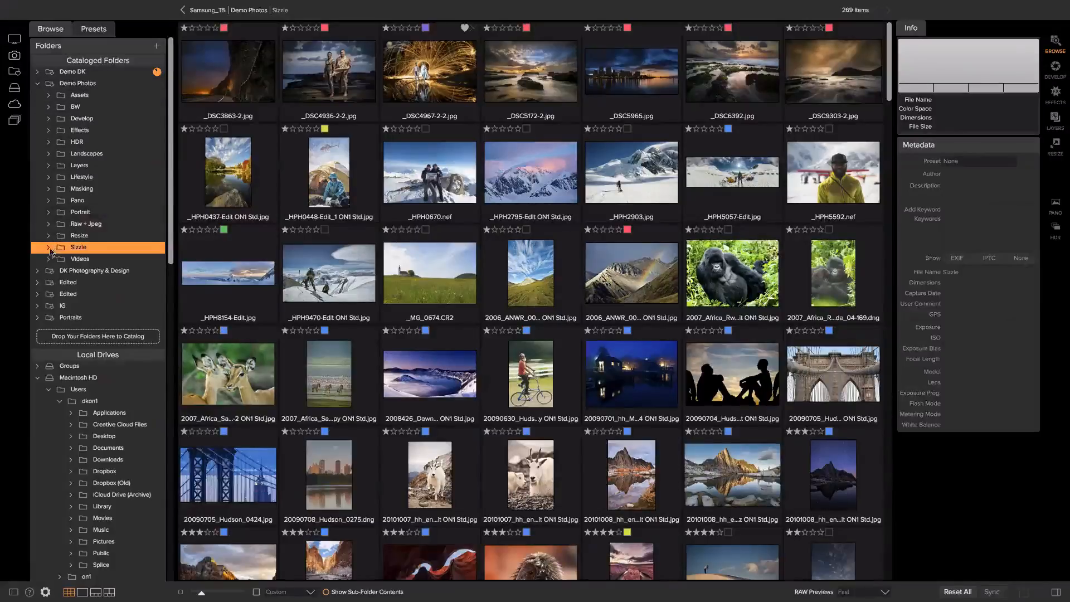
{"action": "left_click", "coordinate": [84, 83]}
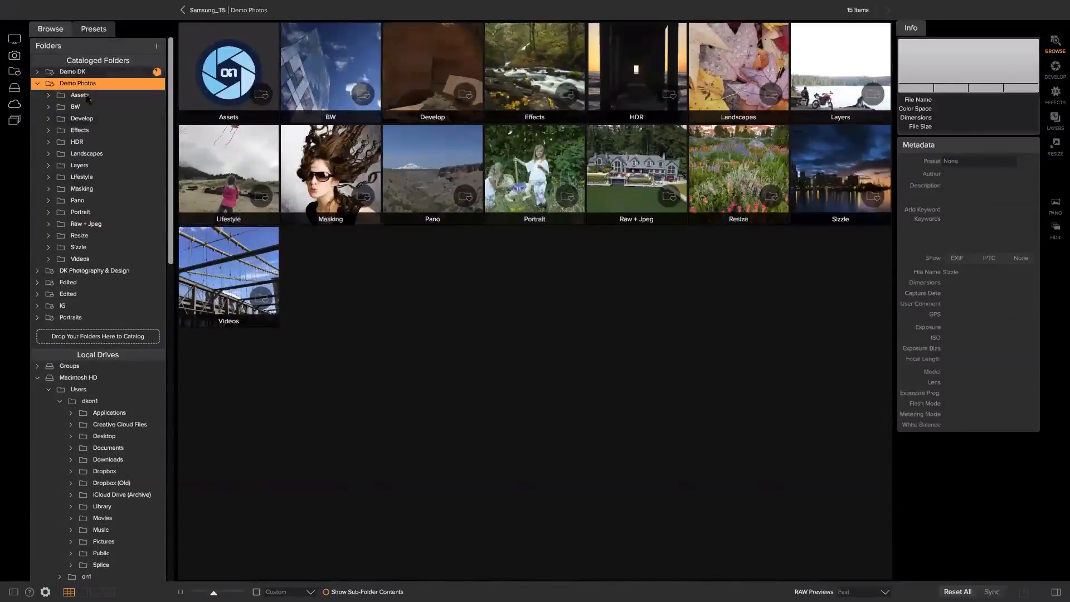
{"action": "scroll", "coordinate": [83, 192], "scroll_direction": "down", "scroll_amount": 1}
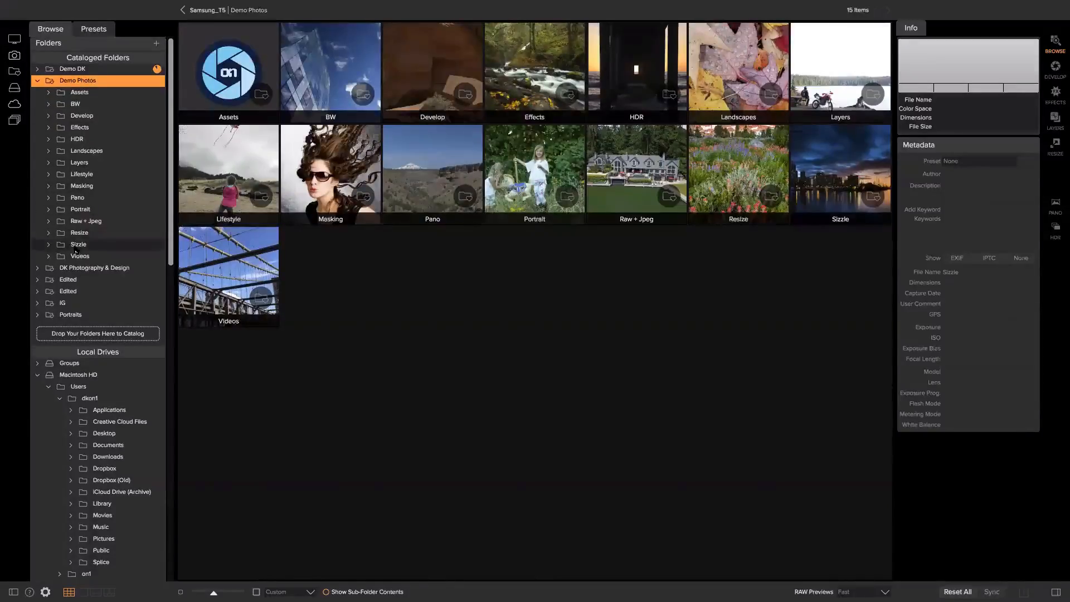
Open the Sizzle folder and try larger thumbnails before restoring the original size
{"action": "left_click", "coordinate": [848, 182]}
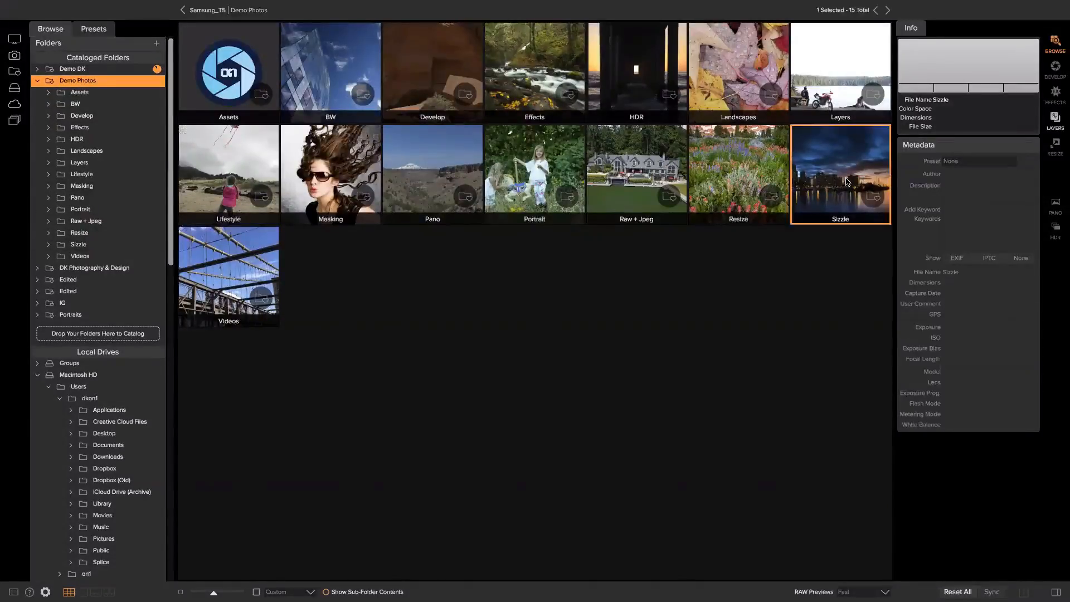
{"action": "double_click", "coordinate": [848, 183]}
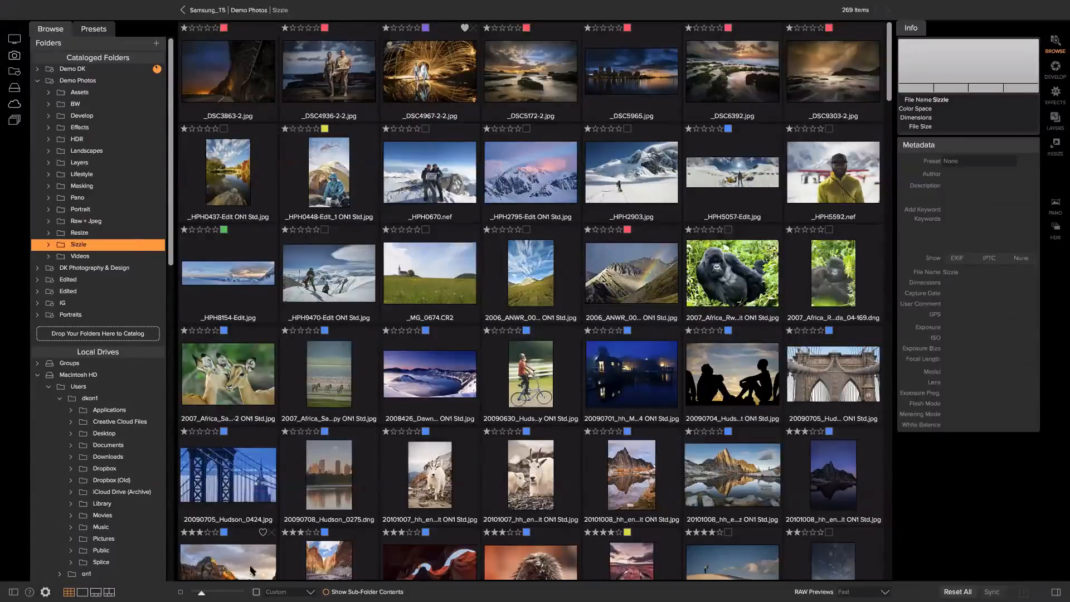
{"action": "left_click_drag", "start_coordinate": [201, 593], "coordinate": [243, 592]}
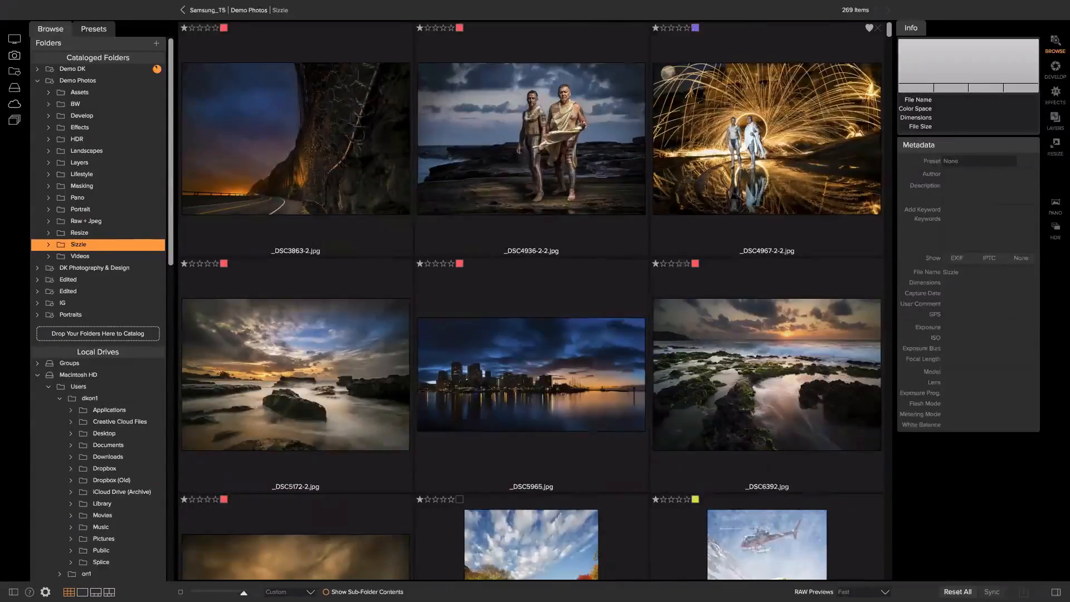
{"action": "left_click_drag", "start_coordinate": [243, 592], "coordinate": [201, 592]}
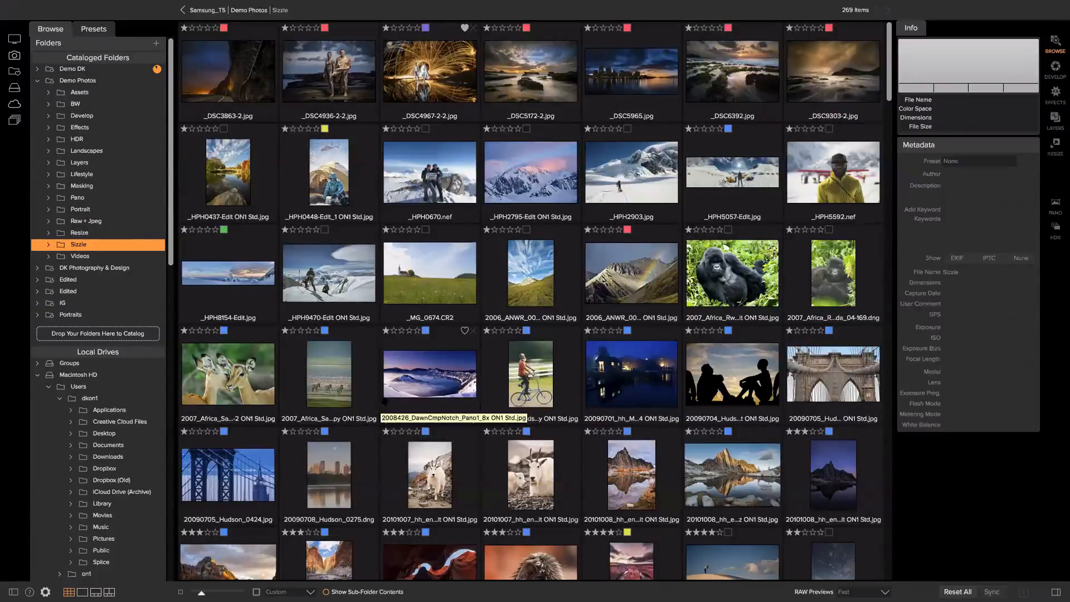
Open the Portrait folder from the Folders panel
{"action": "scroll", "coordinate": [389, 397], "scroll_direction": "down", "scroll_amount": 5}
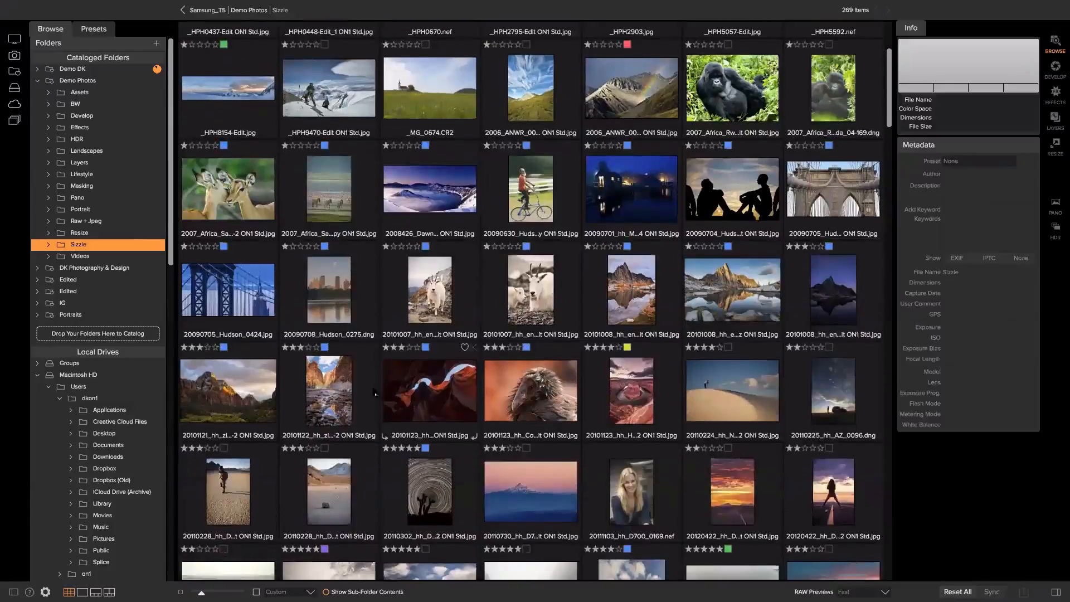
{"action": "scroll", "coordinate": [390, 383], "scroll_direction": "up", "scroll_amount": 5}
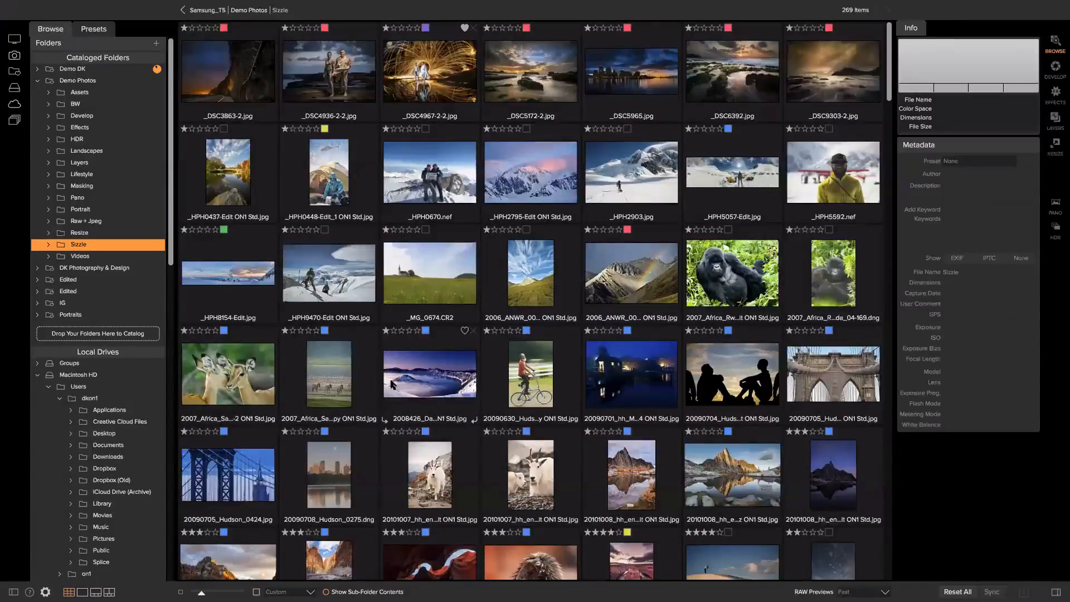
{"action": "left_click", "coordinate": [85, 211]}
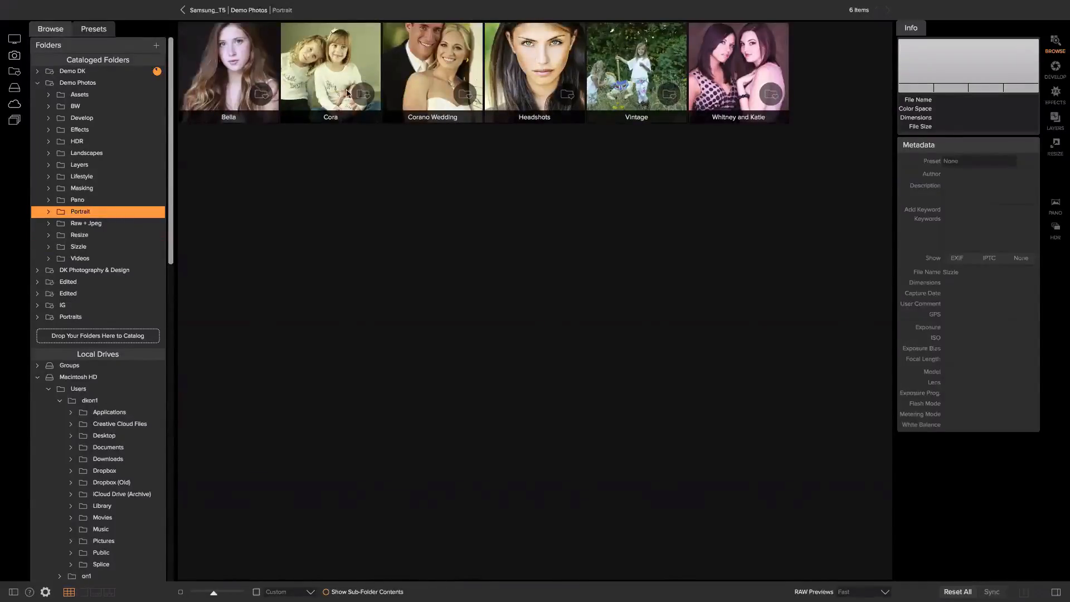
{"action": "scroll", "coordinate": [136, 222], "scroll_direction": "down", "scroll_amount": 1}
{"action": "double_click", "coordinate": [259, 68]}
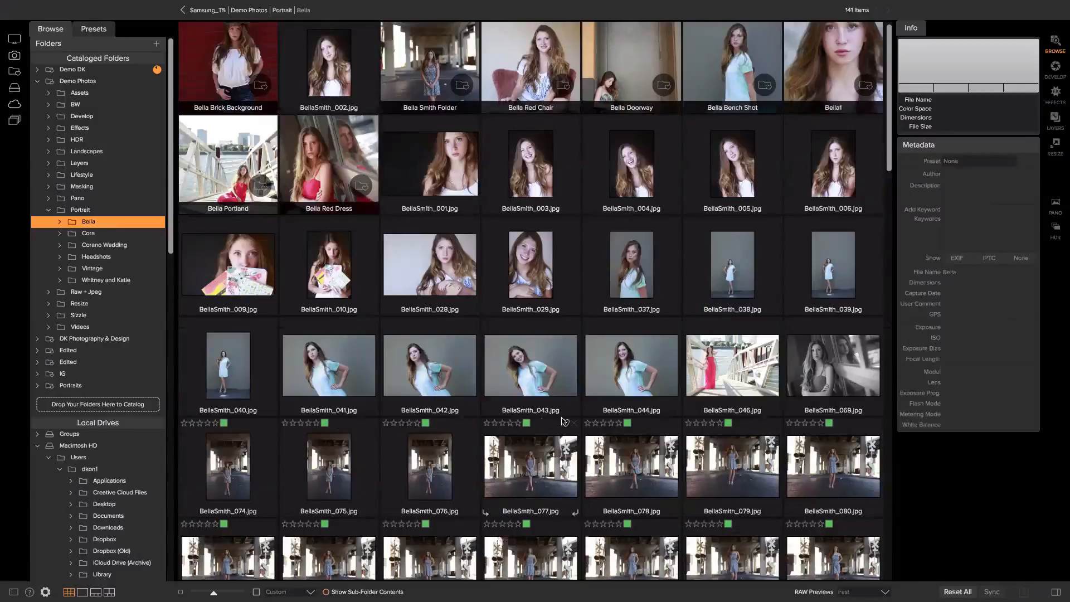
{"action": "scroll", "coordinate": [813, 436], "scroll_direction": "down", "scroll_amount": 2}
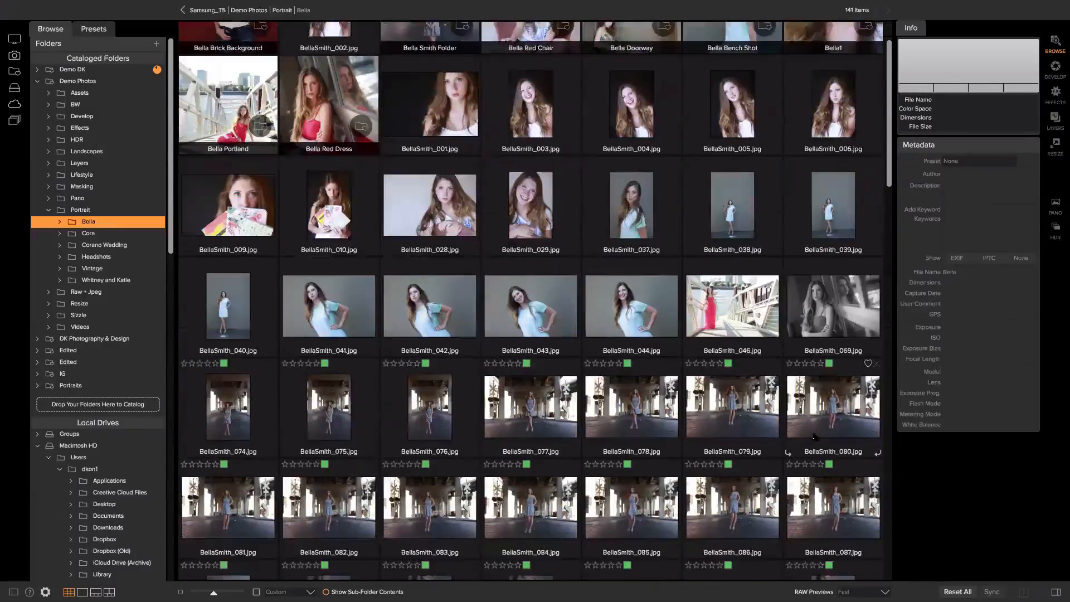
{"action": "scroll", "coordinate": [814, 436], "scroll_direction": "down", "scroll_amount": 6}
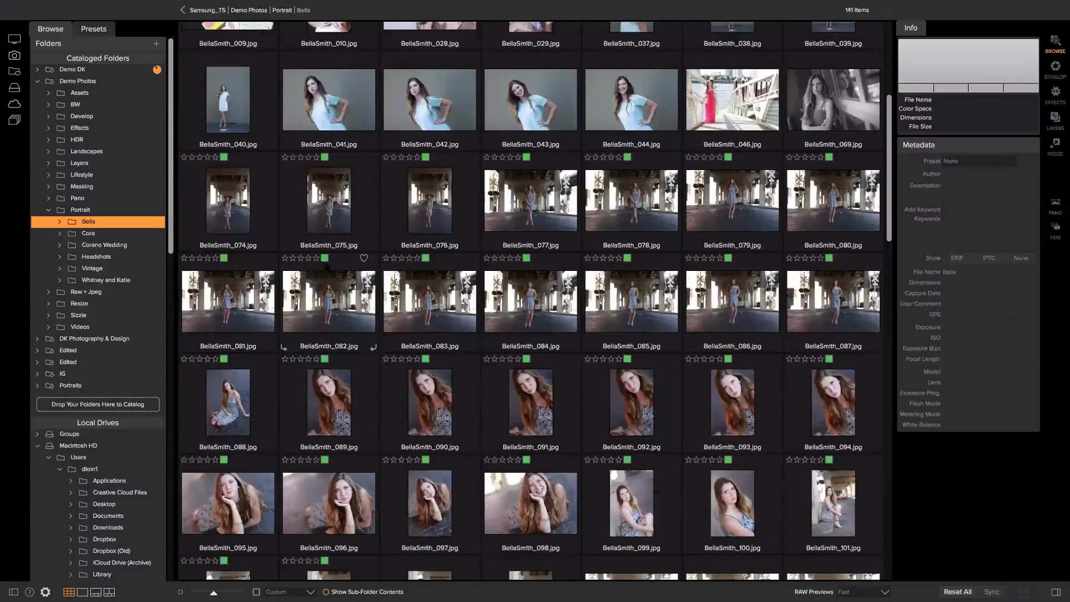
{"action": "left_click", "coordinate": [314, 207]}
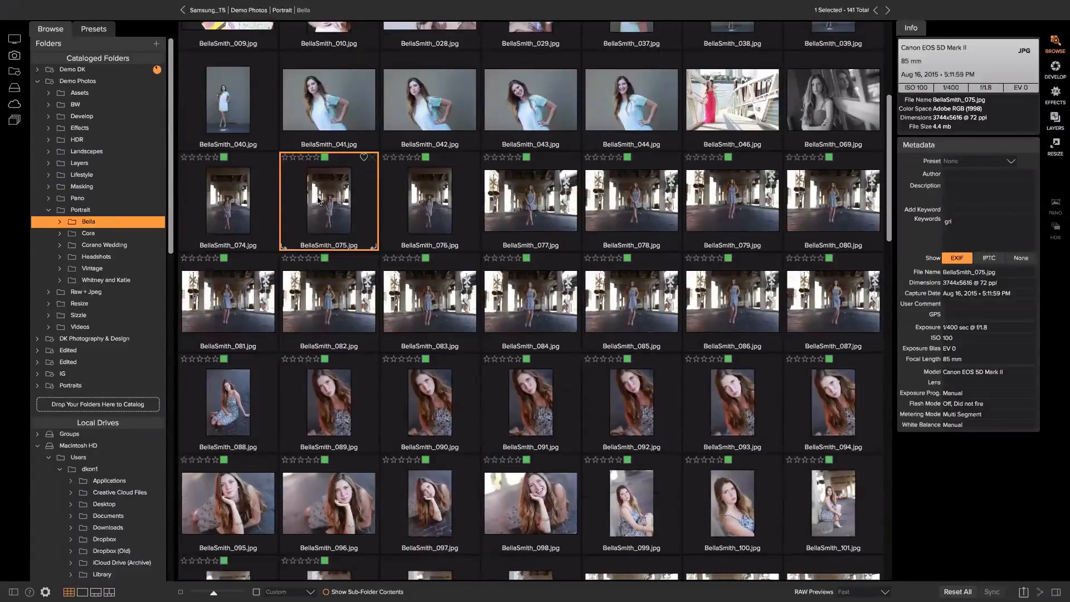
{"action": "left_click", "coordinate": [327, 160]}
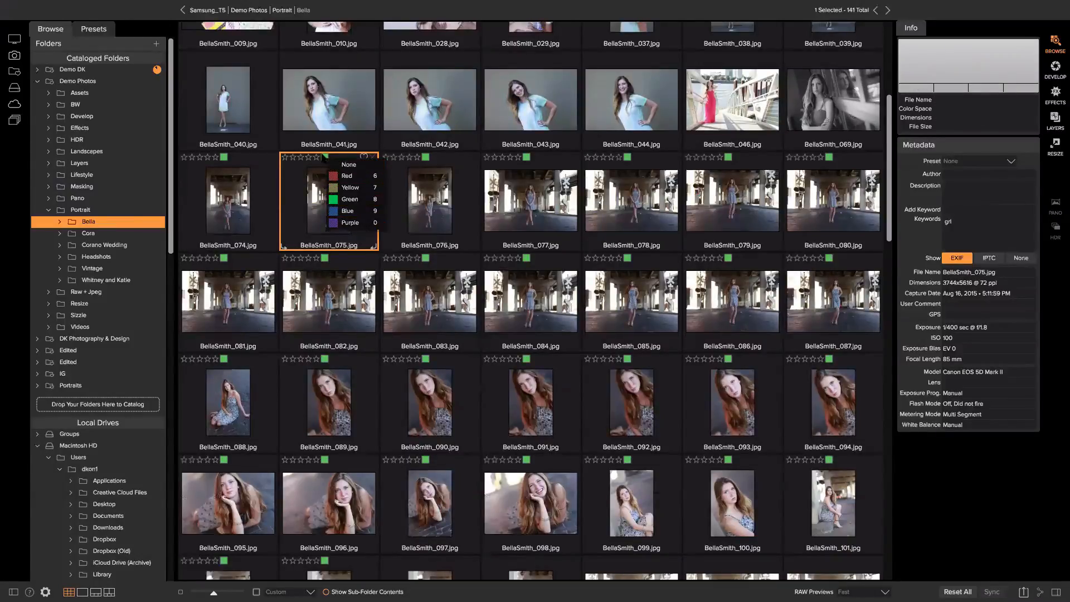
{"action": "left_click", "coordinate": [322, 154]}
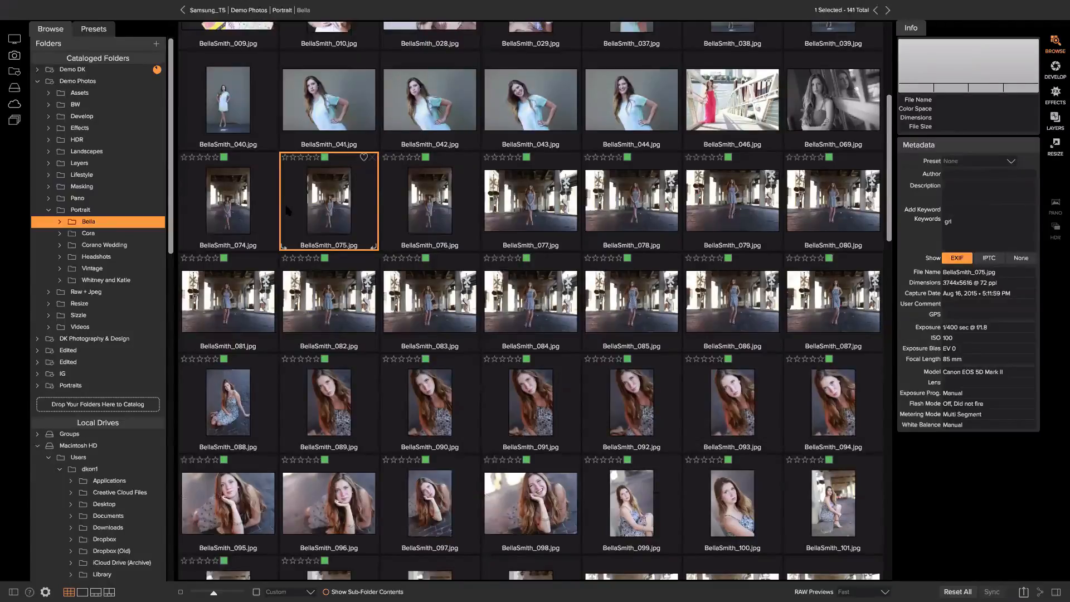
{"action": "key", "text": "1"}
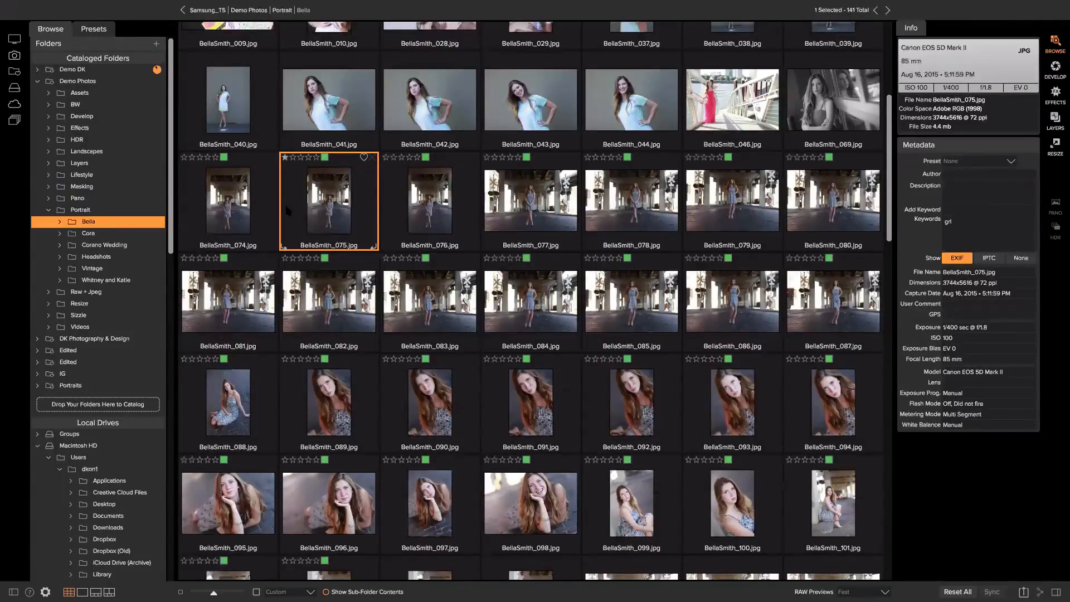
{"action": "key", "text": "3"}
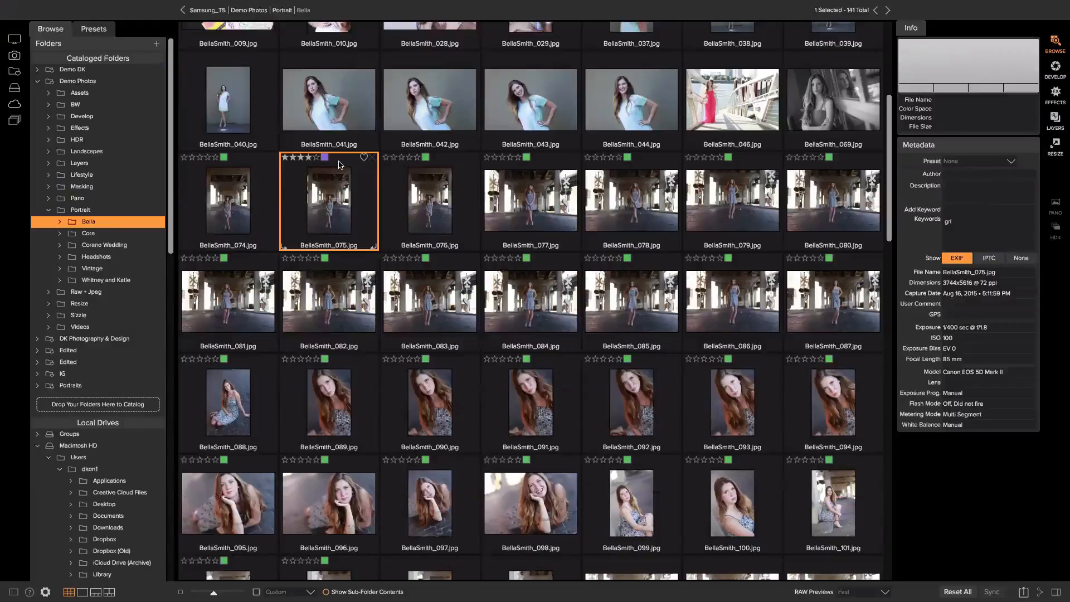
{"action": "left_click", "coordinate": [364, 157]}
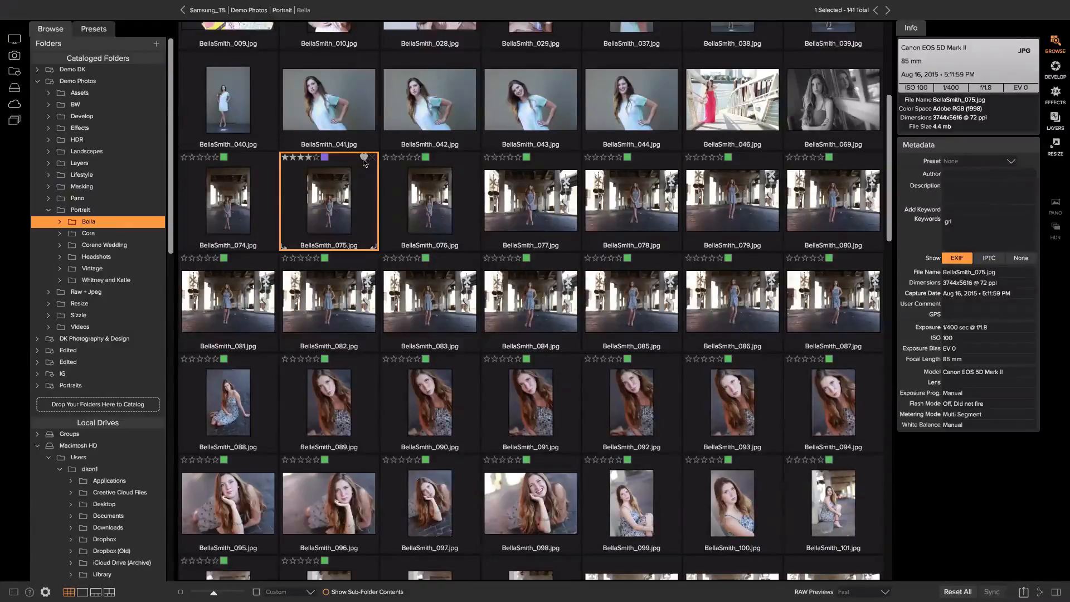
{"action": "left_click", "coordinate": [325, 157]}
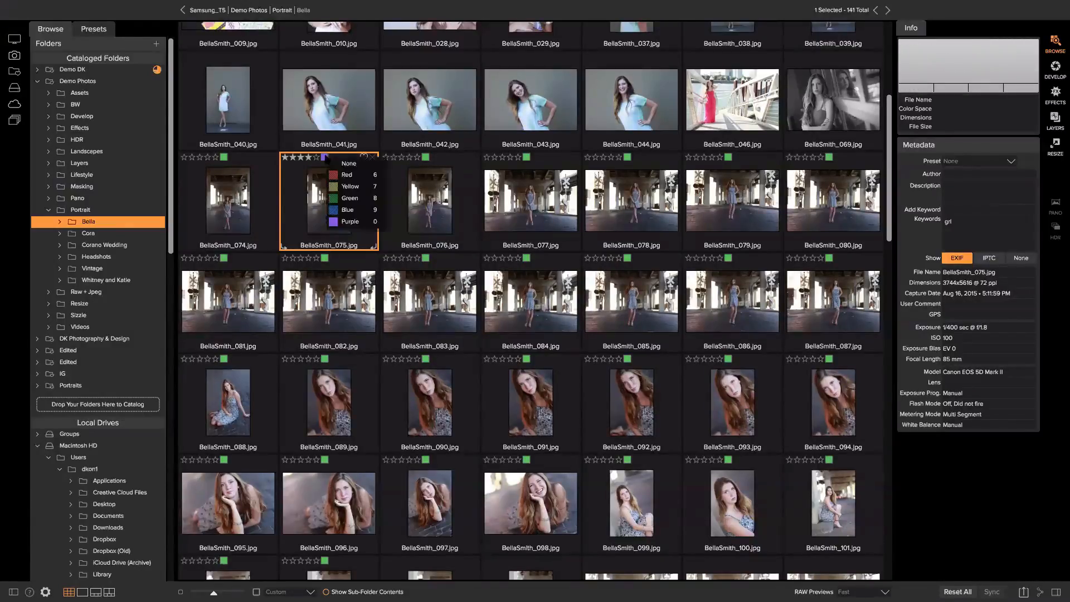
{"action": "left_click", "coordinate": [348, 164]}
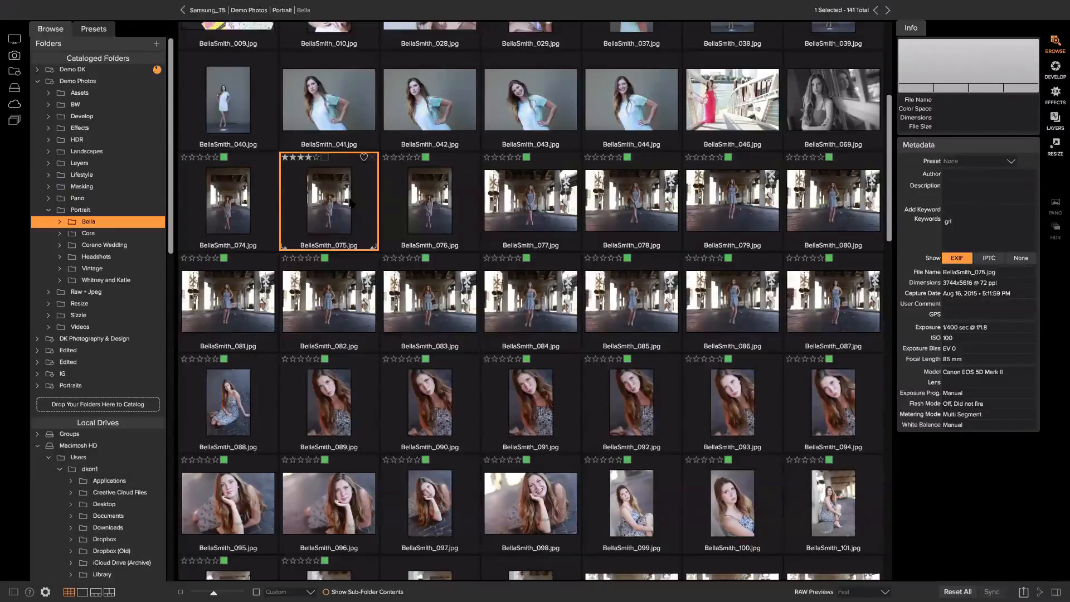
Rate 076 four stars and 077 five stars, then select photos 074 through 094
{"action": "key", "text": "Right"}
{"action": "key", "text": "4"}
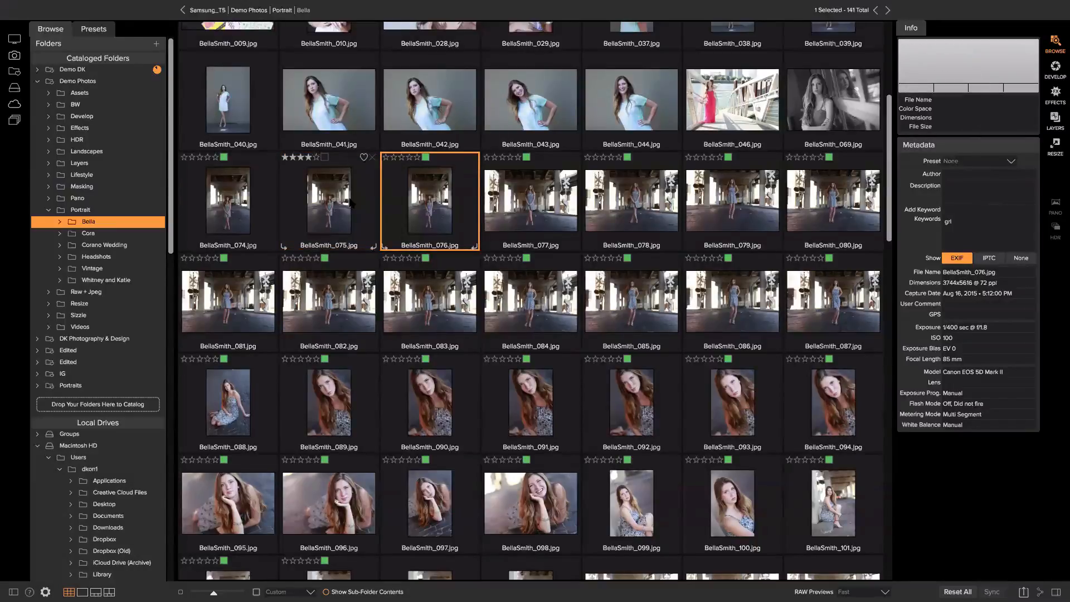
{"action": "key", "text": "Right"}
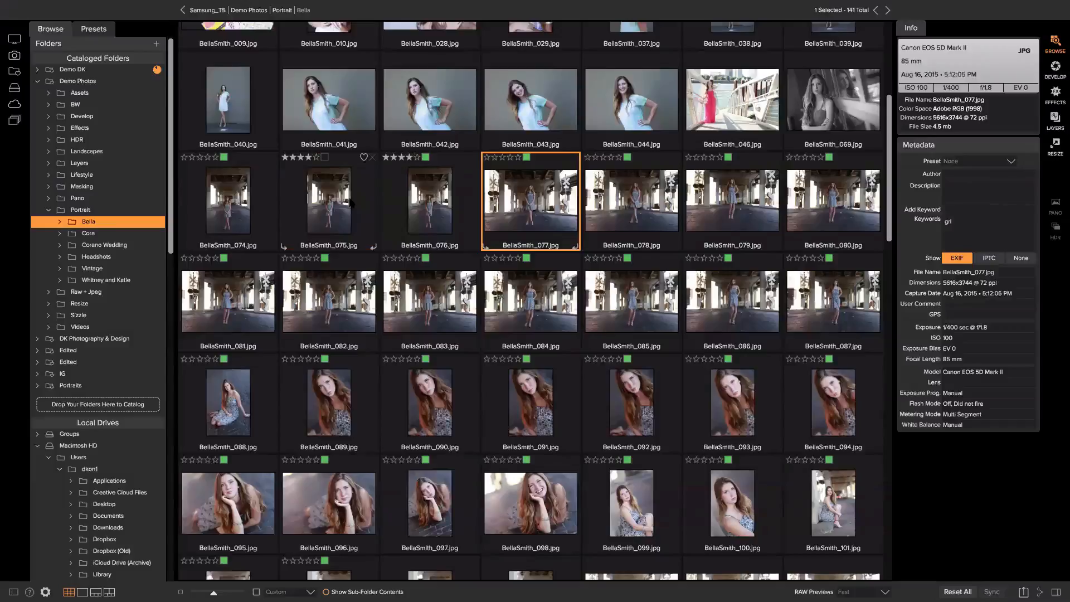
{"action": "key", "text": "5"}
{"action": "key", "text": "Right"}
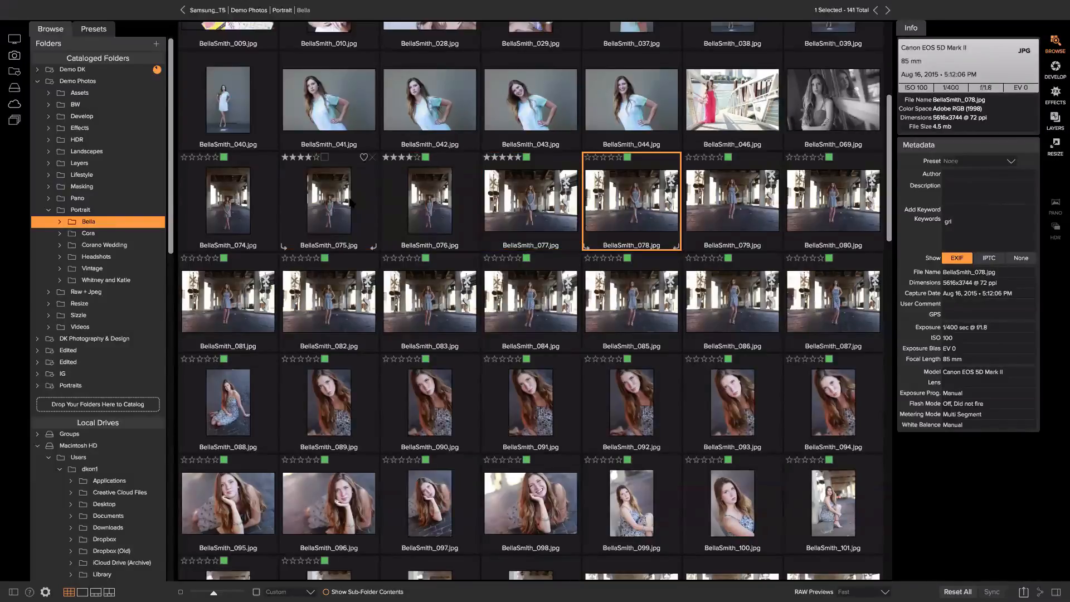
{"action": "key", "text": "Right"}
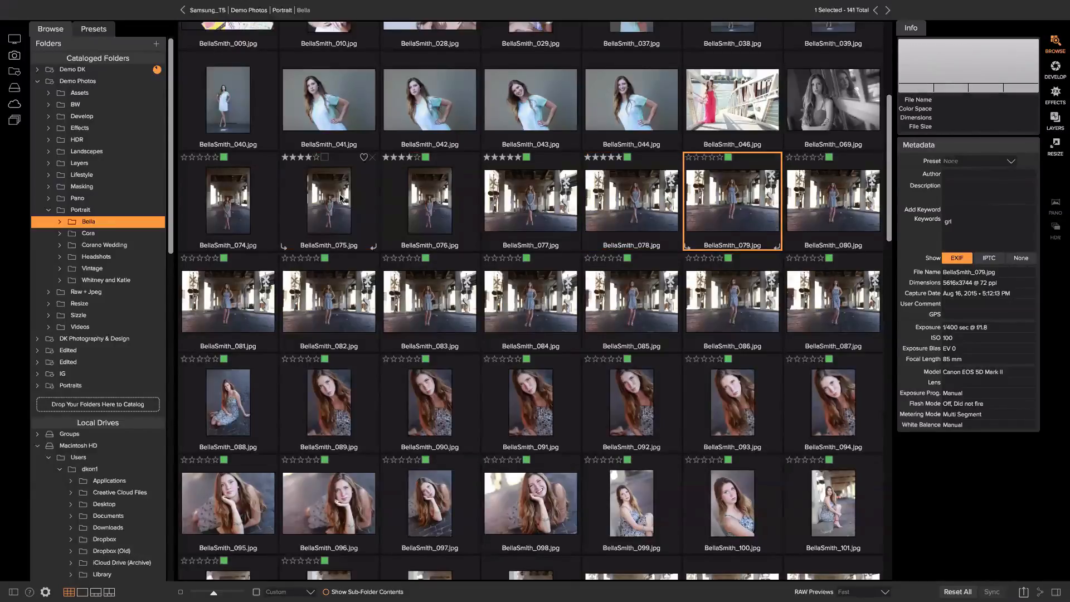
{"action": "left_click", "coordinate": [242, 172]}
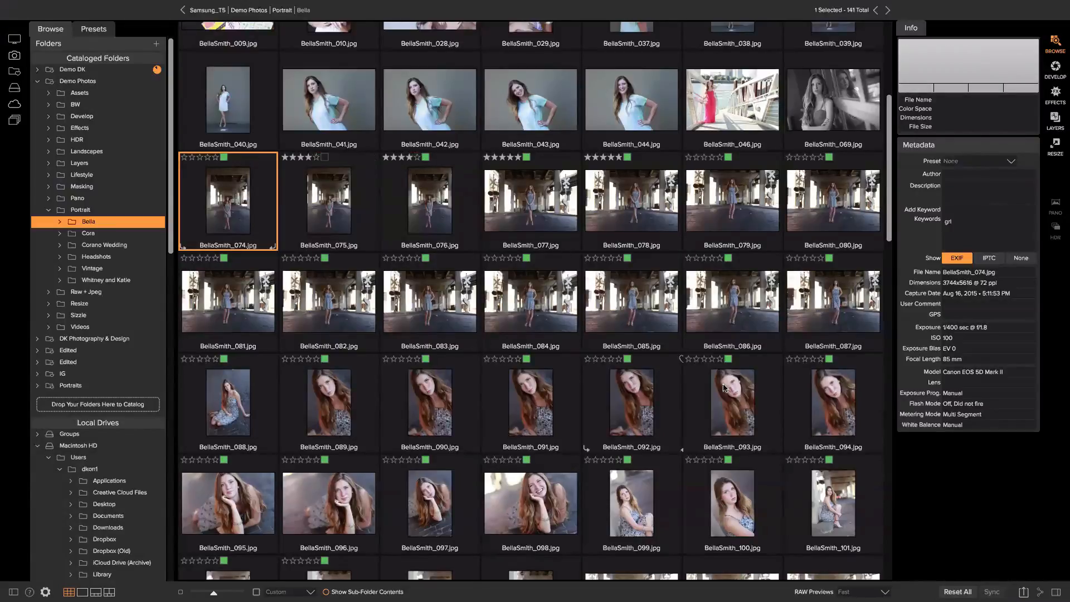
{"action": "left_click", "coordinate": [812, 397], "text": "shift"}
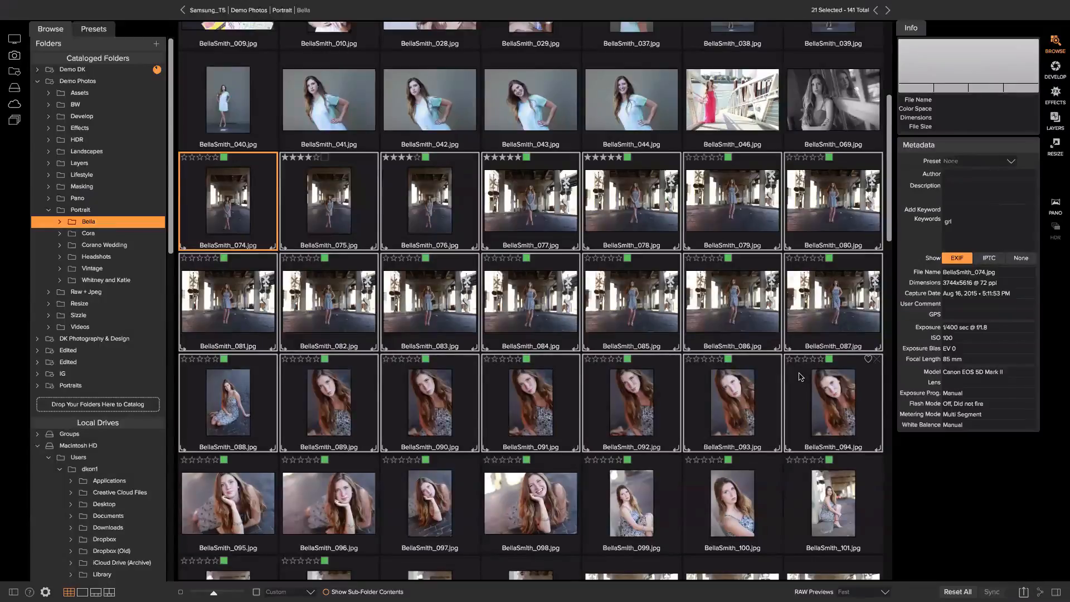
Label the 21 selected Bella photos yellow with shortcut 7, then scroll to Filters
{"action": "key", "text": "7"}
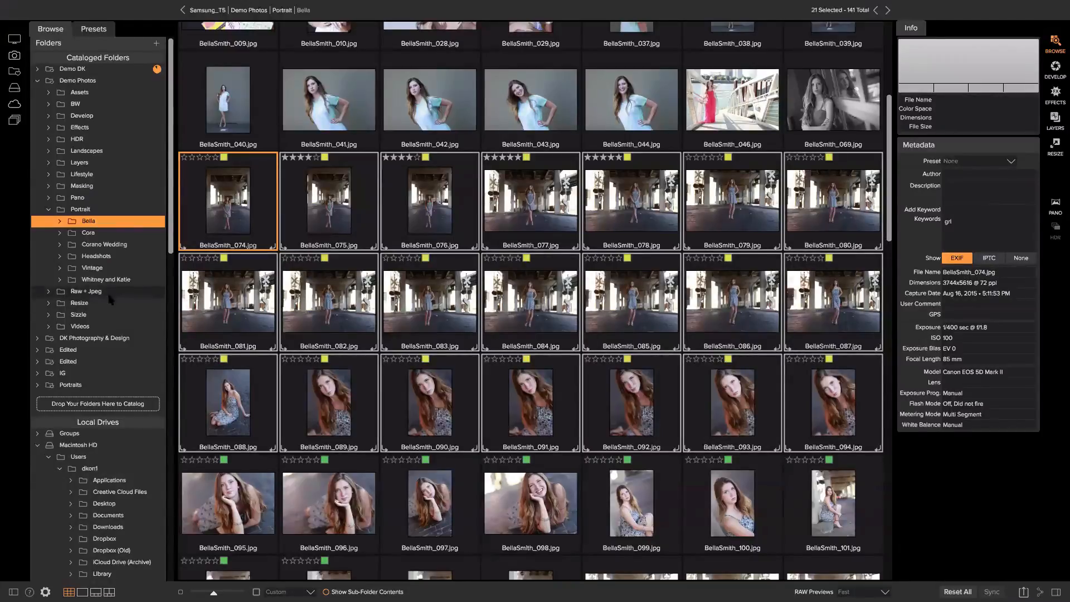
{"action": "scroll", "coordinate": [109, 300], "scroll_direction": "down", "scroll_amount": 15}
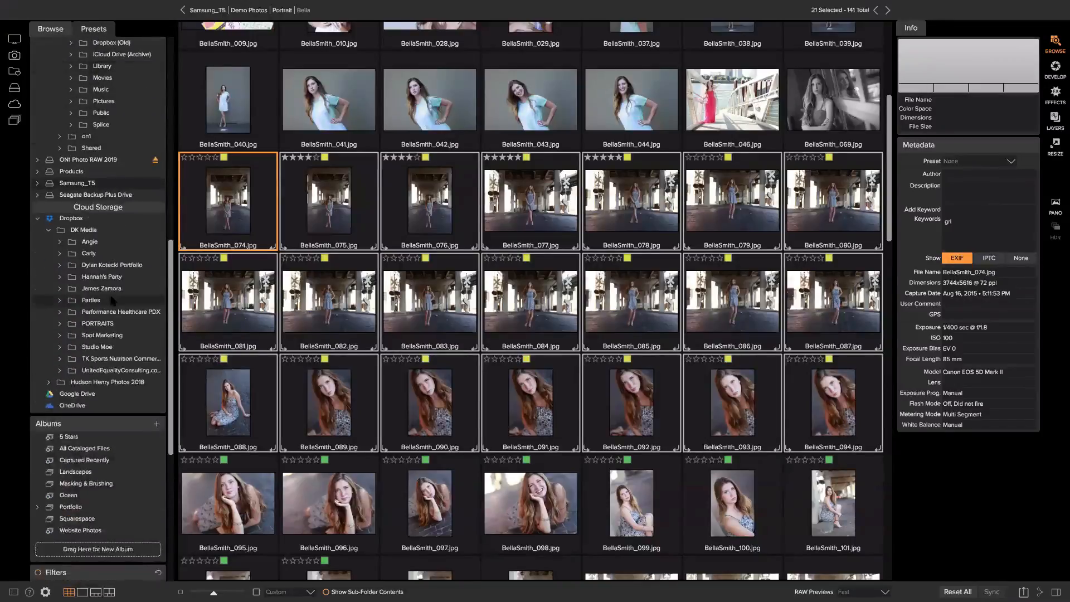
{"action": "scroll", "coordinate": [111, 300], "scroll_direction": "down", "scroll_amount": 5}
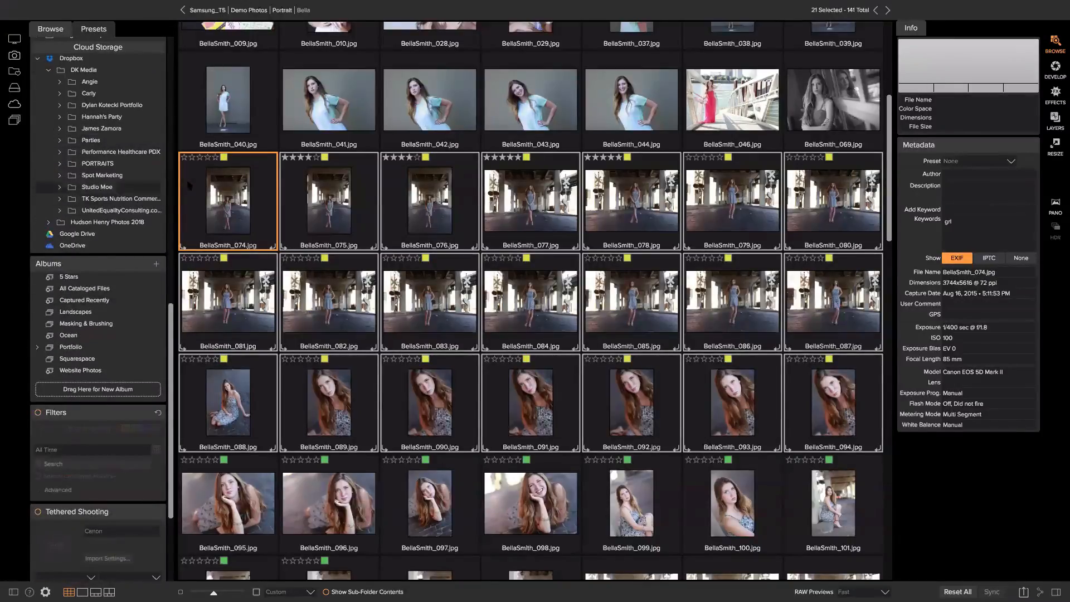
{"action": "left_click", "coordinate": [39, 413]}
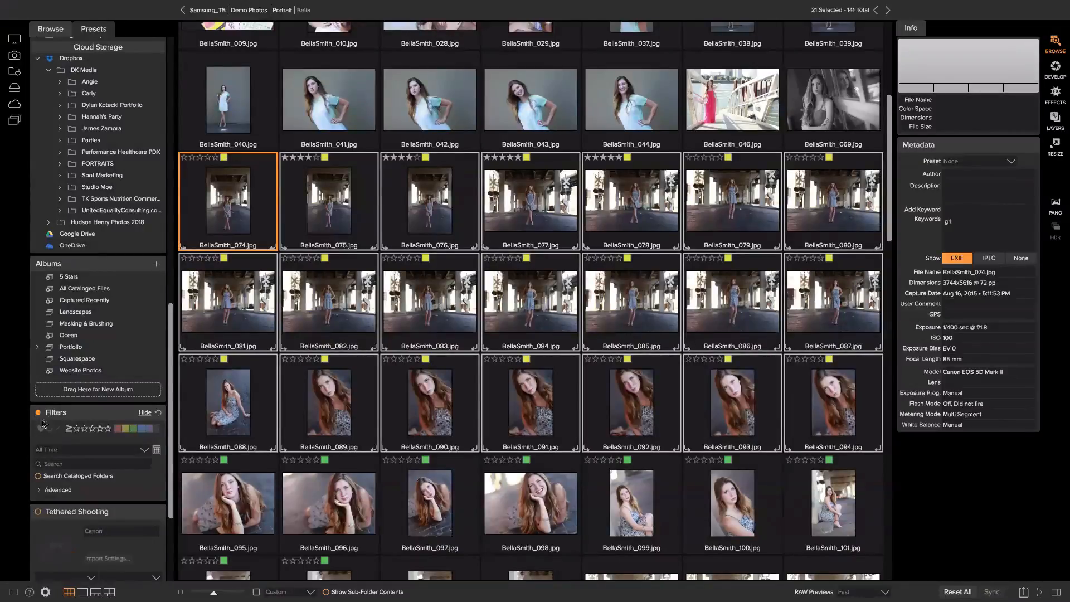
{"action": "left_click", "coordinate": [127, 429]}
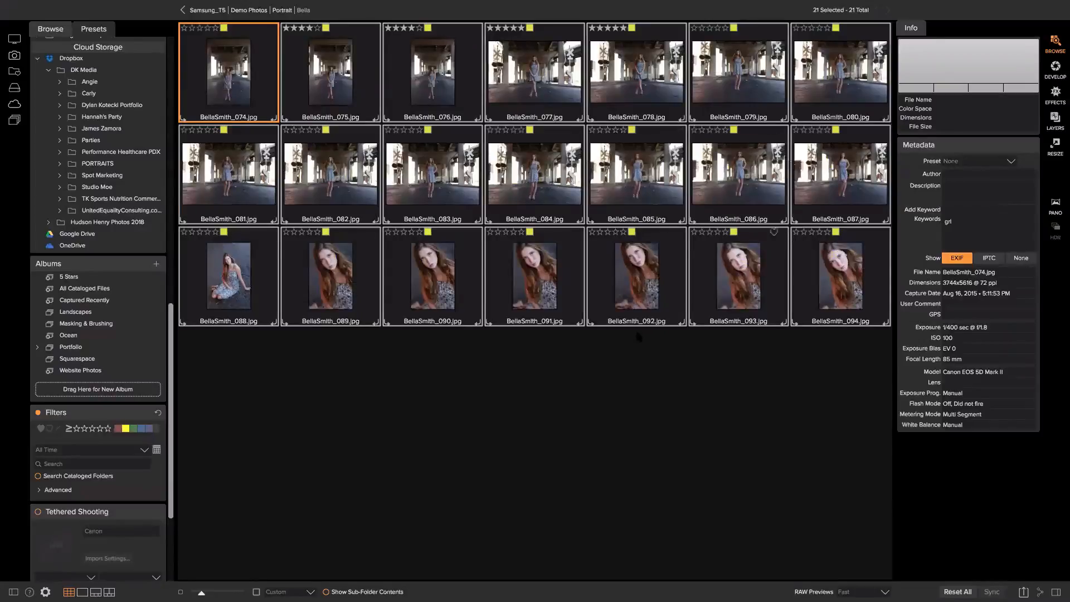
{"action": "left_click", "coordinate": [220, 149]}
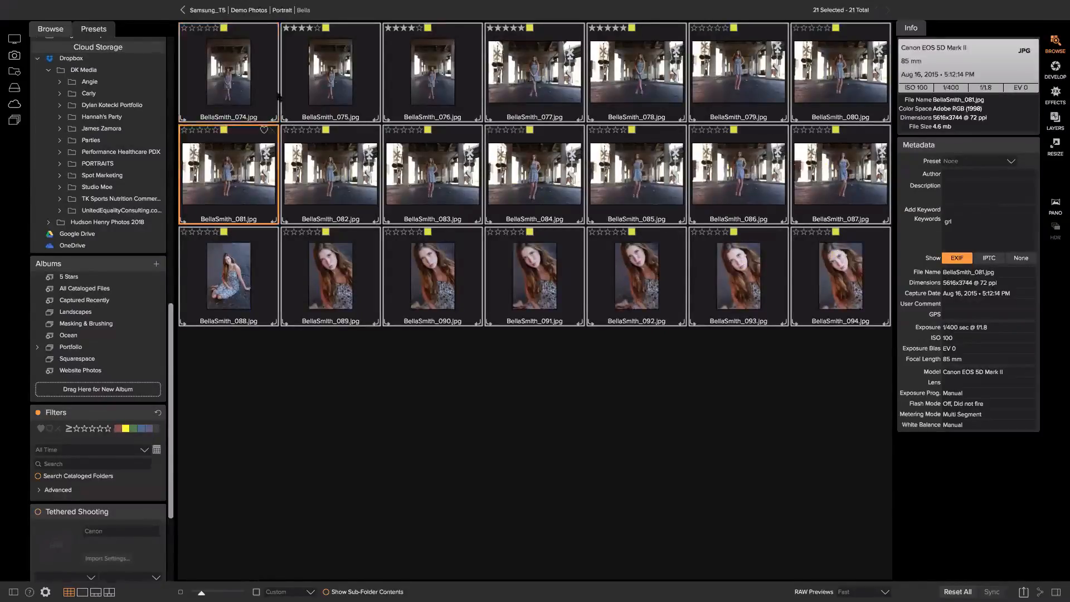
{"action": "left_click", "coordinate": [232, 58]}
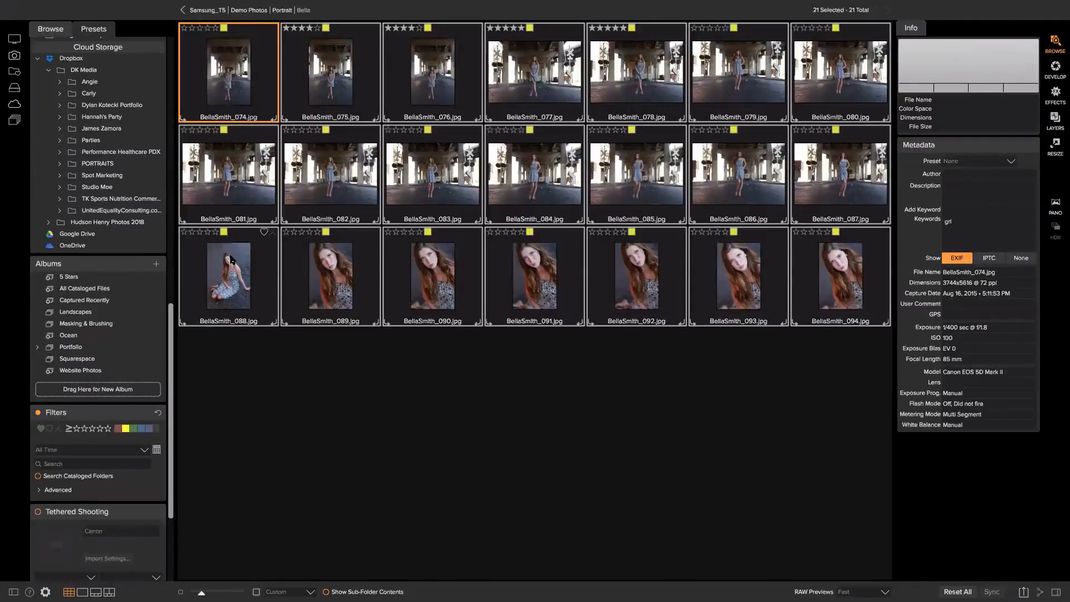
{"action": "key", "text": "e"}
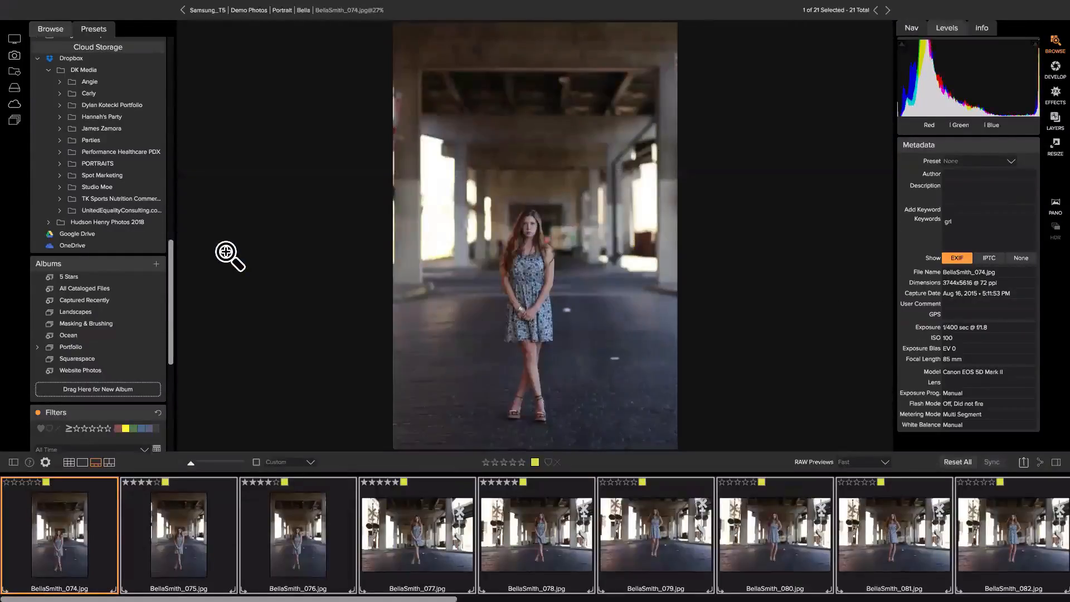
{"action": "key", "text": "g"}
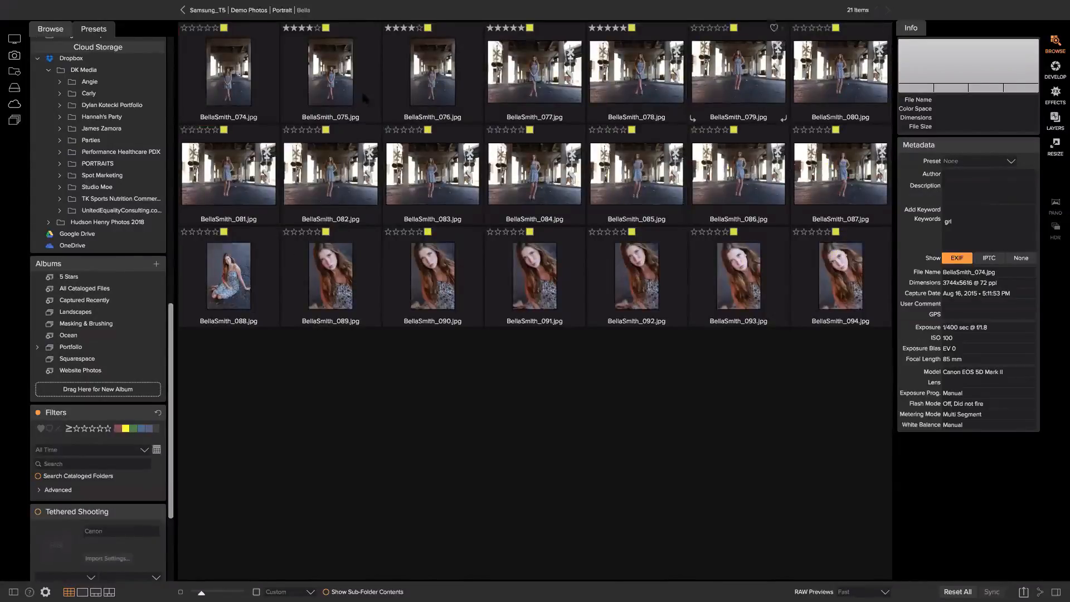
{"action": "double_click", "coordinate": [223, 89]}
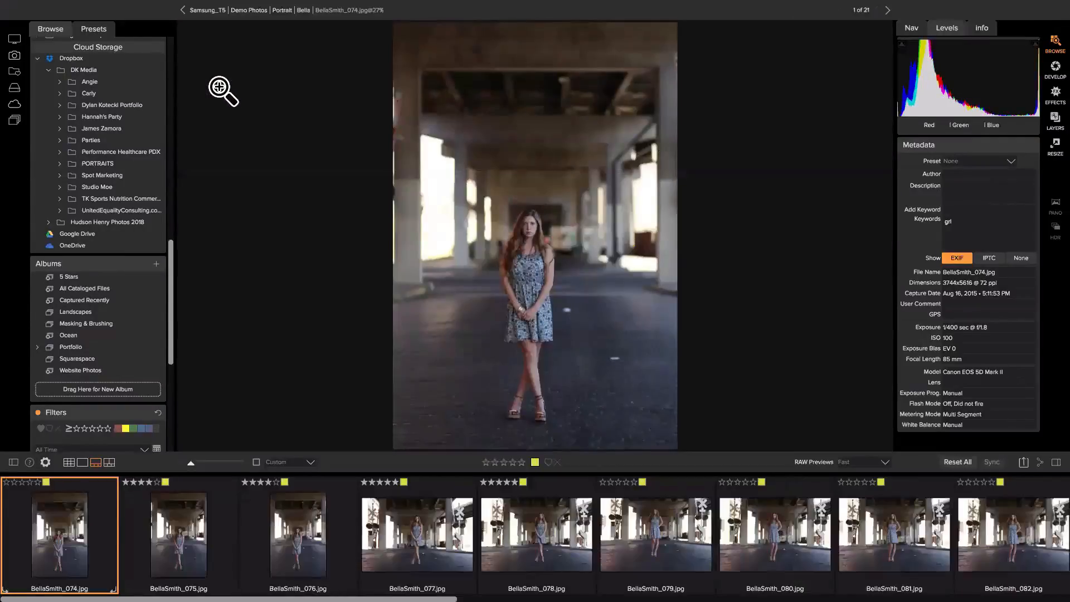
{"action": "key", "text": "Right"}
{"action": "key", "text": "Right"}
{"action": "key", "text": "g"}
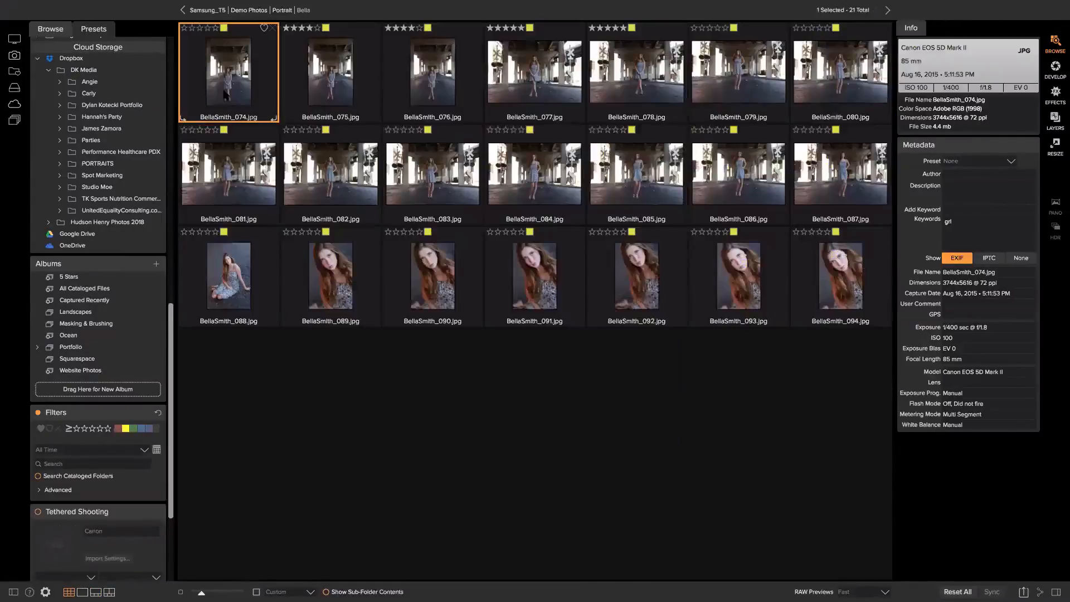
{"action": "left_click", "coordinate": [8, 3]}
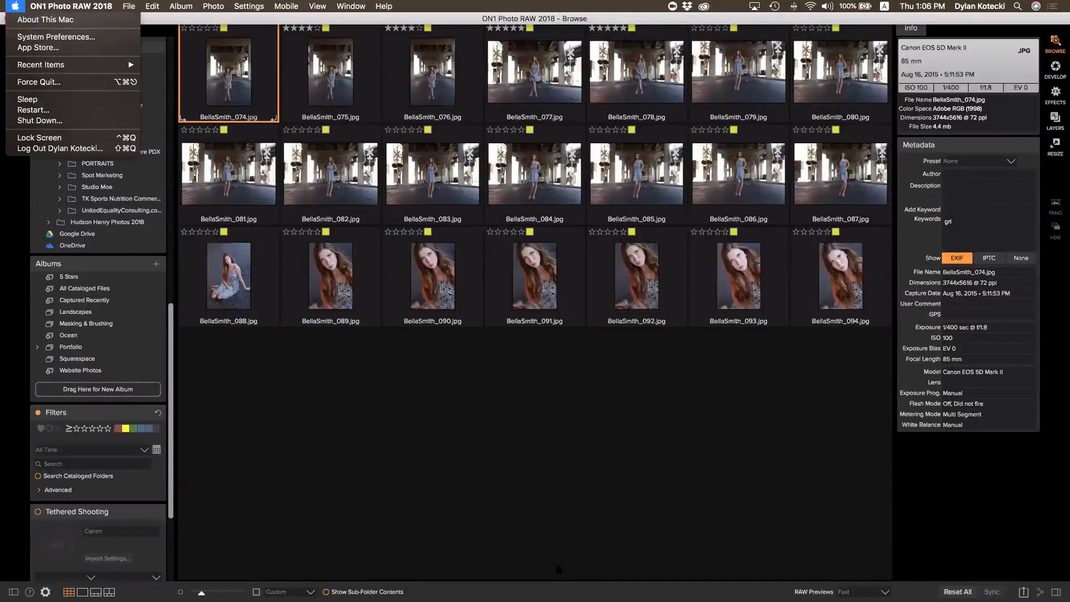
Deselect all Bella photos, open the Sizzle folder, and view _DSC3863-2.jpg large
{"action": "left_click", "coordinate": [518, 506]}
{"action": "left_click", "coordinate": [526, 503]}
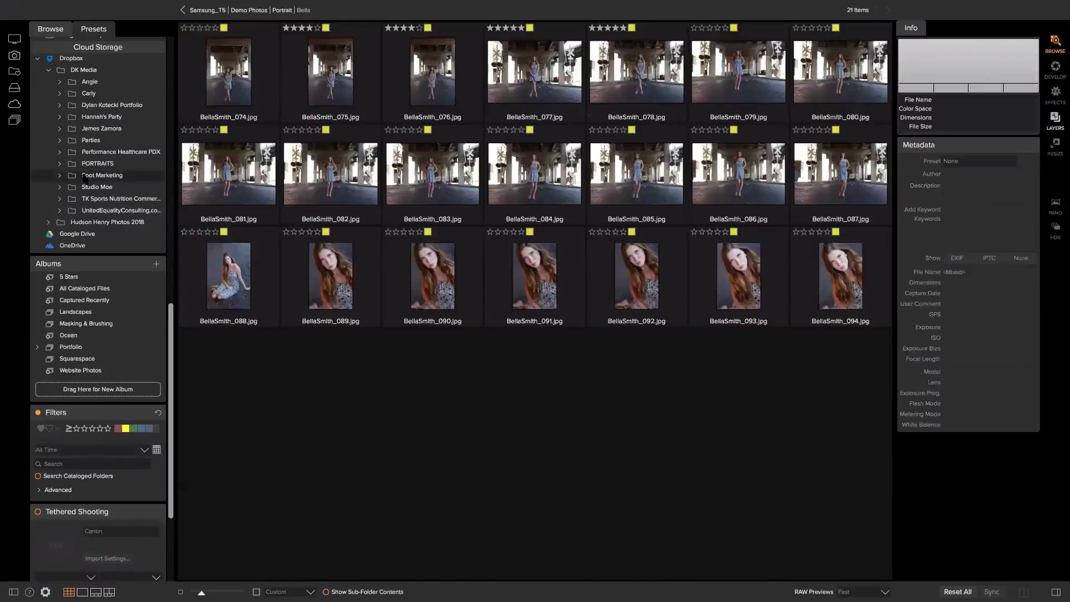
{"action": "scroll", "coordinate": [111, 140], "scroll_direction": "up", "scroll_amount": 10}
{"action": "scroll", "coordinate": [113, 93], "scroll_direction": "up", "scroll_amount": 2}
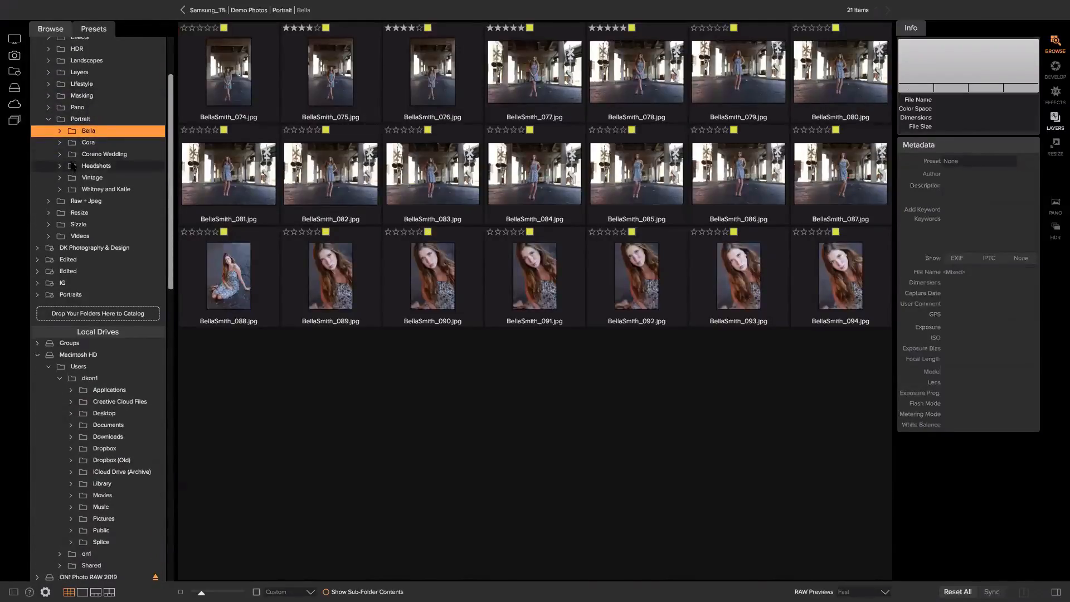
{"action": "left_click", "coordinate": [92, 225]}
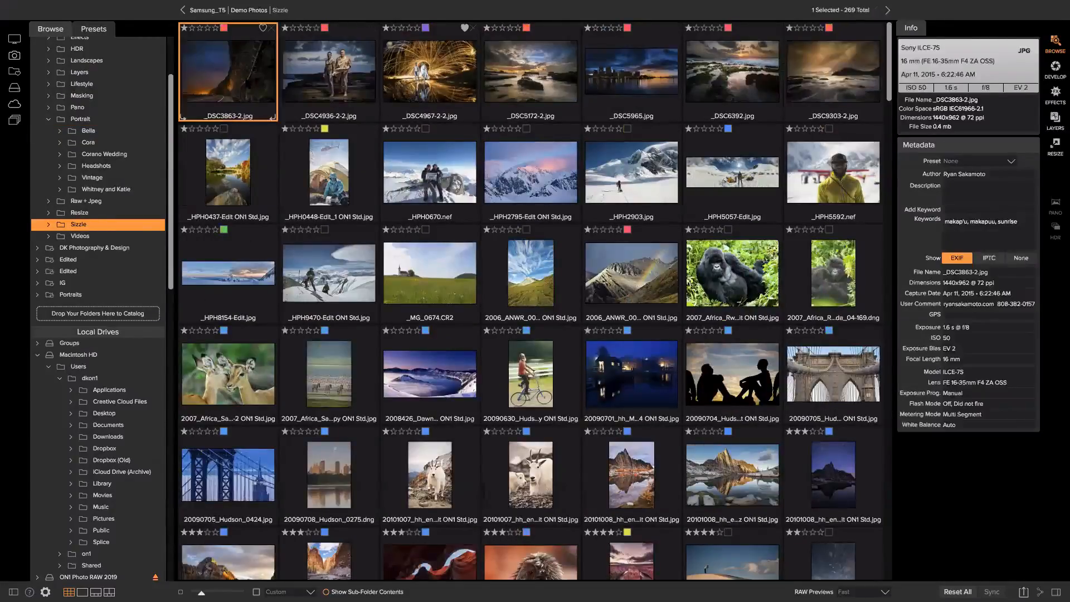
{"action": "double_click", "coordinate": [242, 80]}
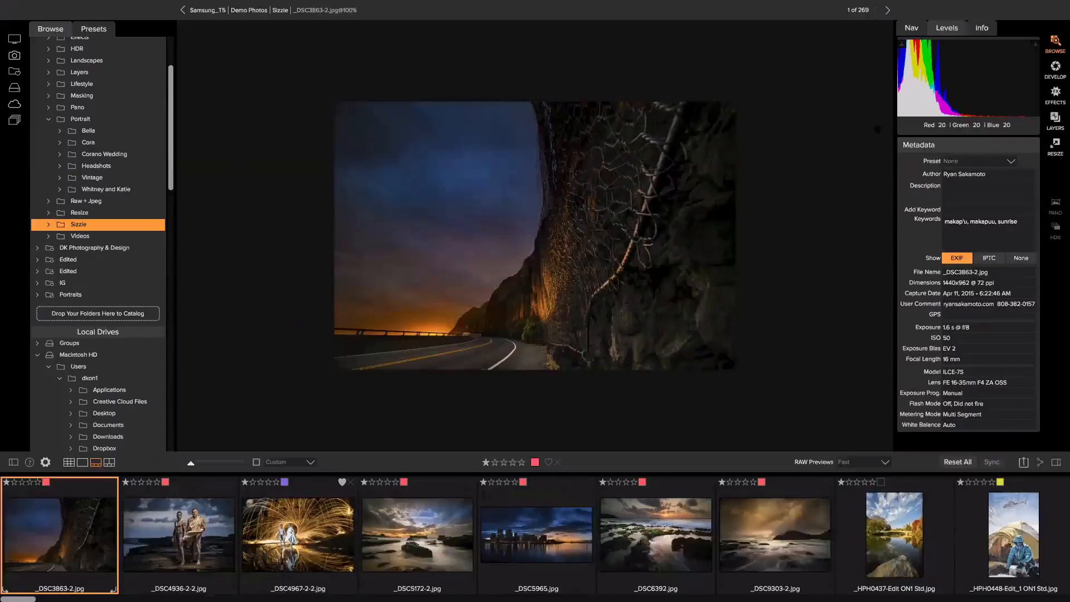
Return to Grid, quit ON1 Photo RAW 2018 and relaunch it from the Dock
{"action": "key", "text": "g"}
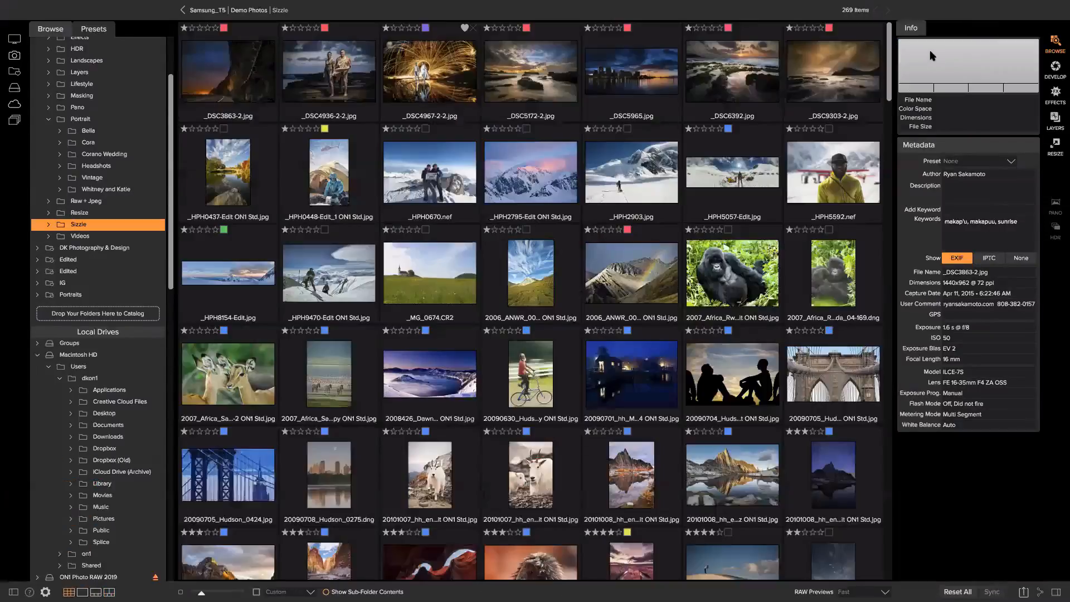
{"action": "mouse_move", "coordinate": [133, 3]}
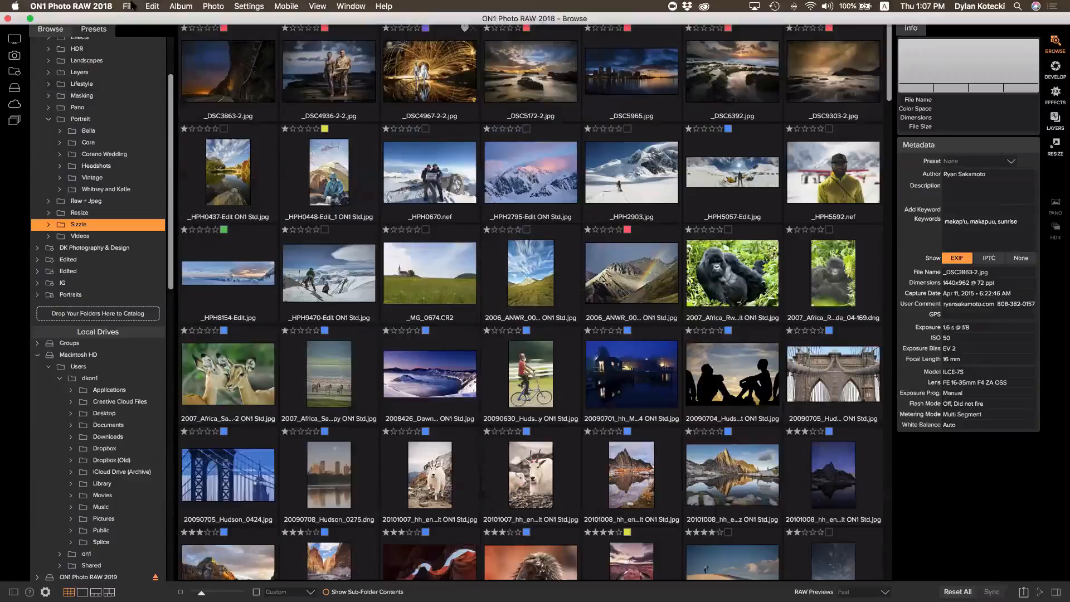
{"action": "left_click", "coordinate": [67, 7]}
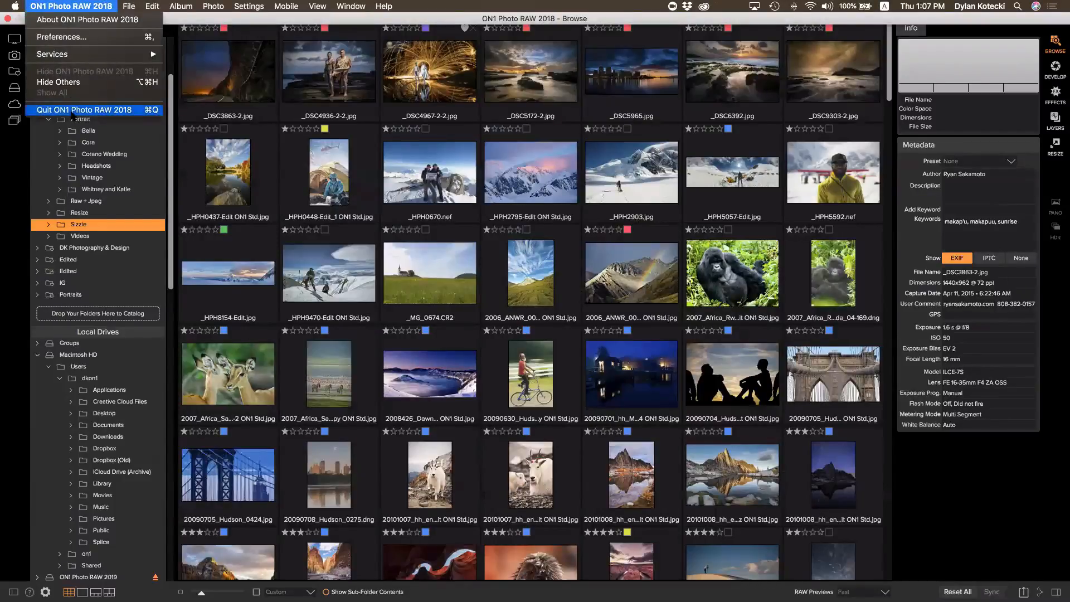
{"action": "left_click", "coordinate": [72, 112]}
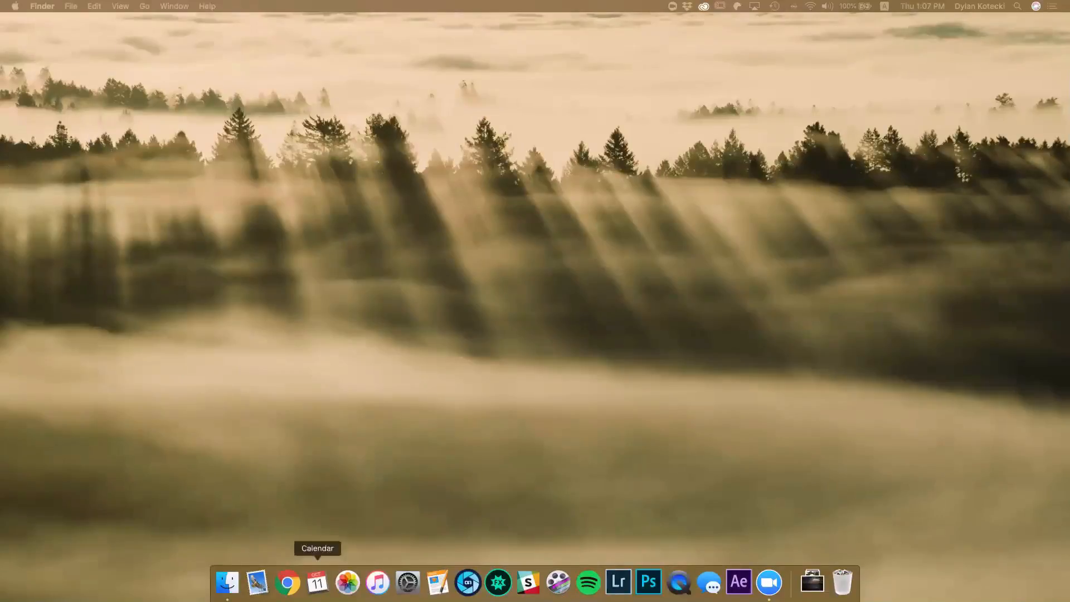
{"action": "left_click", "coordinate": [468, 583]}
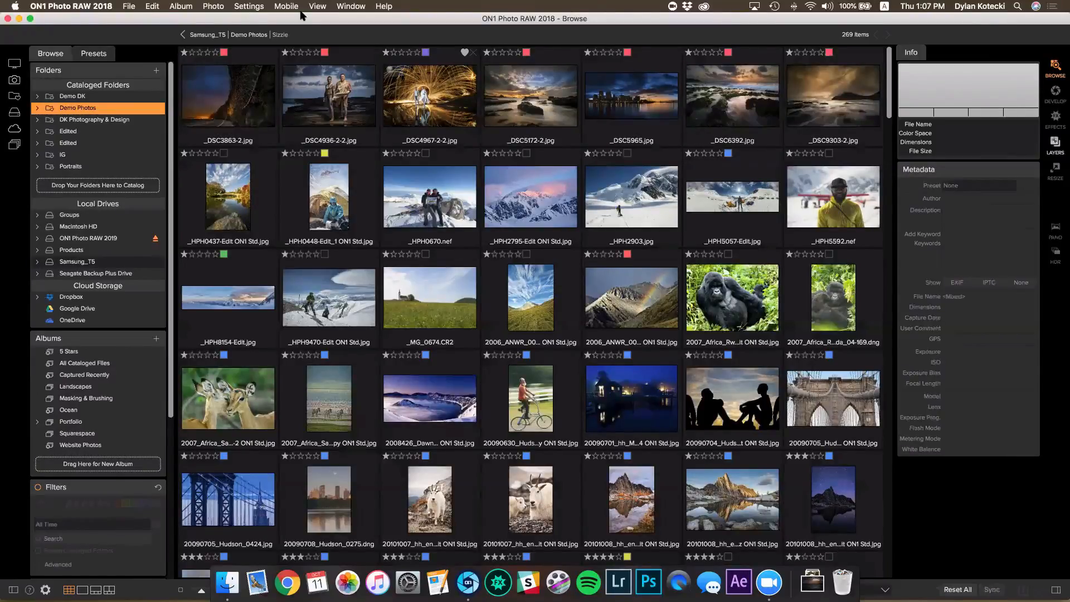
From Demo Photos, open Sizzle and show _DSC3863-2.jpg in Filmstrip view
{"action": "left_click", "coordinate": [259, 35]}
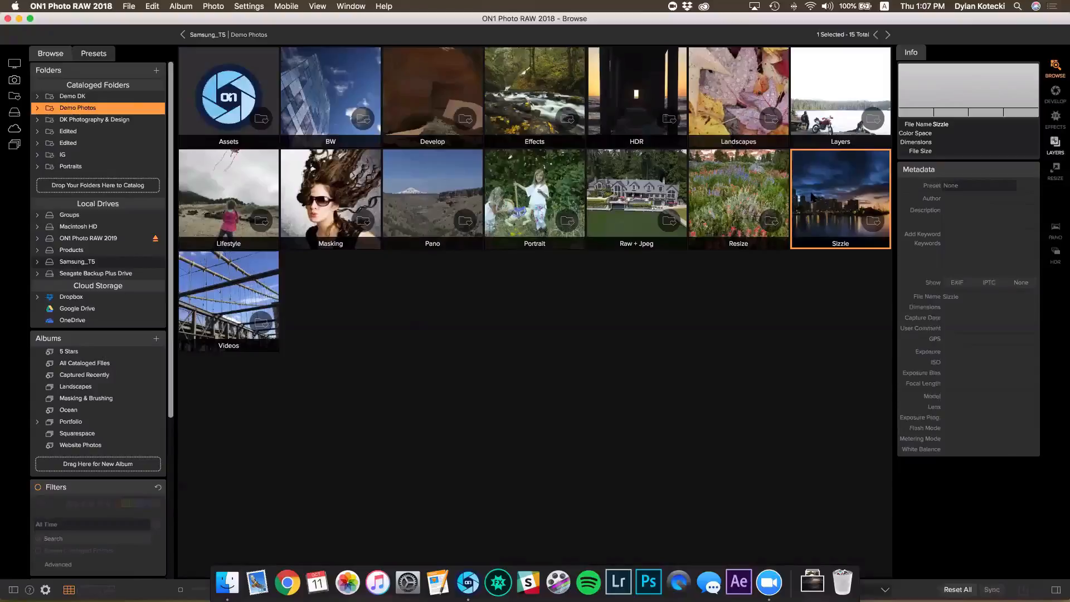
{"action": "double_click", "coordinate": [814, 197]}
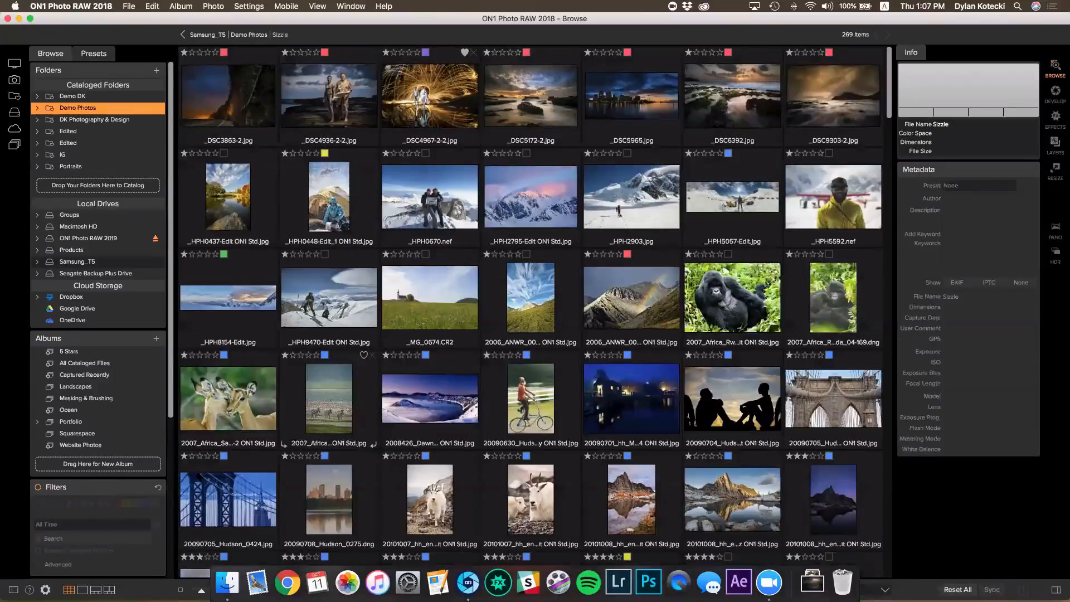
{"action": "left_click", "coordinate": [96, 590]}
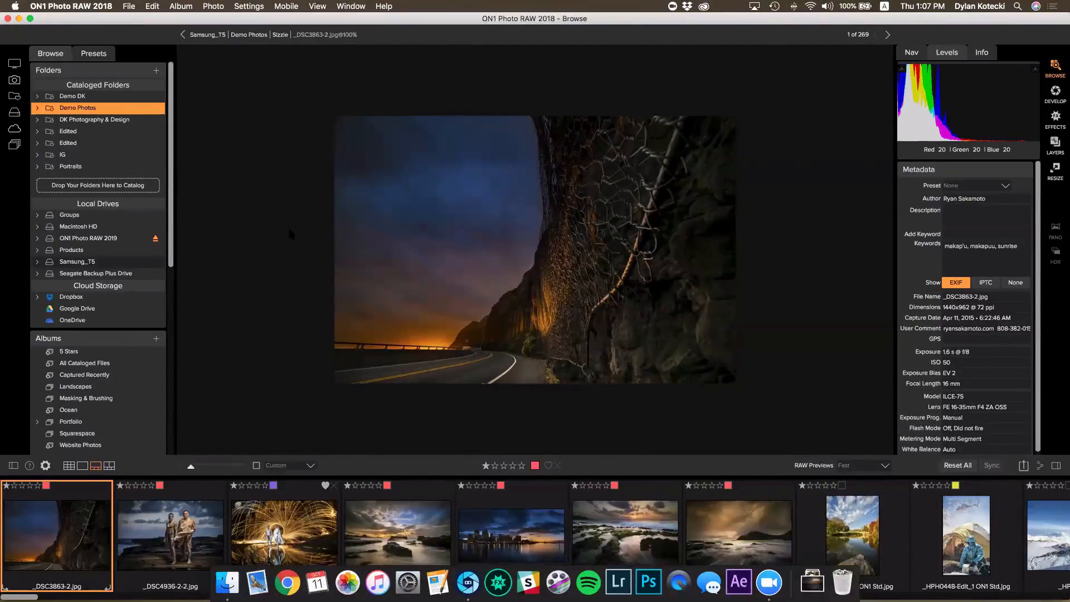
Enable Photo > Auto Advance in the Settings menu
{"action": "left_click", "coordinate": [249, 7]}
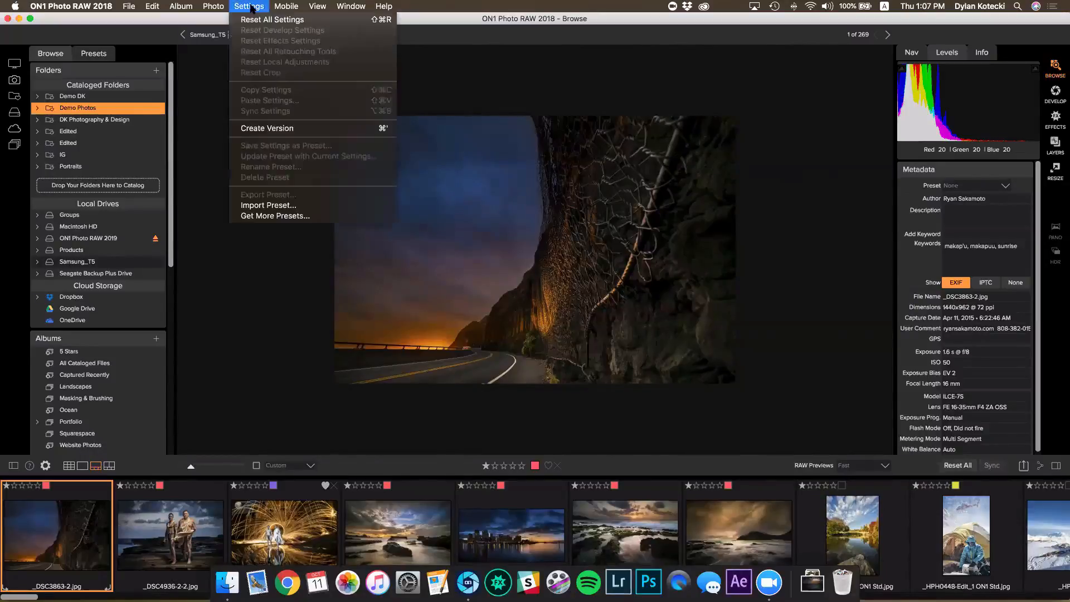
{"action": "mouse_move", "coordinate": [214, 7]}
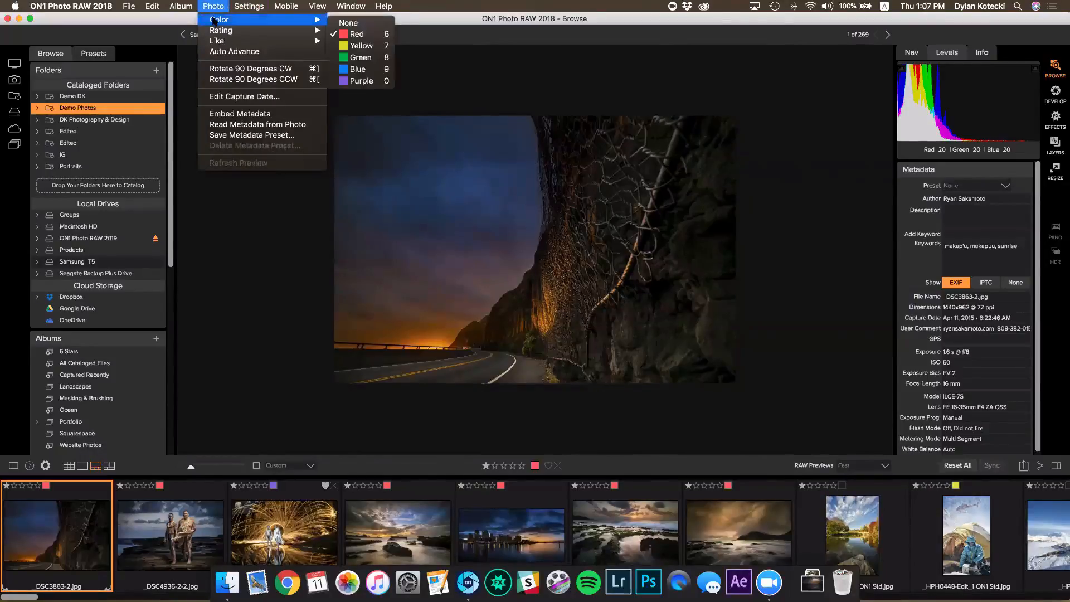
{"action": "left_click", "coordinate": [219, 52]}
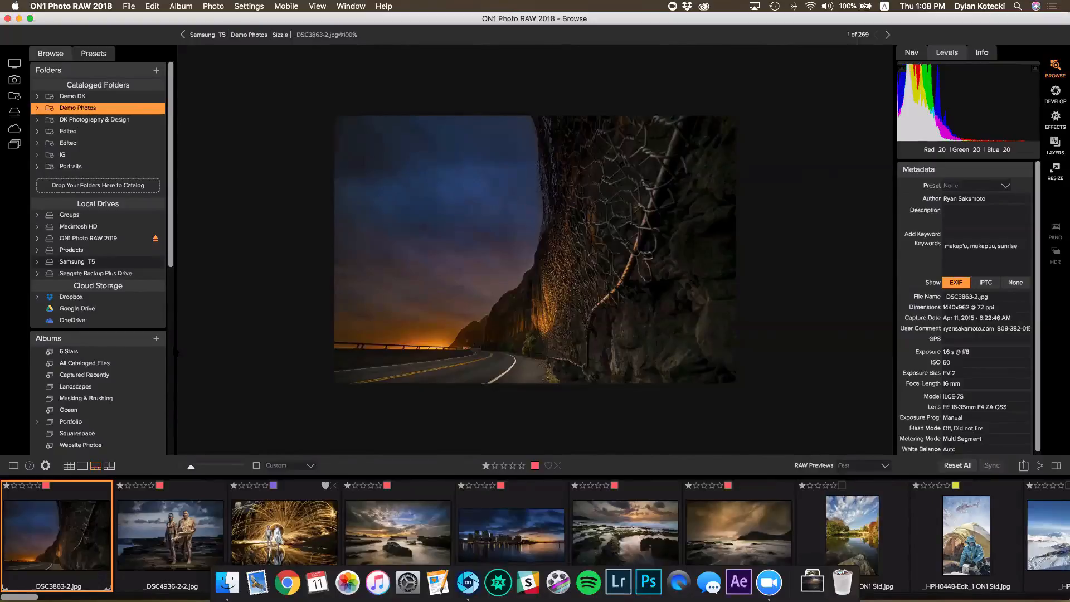
Rate the first fifteen photos, through the _HPH8154-Edit panorama, three stars each
{"action": "key", "text": "3"}
{"action": "key", "text": "Right"}
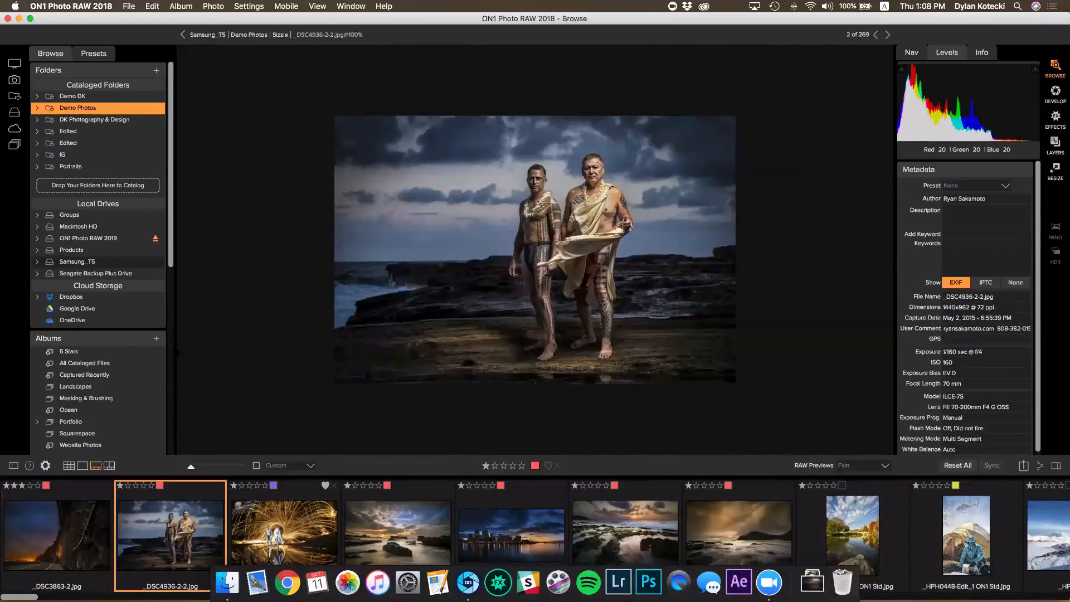
{"action": "key", "text": "3"}
{"action": "key", "text": "Right"}
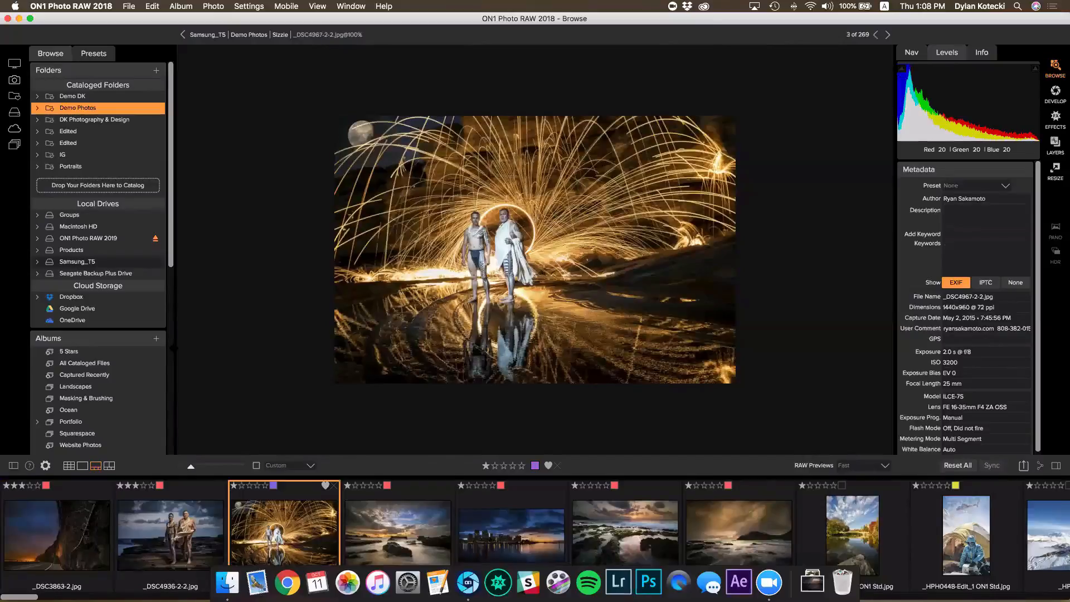
{"action": "key", "text": "3"}
{"action": "key", "text": "Right"}
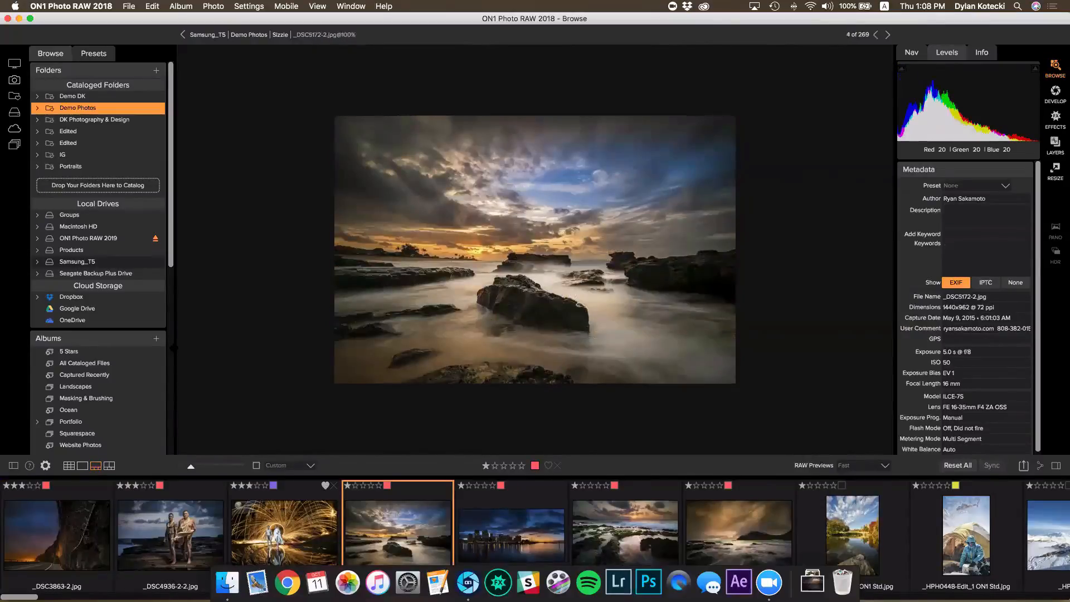
{"action": "key", "text": "3"}
{"action": "key", "text": "Right"}
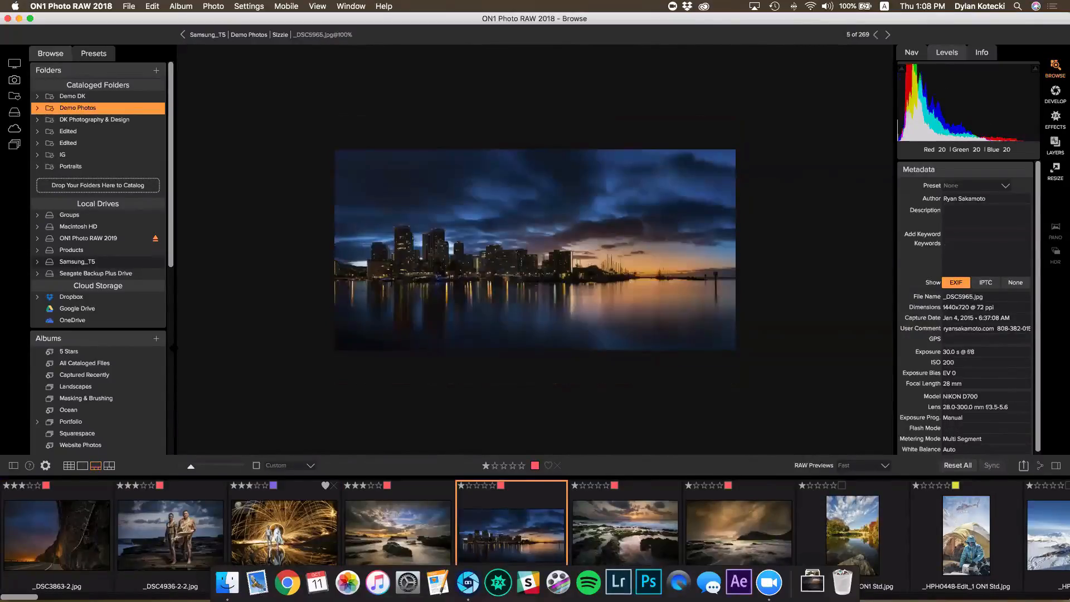
{"action": "key", "text": "3"}
{"action": "key", "text": "Right"}
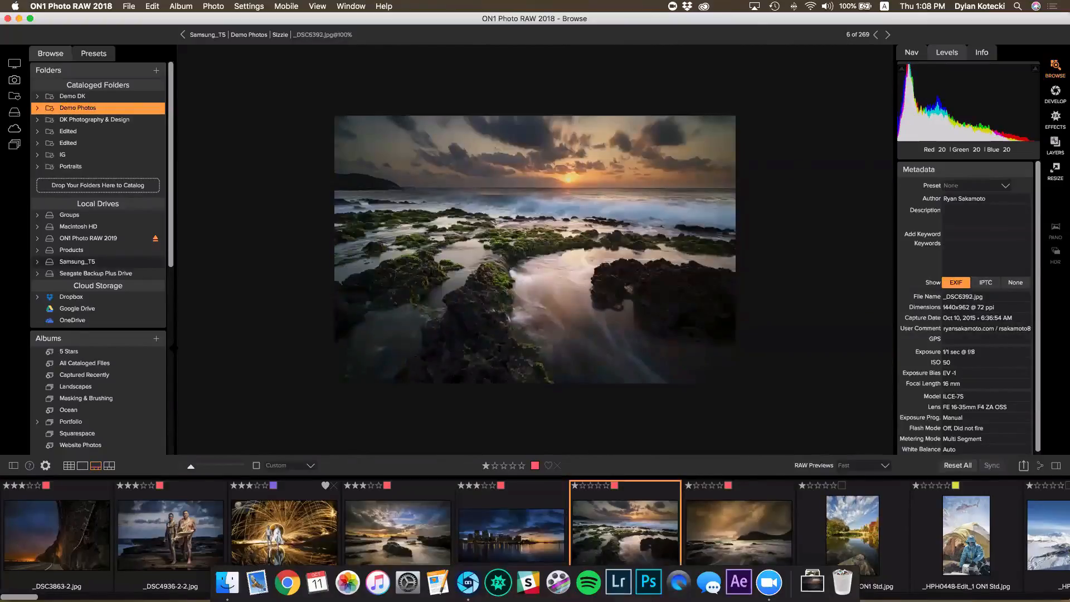
{"action": "key", "text": "3"}
{"action": "key", "text": "Right"}
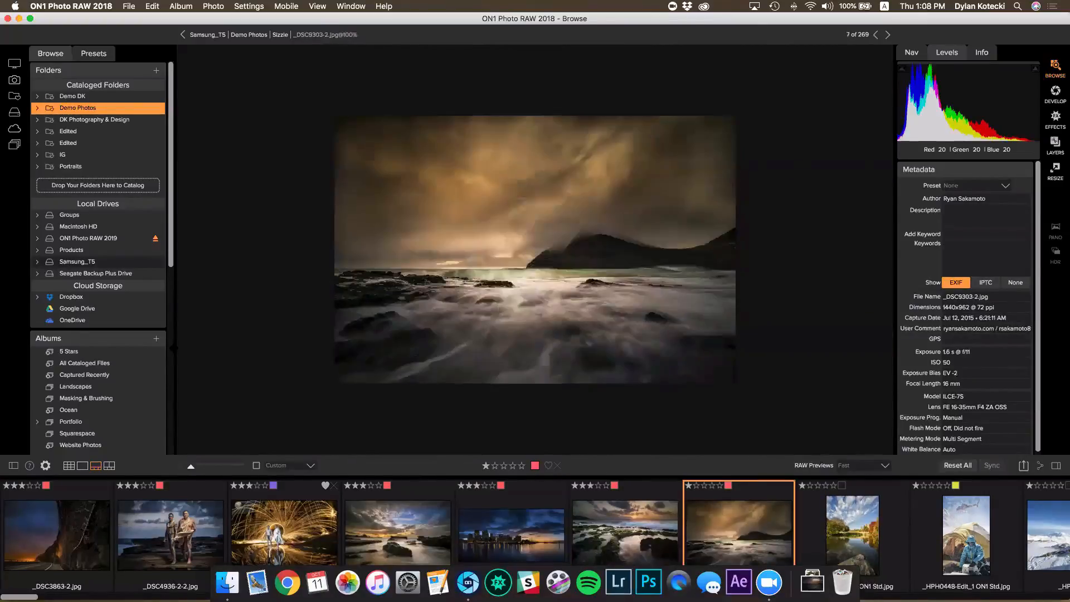
{"action": "key", "text": "3"}
{"action": "key", "text": "Right"}
{"action": "key", "text": "3"}
{"action": "key", "text": "Right"}
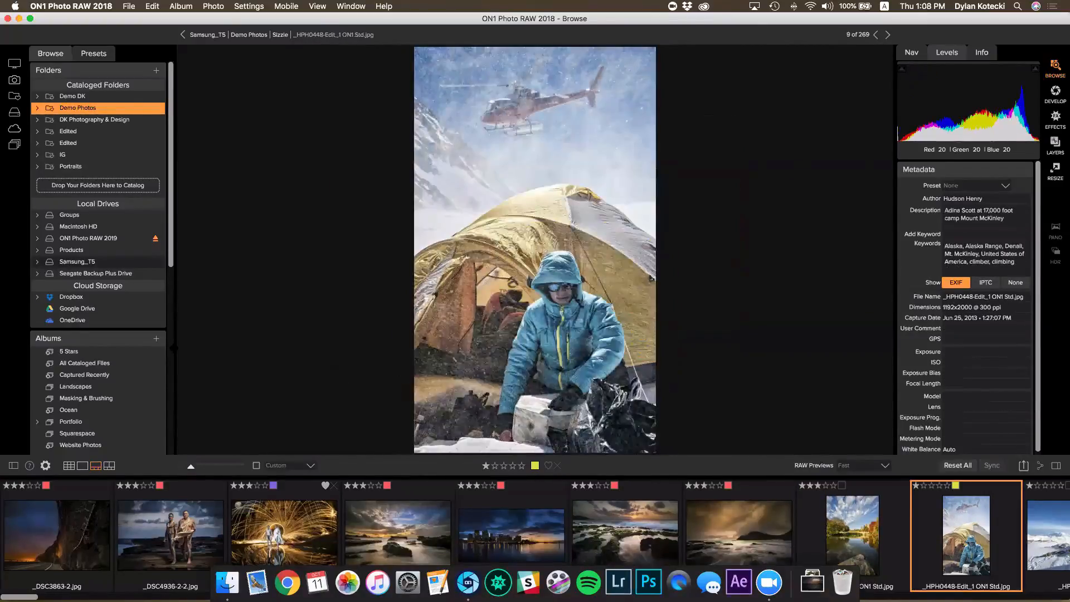
{"action": "key", "text": "3"}
{"action": "key", "text": "Right"}
{"action": "key", "text": "3"}
{"action": "key", "text": "Right"}
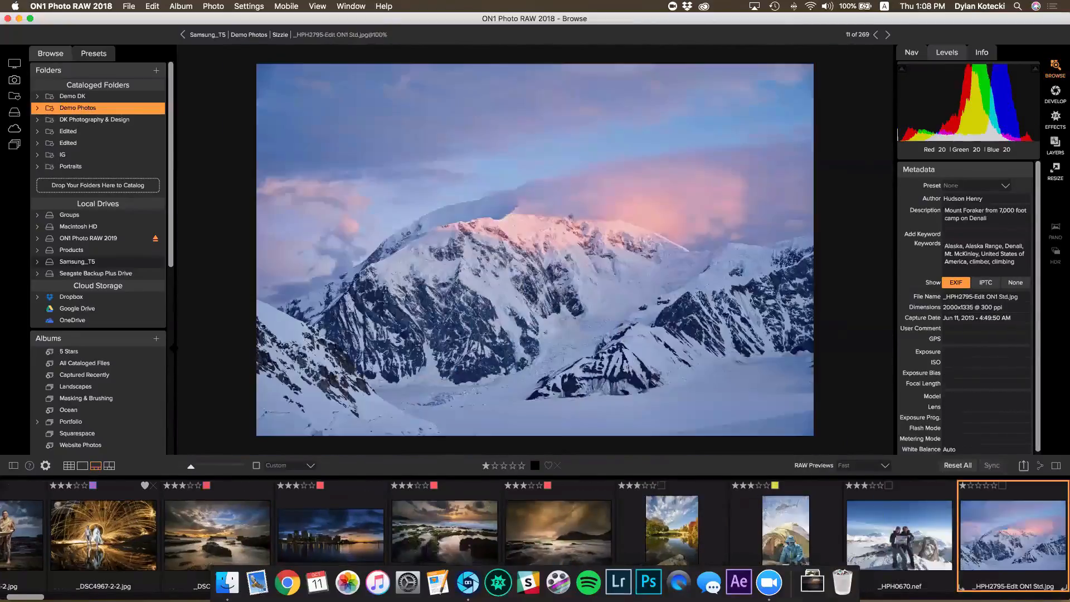
{"action": "key", "text": "3"}
{"action": "key", "text": "Right"}
{"action": "key", "text": "3"}
{"action": "key", "text": "Right"}
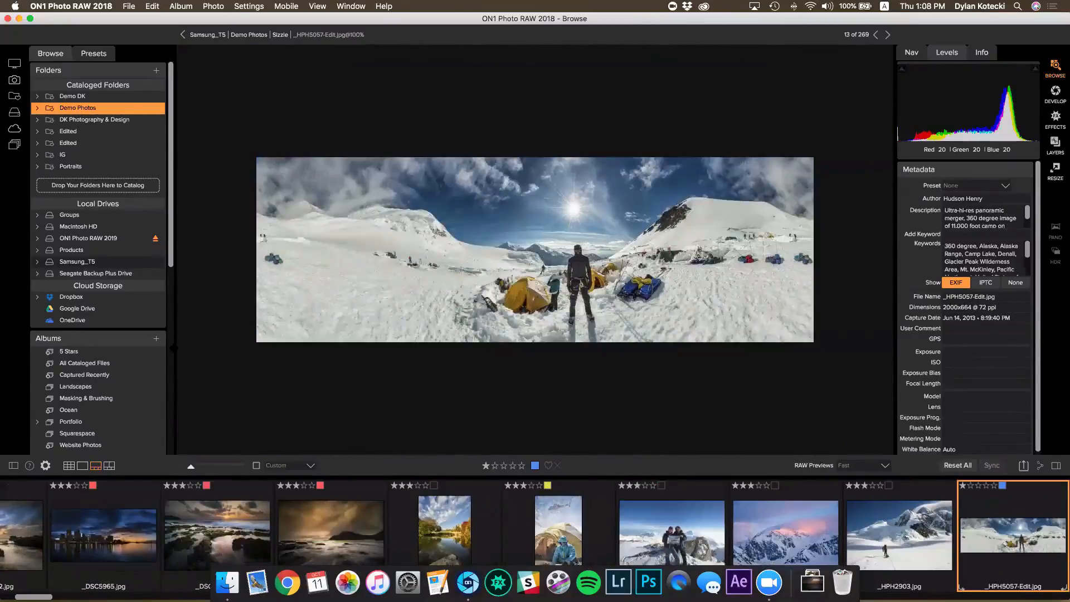
{"action": "key", "text": "3"}
{"action": "key", "text": "Right"}
{"action": "key", "text": "3"}
{"action": "key", "text": "Right"}
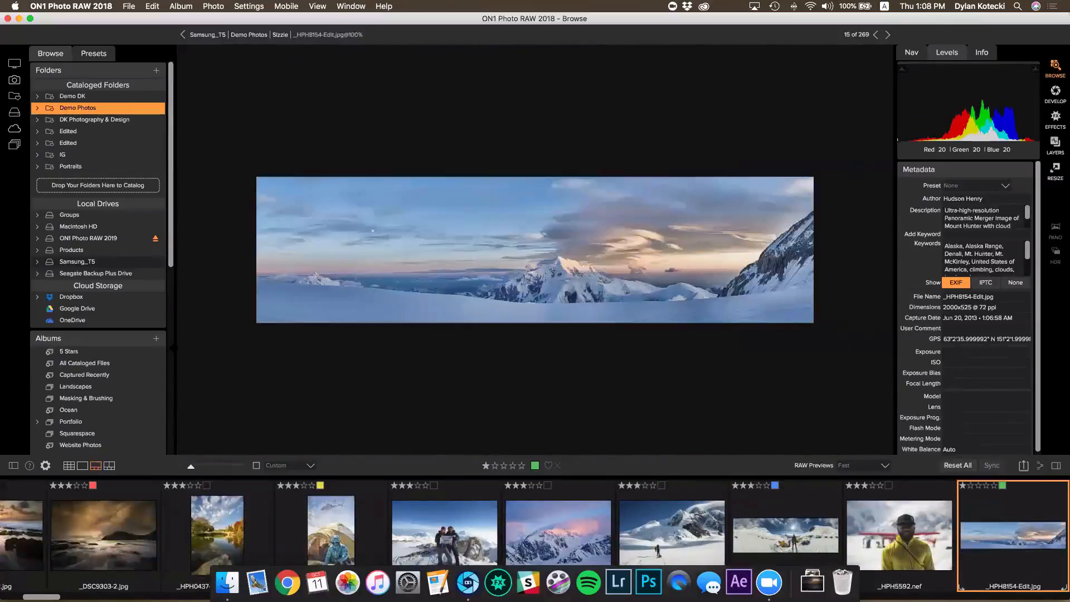
{"action": "key", "text": "3"}
{"action": "key", "text": "Right"}
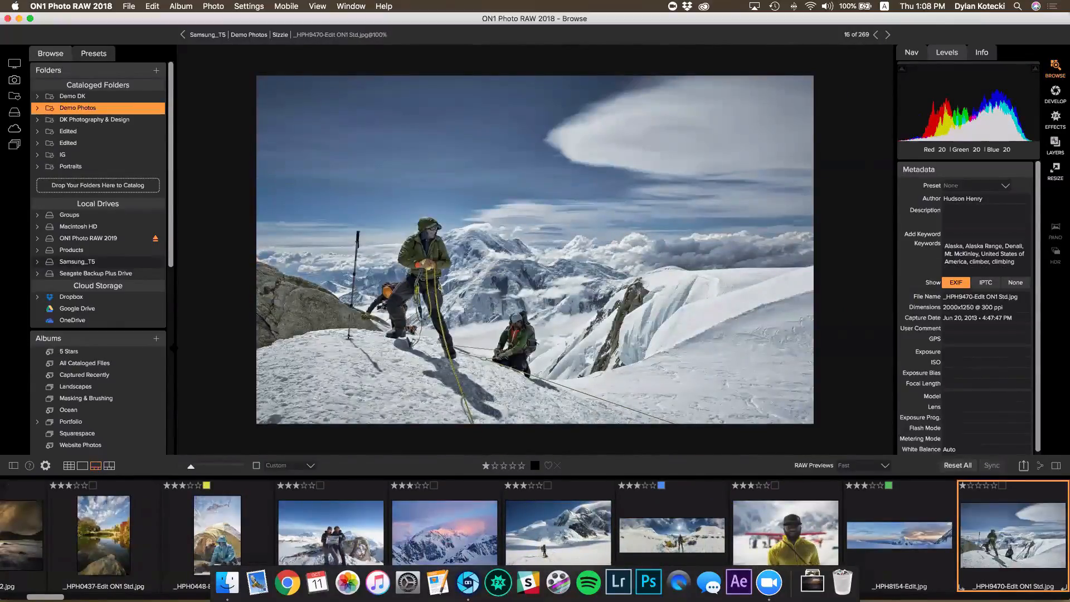
Give the climbers photo five stars, then advance to the zebra and flamingo photo
{"action": "key", "text": "5"}
{"action": "key", "text": "Right"}
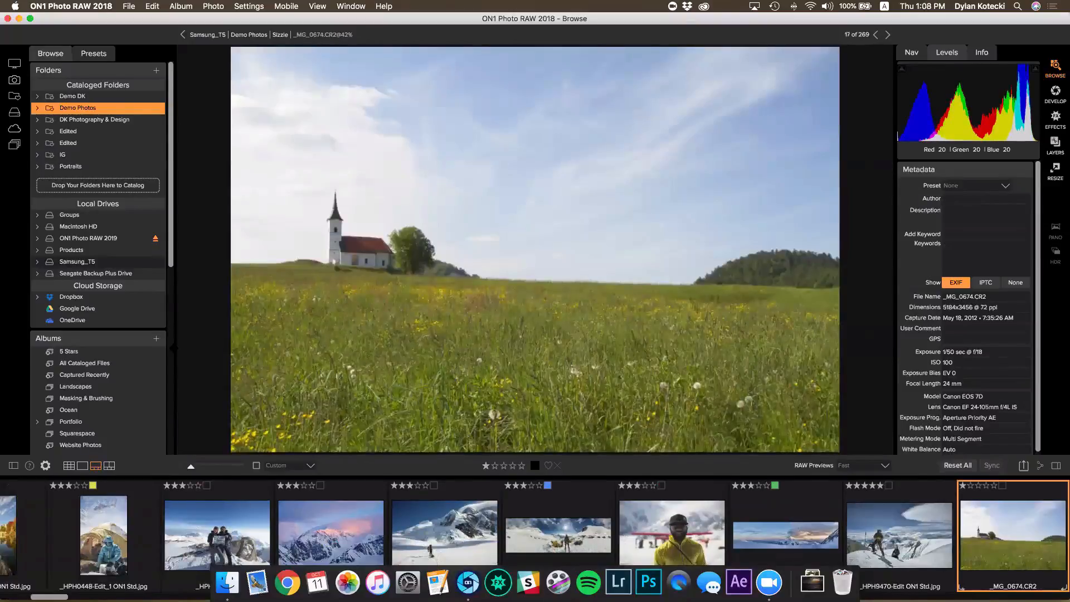
{"action": "key", "text": "Right"}
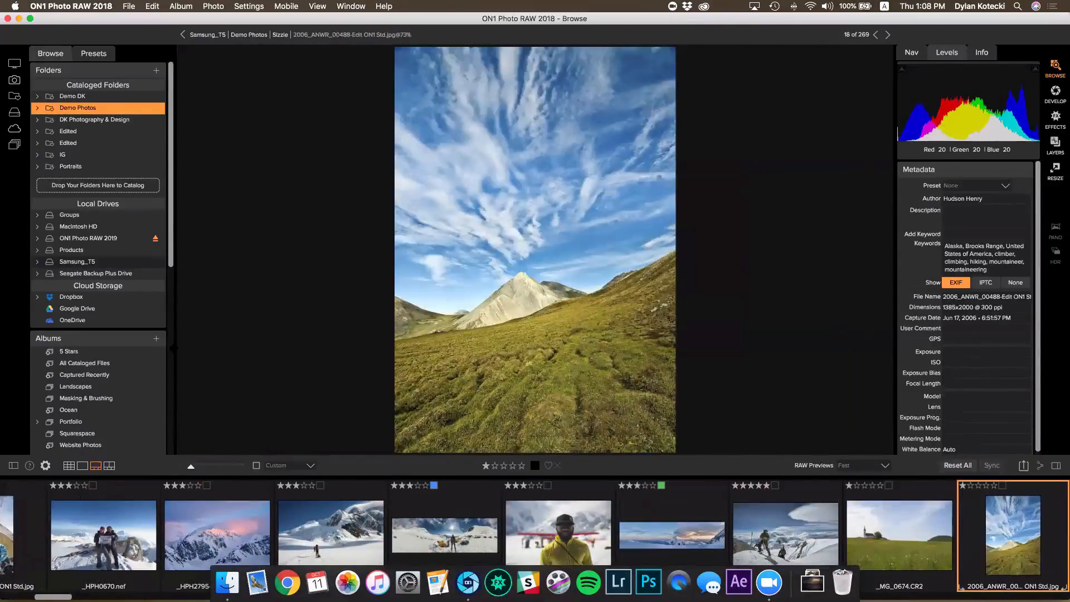
{"action": "key", "text": "Right"}
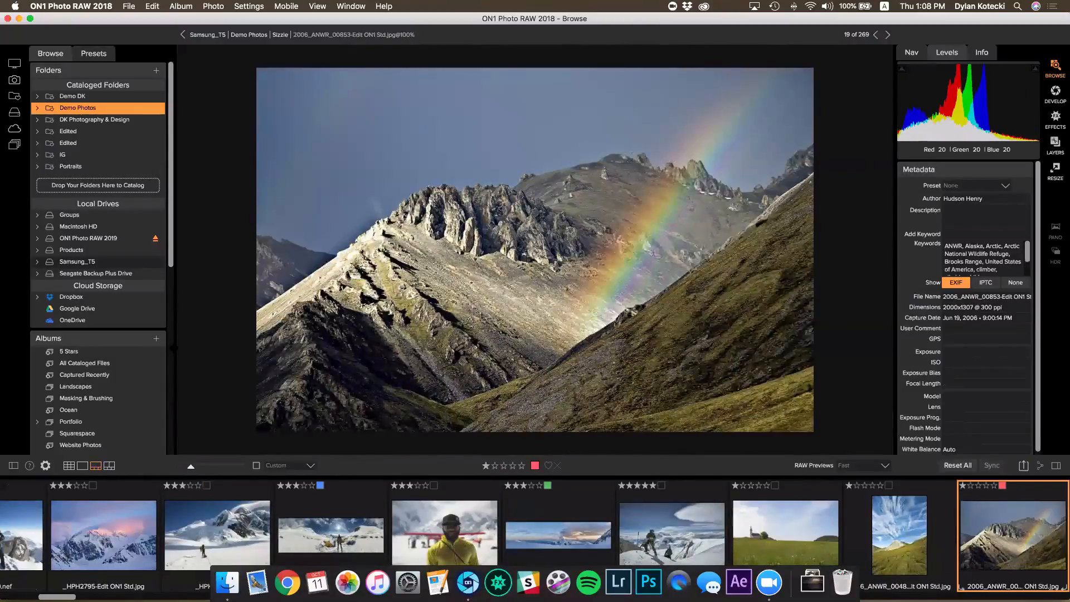
{"action": "key", "text": "Right"}
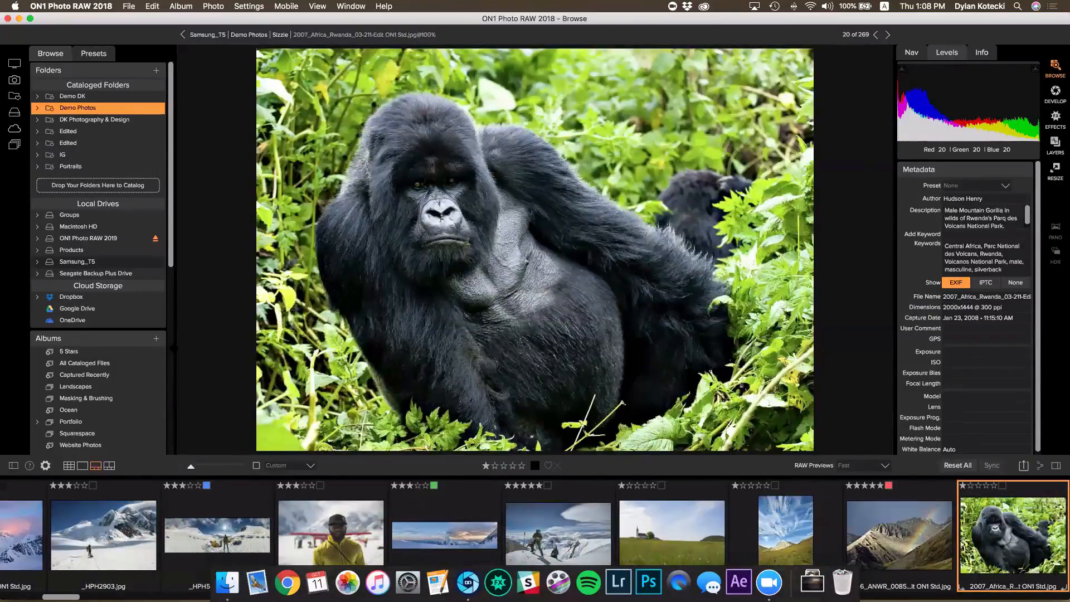
{"action": "key", "text": "Right"}
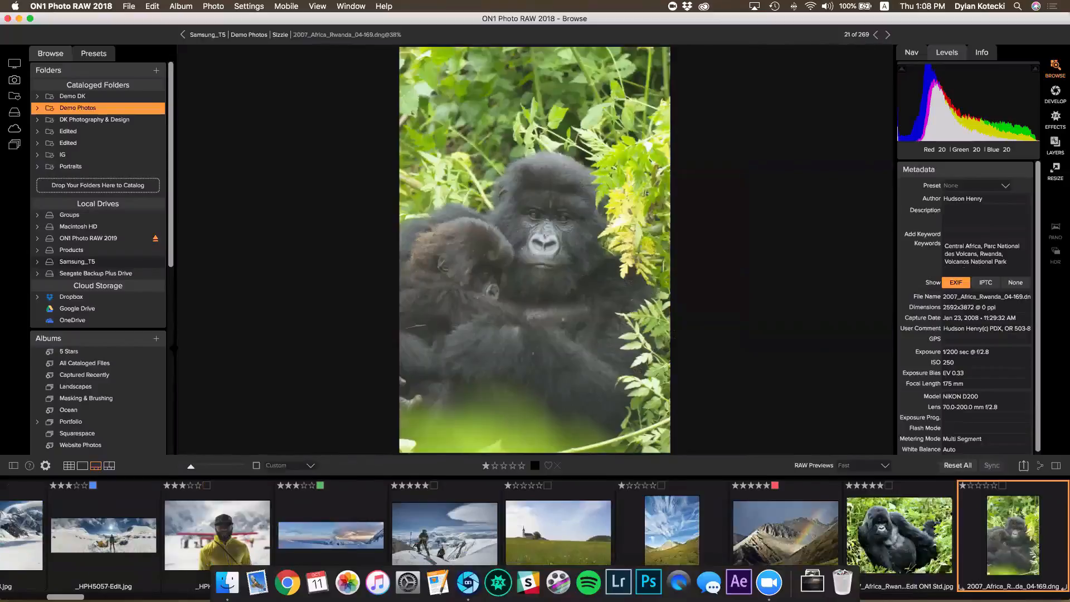
{"action": "key", "text": "Right"}
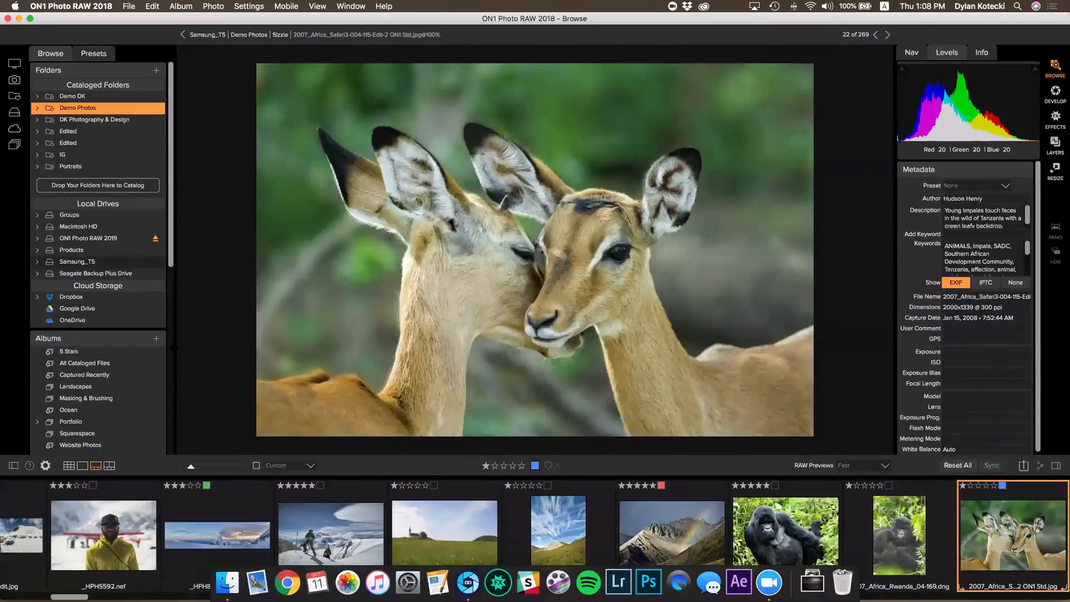
{"action": "key", "text": "Right"}
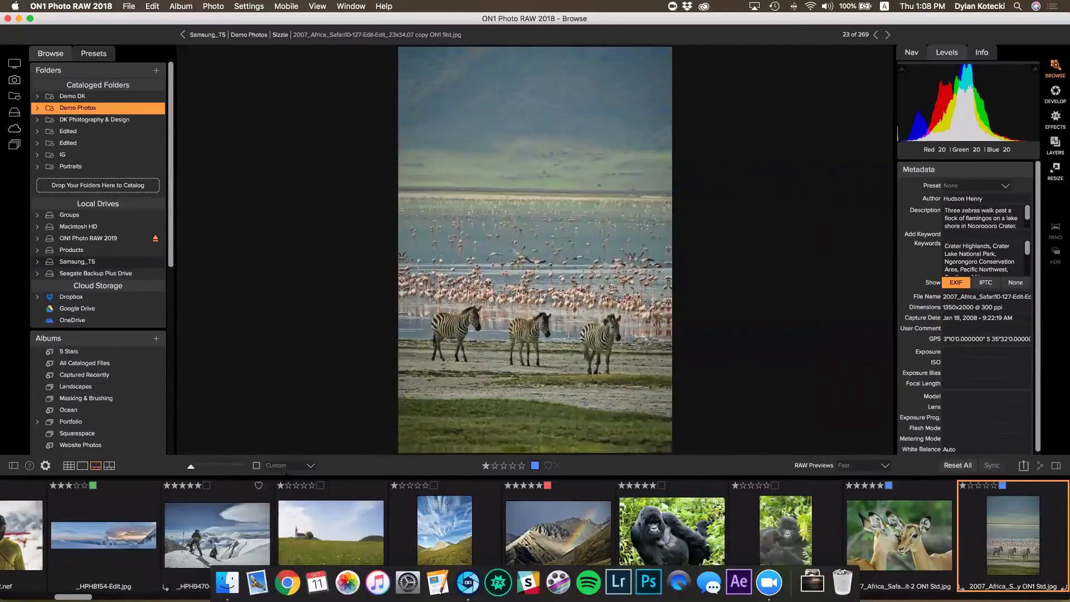
Switch to the thumbnail grid, view the zebra photo large, then return to the grid
{"action": "key", "text": "g"}
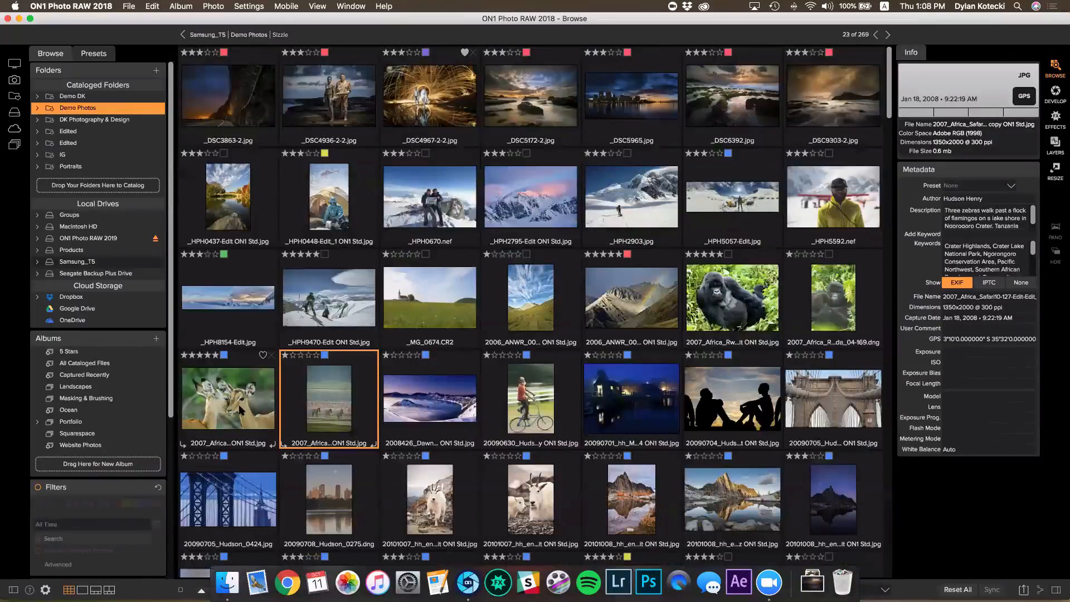
{"action": "double_click", "coordinate": [306, 383]}
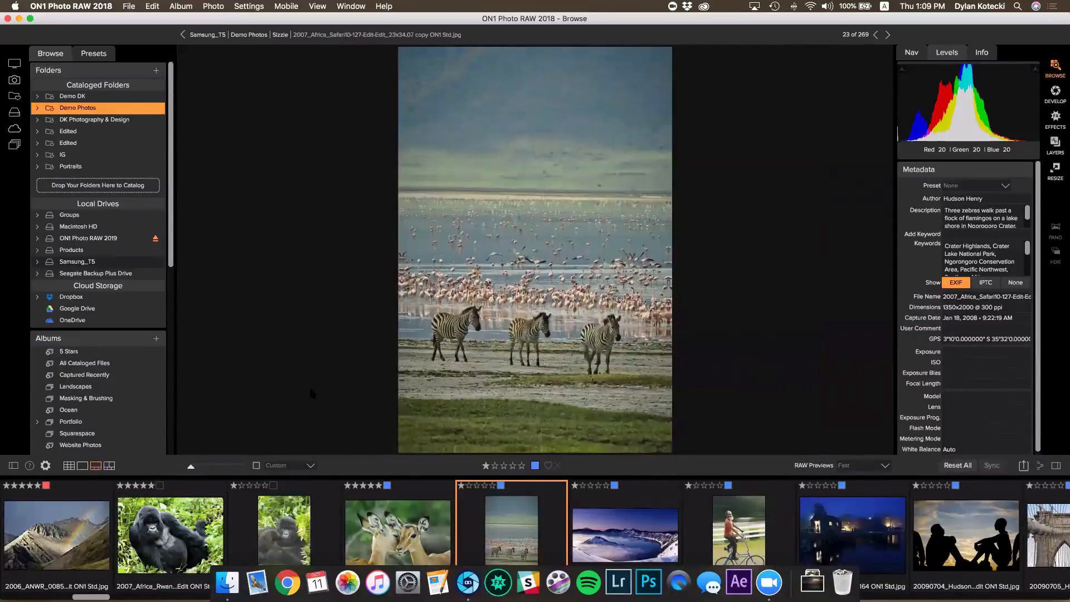
{"action": "double_click", "coordinate": [311, 385]}
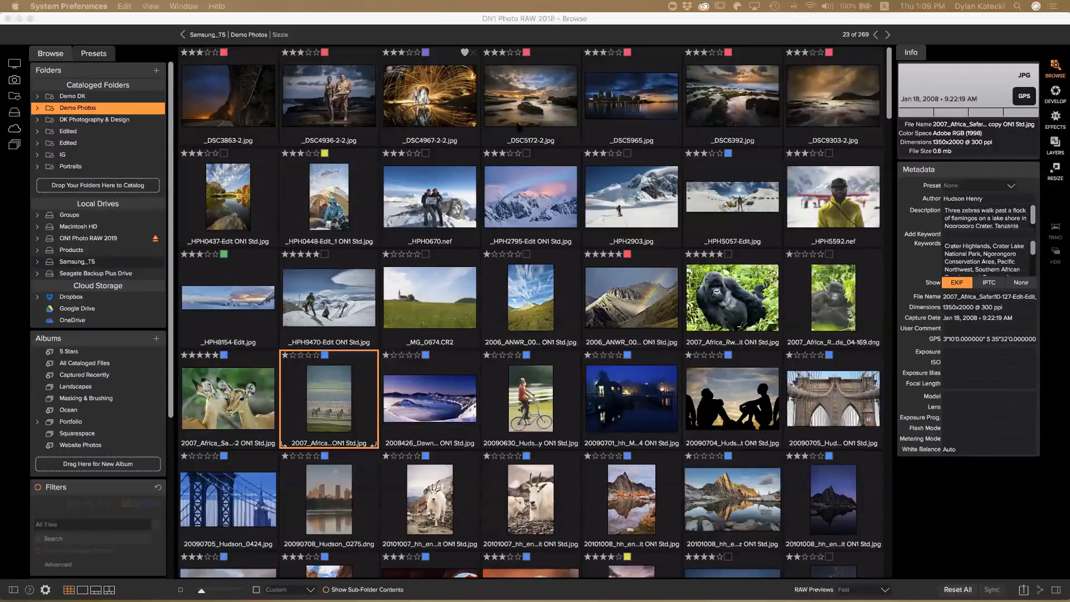
Sort the thumbnails by Rating in Descending order and scroll through the sorted photos
{"action": "left_click", "coordinate": [287, 589]}
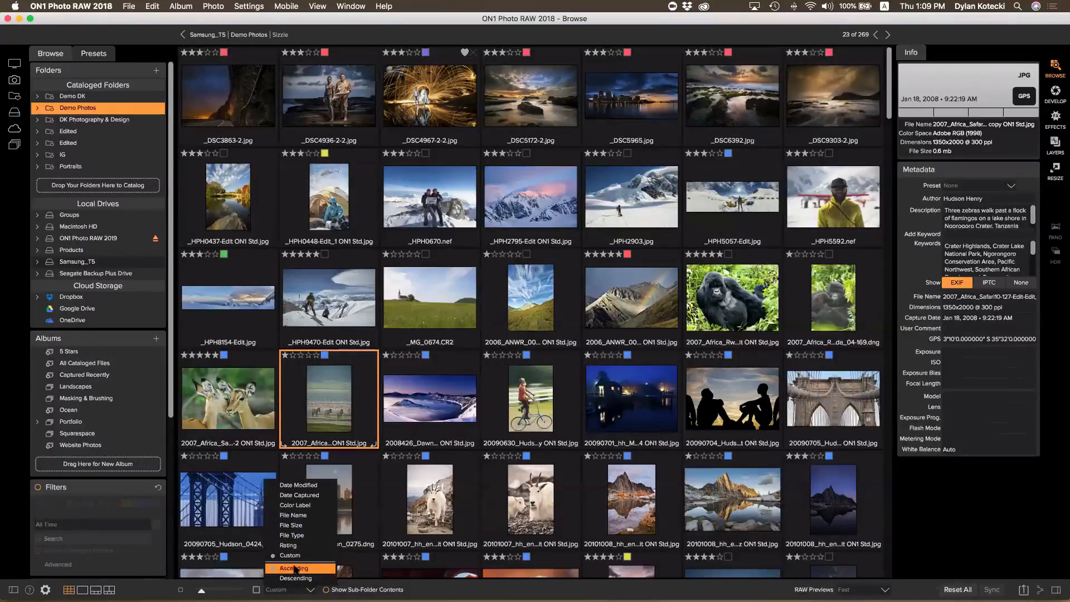
{"action": "left_click", "coordinate": [296, 546]}
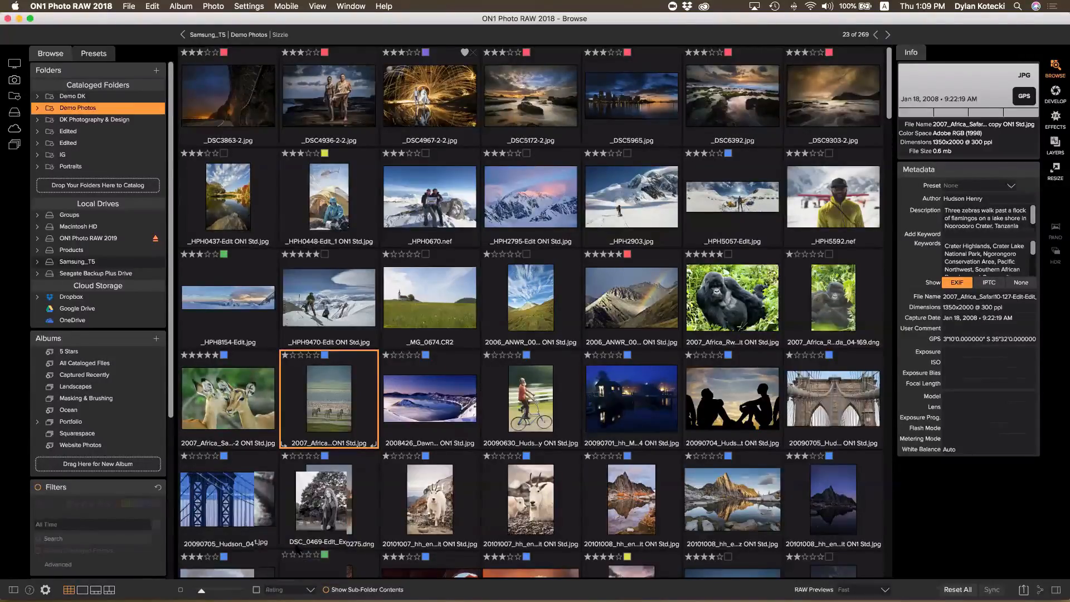
{"action": "left_click", "coordinate": [290, 589]}
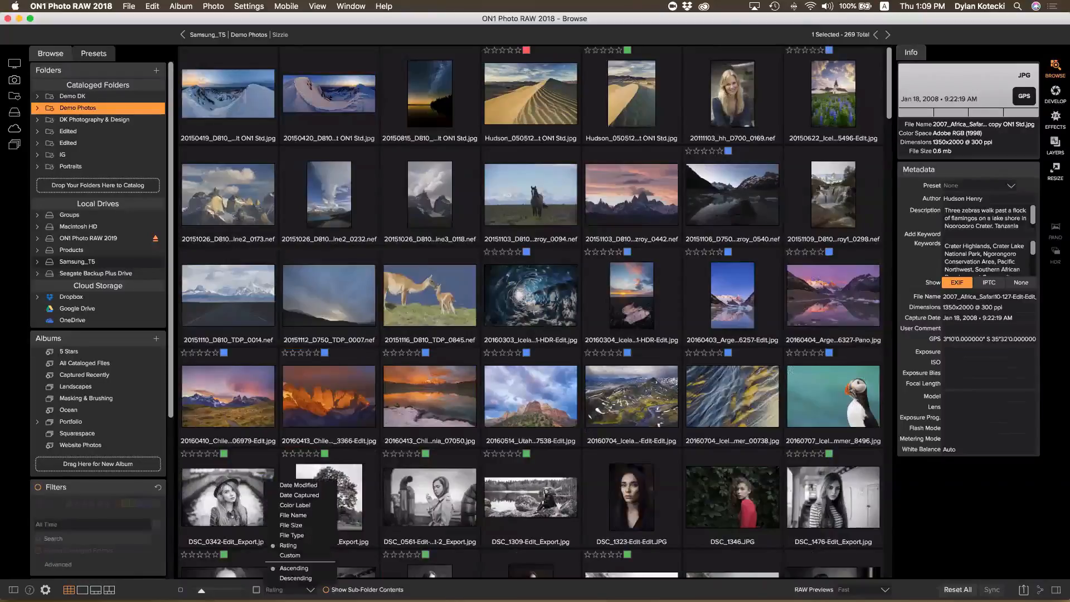
{"action": "left_click", "coordinate": [292, 582]}
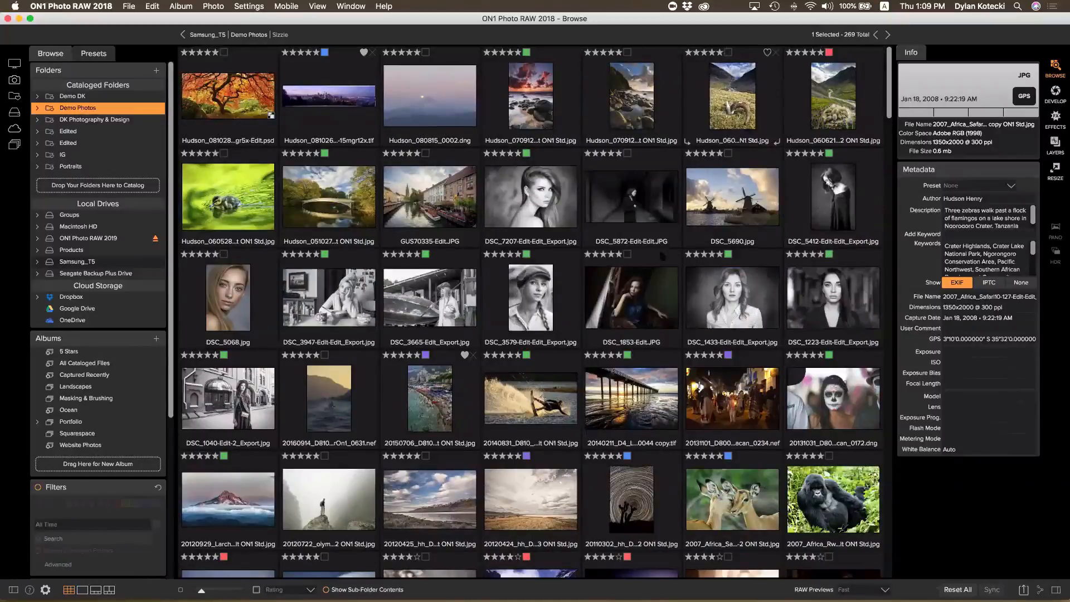
{"action": "scroll", "coordinate": [429, 406], "scroll_direction": "down", "scroll_amount": 3}
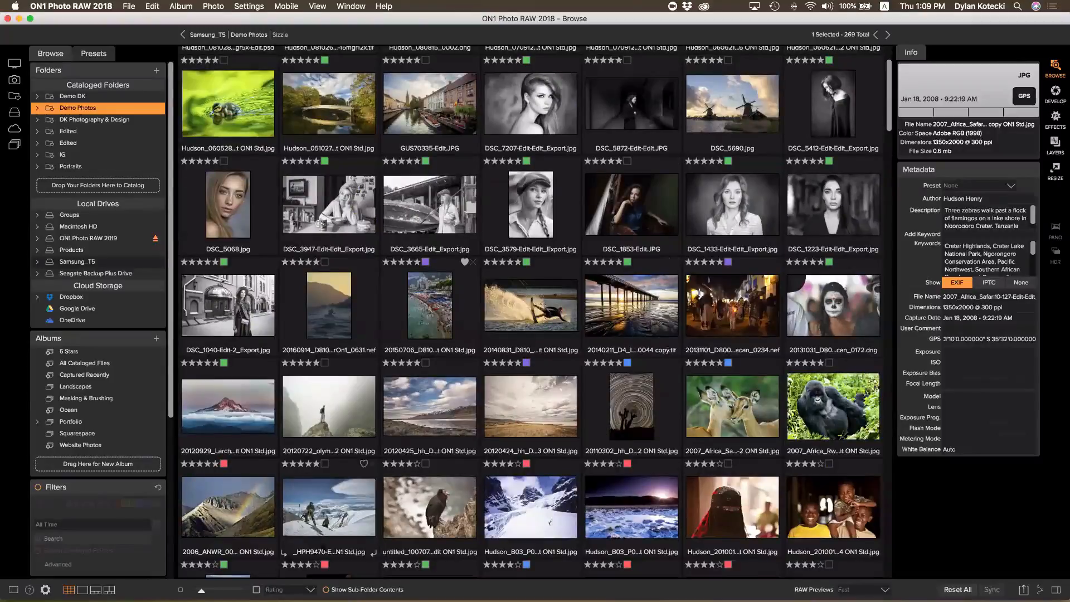
{"action": "left_click", "coordinate": [287, 589]}
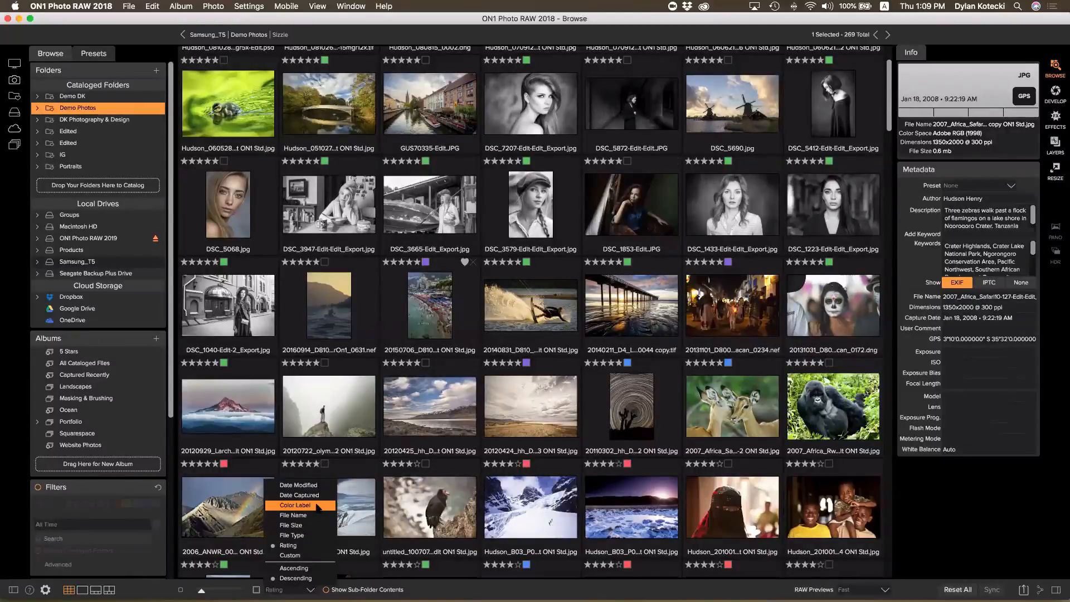
{"action": "left_click", "coordinate": [318, 505]}
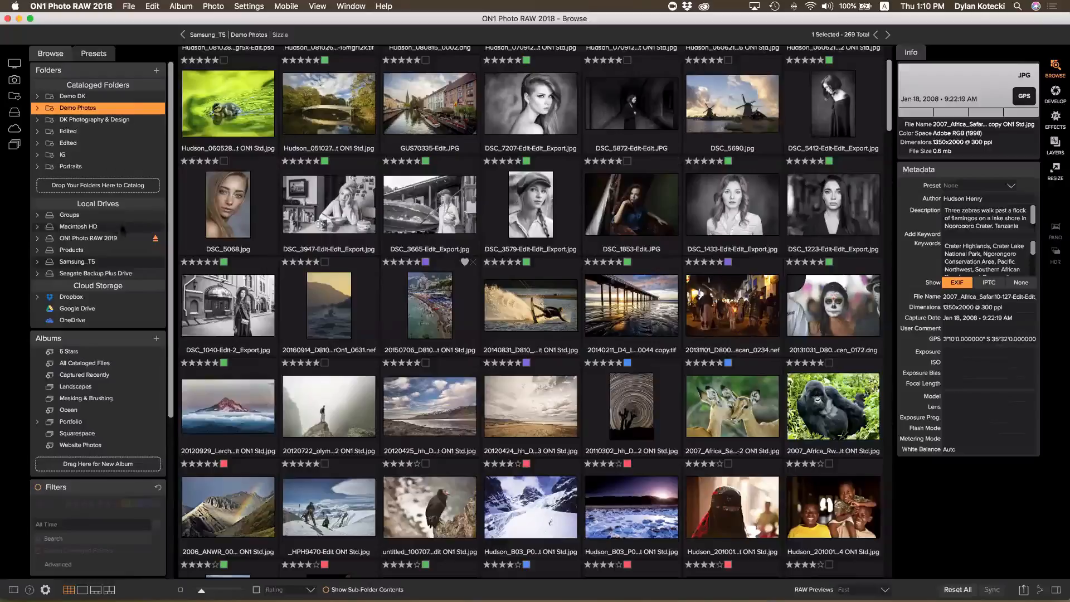
{"action": "scroll", "coordinate": [123, 234], "scroll_direction": "down", "scroll_amount": 1}
{"action": "scroll", "coordinate": [124, 233], "scroll_direction": "down", "scroll_amount": 2}
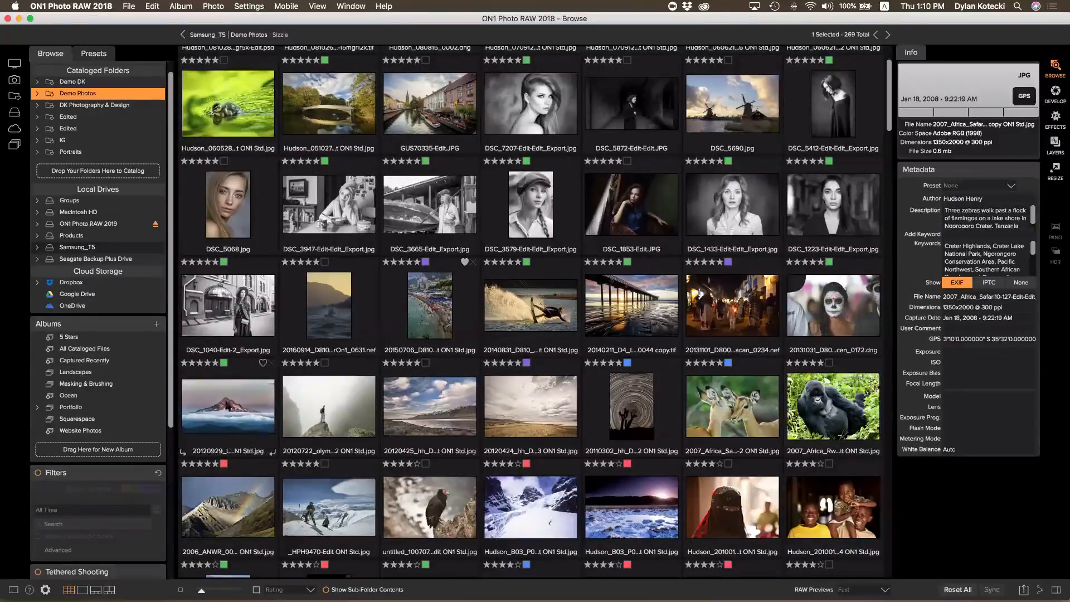
Enable Filters with Search Cataloged Folders and search for 'Oregon Coast'
{"action": "left_click", "coordinate": [39, 473]}
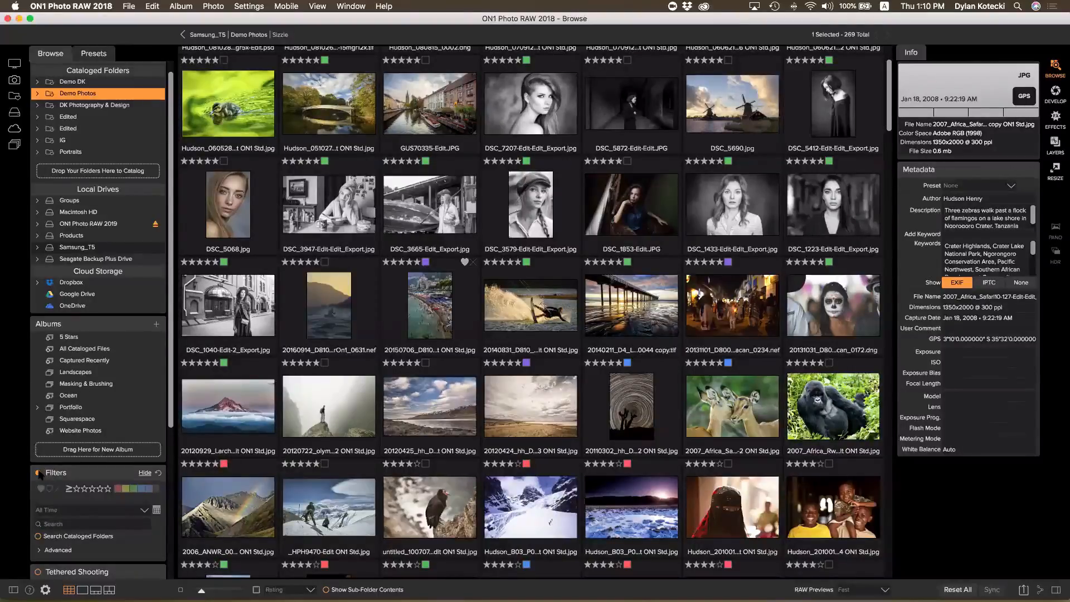
{"action": "left_click", "coordinate": [38, 536]}
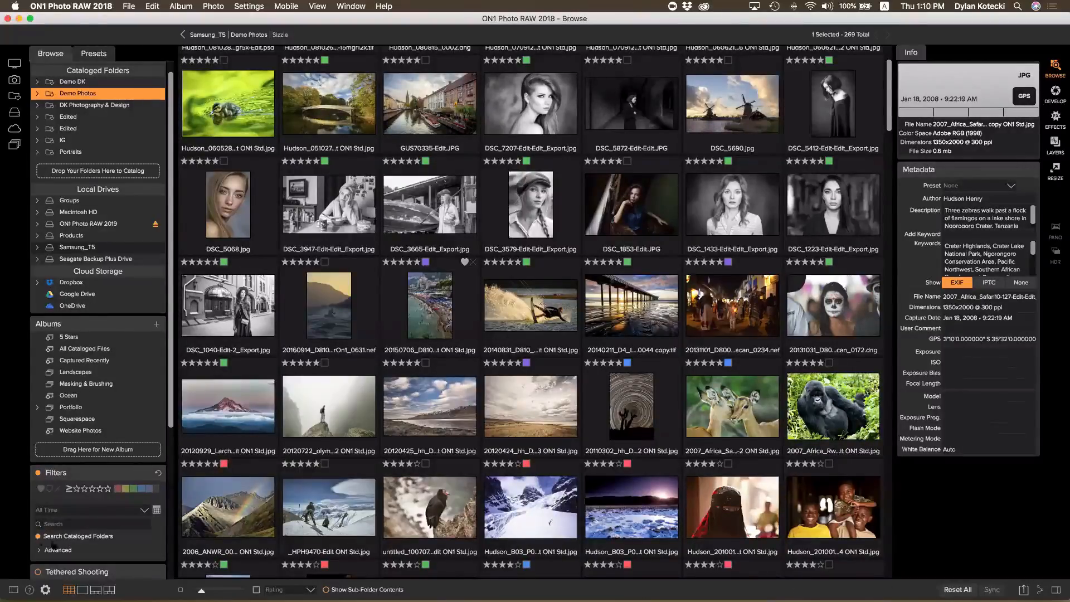
{"action": "left_click", "coordinate": [60, 525]}
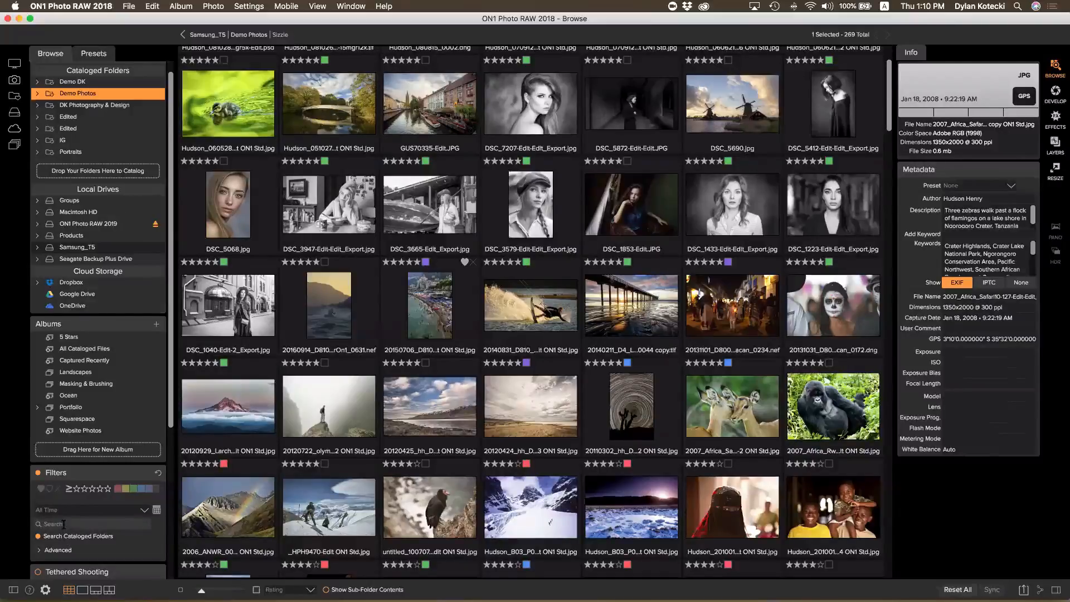
{"action": "type", "text": "Oregon Coast"}
{"action": "key", "text": "Return"}
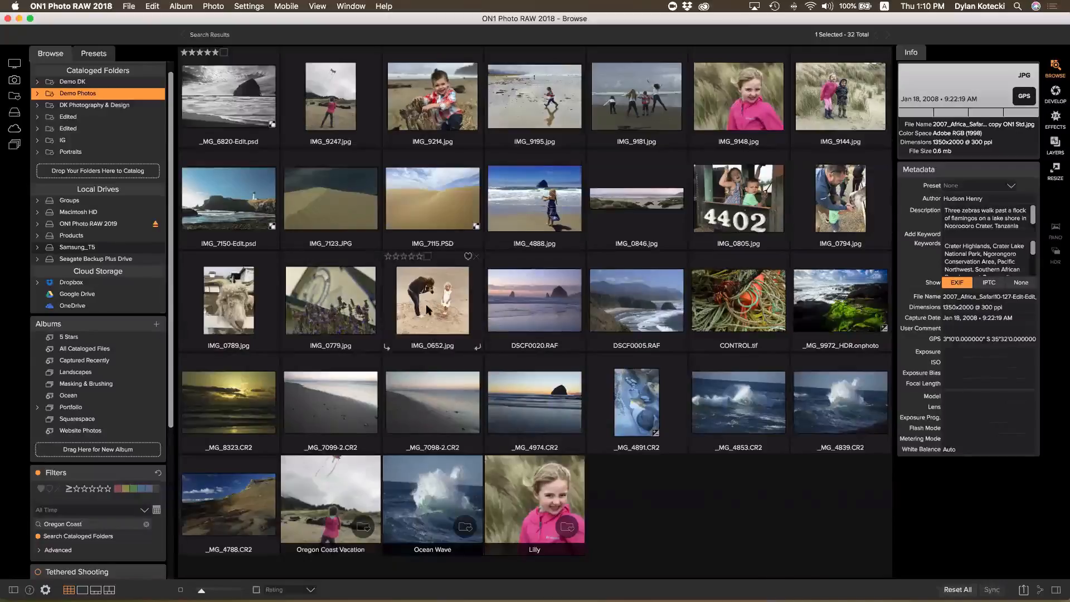
Open a result photo's keyword list and scroll through it
{"action": "left_click", "coordinate": [945, 245]}
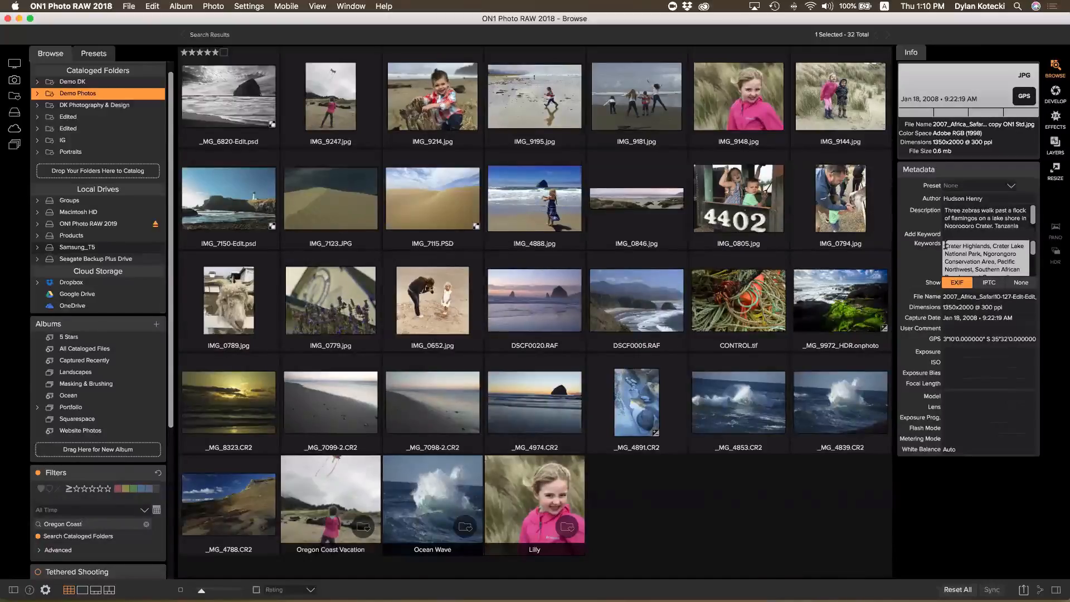
{"action": "scroll", "coordinate": [947, 248], "scroll_direction": "down", "scroll_amount": 4}
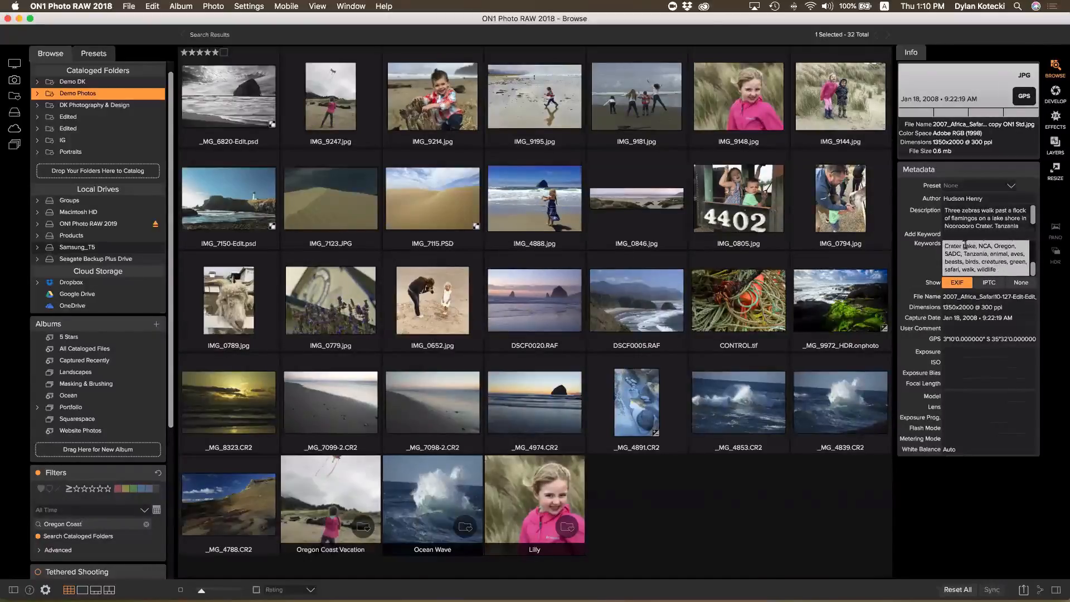
{"action": "scroll", "coordinate": [984, 252], "scroll_direction": "up", "scroll_amount": 2}
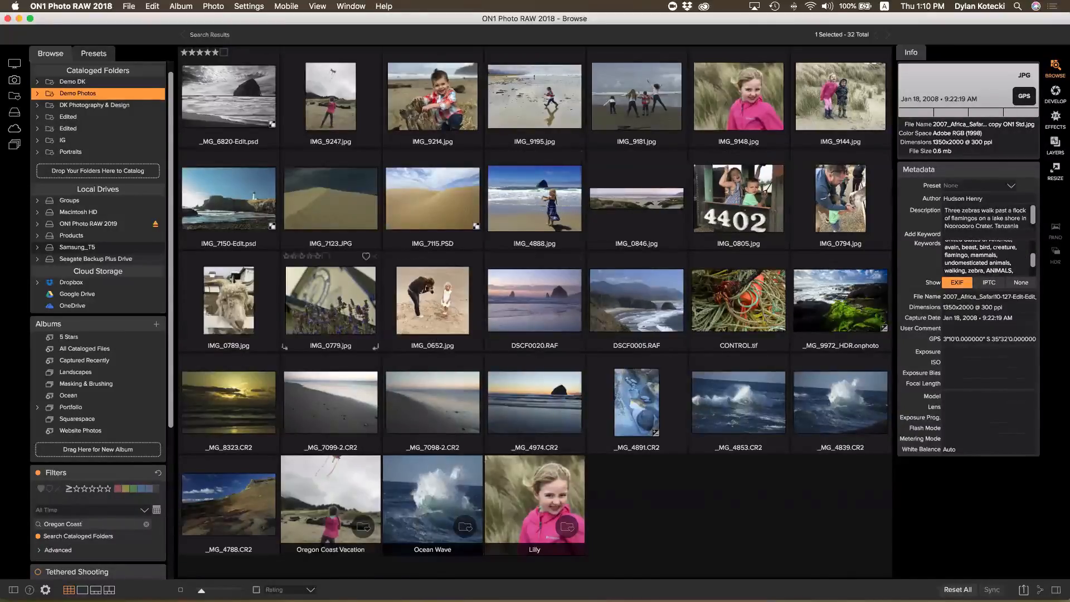
{"action": "scroll", "coordinate": [72, 507], "scroll_direction": "down", "scroll_amount": 1}
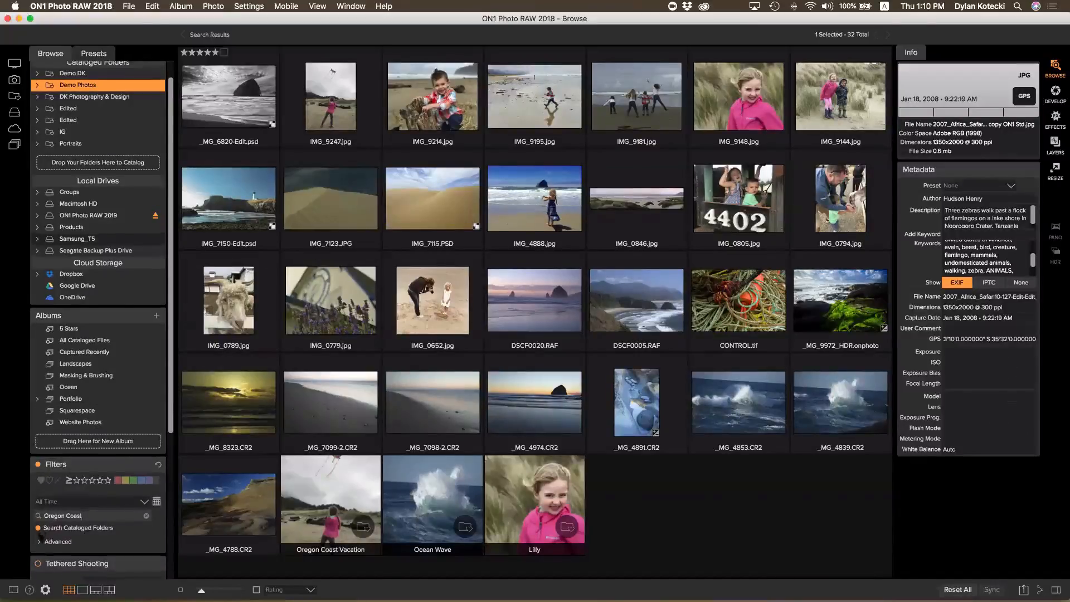
{"action": "scroll", "coordinate": [42, 534], "scroll_direction": "up", "scroll_amount": 1}
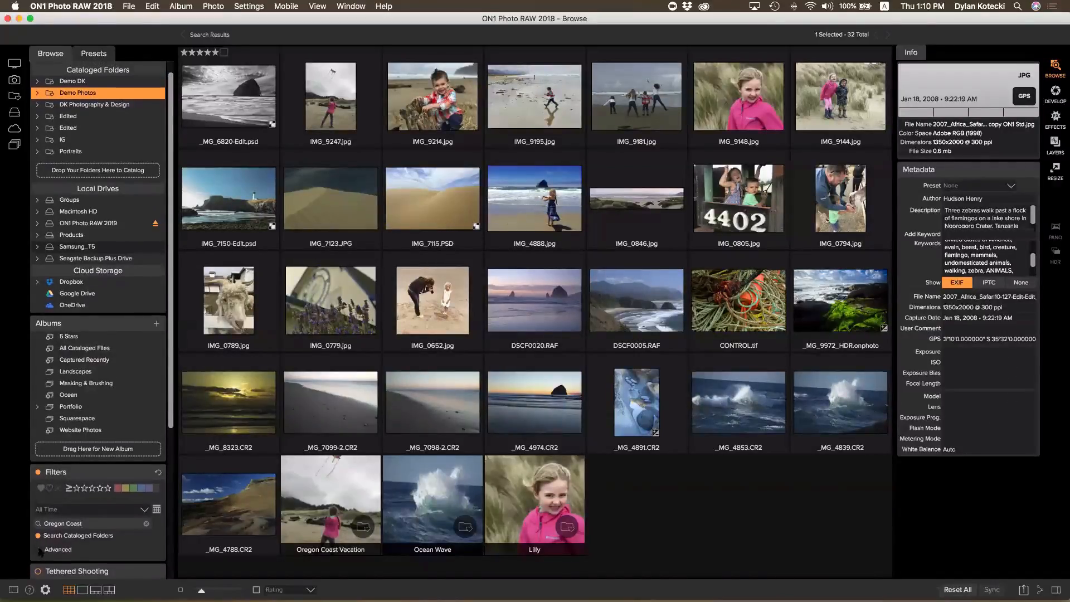
Add an advanced Time of Day criterion set to Morning (6:00–11:59am), leaving 8 photos
{"action": "left_click", "coordinate": [41, 551]}
{"action": "scroll", "coordinate": [91, 515], "scroll_direction": "down", "scroll_amount": 5}
{"action": "left_click", "coordinate": [92, 510]}
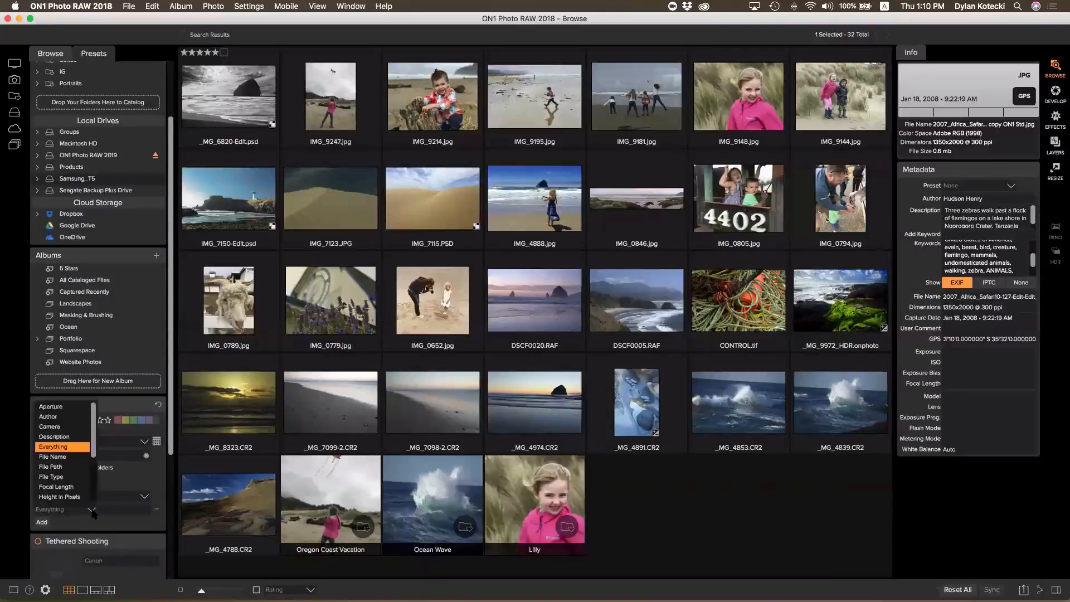
{"action": "scroll", "coordinate": [71, 456], "scroll_direction": "down", "scroll_amount": 4}
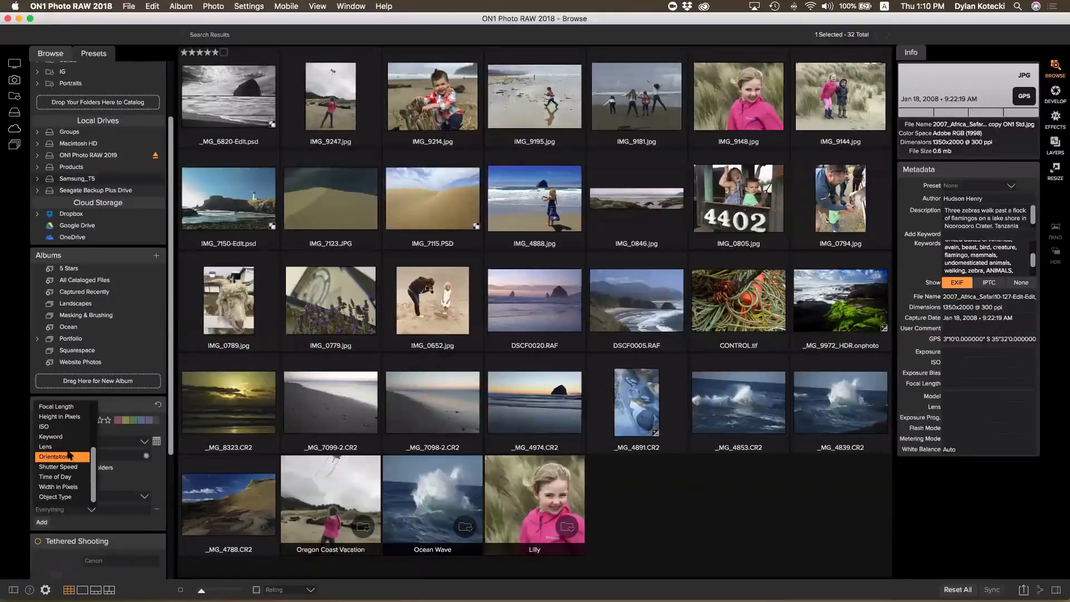
{"action": "left_click", "coordinate": [54, 477]}
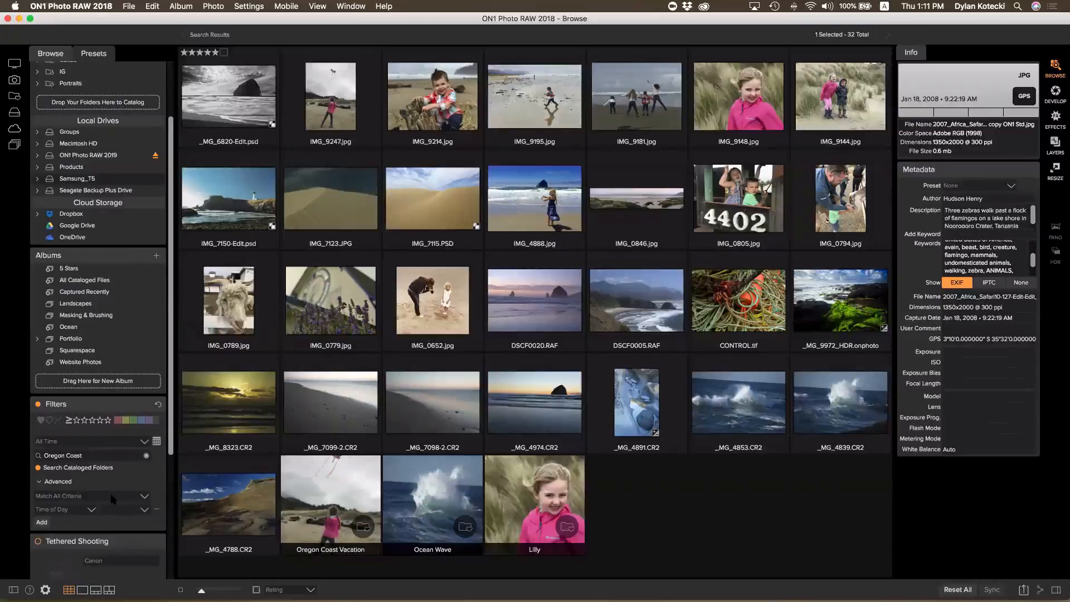
{"action": "left_click", "coordinate": [144, 510]}
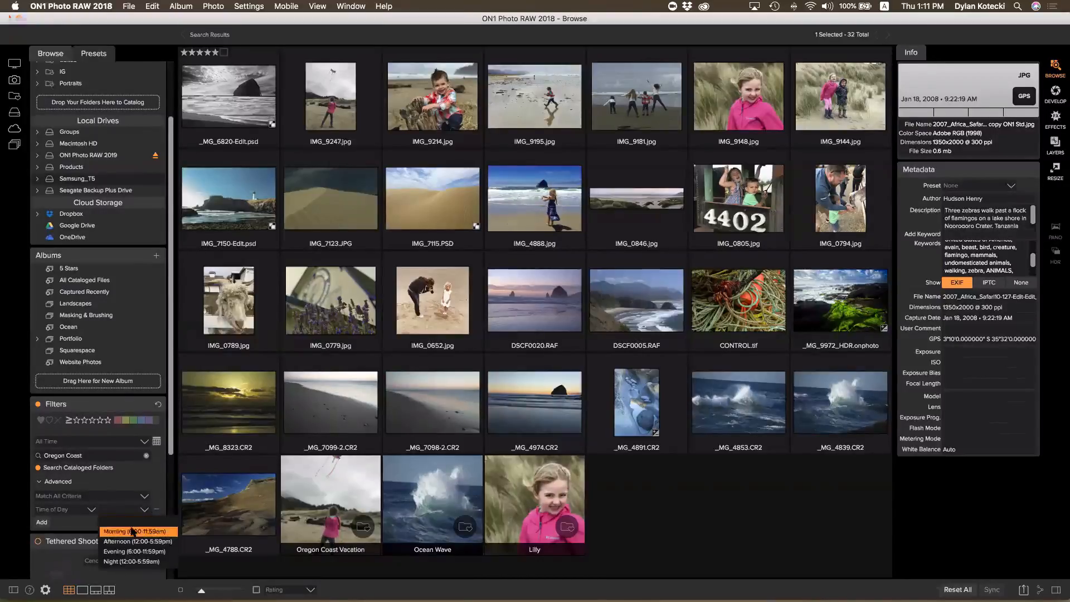
{"action": "left_click", "coordinate": [132, 523]}
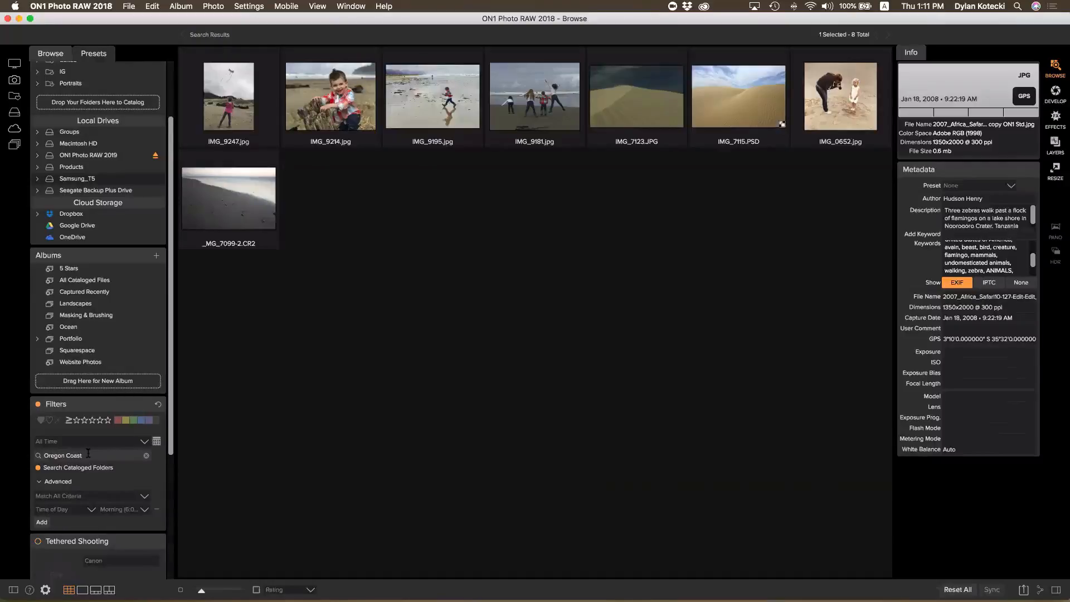
{"action": "scroll", "coordinate": [97, 455], "scroll_direction": "down", "scroll_amount": 2}
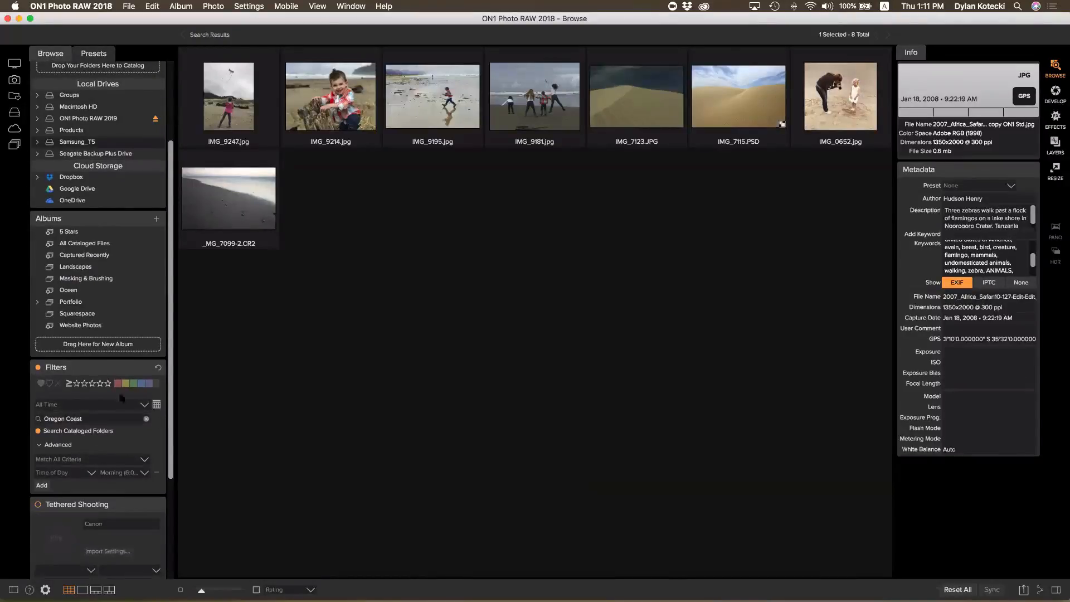
{"action": "left_click", "coordinate": [38, 367]}
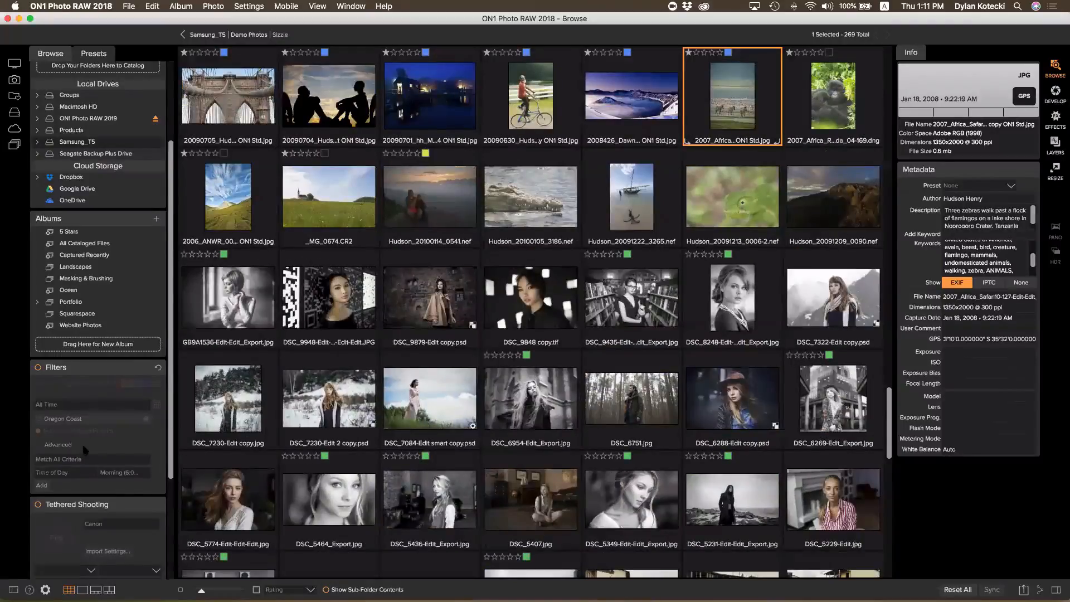
{"action": "scroll", "coordinate": [169, 417], "scroll_direction": "down", "scroll_amount": 3}
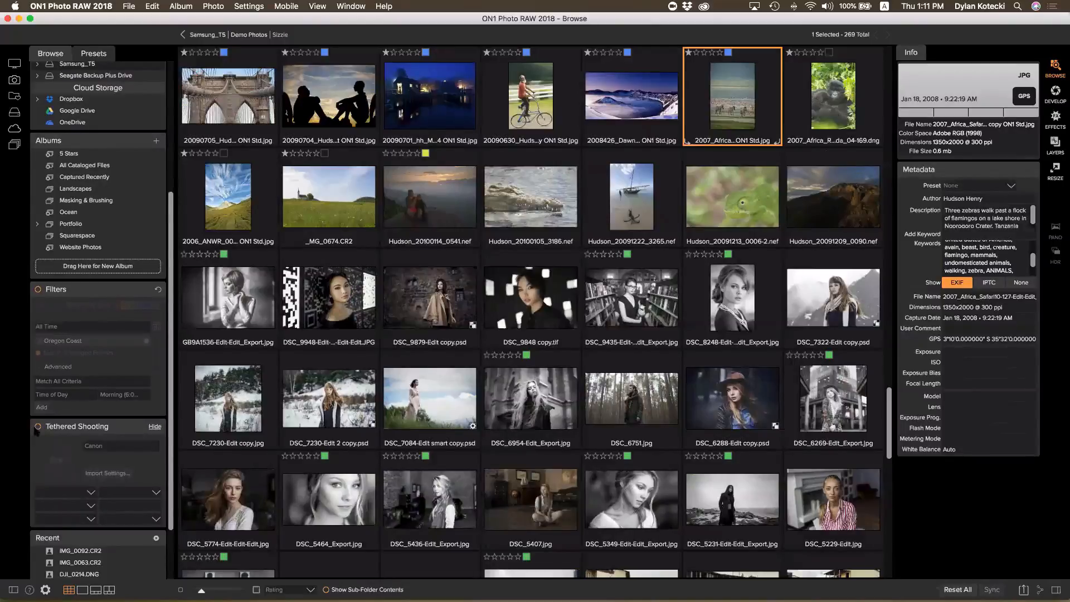
{"action": "scroll", "coordinate": [34, 432], "scroll_direction": "down", "scroll_amount": 2}
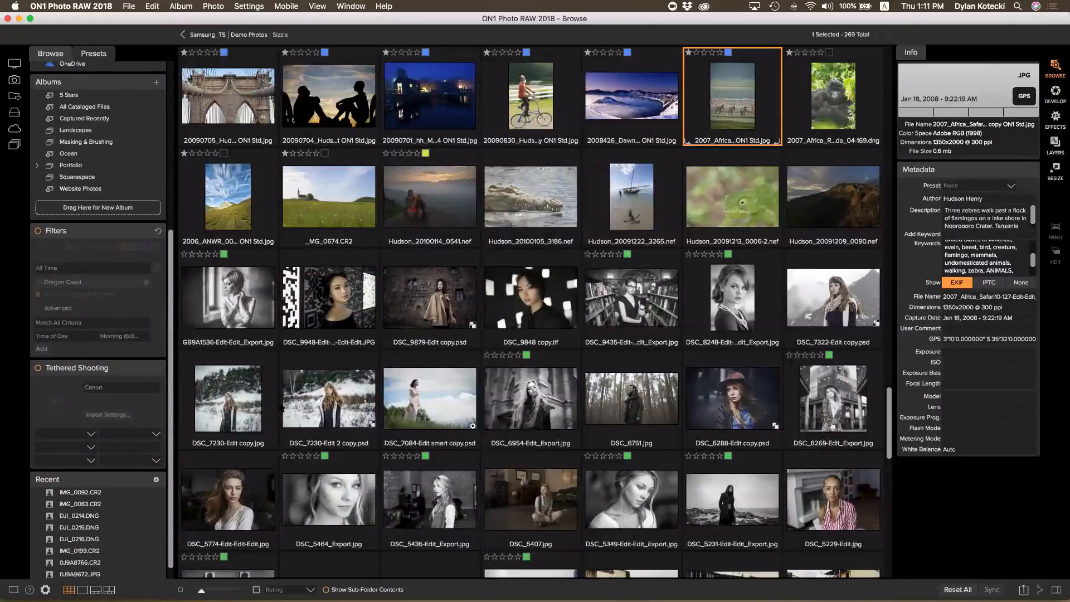
{"action": "left_click", "coordinate": [251, 34]}
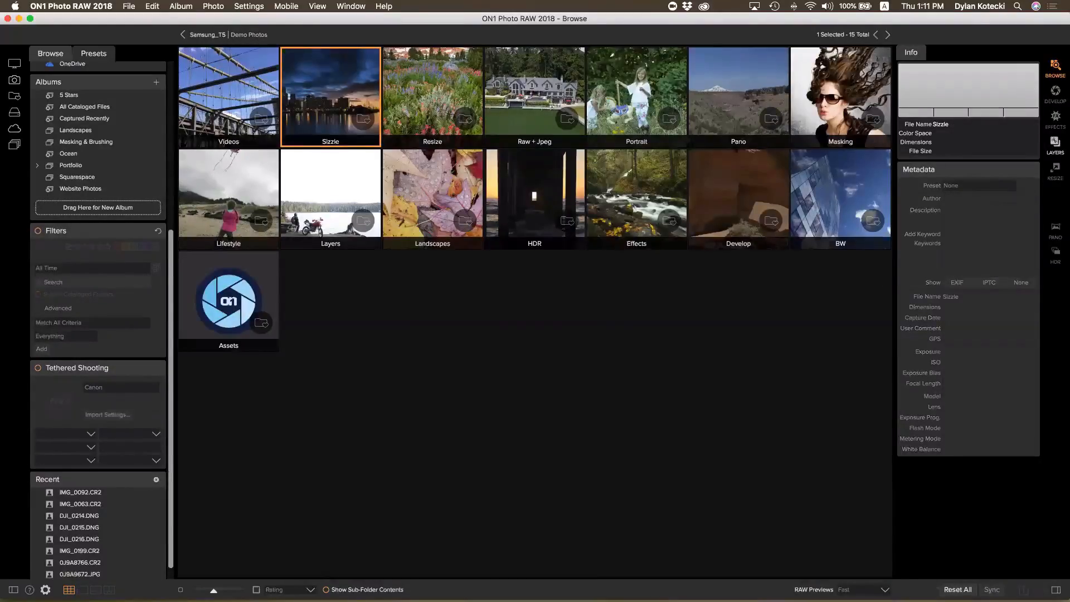
{"action": "left_click", "coordinate": [610, 99]}
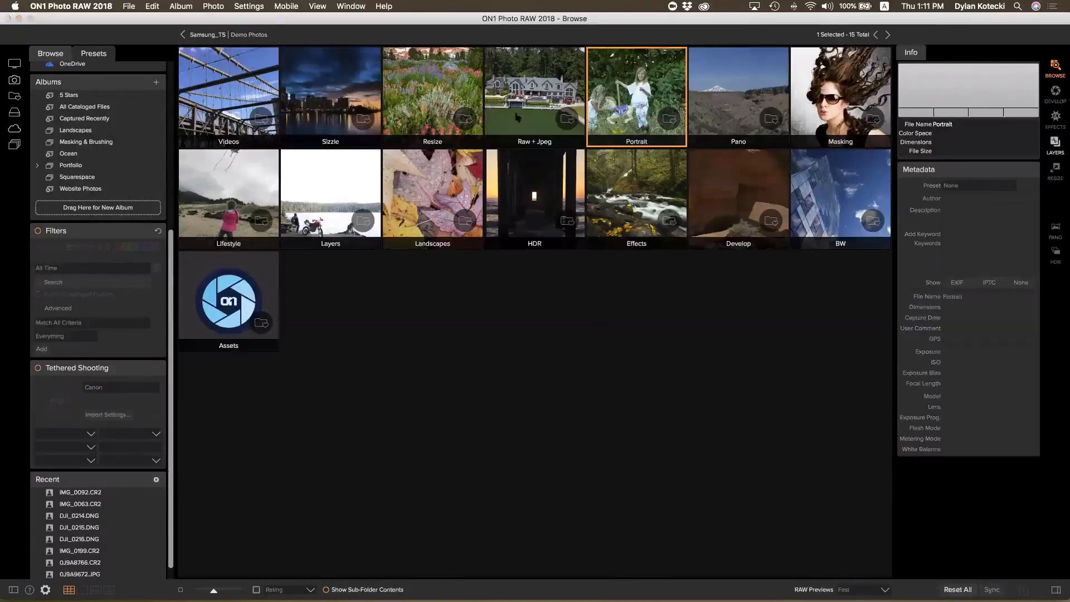
{"action": "double_click", "coordinate": [610, 99]}
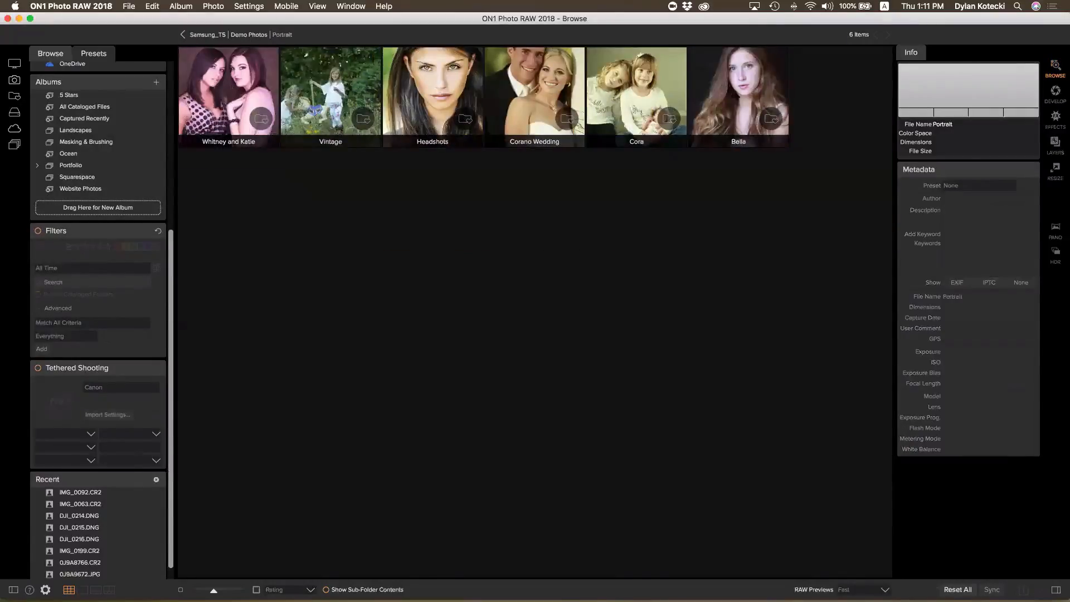
{"action": "left_click", "coordinate": [744, 96]}
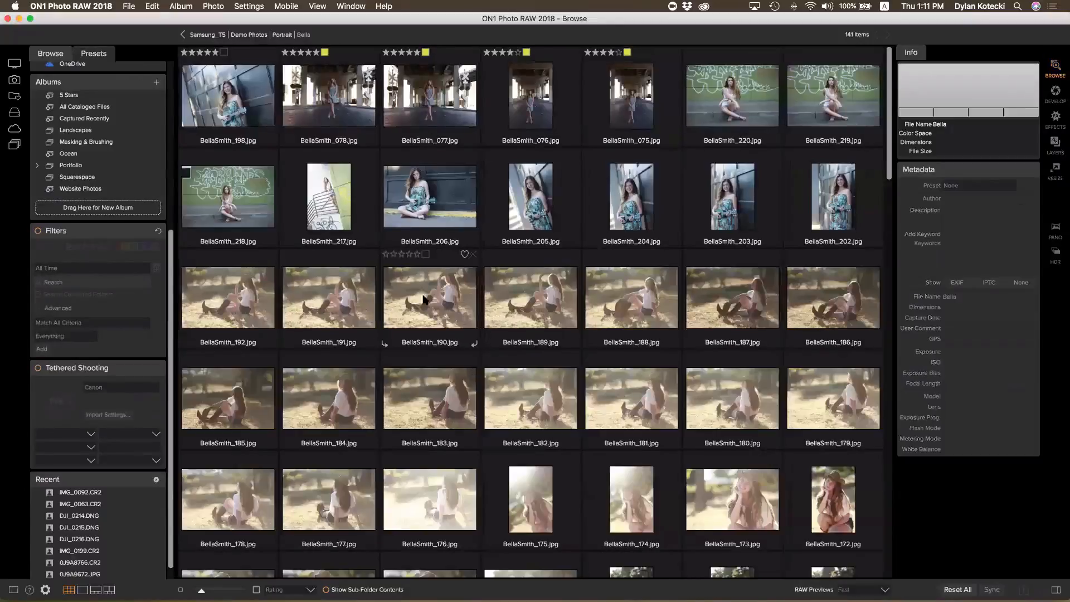
{"action": "scroll", "coordinate": [437, 296], "scroll_direction": "down", "scroll_amount": 3}
{"action": "scroll", "coordinate": [437, 295], "scroll_direction": "down", "scroll_amount": 3}
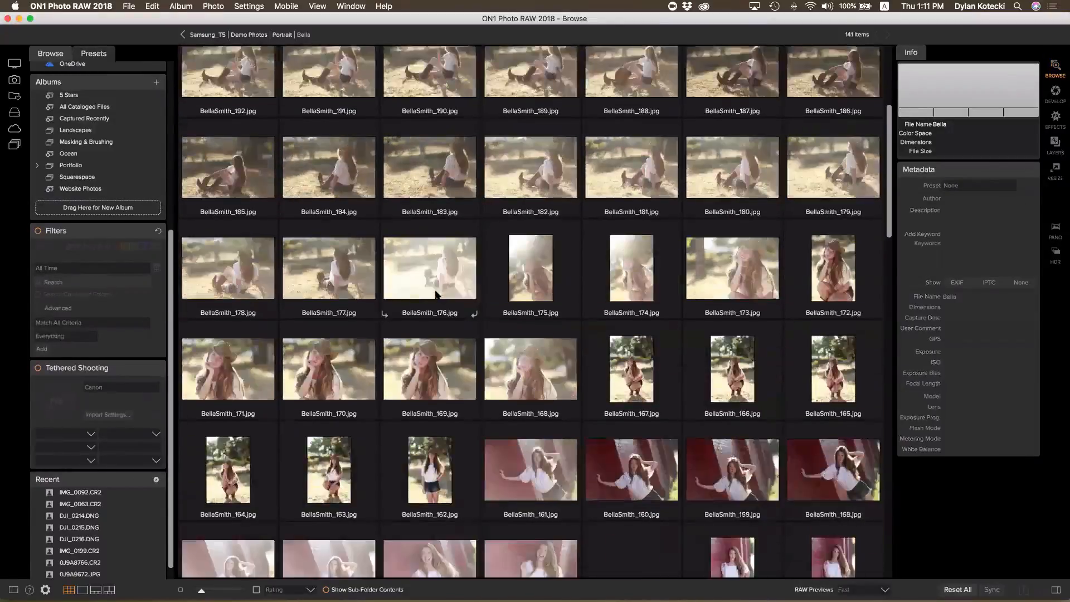
{"action": "scroll", "coordinate": [438, 296], "scroll_direction": "up", "scroll_amount": 3}
{"action": "scroll", "coordinate": [437, 295], "scroll_direction": "down", "scroll_amount": 2}
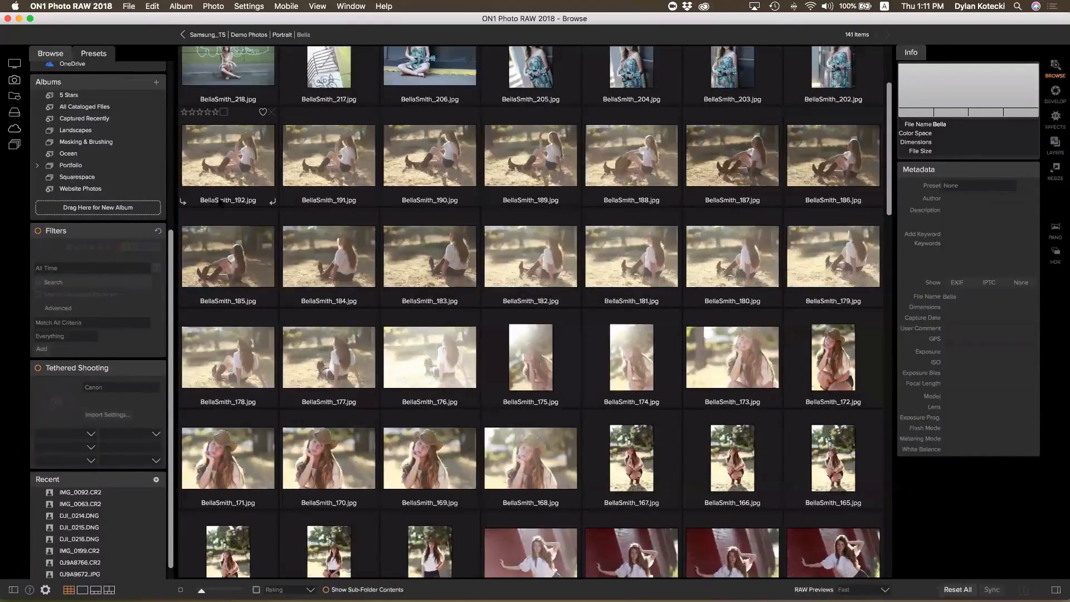
{"action": "left_click", "coordinate": [234, 172]}
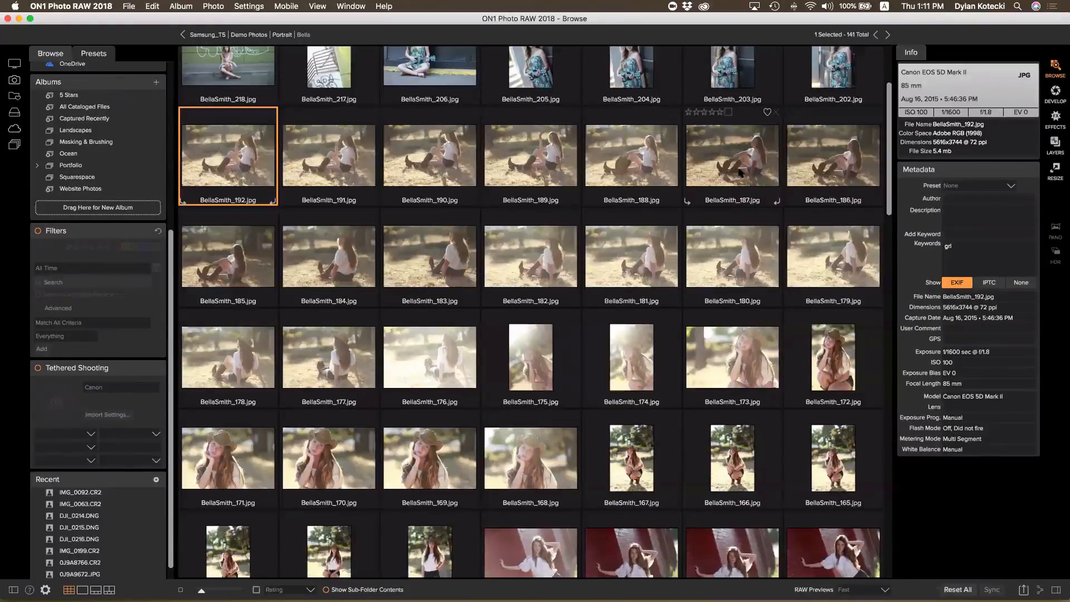
{"action": "scroll", "coordinate": [659, 189], "scroll_direction": "up", "scroll_amount": 2}
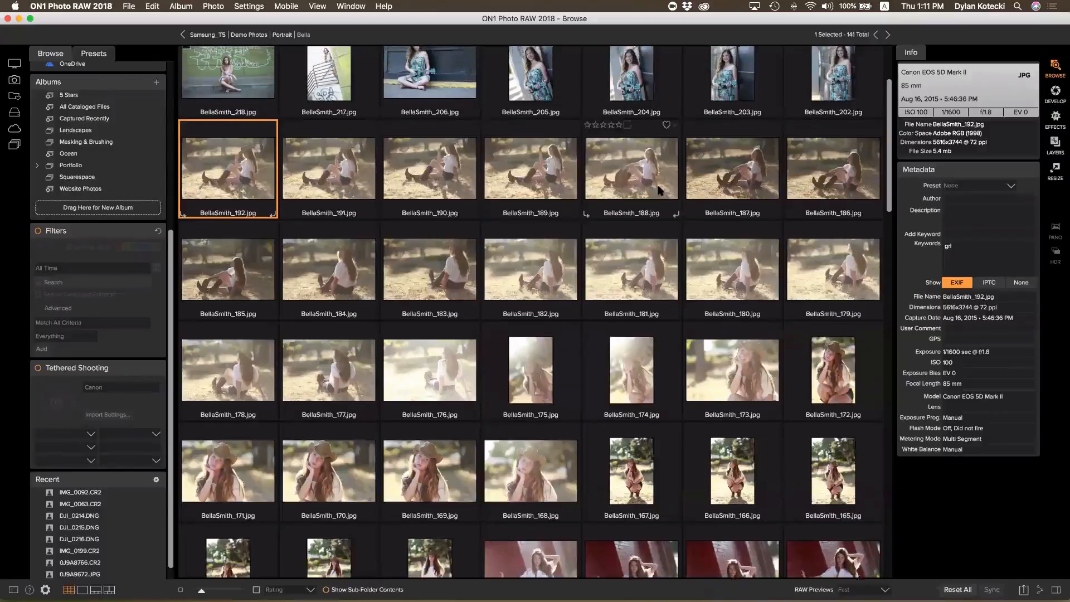
{"action": "scroll", "coordinate": [658, 189], "scroll_direction": "up", "scroll_amount": 3}
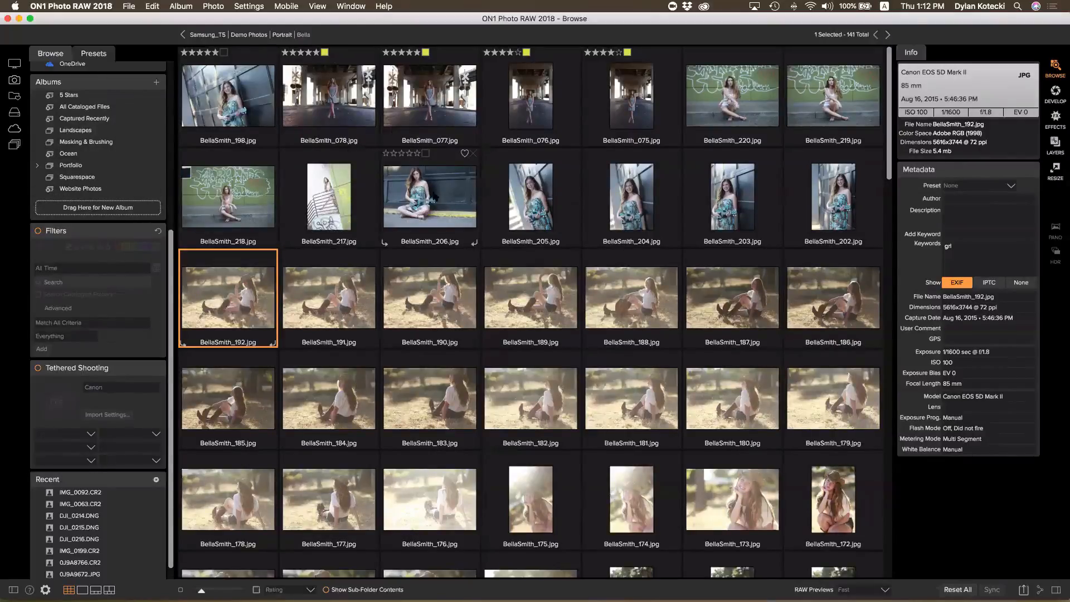
{"action": "left_click", "coordinate": [436, 195]}
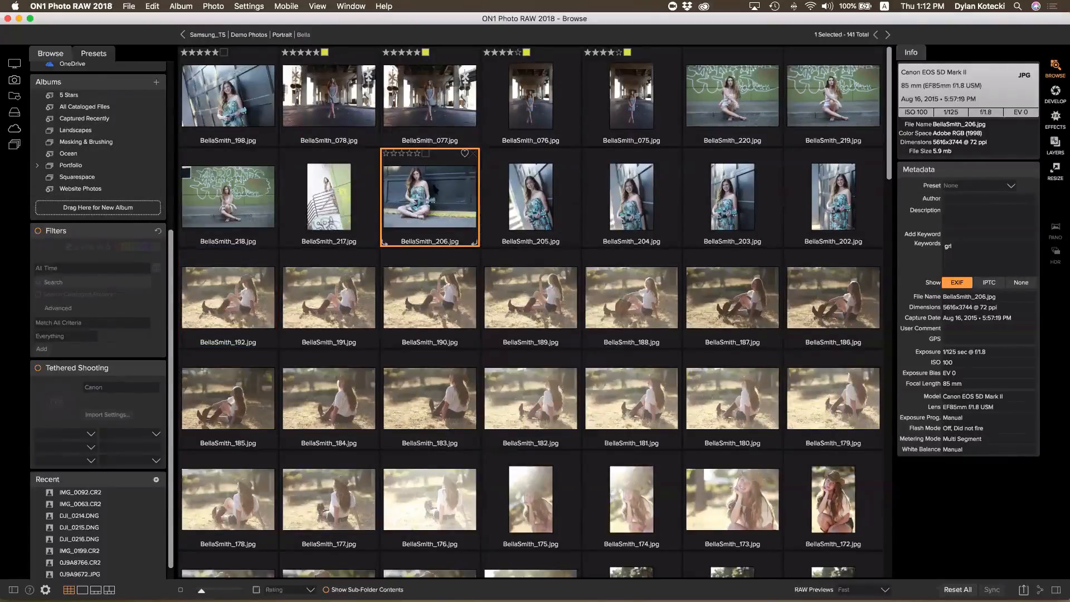
{"action": "left_click", "coordinate": [812, 203], "text": "shift"}
{"action": "right_click", "coordinate": [812, 204]}
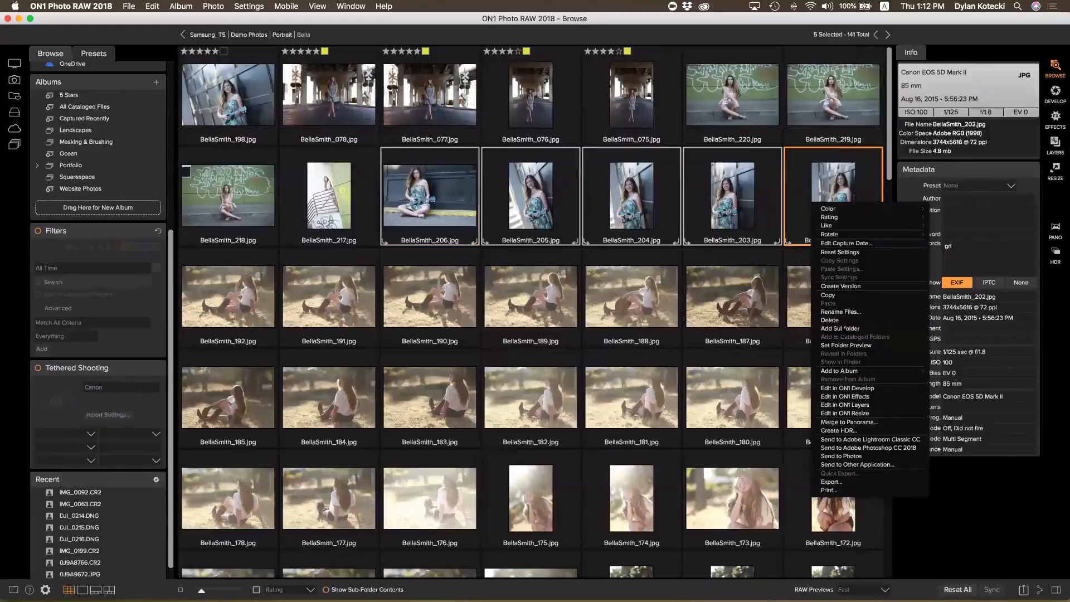
{"action": "left_click", "coordinate": [840, 328]}
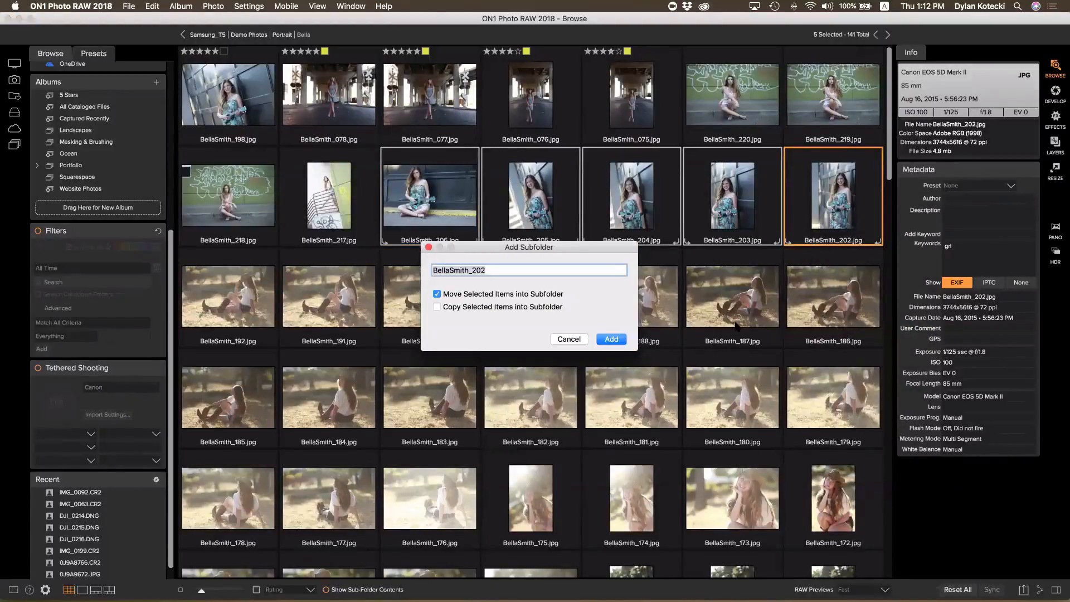
Create subfolder 'Bella Uke Flower Dress' with the five selected photos moved into it
{"action": "type", "text": "B"}
{"action": "type", "text": "ella Uke Flower Dress"}
{"action": "left_click", "coordinate": [611, 339]}
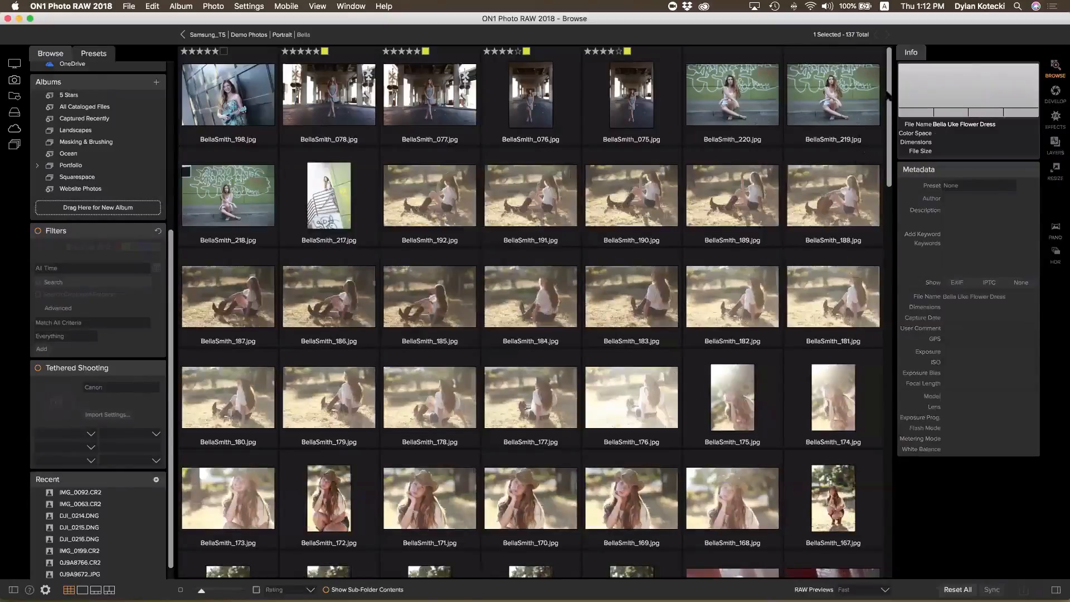
{"action": "left_click_drag", "start_coordinate": [888, 96], "coordinate": [880, 511]}
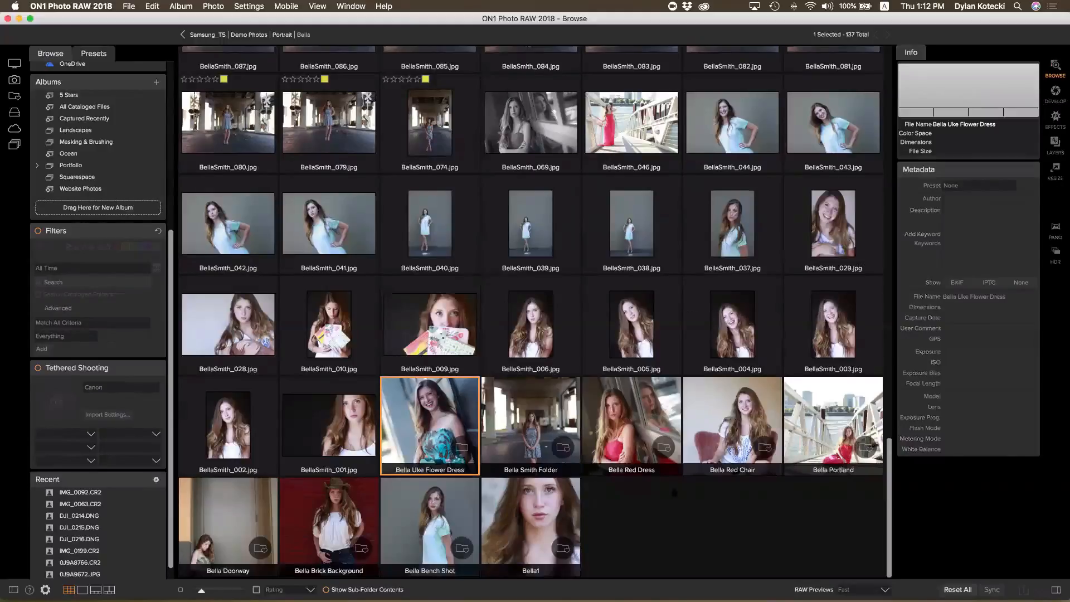
Select and open the Bella Brick Background folder
{"action": "left_click", "coordinate": [337, 530]}
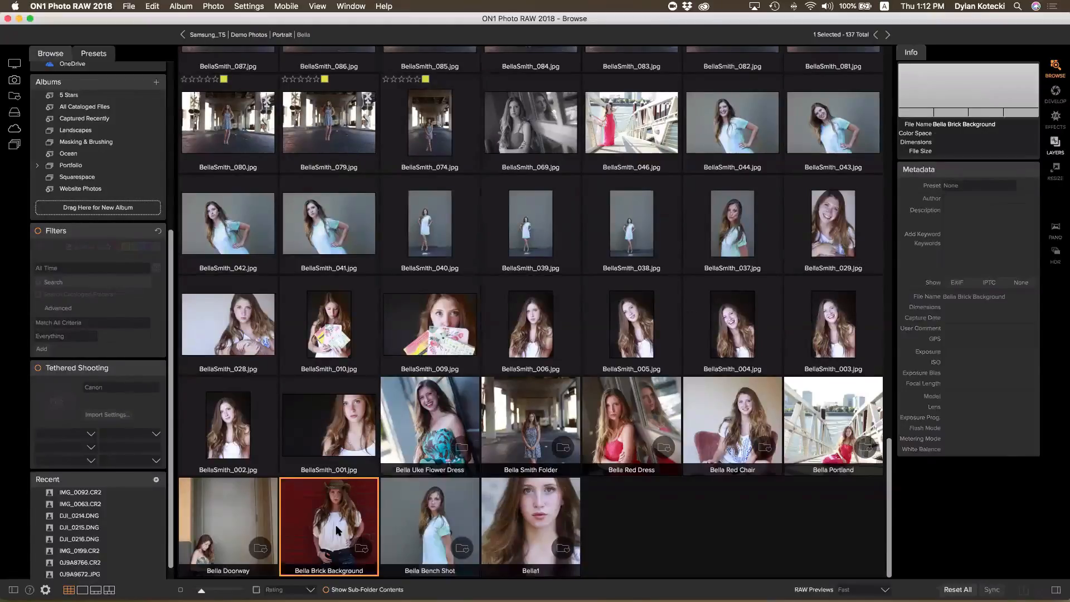
{"action": "double_click", "coordinate": [335, 524]}
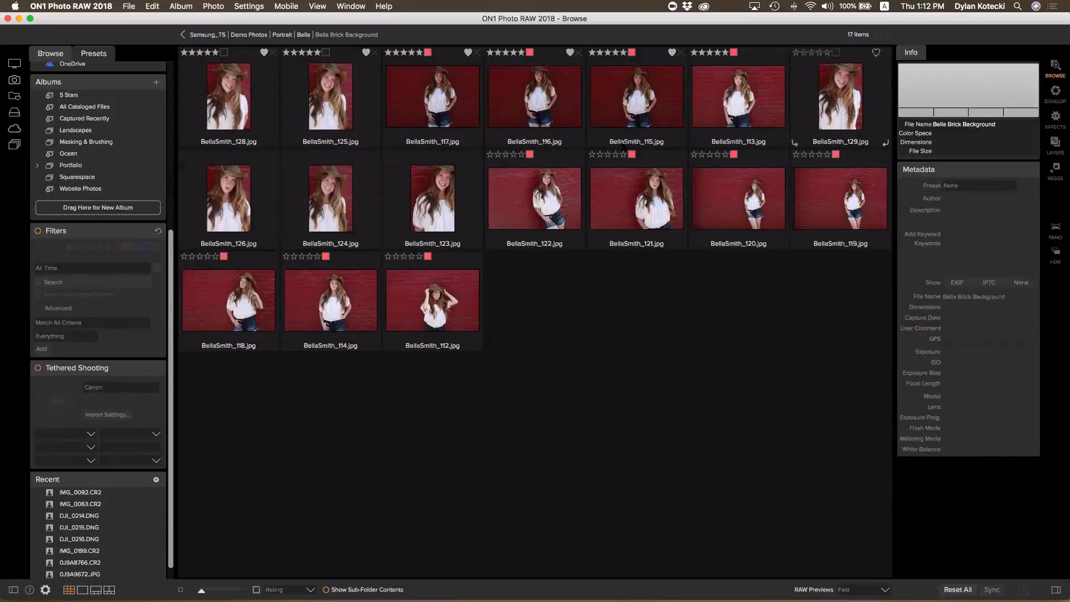
{"action": "left_click", "coordinate": [229, 98]}
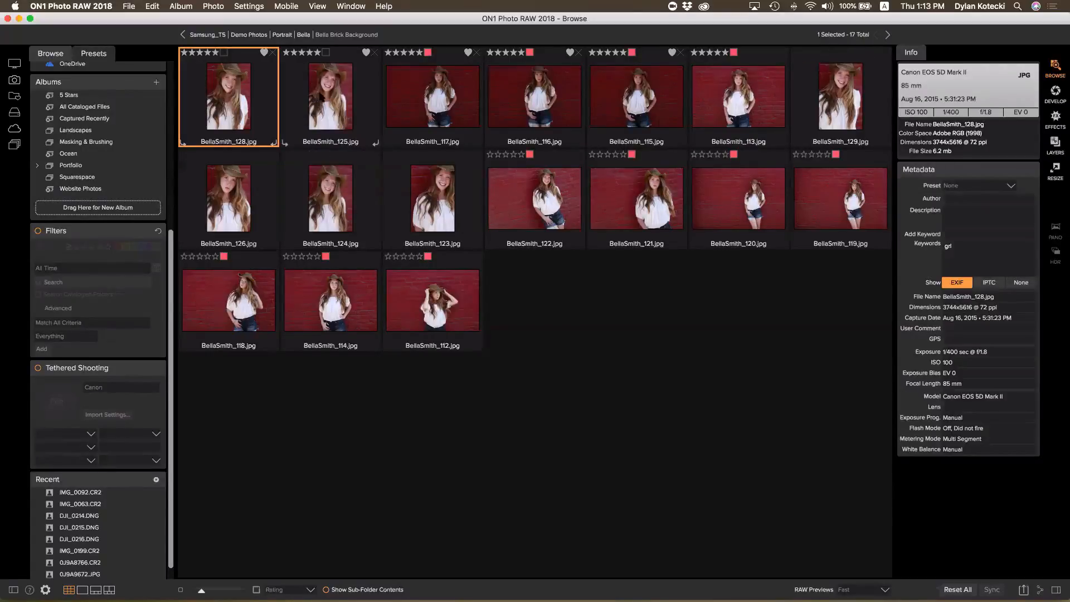
{"action": "left_click", "coordinate": [320, 97], "text": "super"}
{"action": "left_click", "coordinate": [836, 96], "text": "super"}
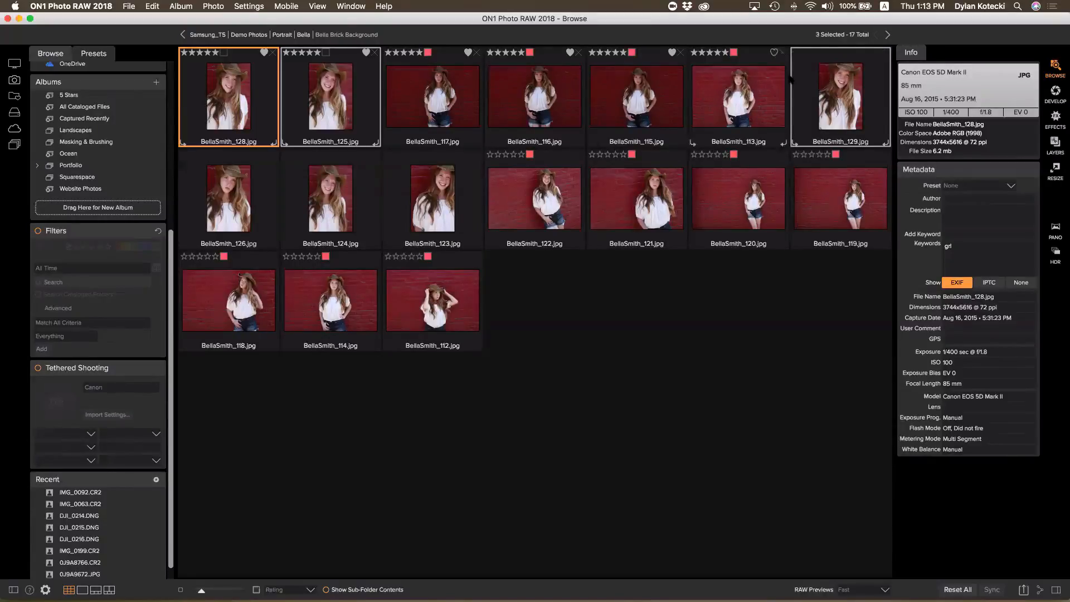
{"action": "left_click", "coordinate": [244, 189], "text": "super"}
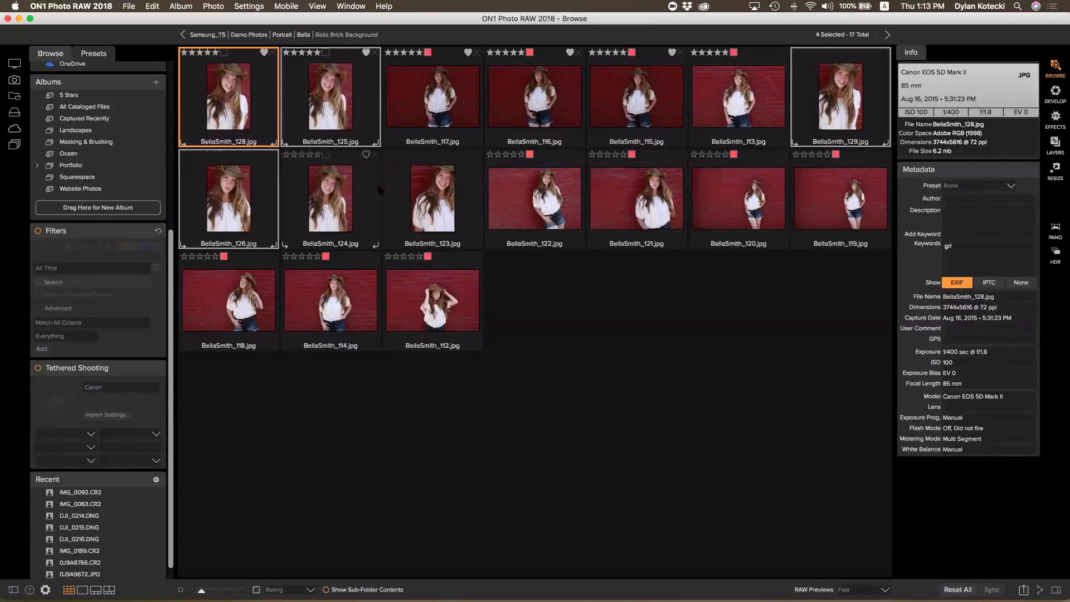
{"action": "left_click", "coordinate": [377, 179], "text": "super"}
{"action": "left_click", "coordinate": [439, 196], "text": "super"}
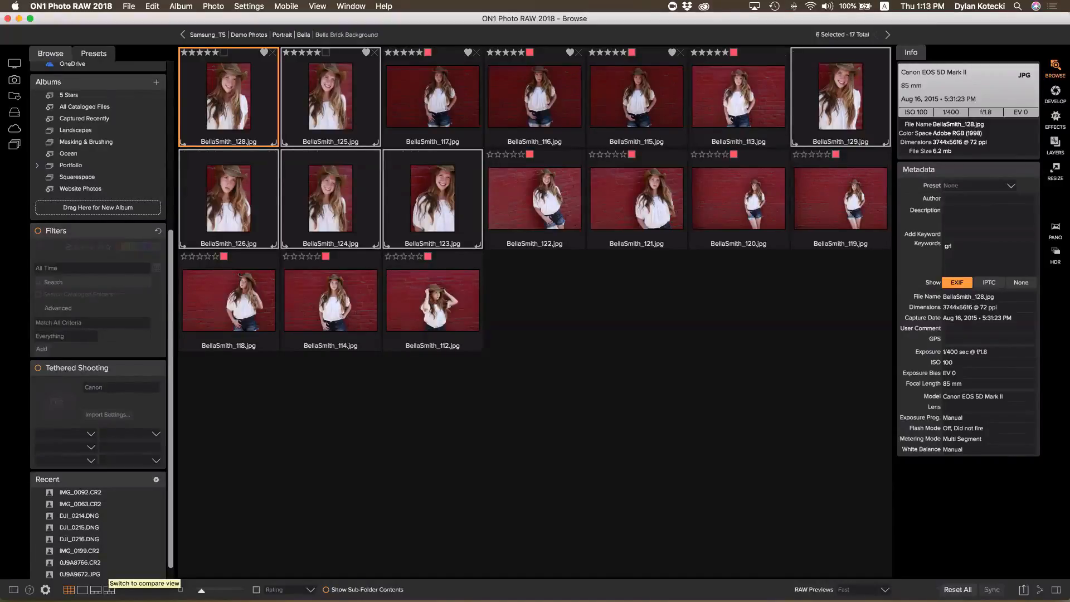
{"action": "left_click", "coordinate": [109, 590]}
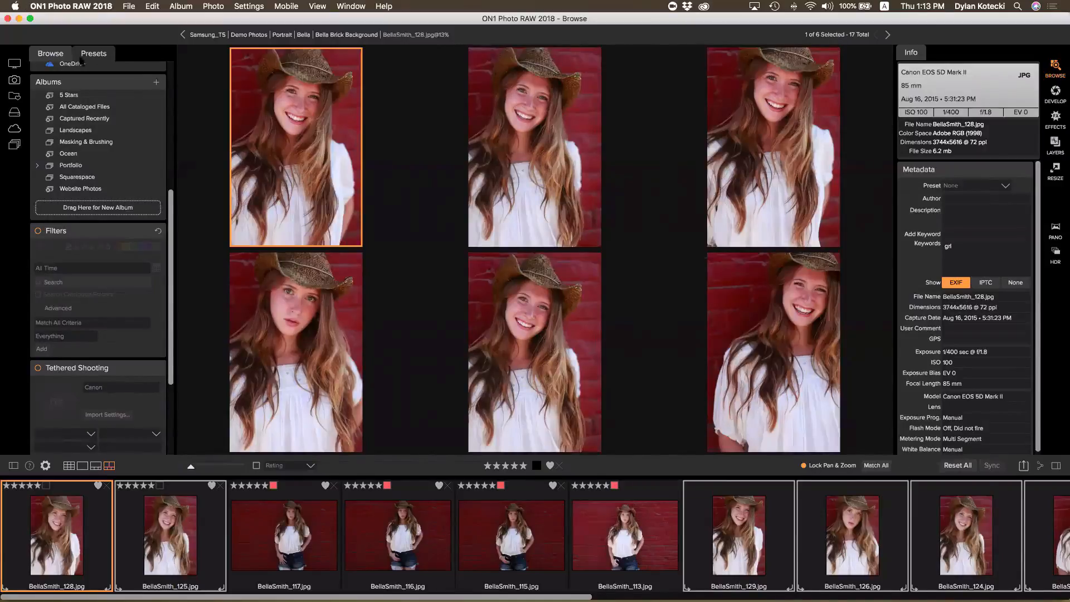
{"action": "left_click", "coordinate": [301, 111]}
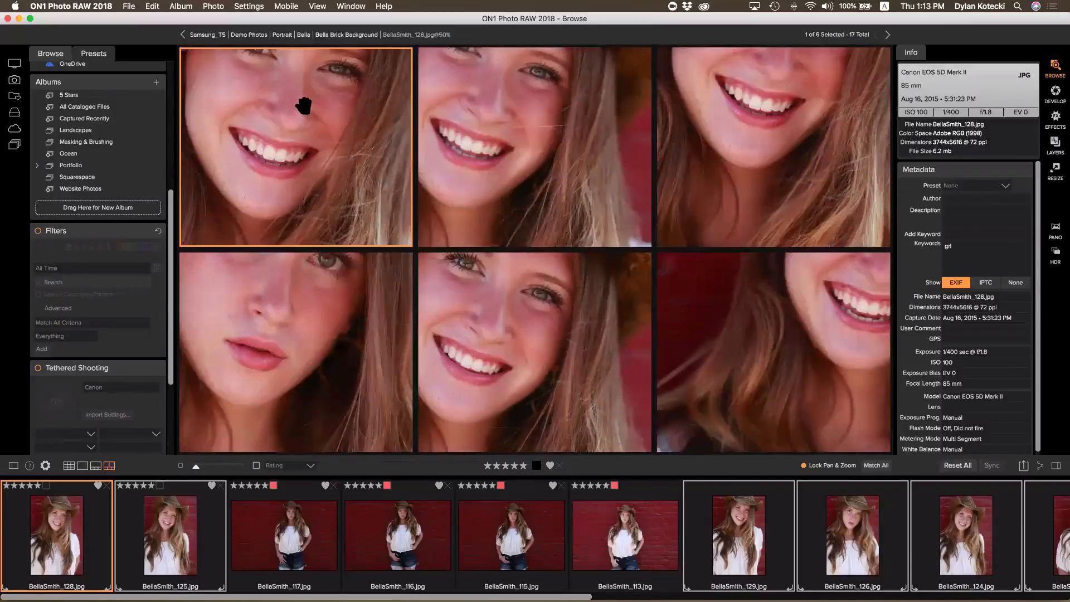
{"action": "left_click_drag", "start_coordinate": [306, 112], "coordinate": [279, 162]}
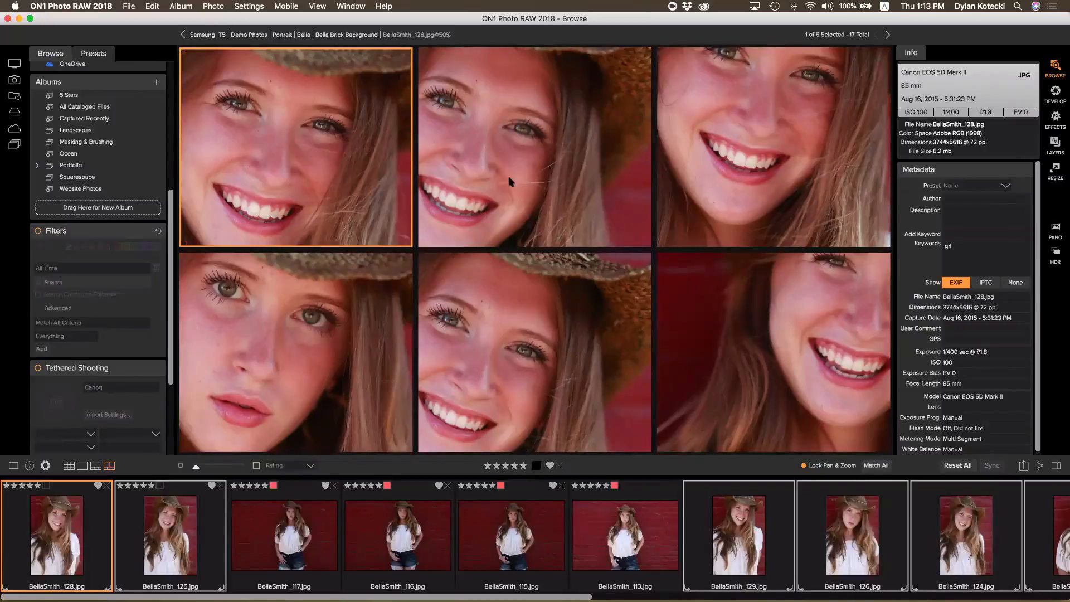
{"action": "left_click", "coordinate": [362, 285]}
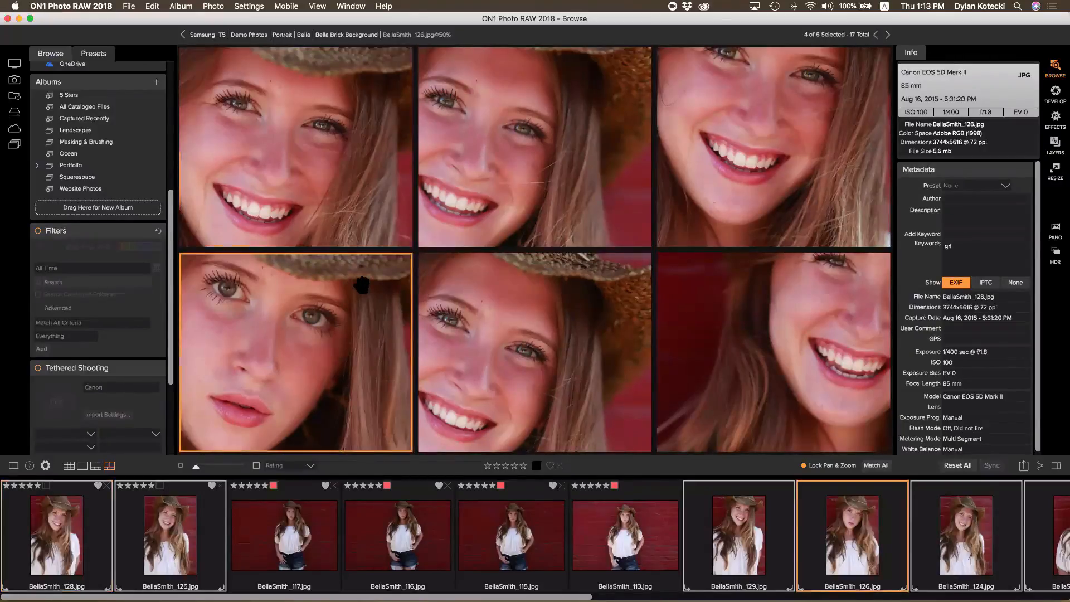
{"action": "left_click", "coordinate": [362, 285], "text": "super"}
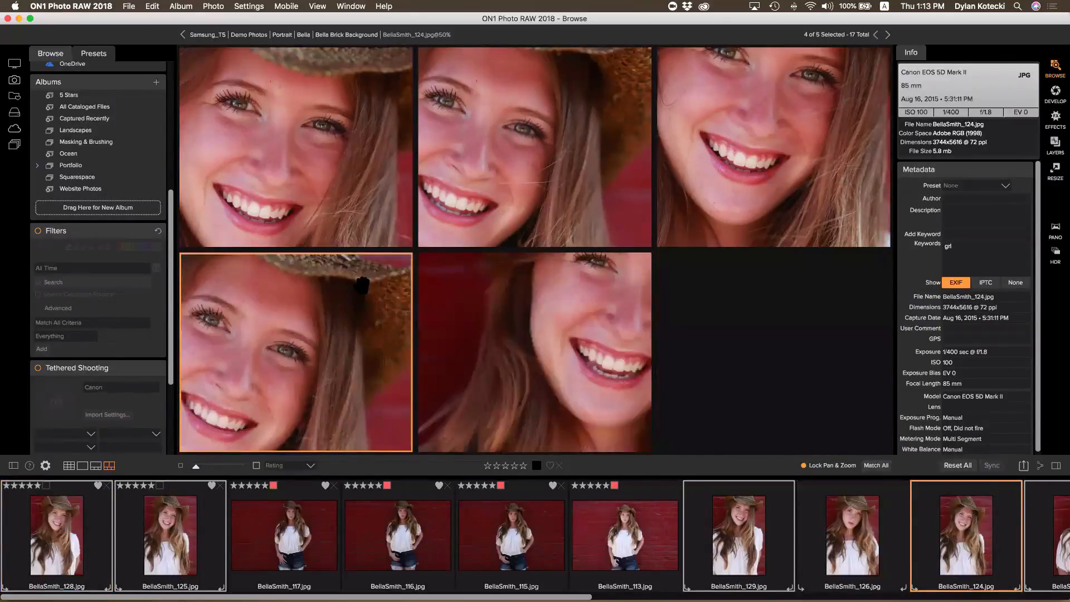
{"action": "left_click", "coordinate": [590, 296]}
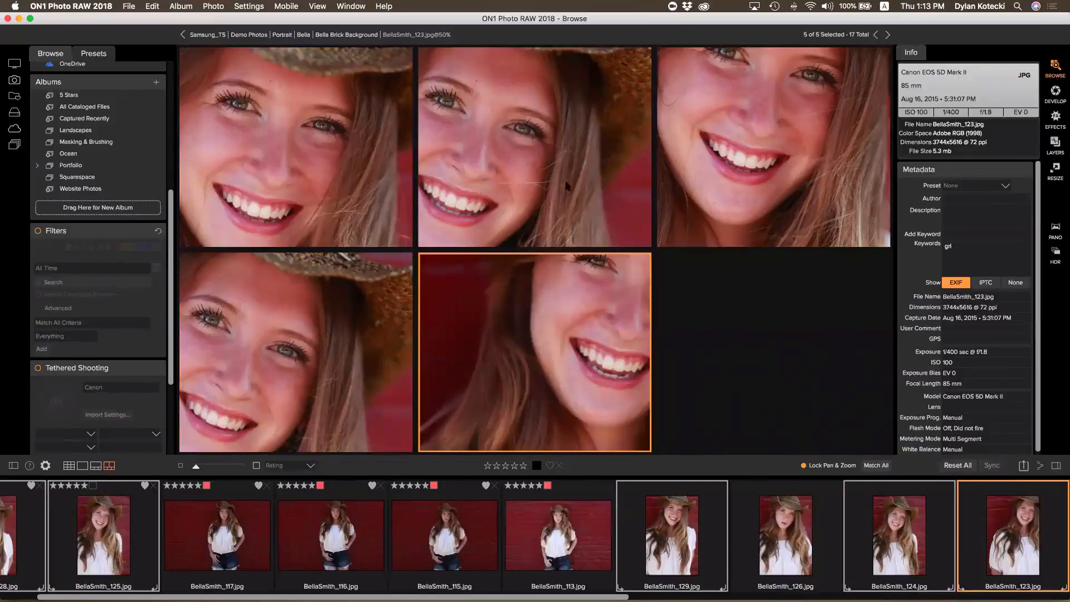
{"action": "left_click", "coordinate": [512, 185]}
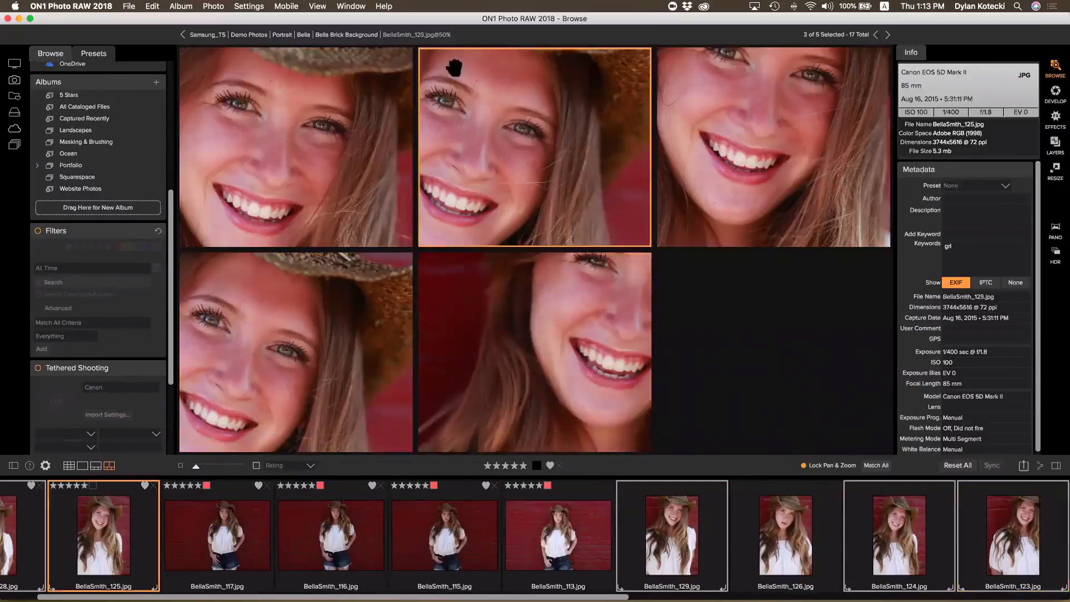
{"action": "left_click", "coordinate": [526, 185], "text": "super"}
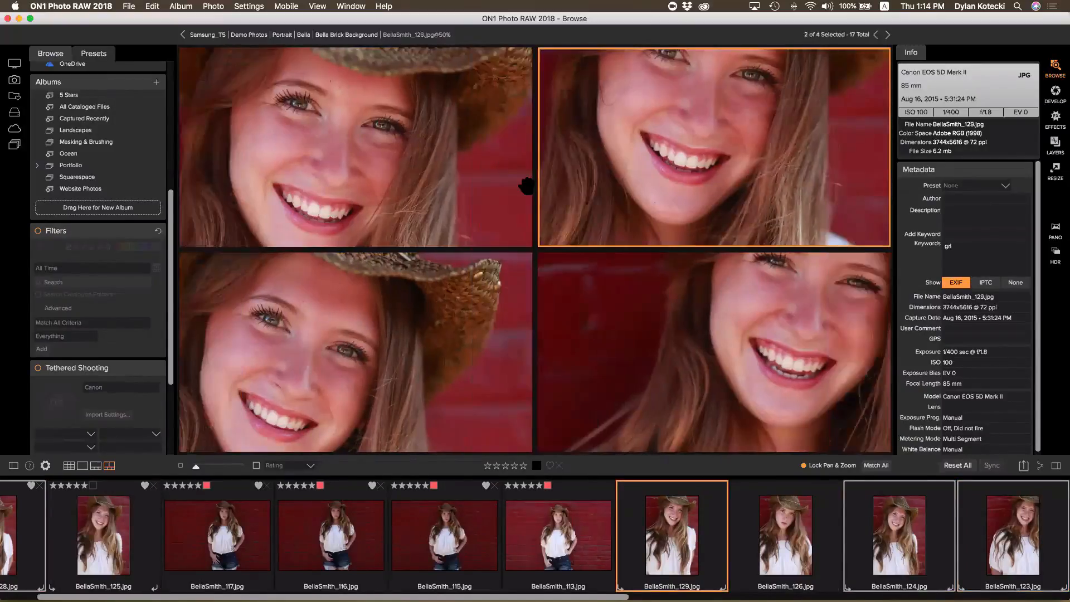
{"action": "left_click", "coordinate": [704, 216], "text": "super"}
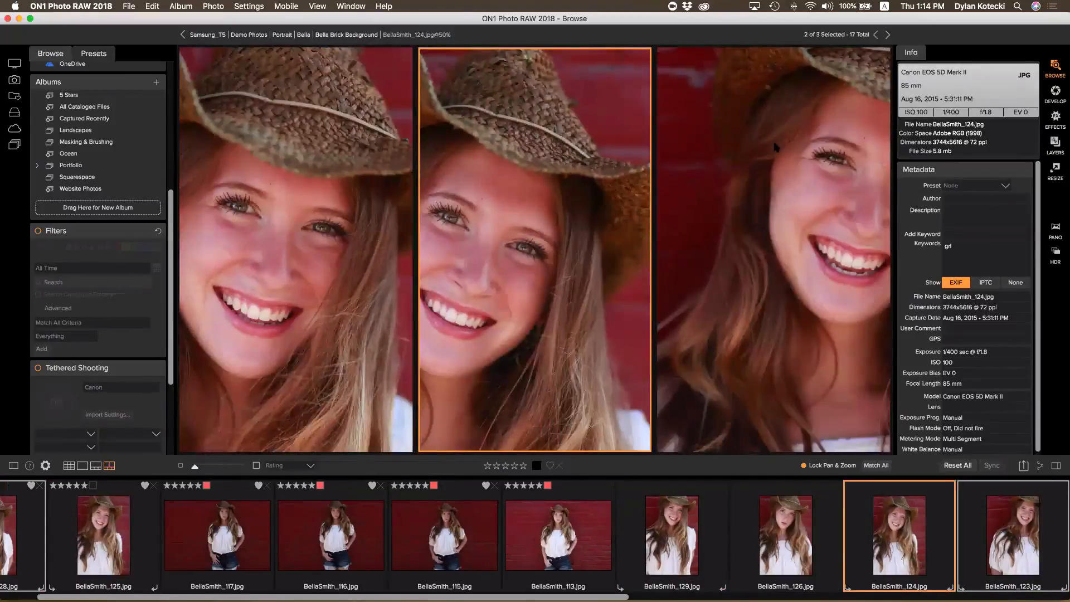
{"action": "left_click", "coordinate": [649, 228], "text": "super"}
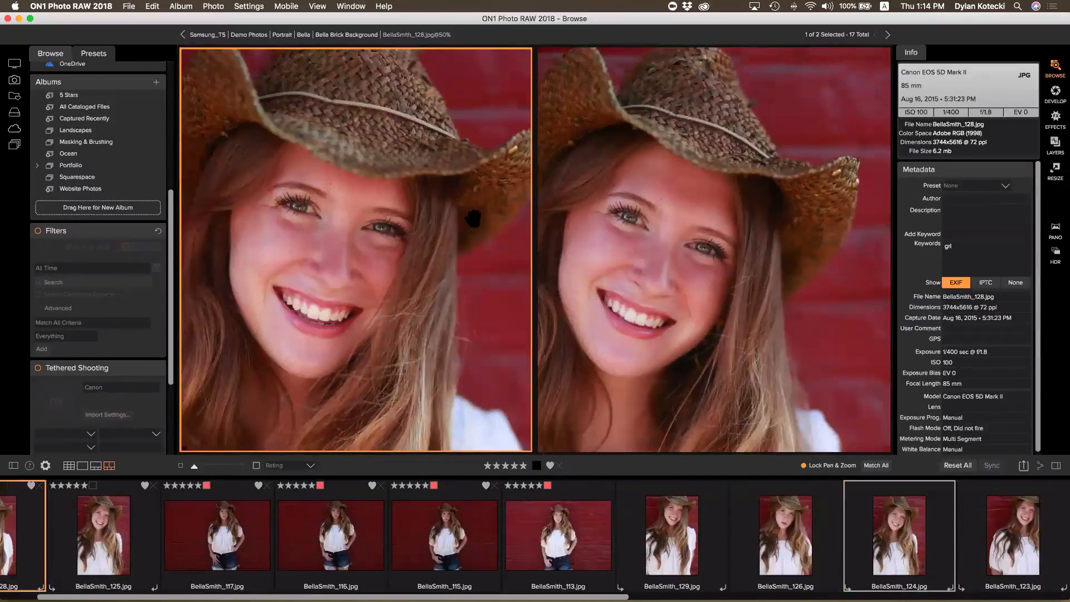
{"action": "left_click", "coordinate": [473, 218], "text": "super"}
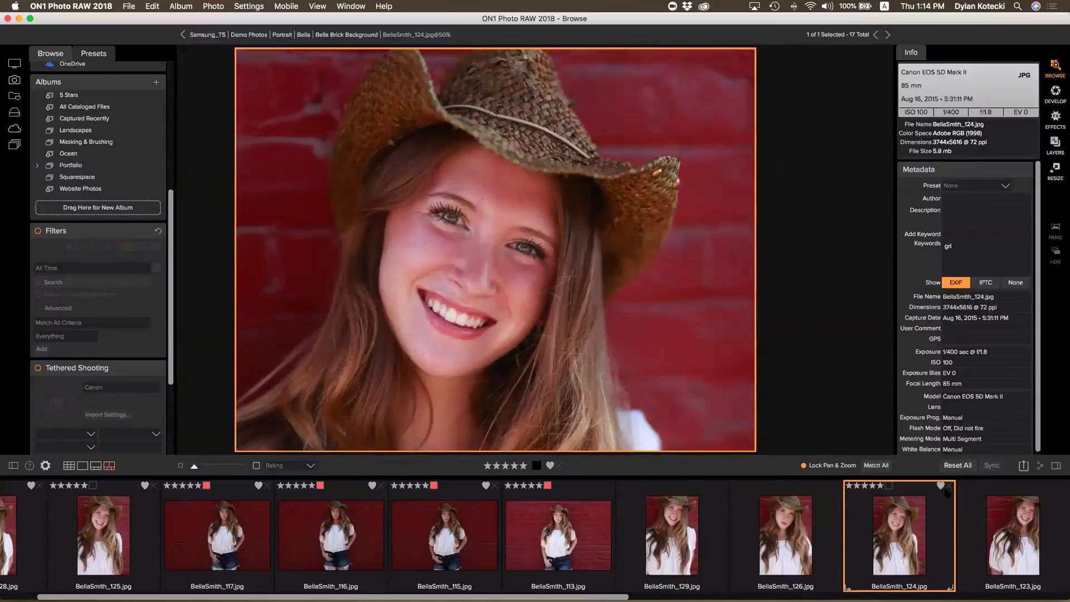
{"action": "key", "text": "9"}
Return to Grid view and go back up to the Bella folder
{"action": "key", "text": "g"}
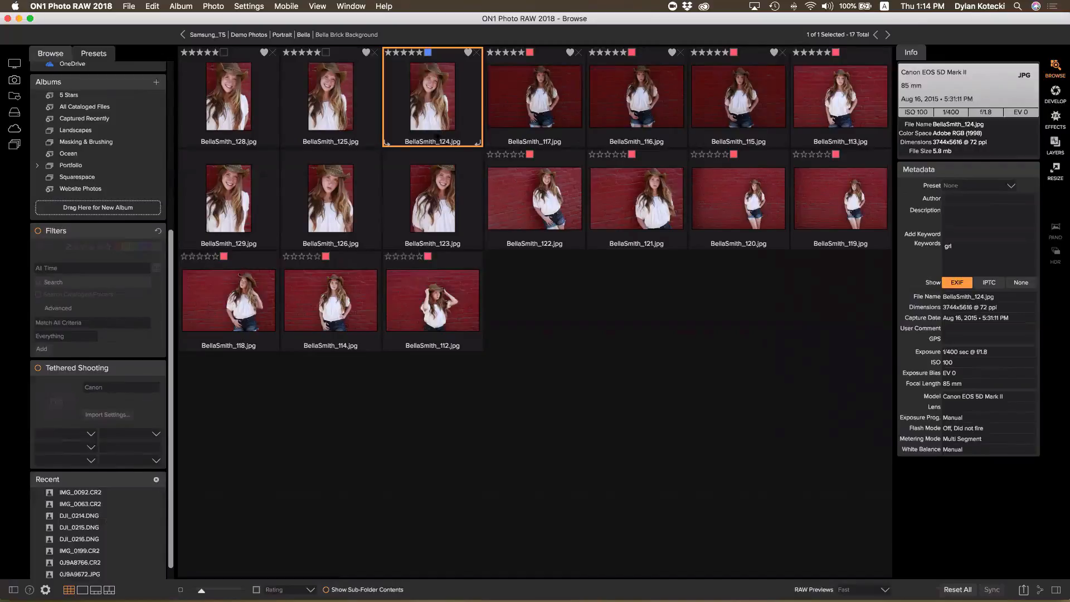
{"action": "left_click", "coordinate": [302, 35]}
Show the preset categories beside the Bella folder's 137 items
{"action": "left_click", "coordinate": [101, 53]}
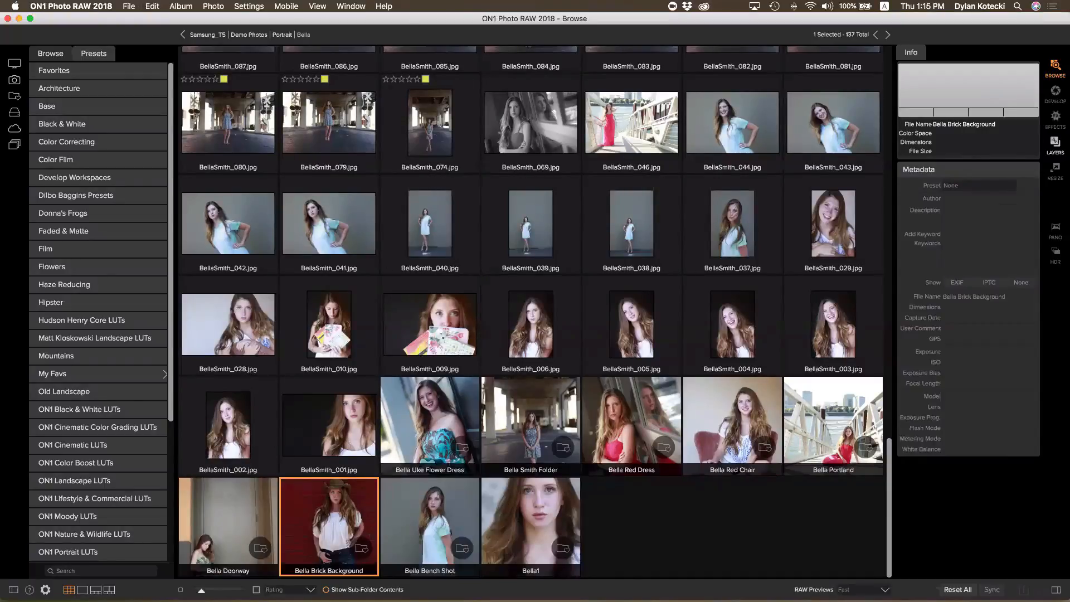
Restore the albums and folders panel and open the Import window from the File menu
{"action": "left_click", "coordinate": [40, 55]}
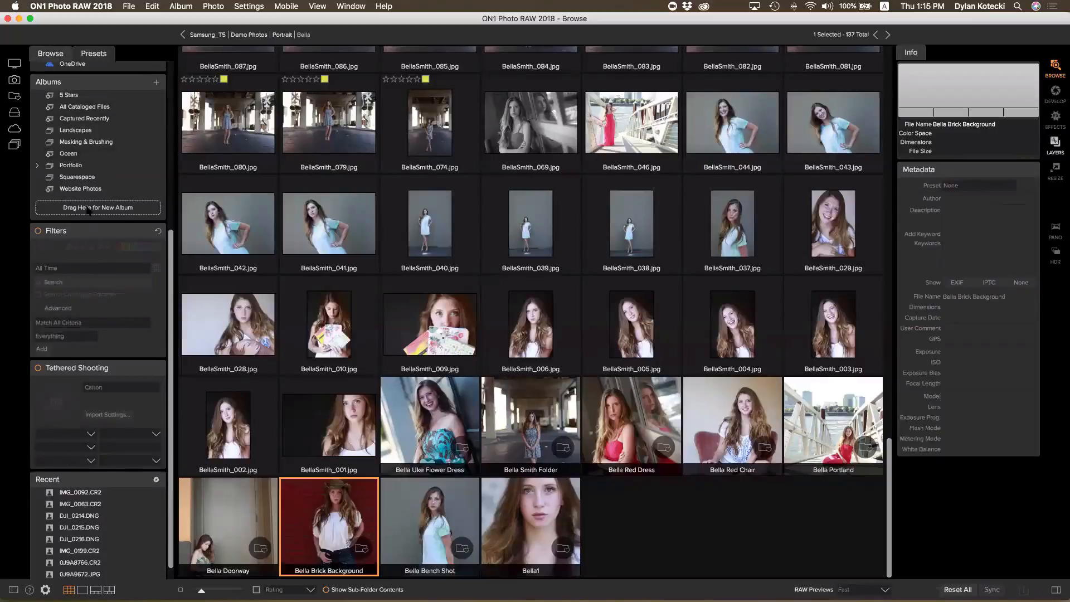
{"action": "scroll", "coordinate": [56, 103], "scroll_direction": "up", "scroll_amount": 5}
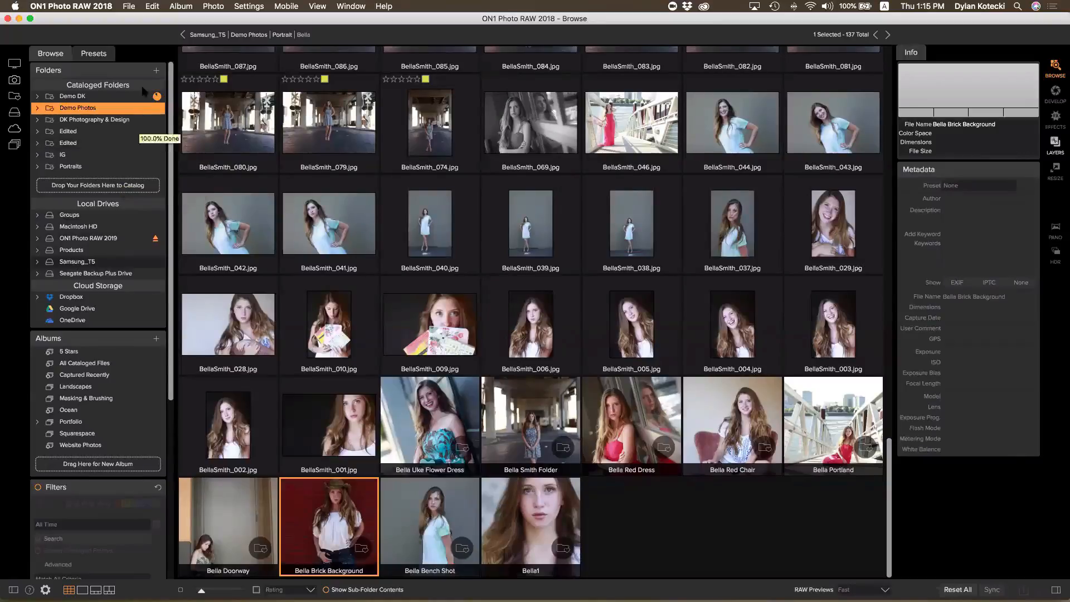
{"action": "left_click", "coordinate": [130, 8]}
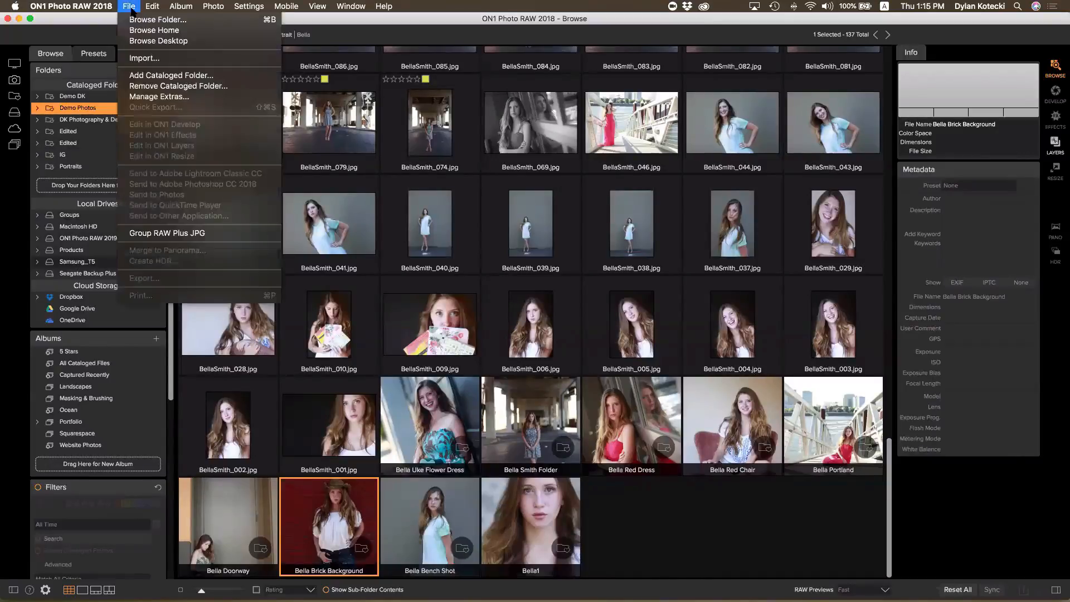
{"action": "left_click", "coordinate": [137, 58]}
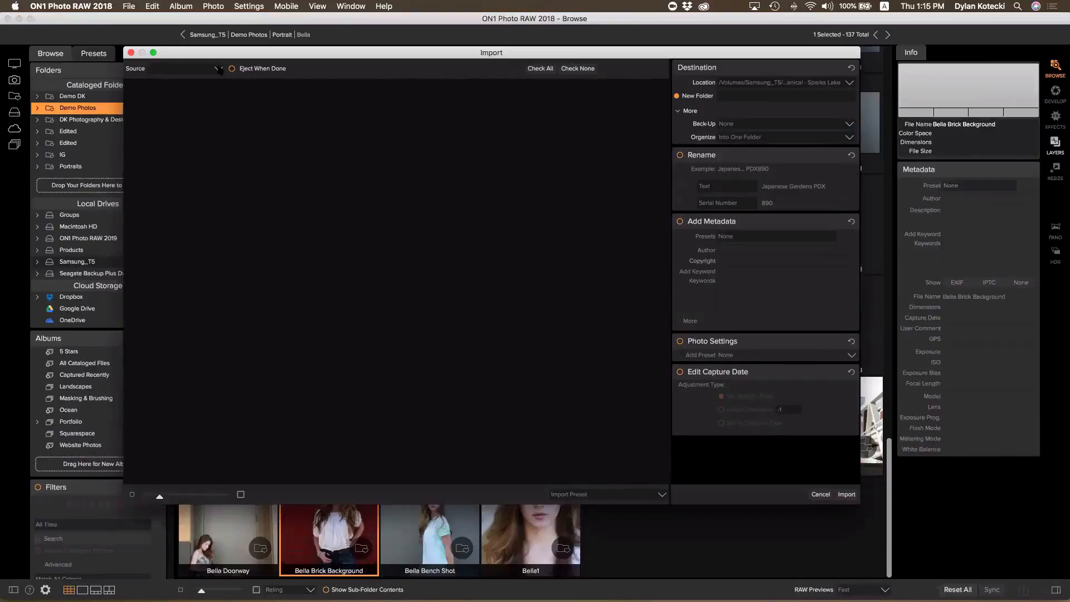
Set the import source to the client's house-photo folder under Samsung_T5 > Real Estate (719 photos)
{"action": "left_click", "coordinate": [219, 69]}
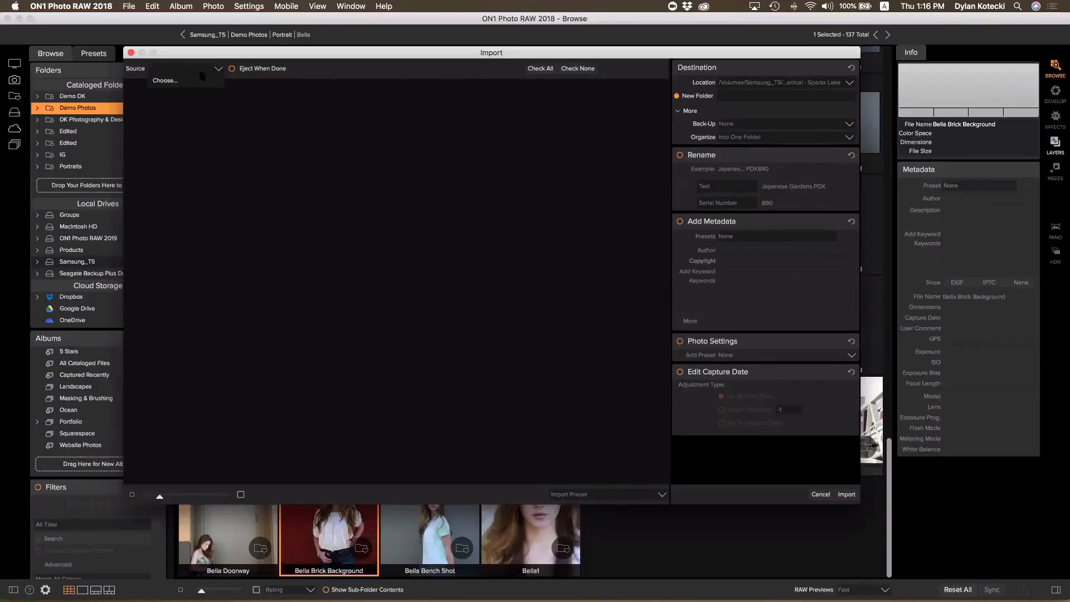
{"action": "left_click", "coordinate": [167, 82]}
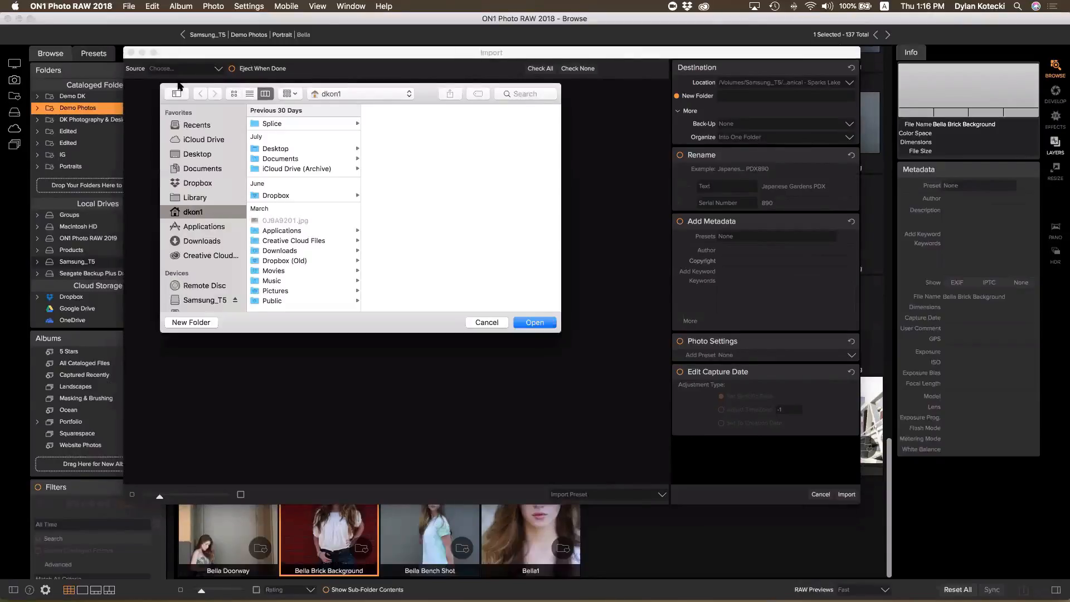
{"action": "scroll", "coordinate": [199, 139], "scroll_direction": "down", "scroll_amount": 3}
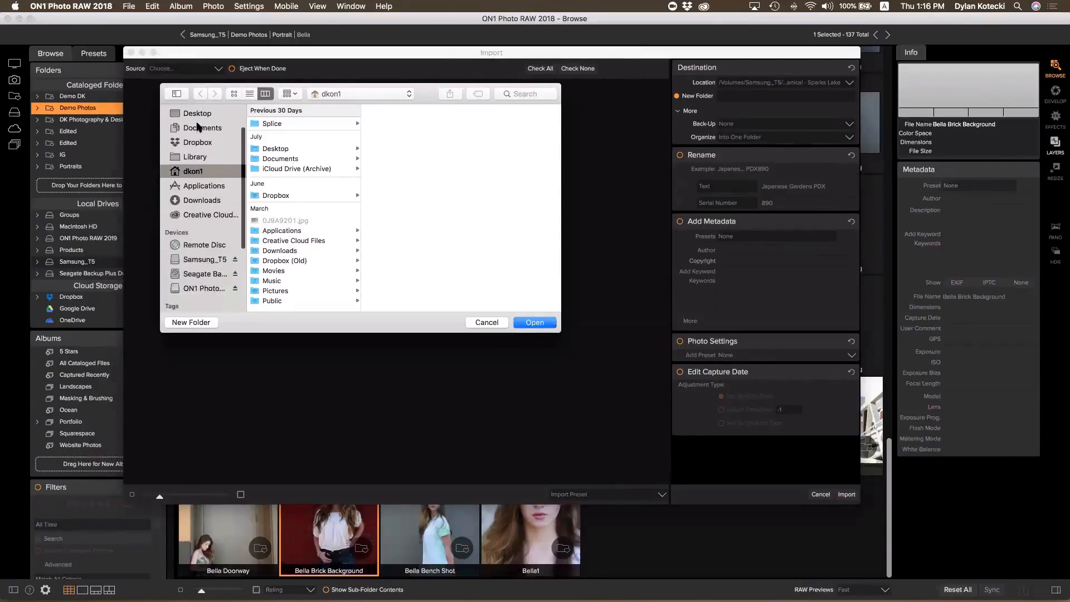
{"action": "left_click", "coordinate": [193, 244]}
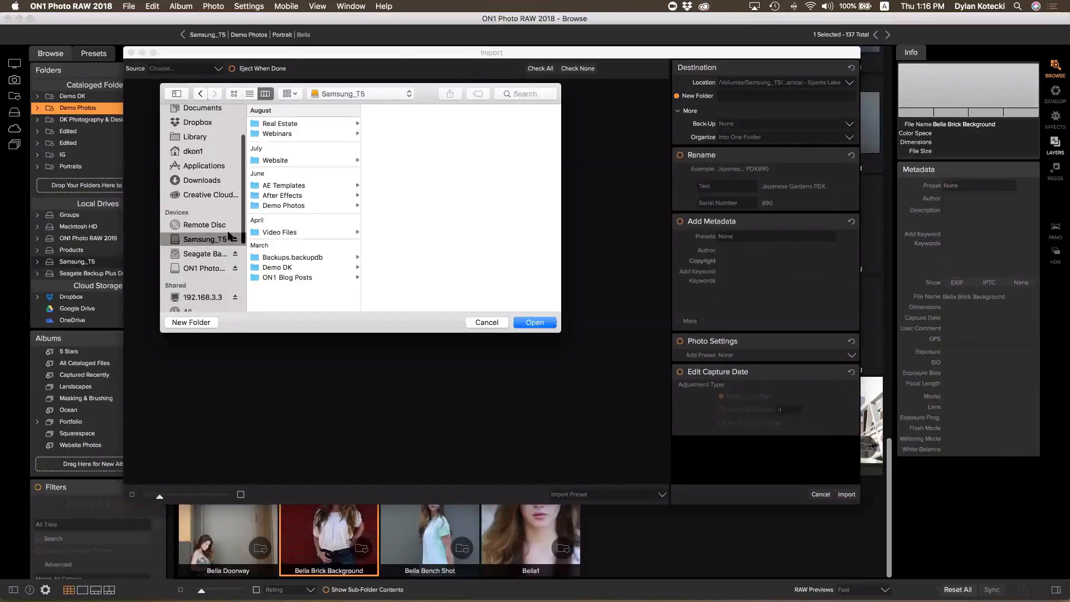
{"action": "left_click", "coordinate": [282, 126]}
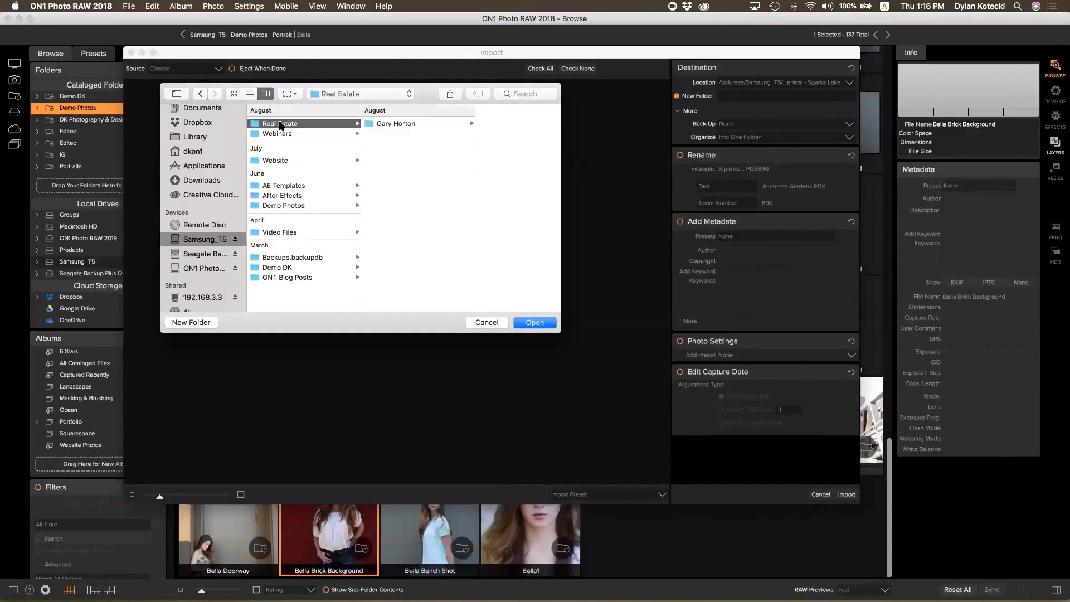
{"action": "left_click", "coordinate": [406, 126]}
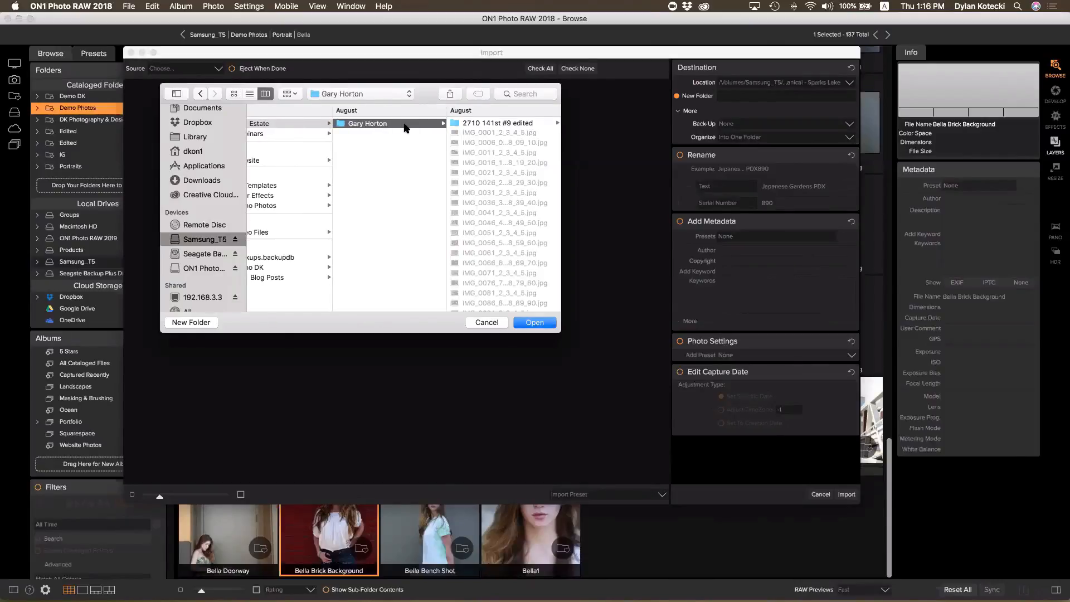
{"action": "left_click", "coordinate": [541, 325]}
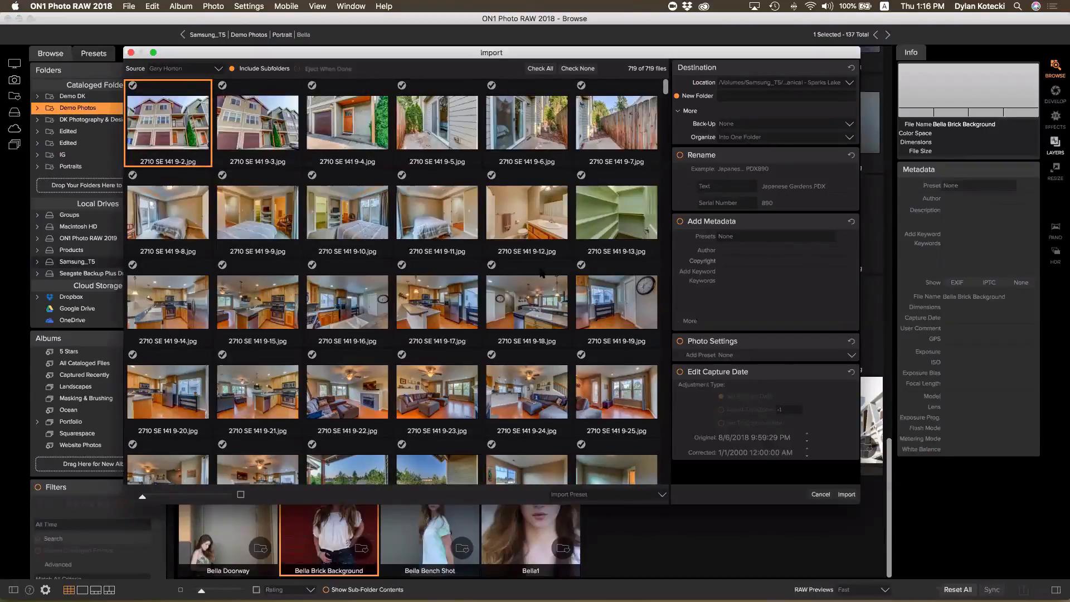
Turn on renaming, using the client's name as rename text and serial number 1
{"action": "left_click", "coordinate": [732, 95]}
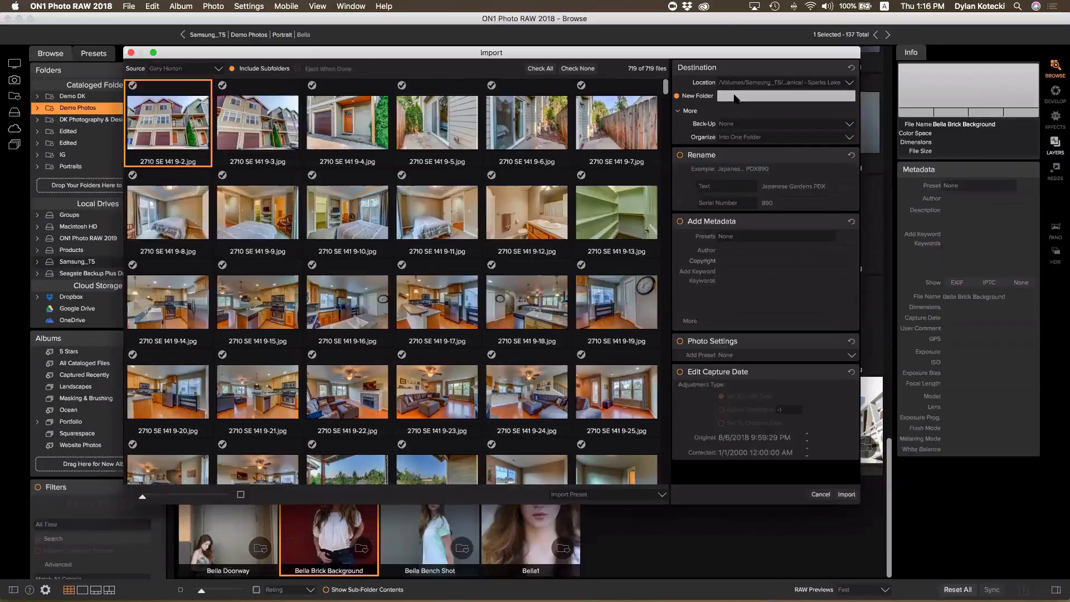
{"action": "left_click", "coordinate": [680, 155]}
{"action": "left_click", "coordinate": [797, 186]}
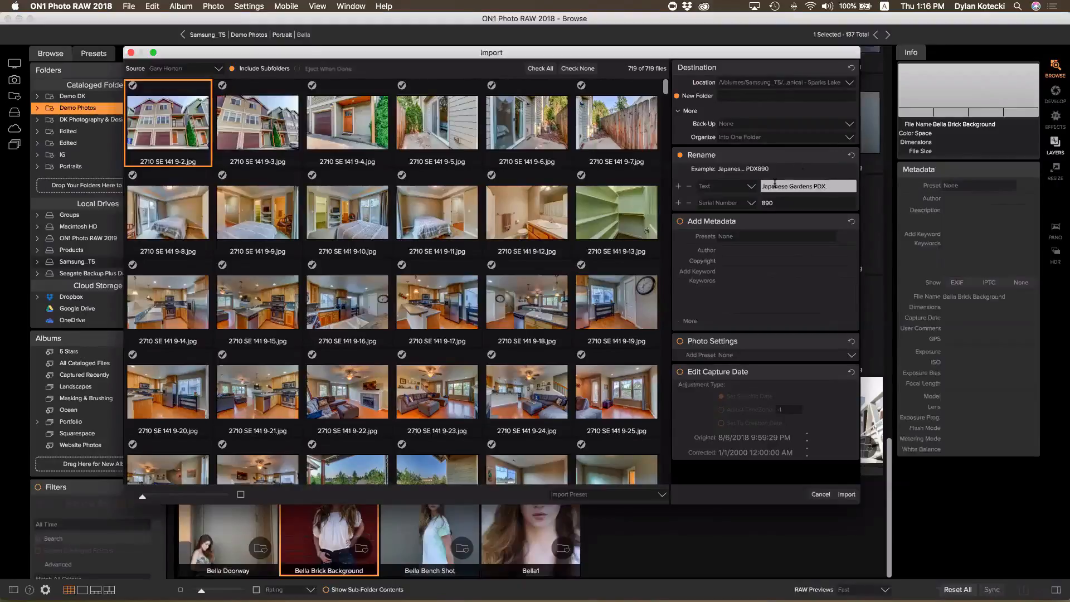
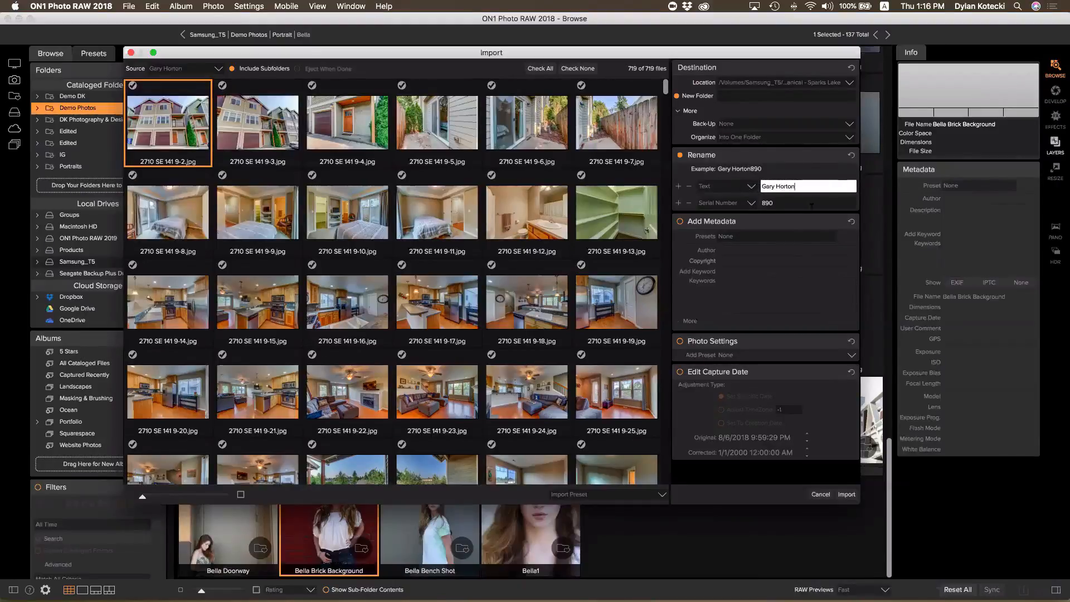
{"action": "key", "text": "Tab"}
{"action": "type", "text": "1"}
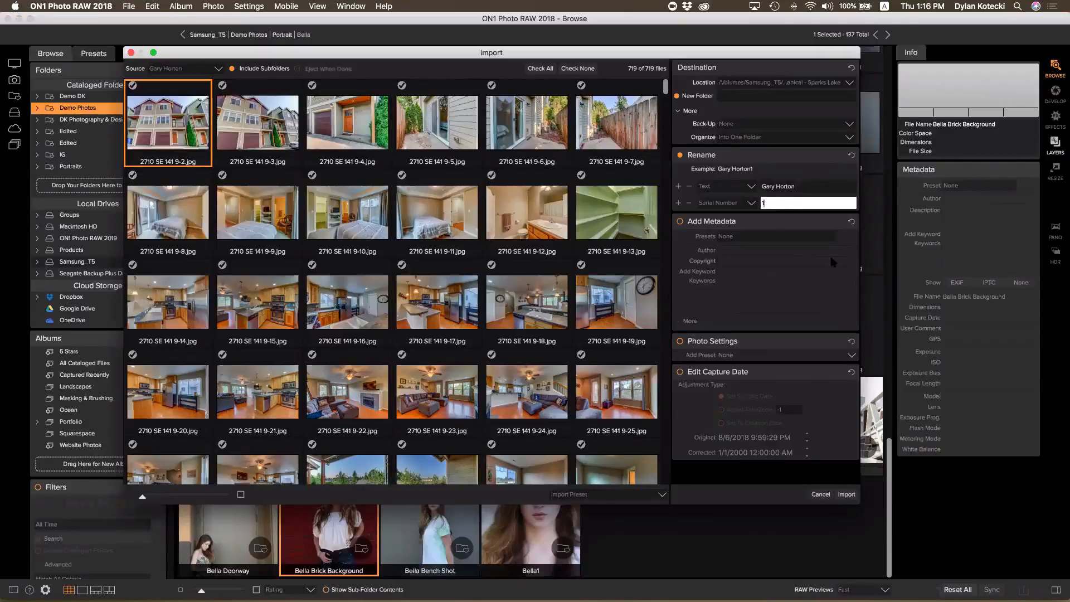
Turn on Add Metadata with keywords 'Real Estate' and the client's surname
{"action": "left_click", "coordinate": [680, 222]}
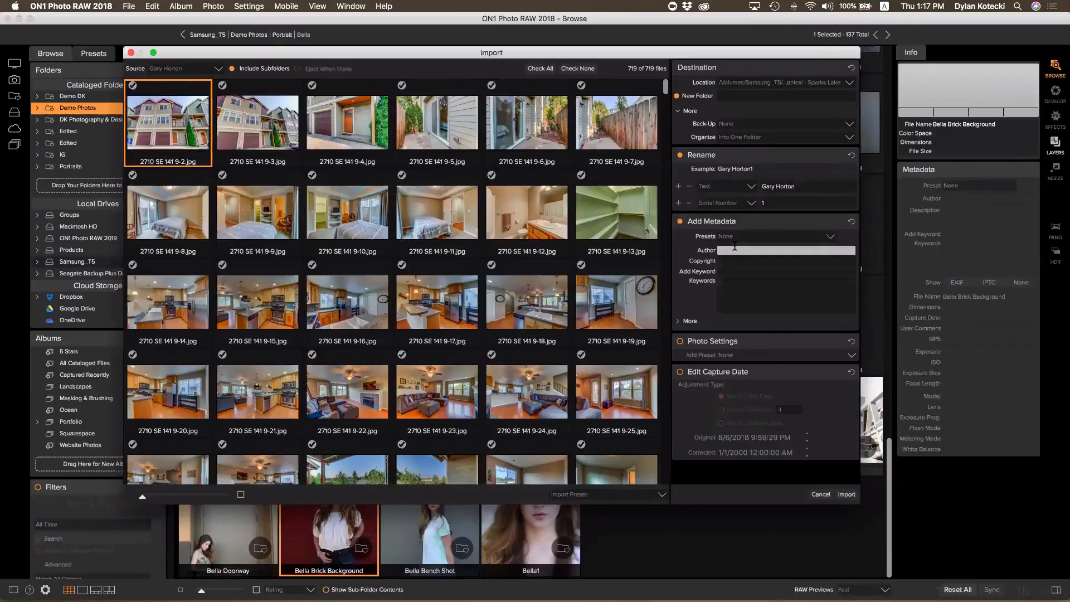
{"action": "left_click", "coordinate": [735, 271]}
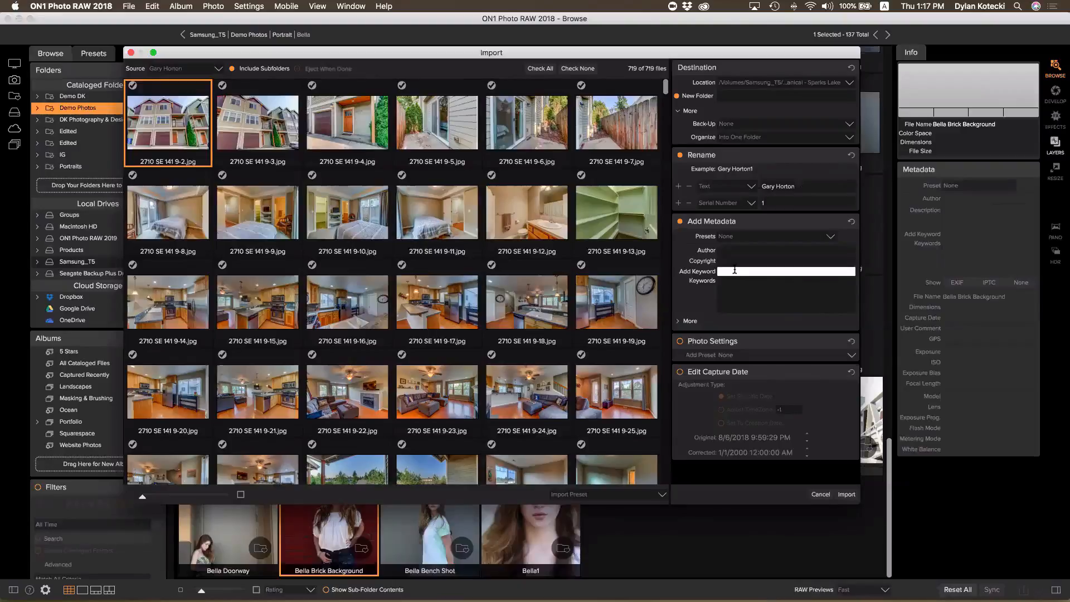
{"action": "type", "text": "Real Estate"}
{"action": "key", "text": "Return"}
{"action": "type", "text": "Horton"}
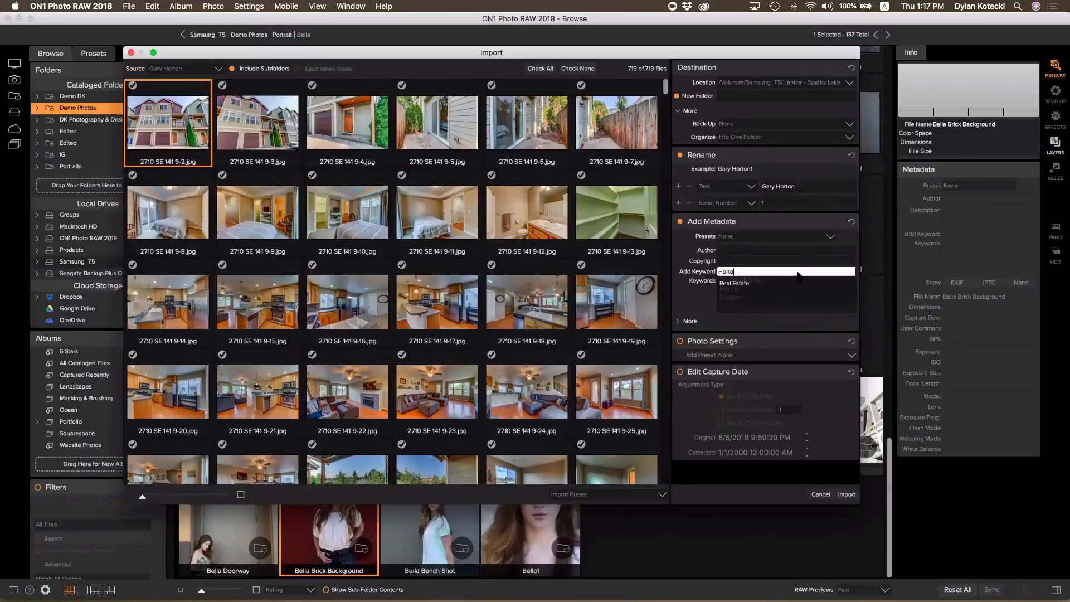
{"action": "key", "text": "Return"}
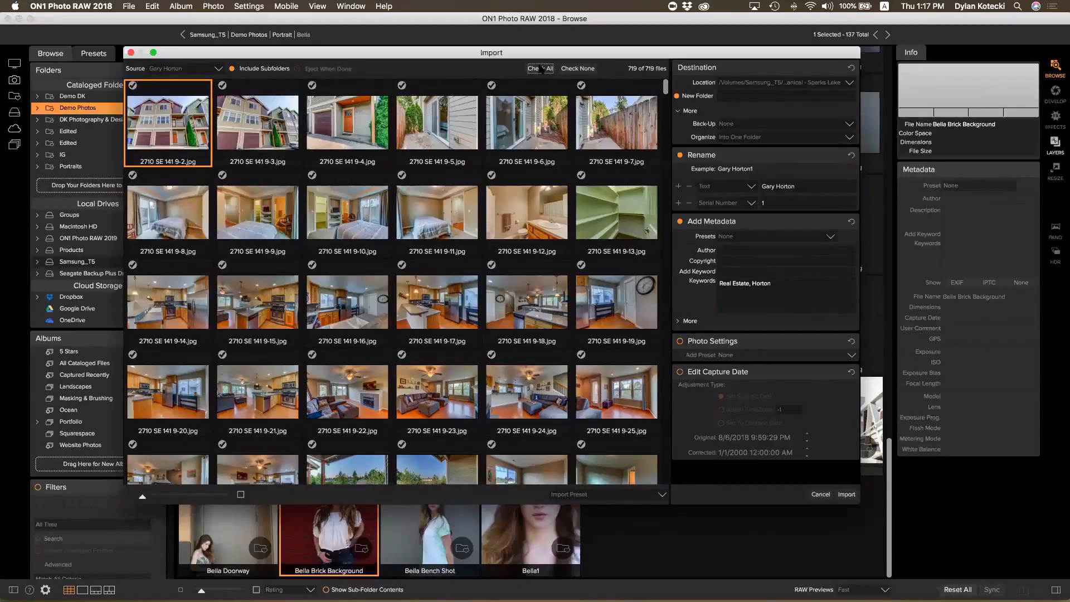
Uncheck and recheck all 719 photos, then cancel the import
{"action": "left_click", "coordinate": [578, 68]}
{"action": "left_click", "coordinate": [549, 68]}
{"action": "scroll", "coordinate": [415, 308], "scroll_direction": "down", "scroll_amount": 1}
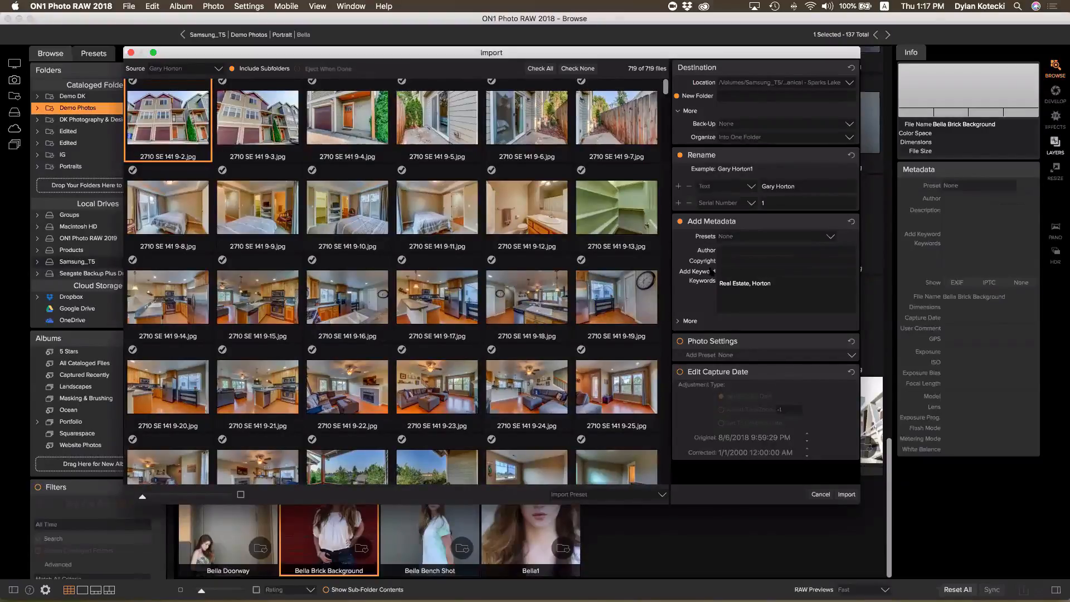
{"action": "left_click", "coordinate": [821, 495]}
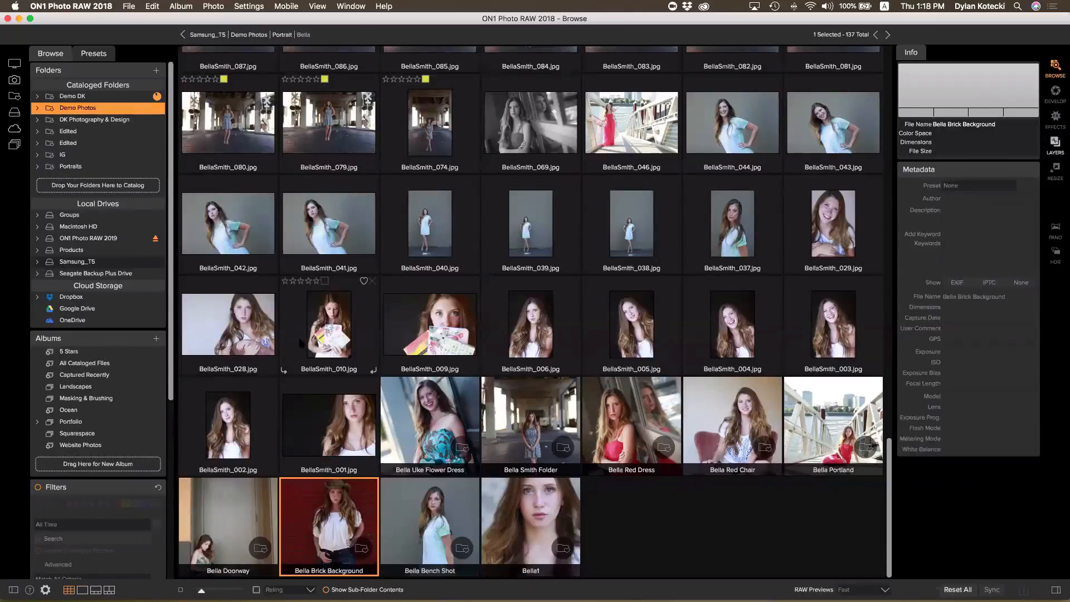
Scroll to the top and return to Demo Photos through the breadcrumb path
{"action": "scroll", "coordinate": [300, 342], "scroll_direction": "up", "scroll_amount": 15}
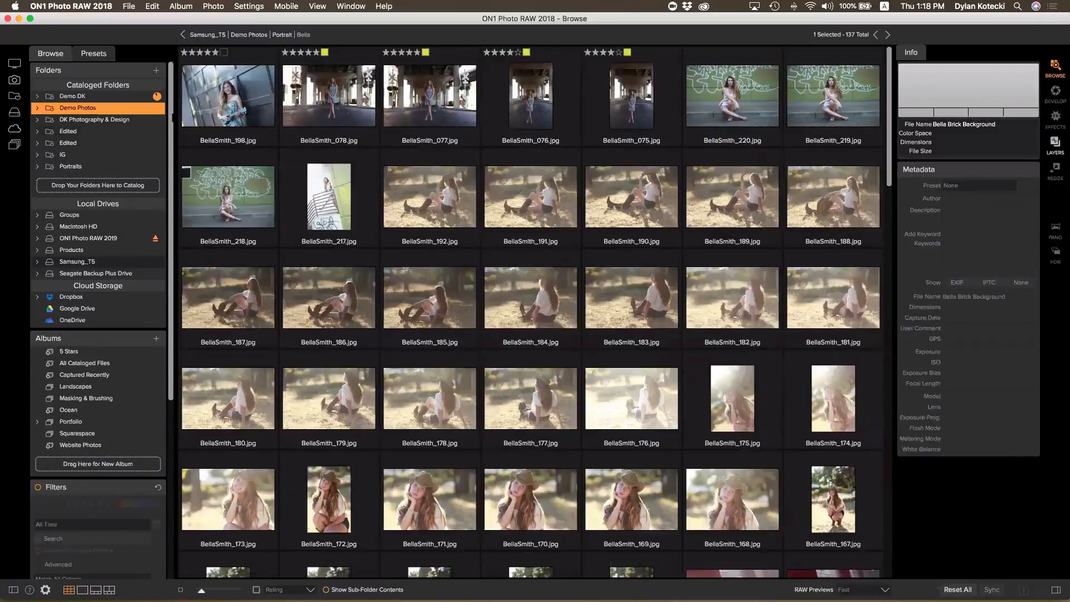
{"action": "left_click", "coordinate": [259, 35]}
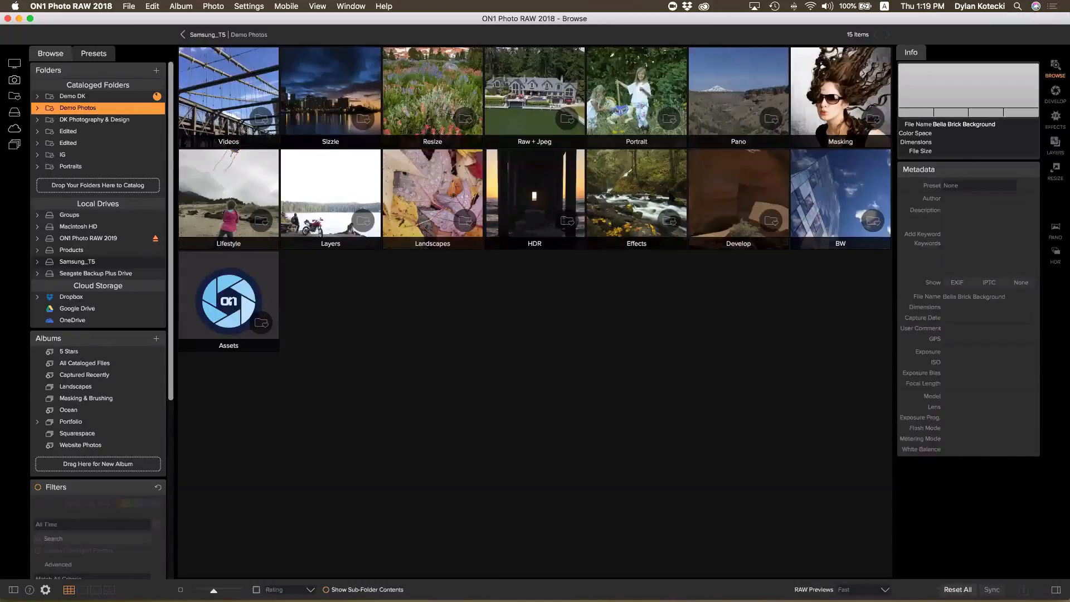
Open the Develop folder and select _MG_0510, _MG_0618 and _MG_0602
{"action": "left_click", "coordinate": [707, 188]}
{"action": "double_click", "coordinate": [707, 188]}
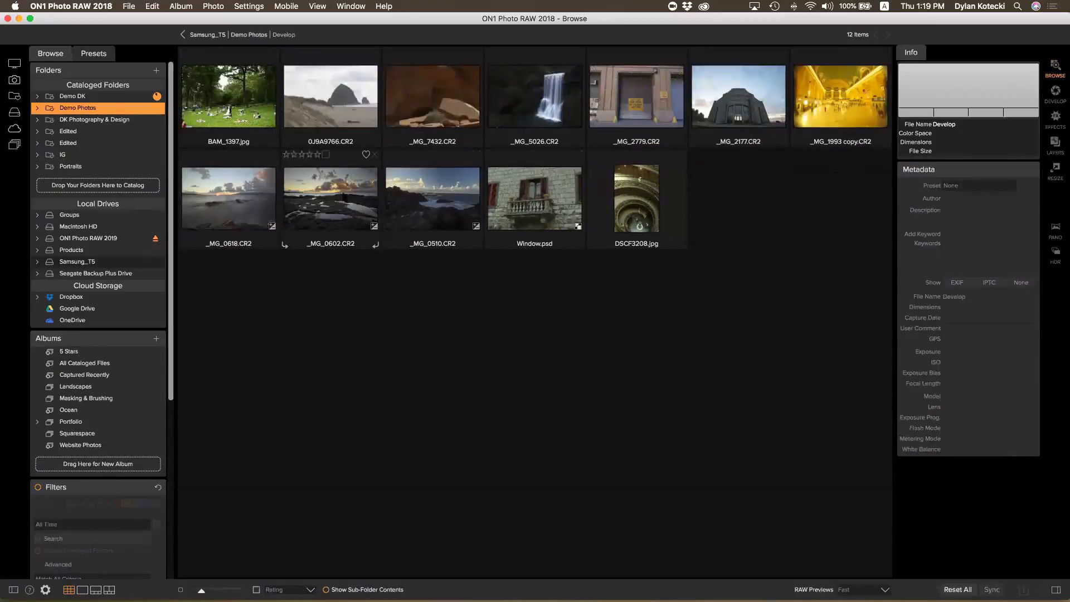
{"action": "left_click", "coordinate": [452, 192]}
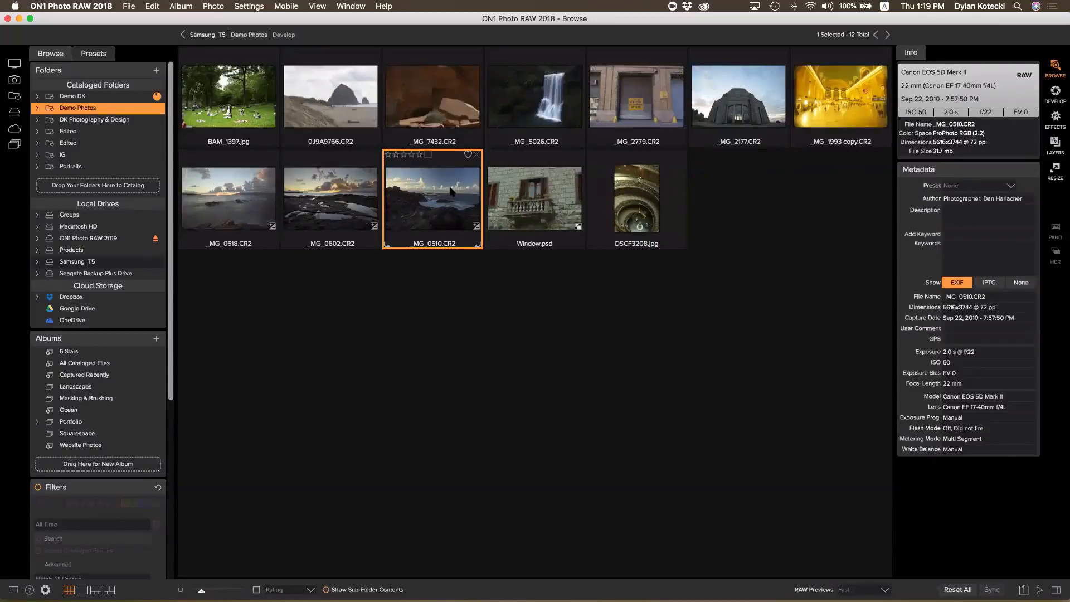
{"action": "left_click", "coordinate": [244, 187], "text": "shift"}
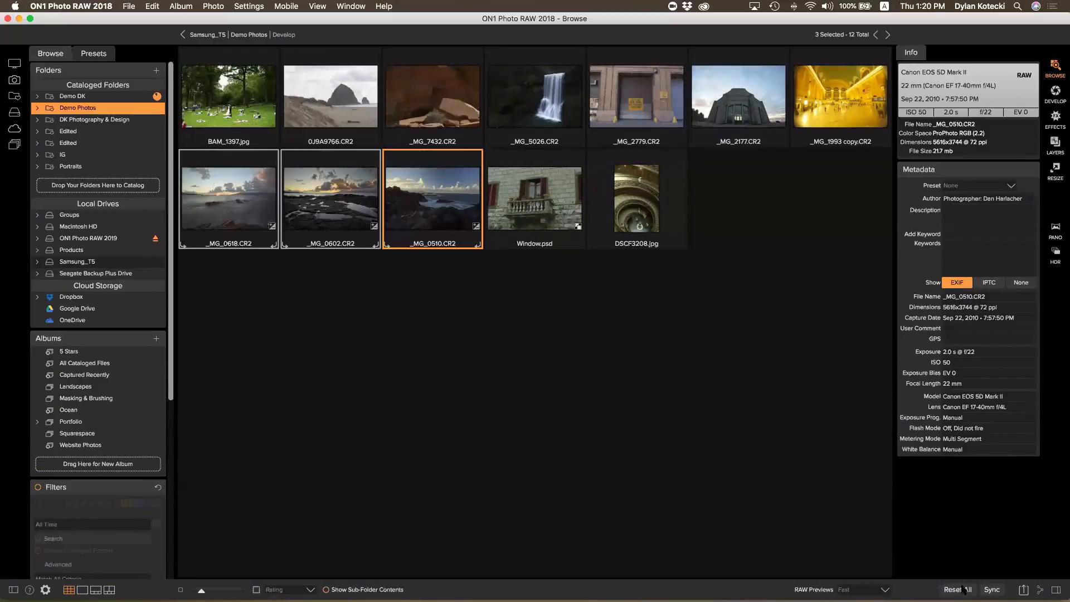
Reset all edits on the three seascapes, then select only _MG_0602.CR2
{"action": "left_click", "coordinate": [958, 590]}
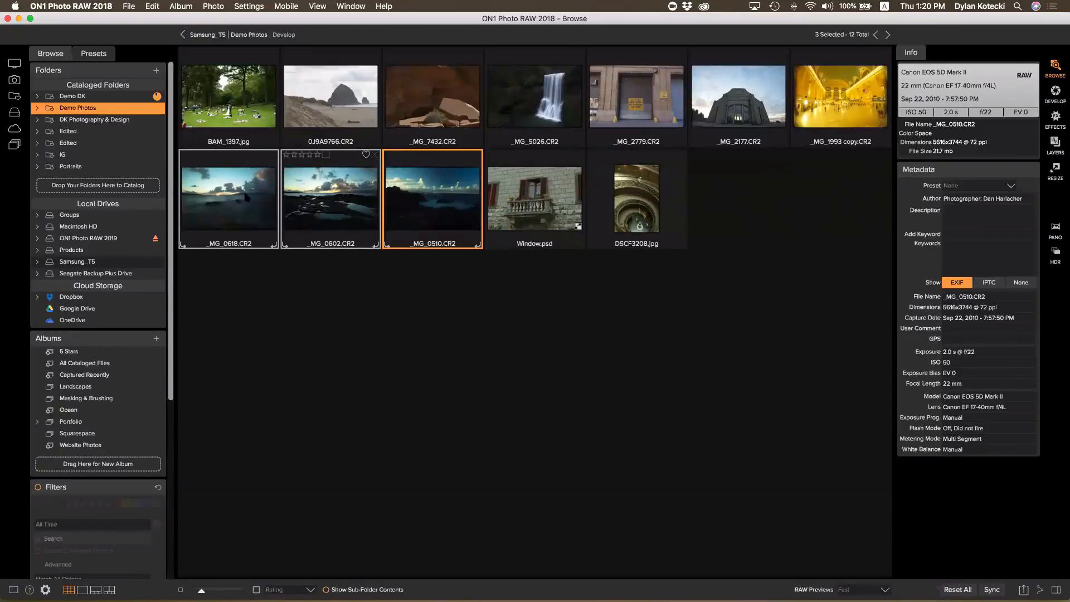
{"action": "left_click", "coordinate": [317, 114]}
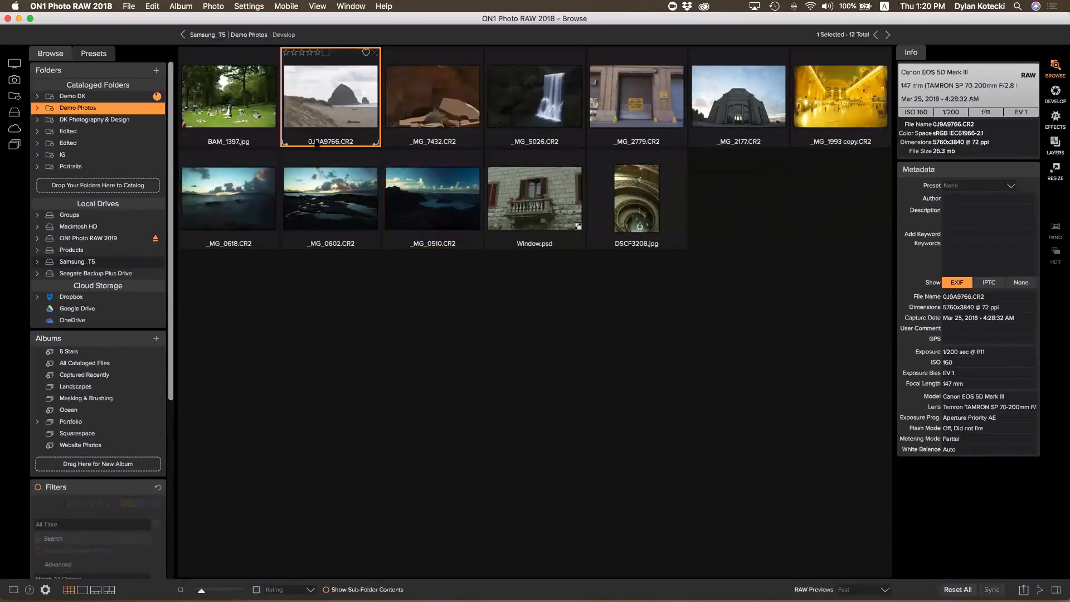
{"action": "left_click", "coordinate": [310, 191]}
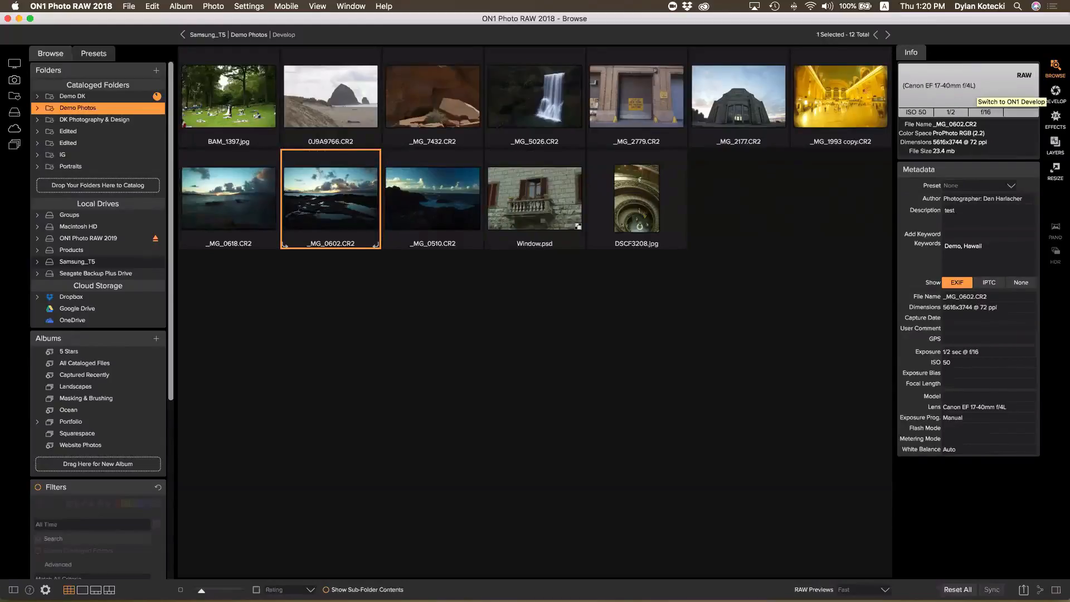
Open _MG_0602.CR2 in the Develop module and hide the side panels for a larger view
{"action": "left_click", "coordinate": [1055, 92]}
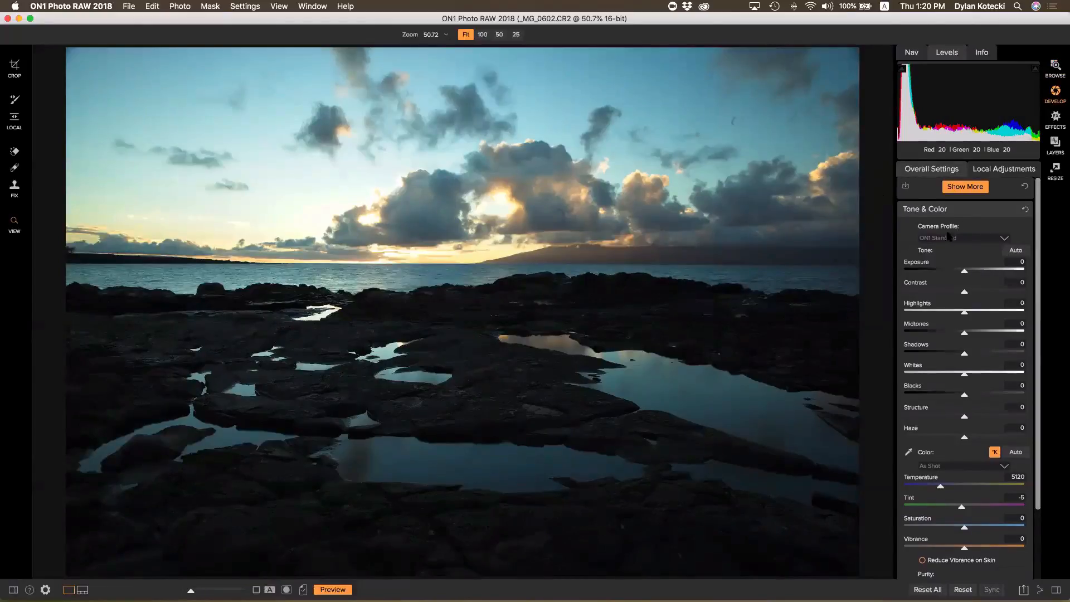
{"action": "scroll", "coordinate": [951, 233], "scroll_direction": "down", "scroll_amount": 2}
{"action": "scroll", "coordinate": [953, 233], "scroll_direction": "up", "scroll_amount": 2}
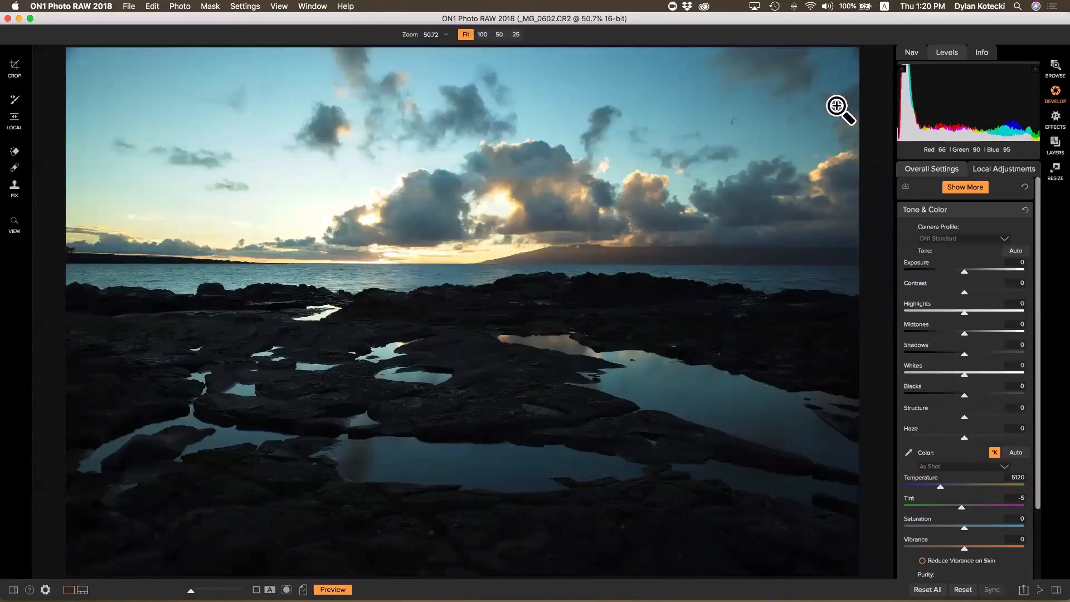
{"action": "key", "text": "Tab"}
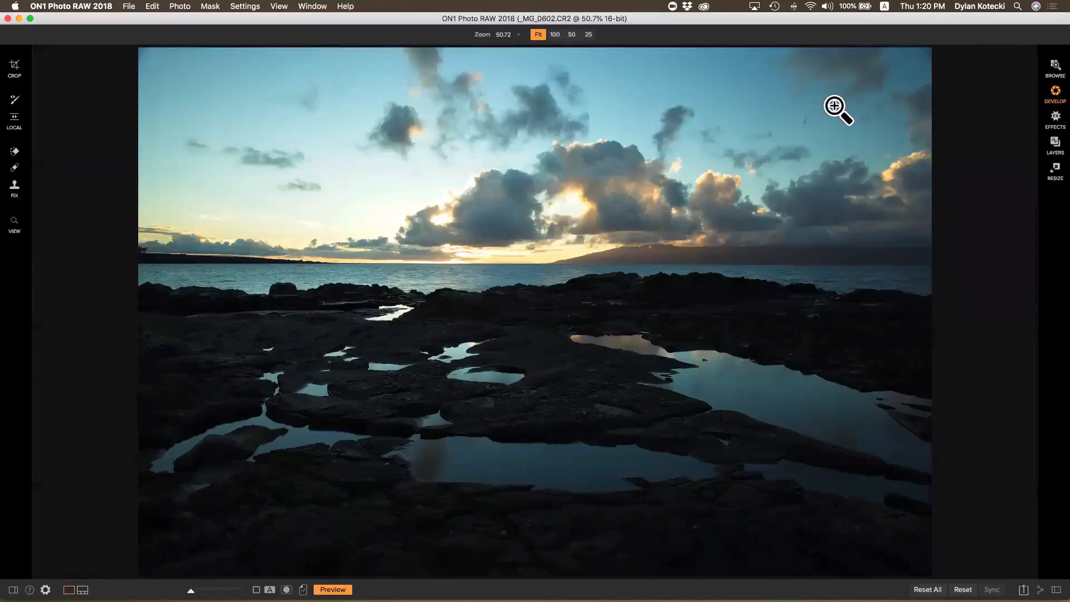
Bring back the side panels, hide the presets list and lower Exposure to -0.75
{"action": "key", "text": "Tab"}
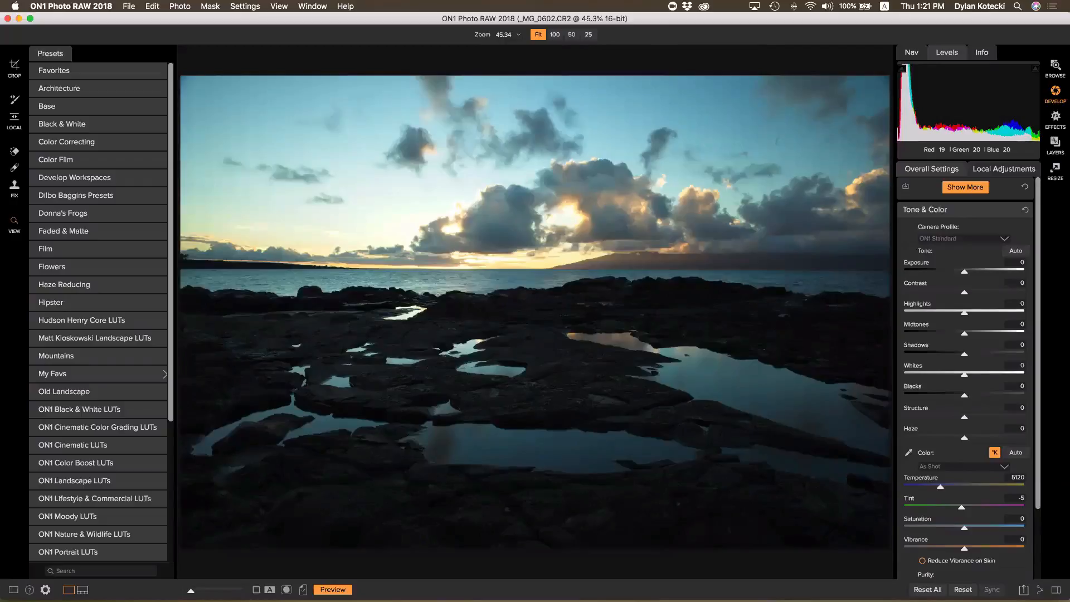
{"action": "left_click", "coordinate": [14, 590]}
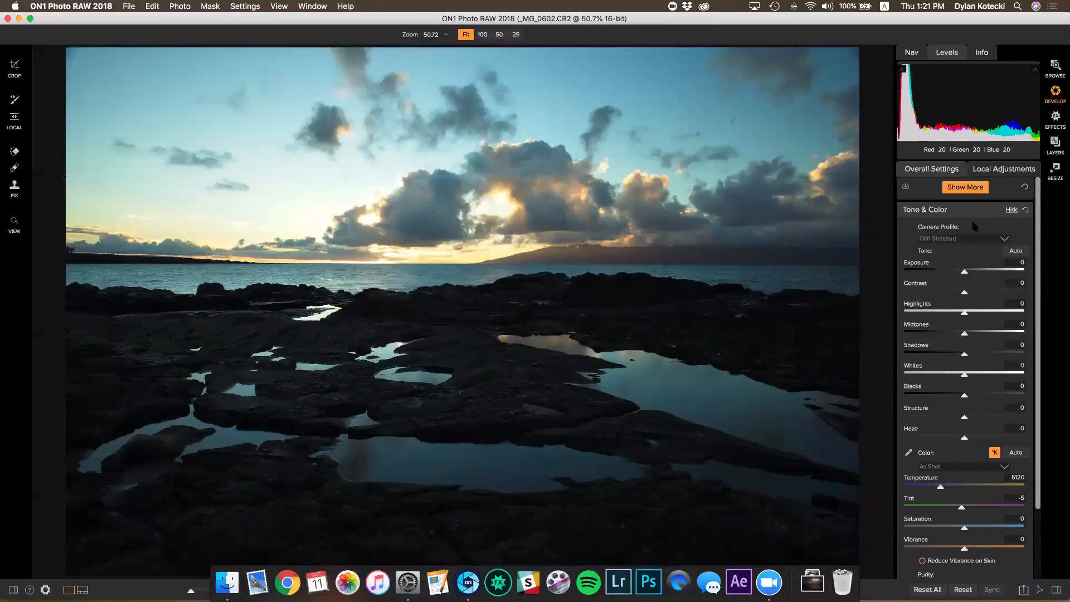
{"action": "scroll", "coordinate": [964, 272], "scroll_direction": "down", "scroll_amount": 1}
{"action": "mouse_move", "coordinate": [963, 271]}
{"action": "left_mouse_down"}
{"action": "mouse_move", "coordinate": [929, 267]}
{"action": "mouse_move", "coordinate": [995, 267]}
{"action": "mouse_move", "coordinate": [957, 268]}
{"action": "left_mouse_up"}
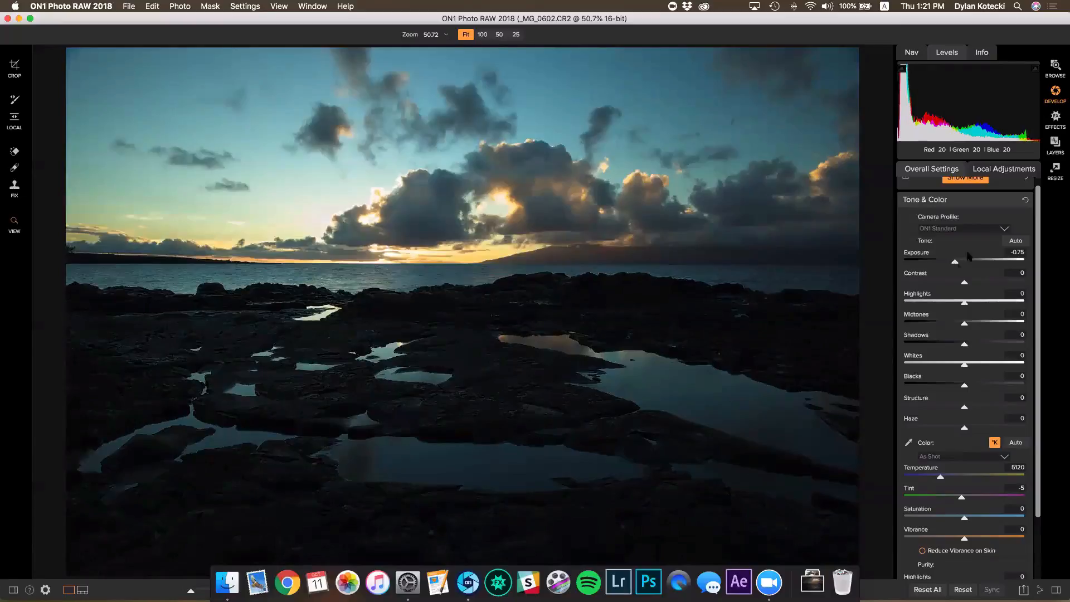
Switch to the Nav thumbnail and raise Midtones to 20 and Shadows to 36
{"action": "left_click", "coordinate": [914, 54]}
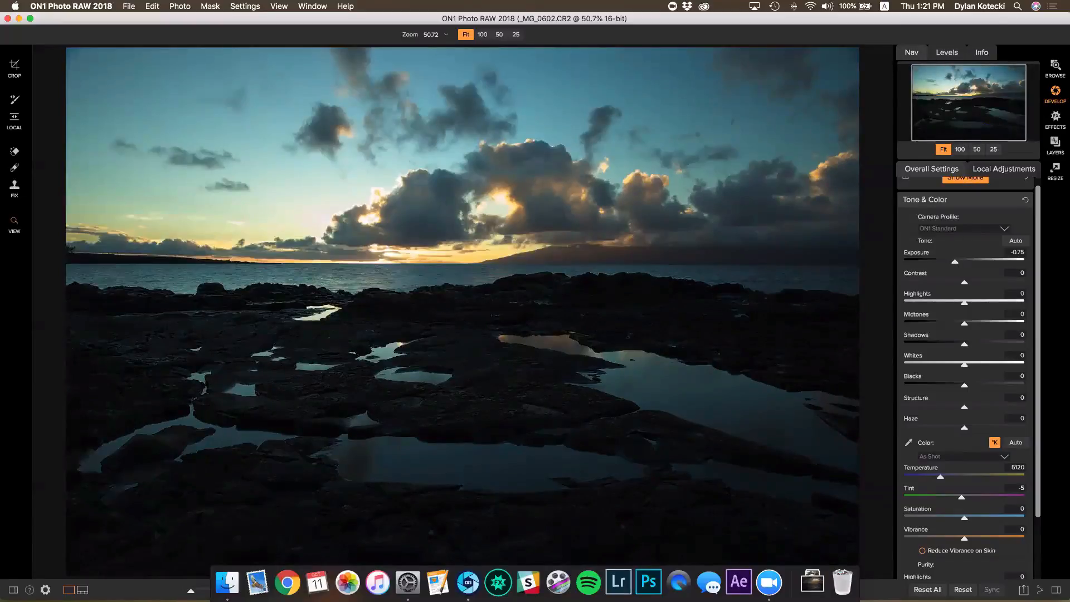
{"action": "scroll", "coordinate": [978, 290], "scroll_direction": "up", "scroll_amount": 1}
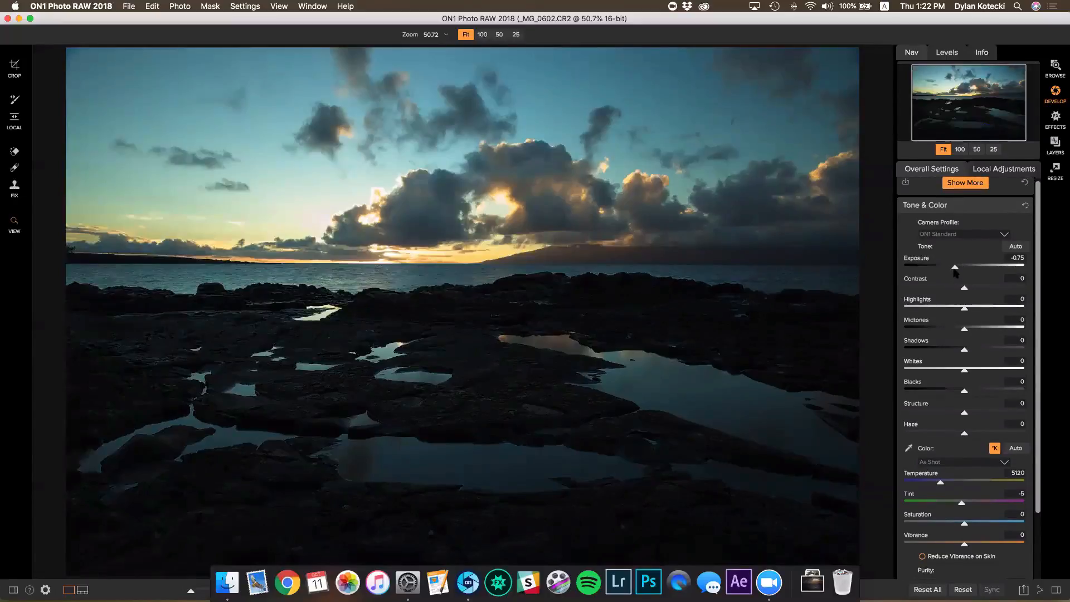
{"action": "left_click_drag", "start_coordinate": [956, 272], "coordinate": [954, 272]}
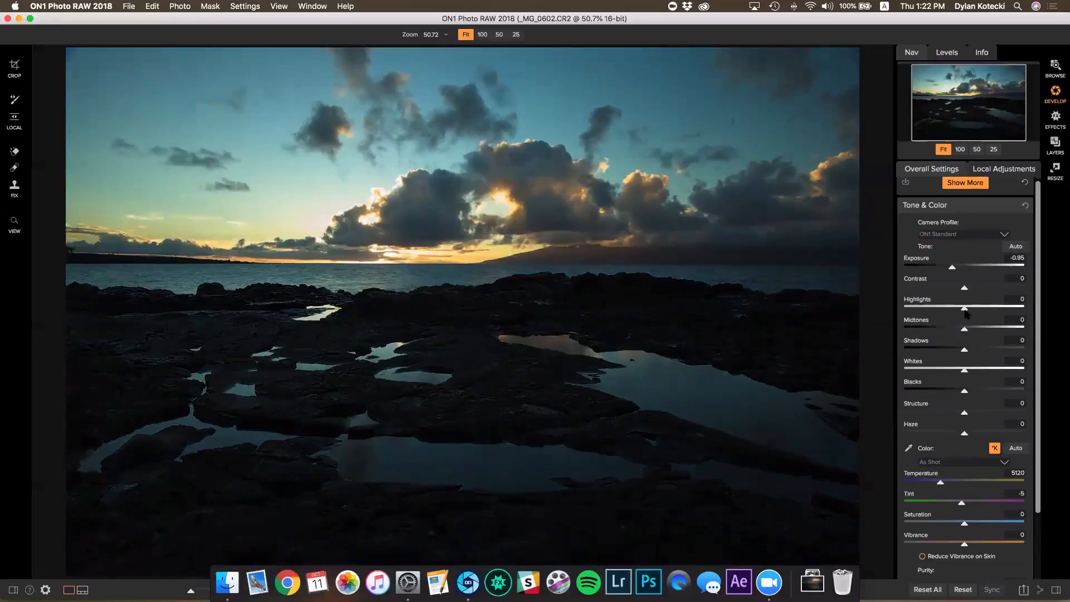
{"action": "left_click_drag", "start_coordinate": [964, 328], "coordinate": [982, 352]}
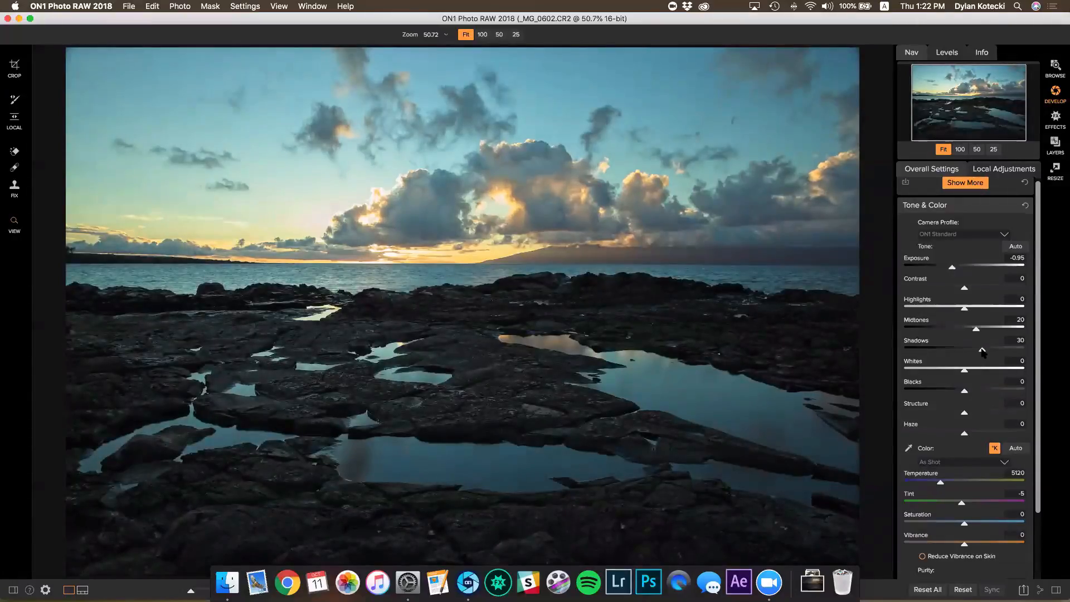
{"action": "left_click_drag", "start_coordinate": [982, 351], "coordinate": [986, 351]}
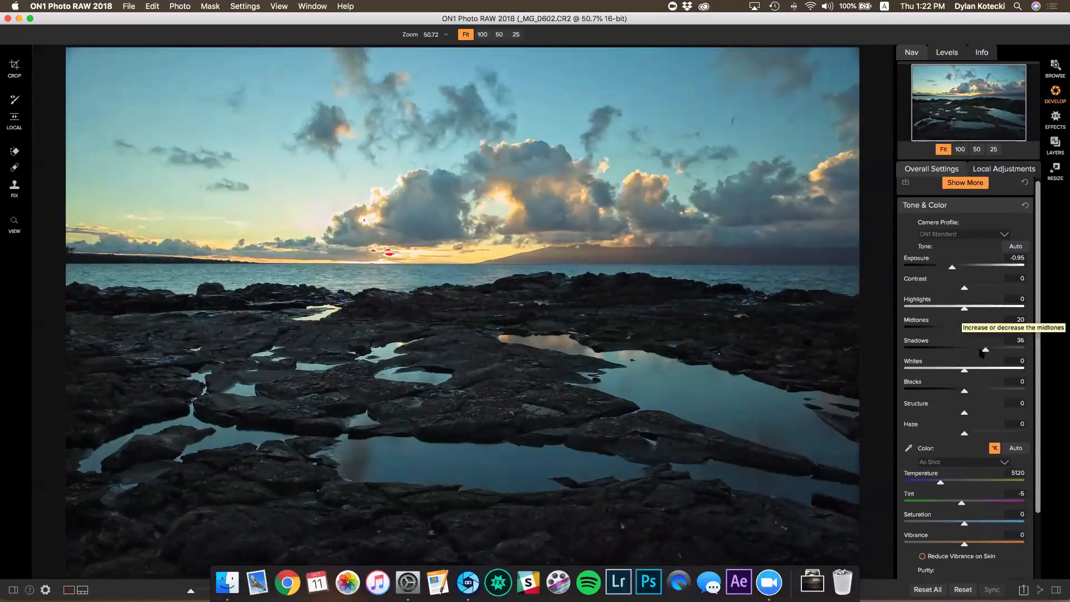
Settle Exposure at -0.95, Blacks at -4, Highlights at -24 and Saturation at -6
{"action": "left_click_drag", "start_coordinate": [952, 268], "coordinate": [977, 270]}
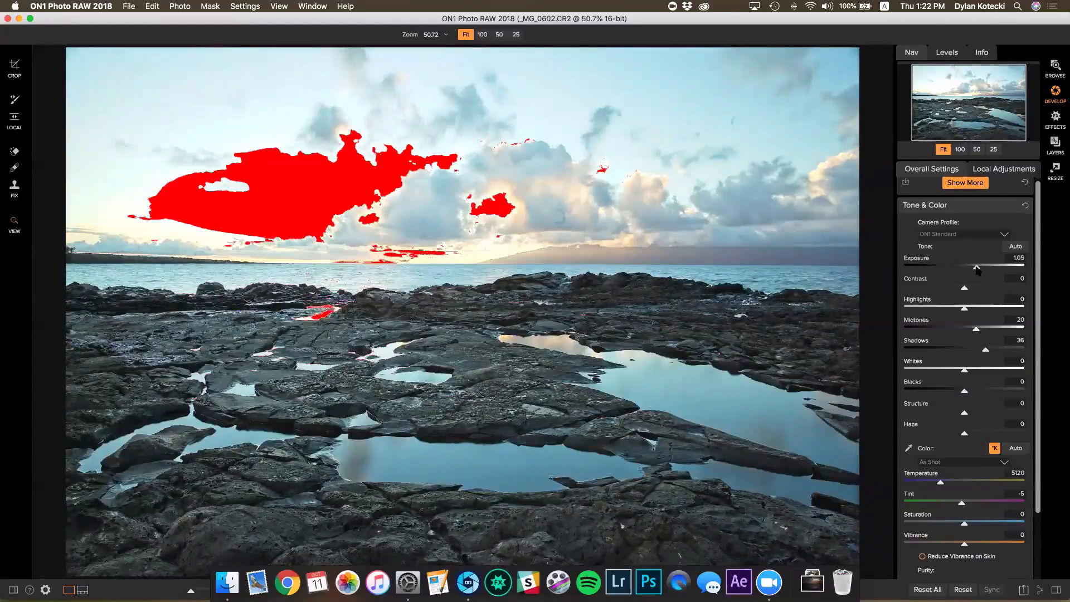
{"action": "left_click_drag", "start_coordinate": [977, 270], "coordinate": [954, 270]}
{"action": "mouse_move", "coordinate": [964, 392]}
{"action": "left_mouse_down"}
{"action": "mouse_move", "coordinate": [951, 393]}
{"action": "mouse_move", "coordinate": [962, 393]}
{"action": "left_mouse_up"}
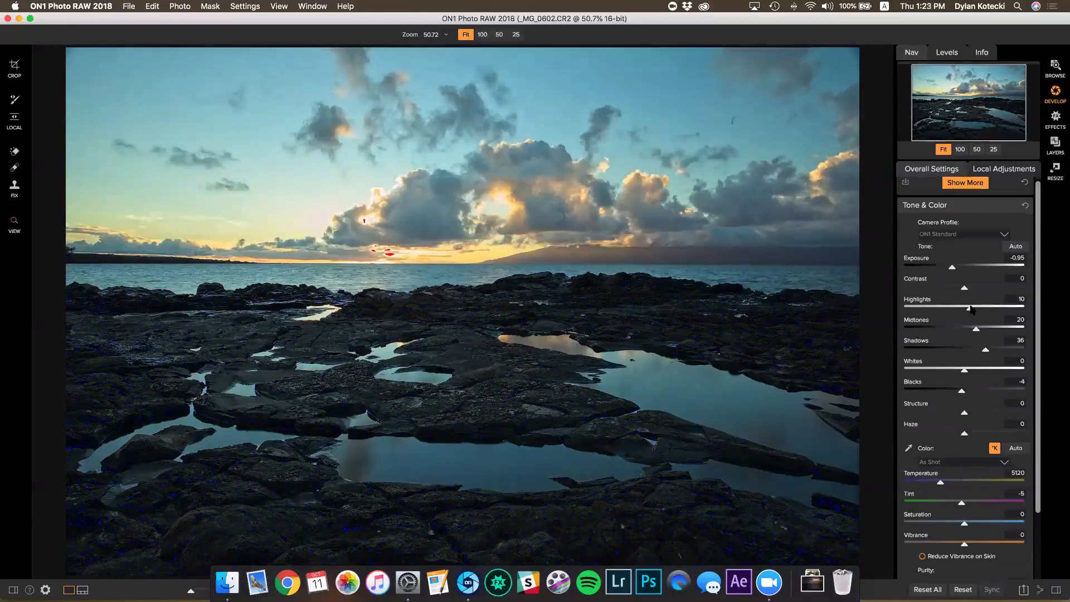
{"action": "left_click_drag", "start_coordinate": [970, 309], "coordinate": [951, 309]}
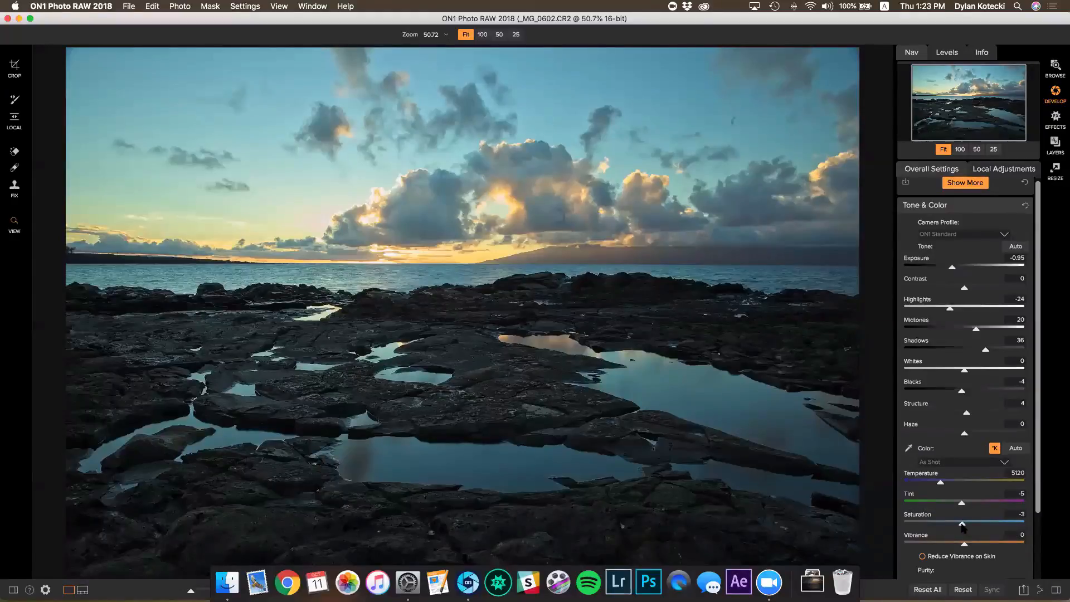
{"action": "left_click_drag", "start_coordinate": [961, 527], "coordinate": [960, 526]}
Sample white balance from the rocks with the eyedropper, then set Temperature 5775 and Tint 10
{"action": "left_click", "coordinate": [1006, 462]}
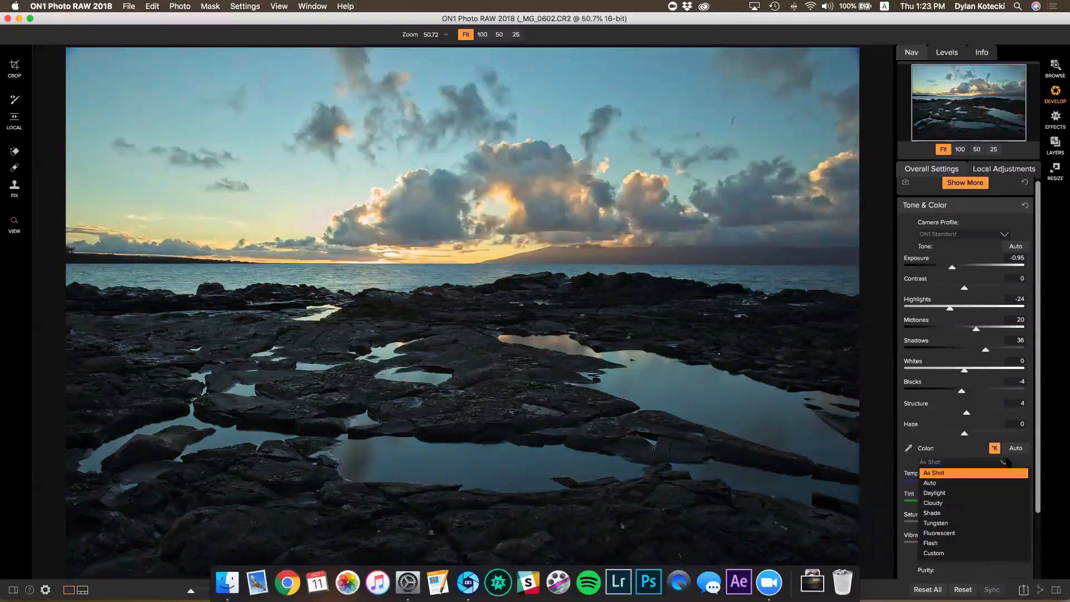
{"action": "left_click", "coordinate": [1006, 462]}
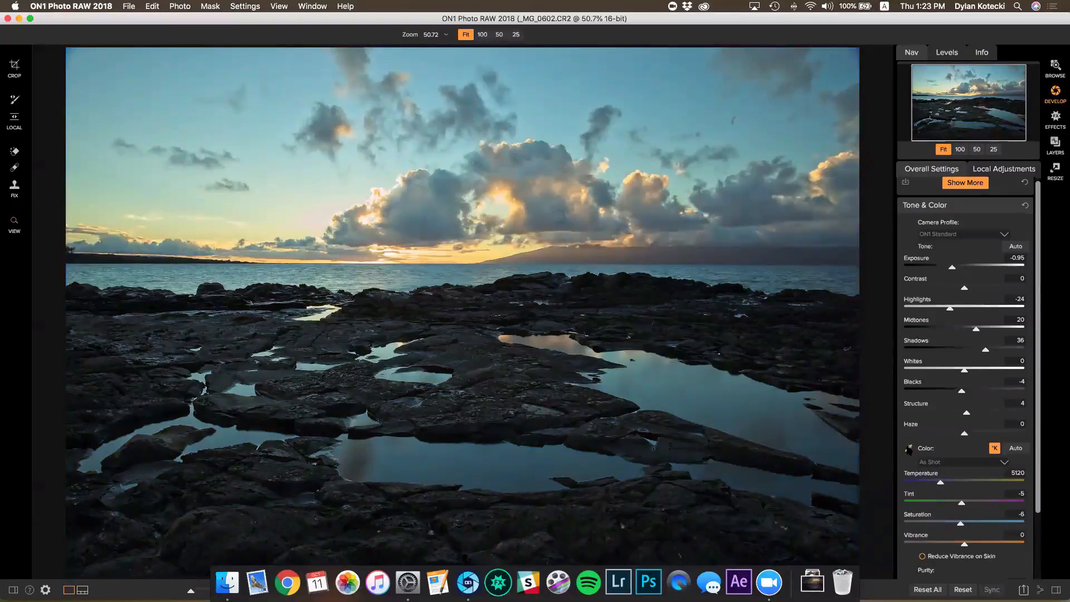
{"action": "left_click", "coordinate": [908, 448]}
{"action": "left_click", "coordinate": [460, 391]}
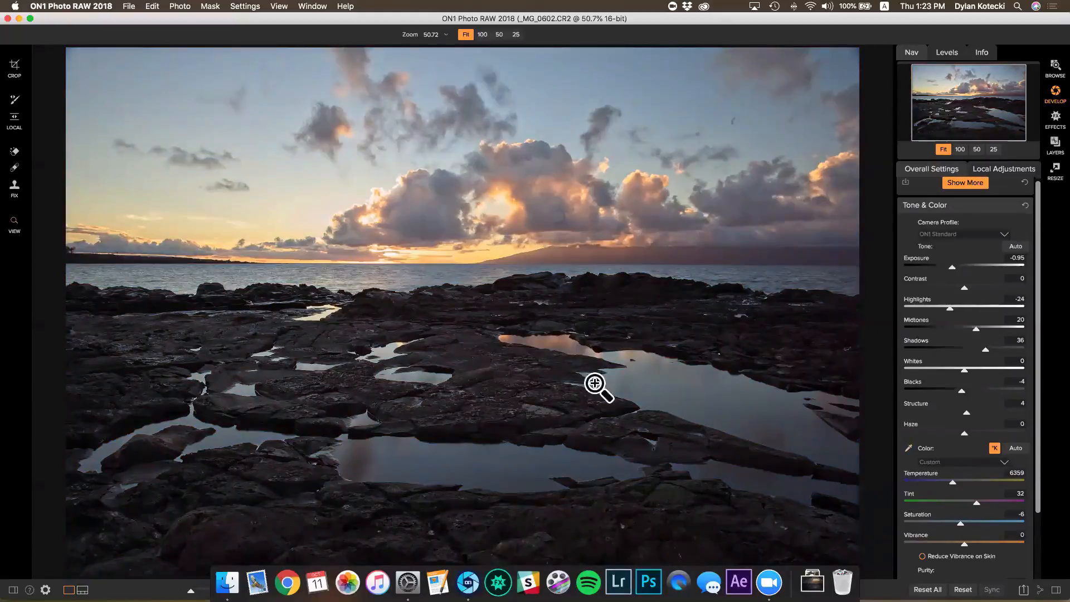
{"action": "left_click_drag", "start_coordinate": [952, 482], "coordinate": [969, 505]}
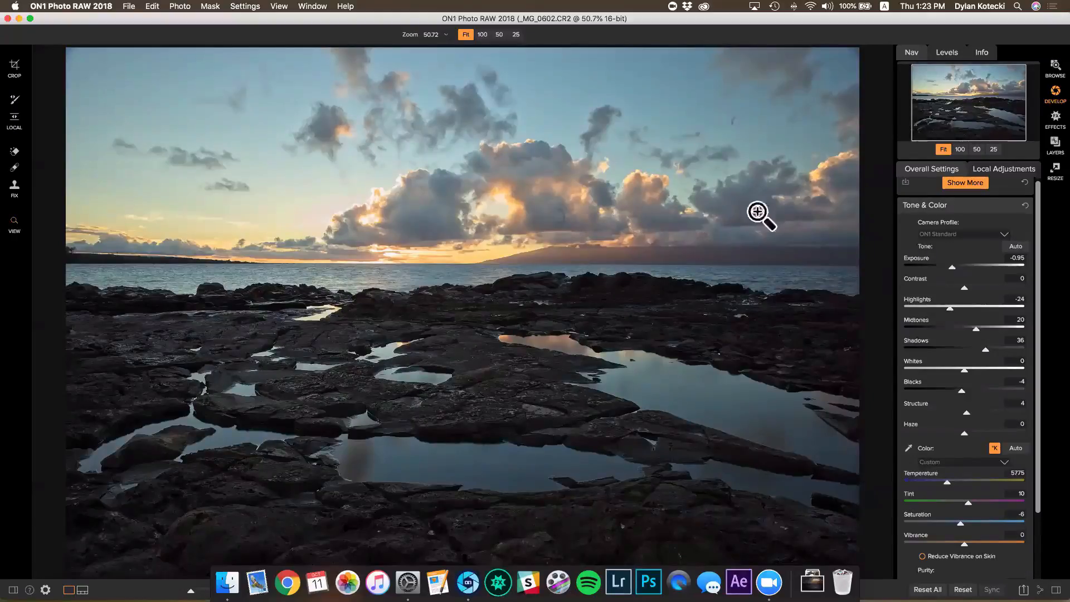
{"action": "scroll", "coordinate": [991, 282], "scroll_direction": "down", "scroll_amount": 3}
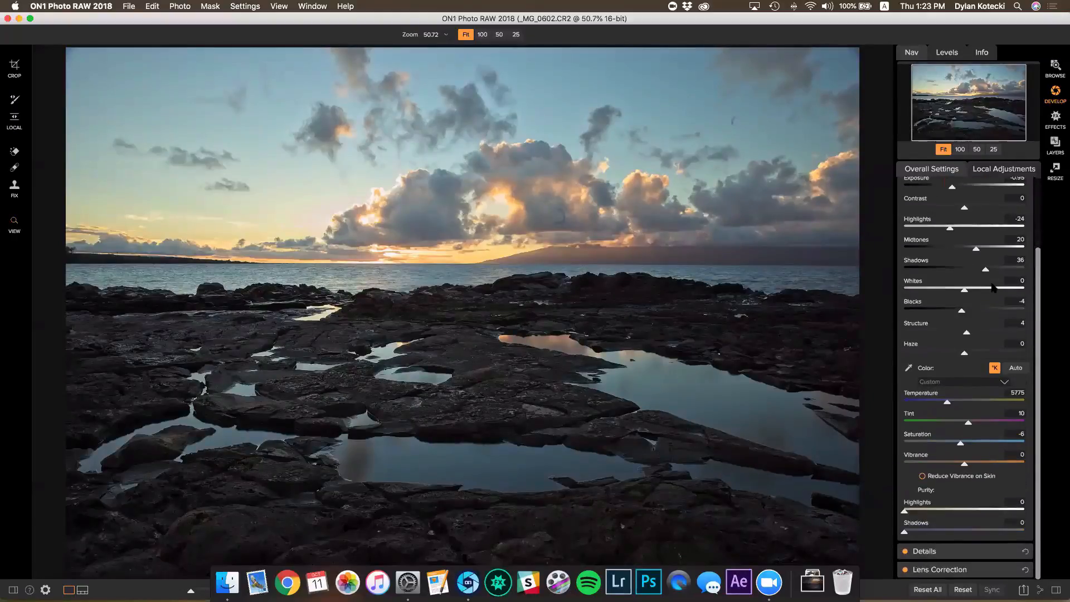
{"action": "left_click", "coordinate": [930, 552]}
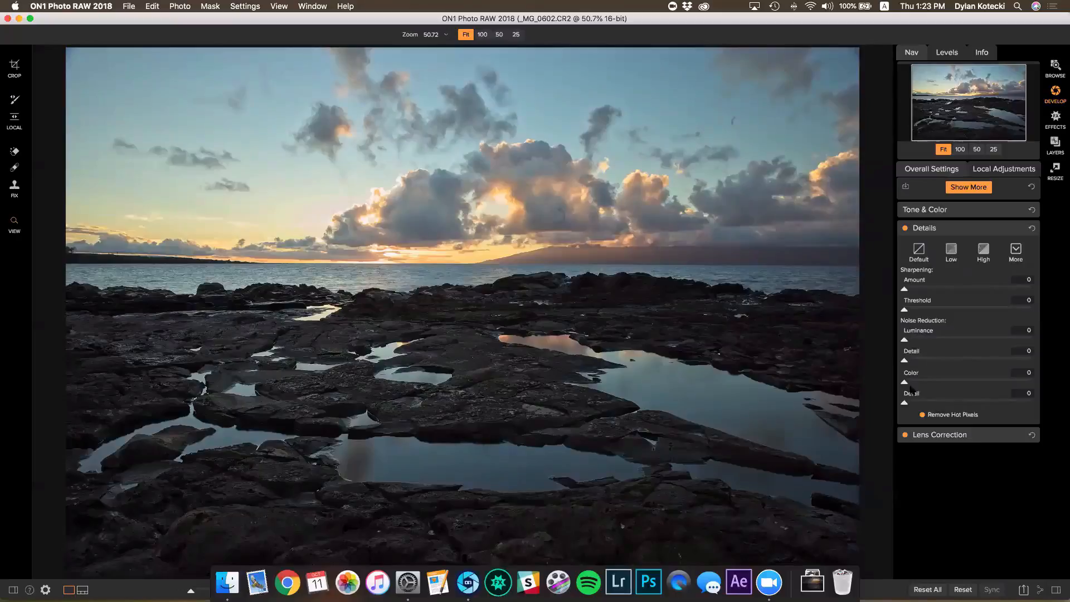
{"action": "left_click", "coordinate": [938, 434]}
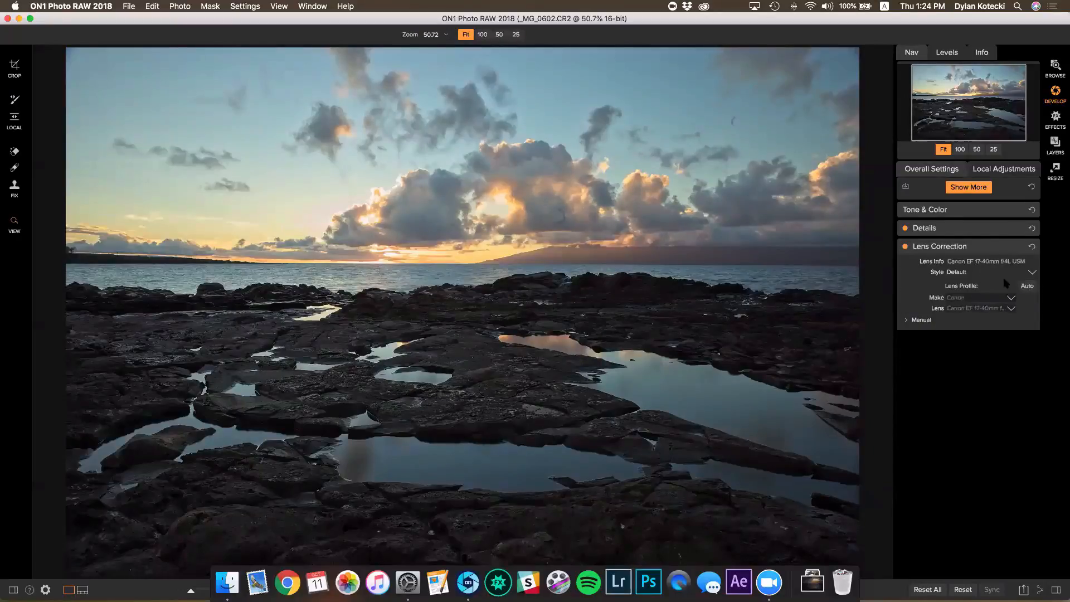
{"action": "left_click", "coordinate": [906, 247]}
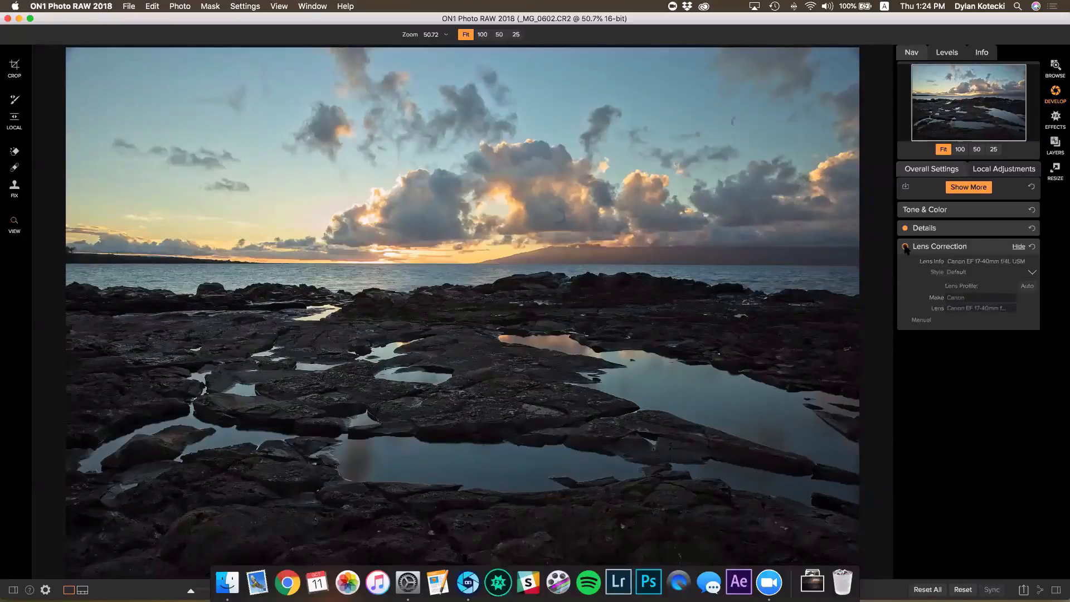
{"action": "left_click", "coordinate": [906, 247]}
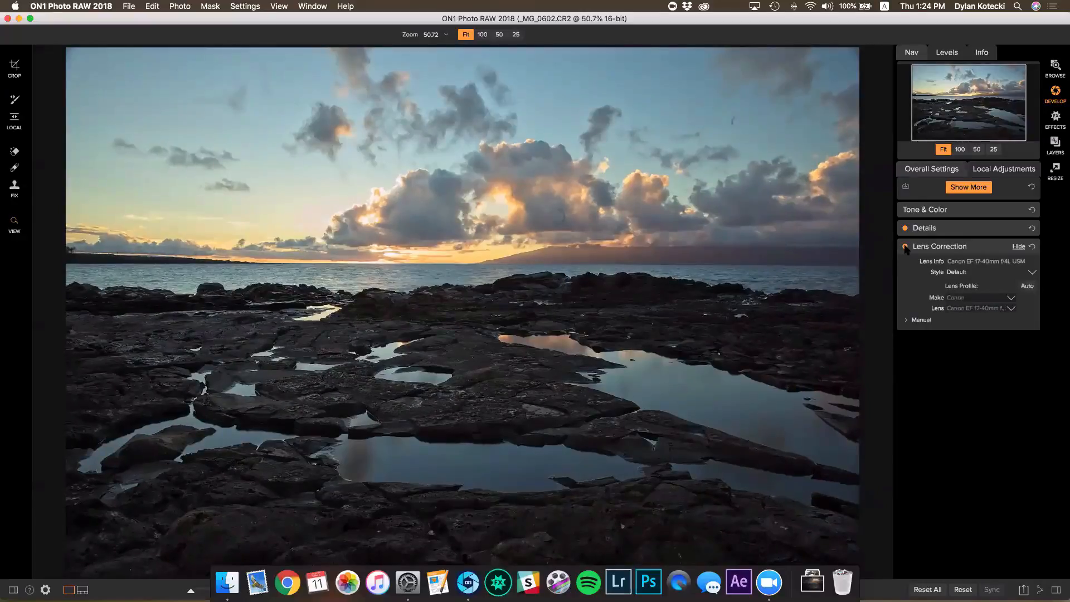
{"action": "left_click", "coordinate": [905, 247]}
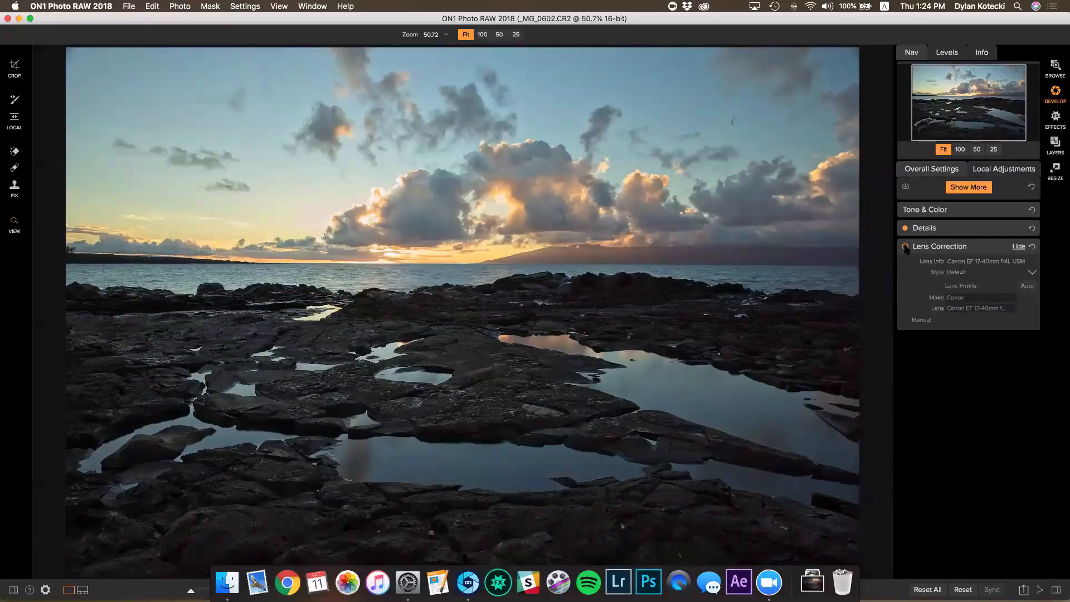
{"action": "left_click", "coordinate": [905, 247]}
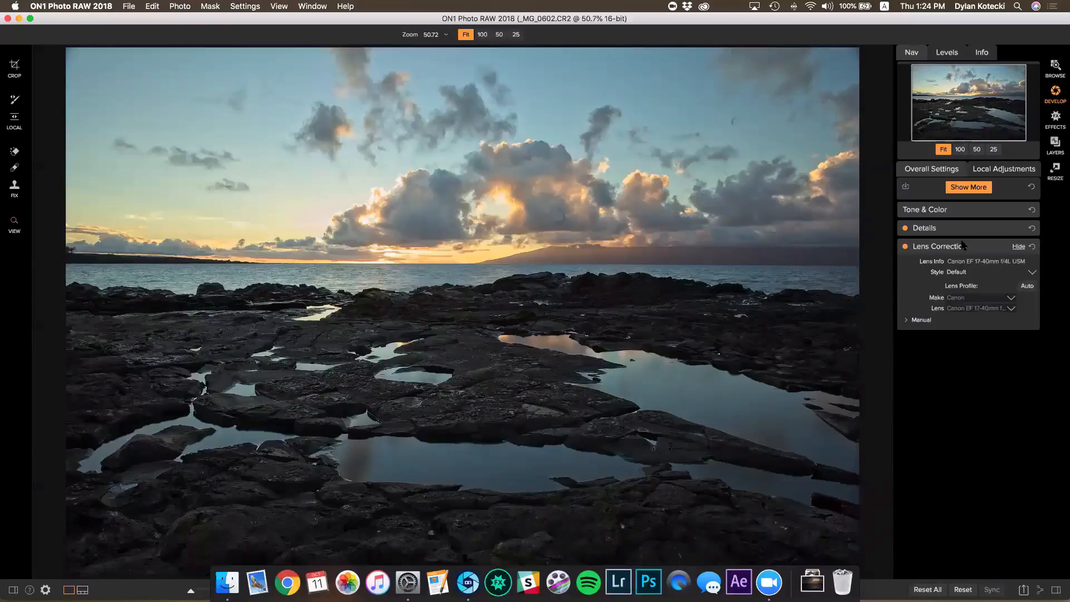
{"action": "left_click", "coordinate": [925, 212]}
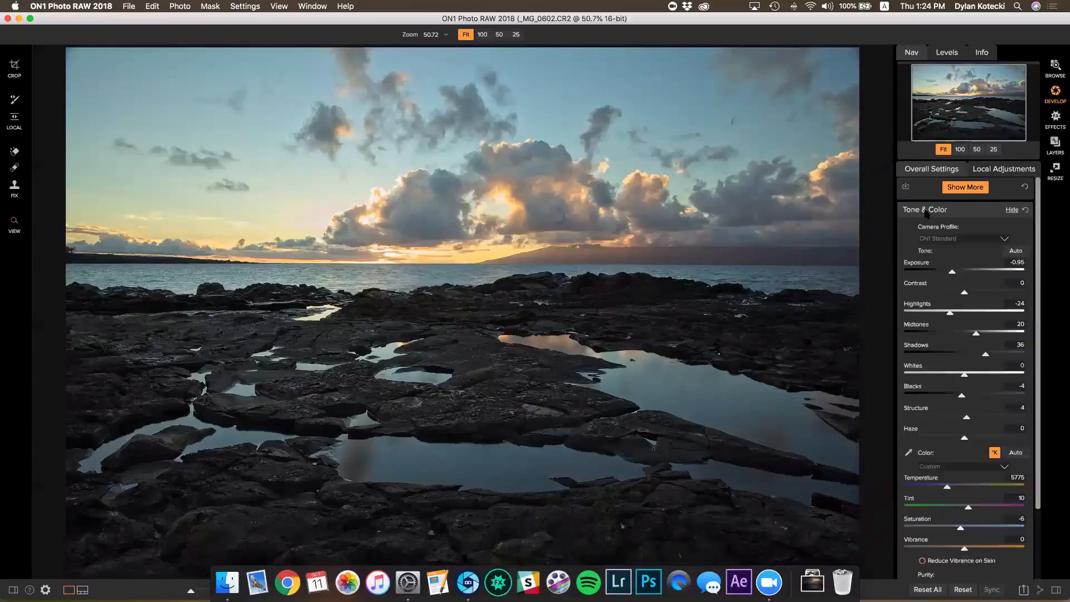
{"action": "scroll", "coordinate": [925, 218], "scroll_direction": "down", "scroll_amount": 2}
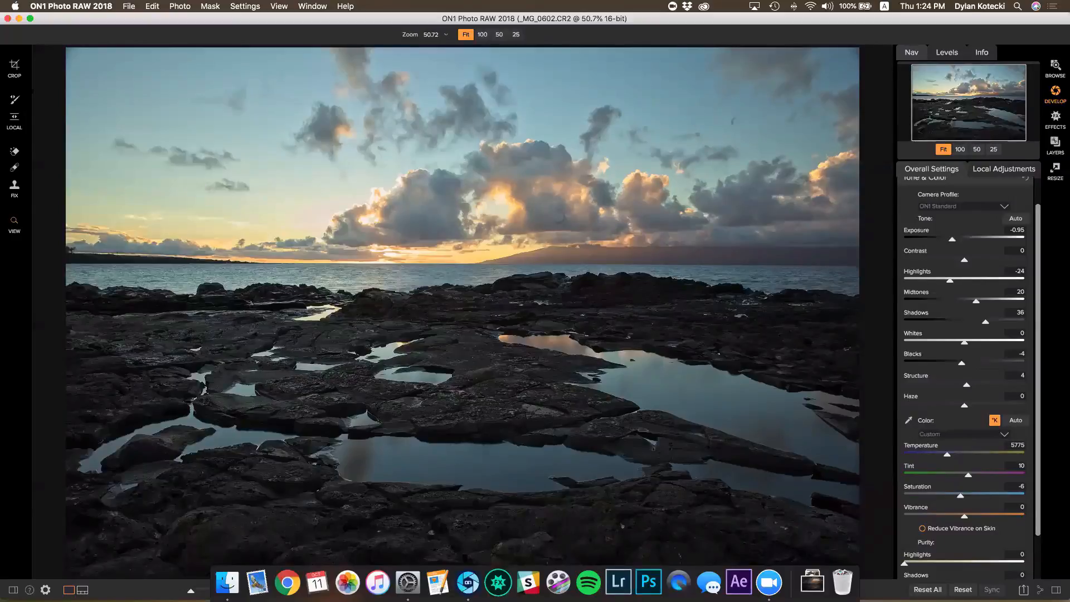
Crop the seascape inward from the lower-left corner to about 5545 × 3223 pixels
{"action": "key", "text": "c"}
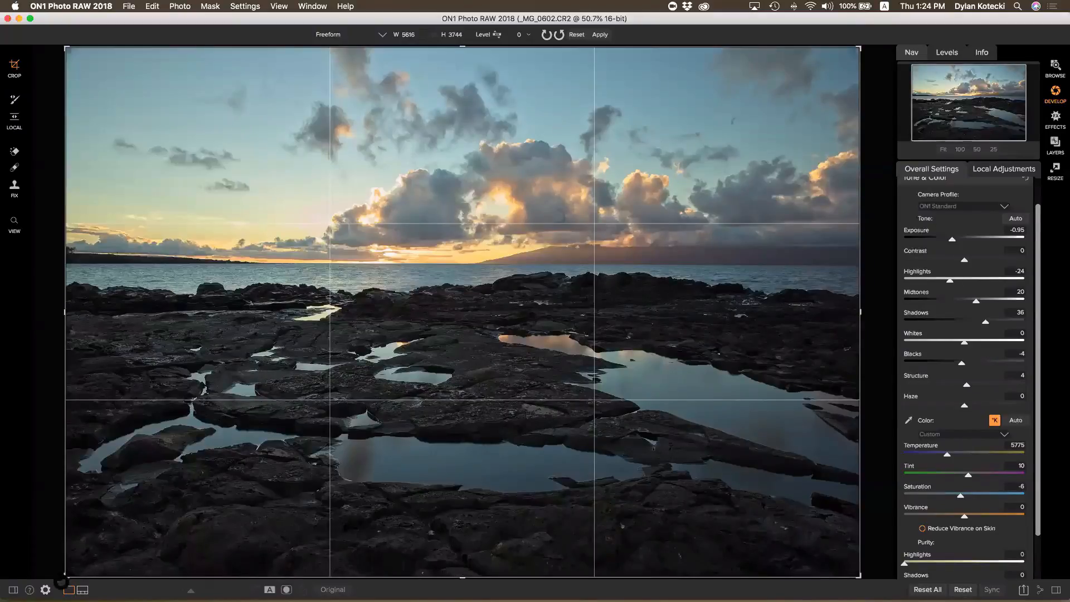
{"action": "left_click_drag", "start_coordinate": [66, 577], "coordinate": [70, 539]}
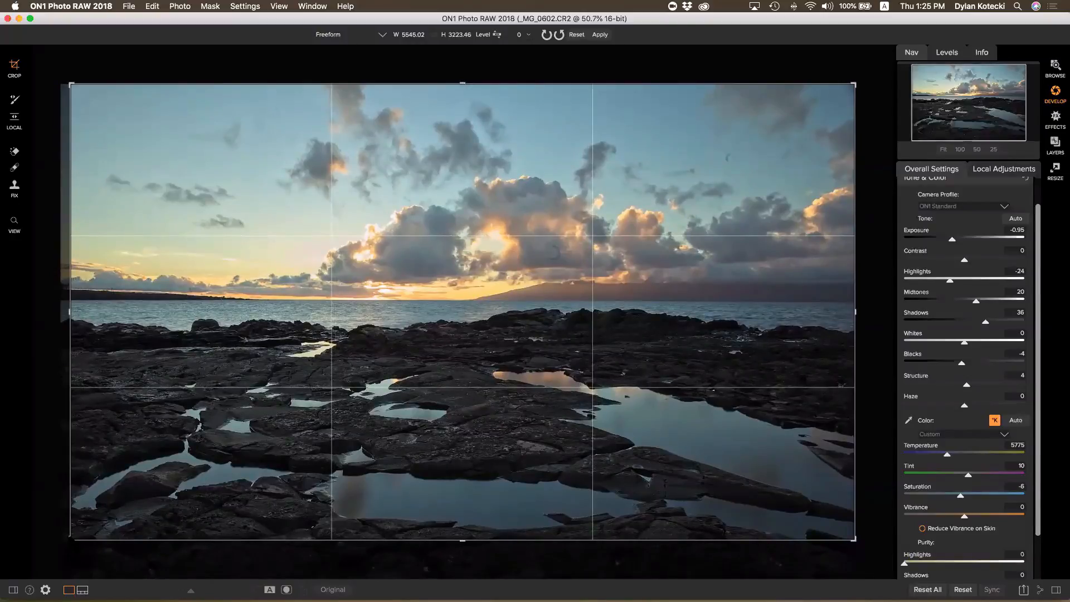
{"action": "key", "text": "Return"}
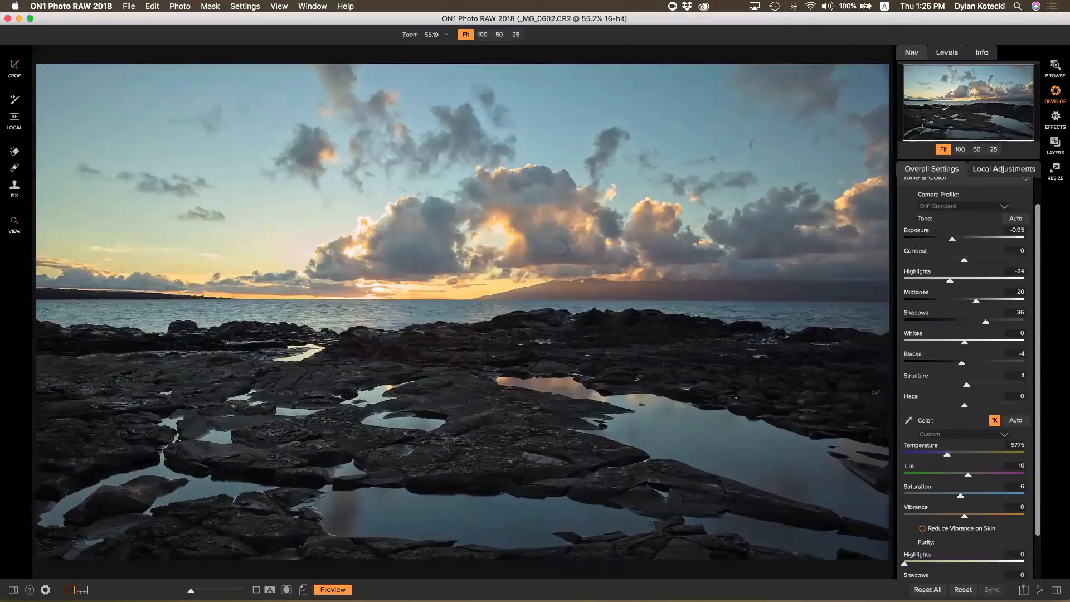
Level the photo by tracing the sea horizon with the crop's Level tool
{"action": "left_click", "coordinate": [14, 65]}
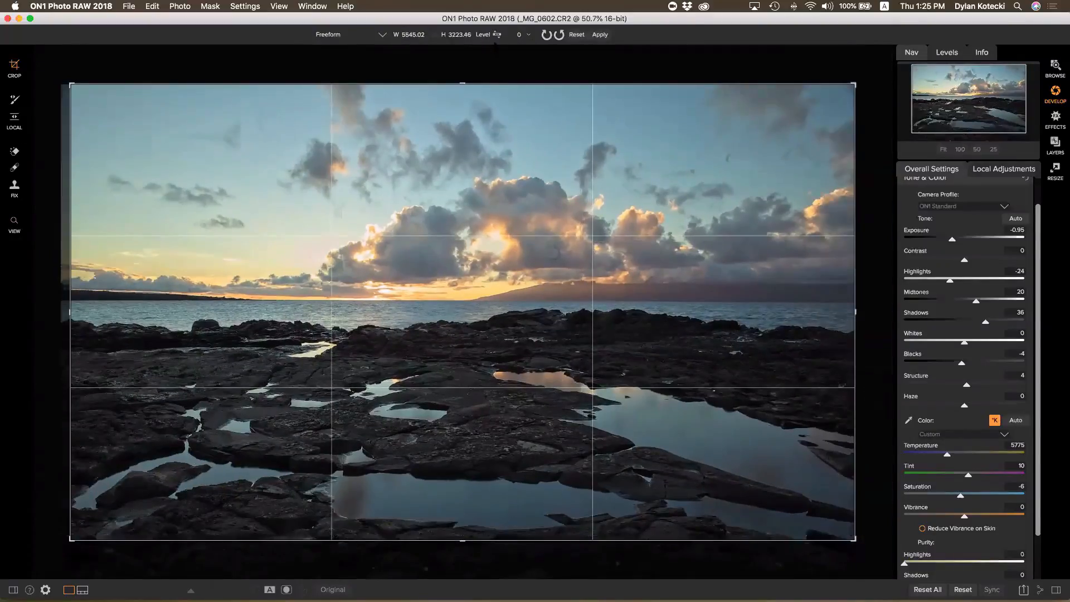
{"action": "left_click", "coordinate": [498, 35]}
{"action": "left_click_drag", "start_coordinate": [381, 300], "coordinate": [462, 300]}
{"action": "key", "text": "Return"}
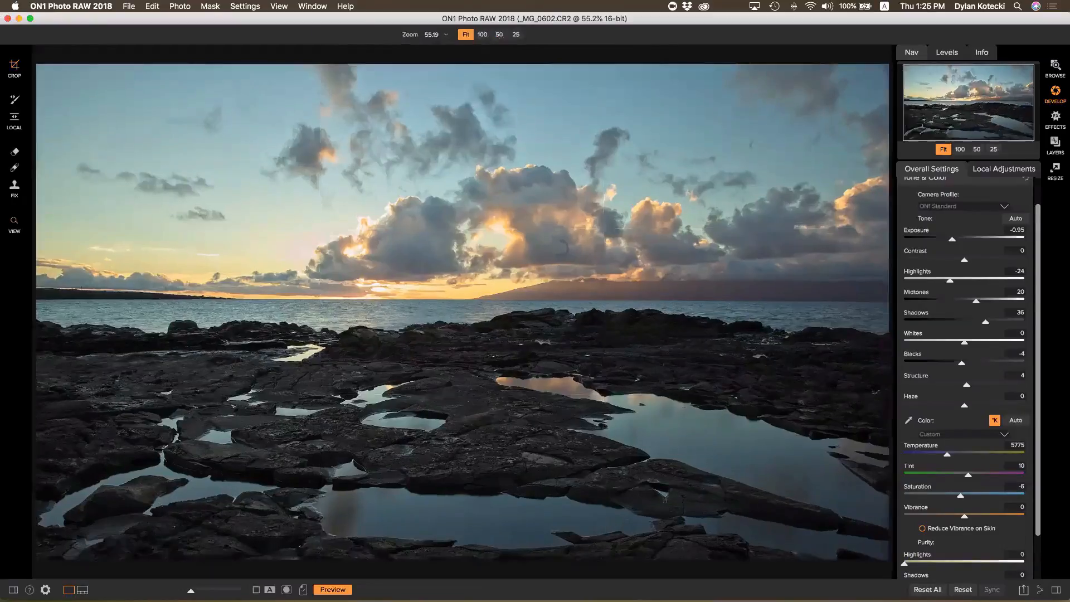
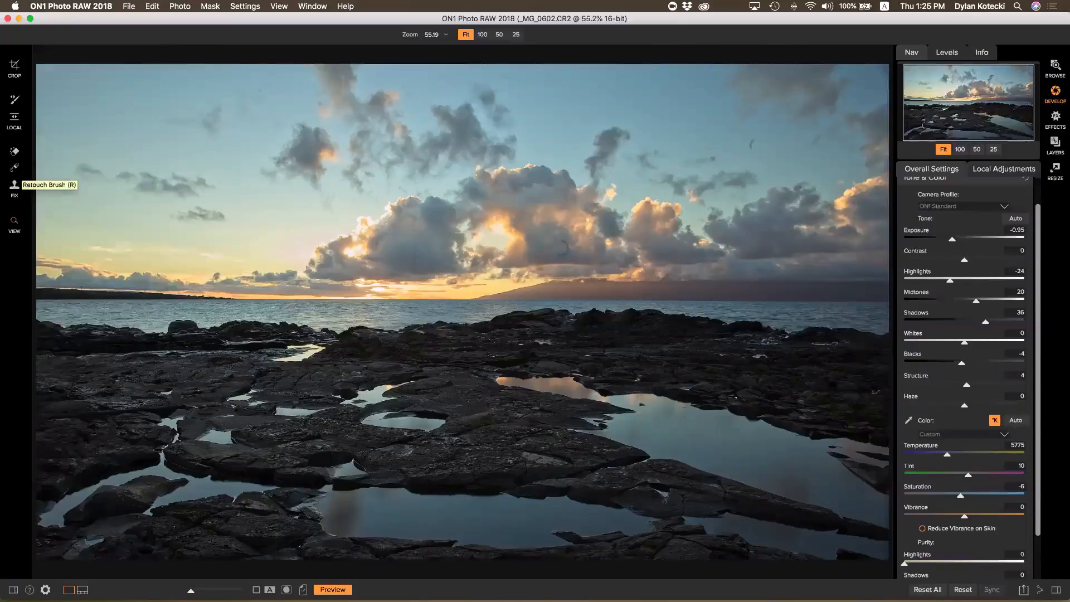
Retouch away two dust spots in the sunset clouds with the Retouch Brush
{"action": "left_click", "coordinate": [15, 184]}
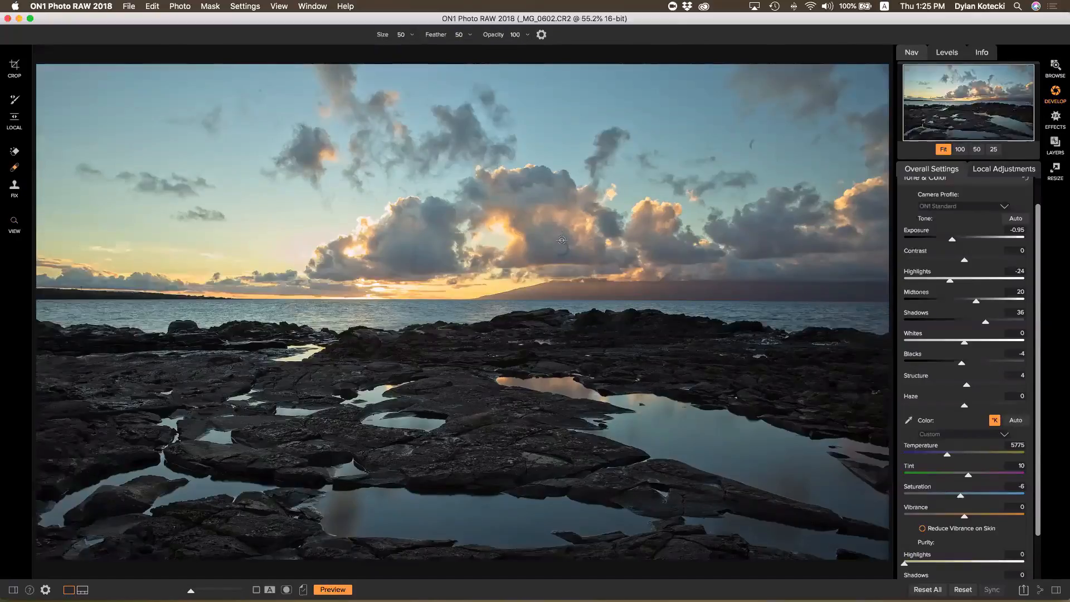
{"action": "left_click_drag", "start_coordinate": [562, 240], "coordinate": [566, 256]}
{"action": "left_click_drag", "start_coordinate": [752, 139], "coordinate": [753, 149]}
{"action": "left_click", "coordinate": [14, 152]}
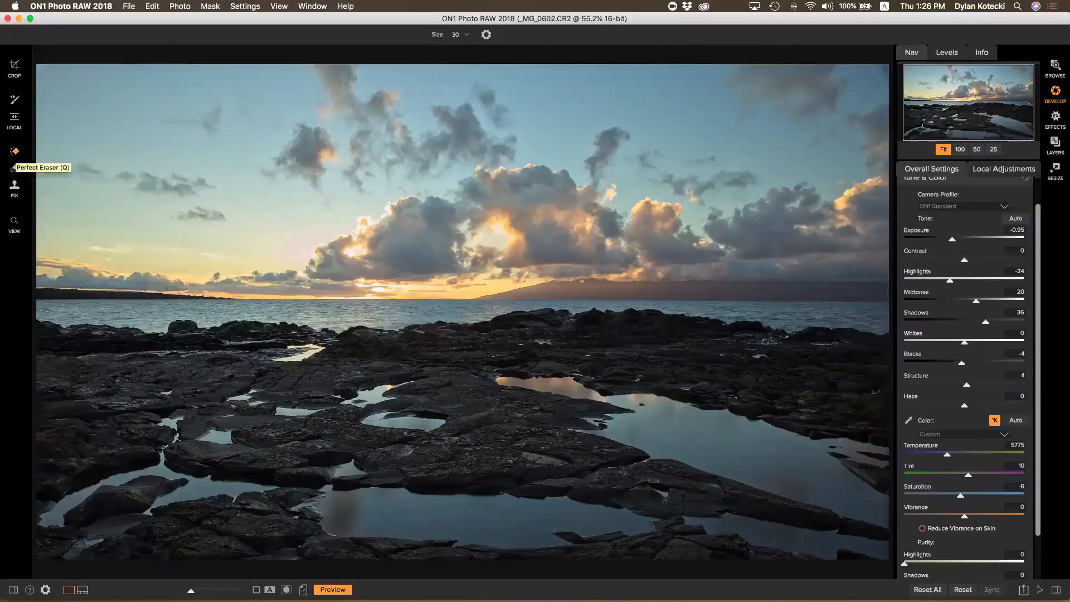
Heal a distraction along the rock with a size-80 healing brush
{"action": "left_click", "coordinate": [13, 167]}
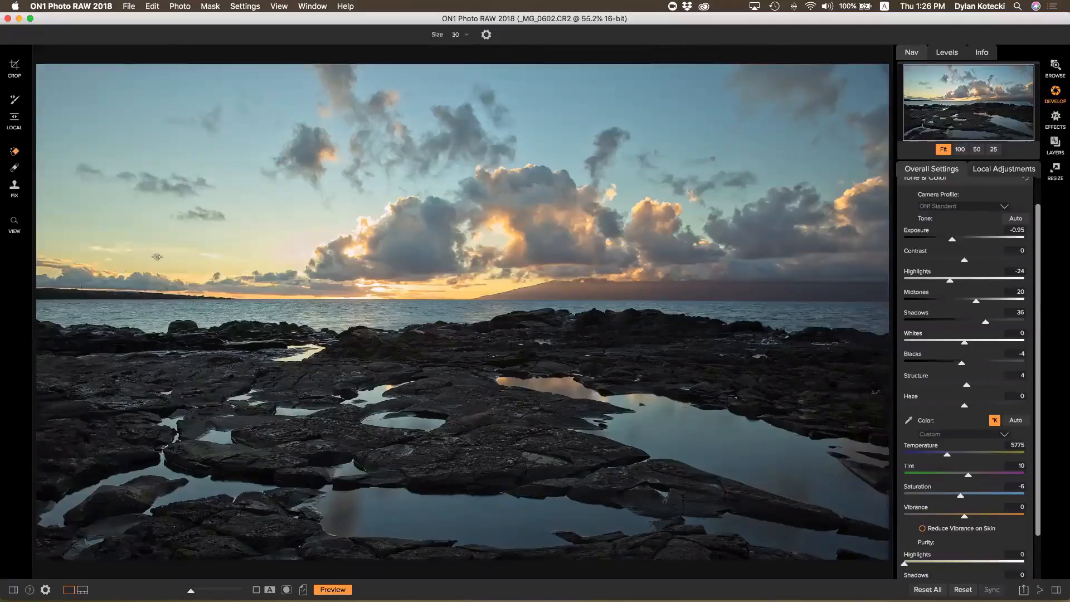
{"action": "key", "text": "bracketright"}
{"action": "key", "text": "bracketright"}
{"action": "key", "text": "bracketright"}
{"action": "key", "text": "bracketright"}
{"action": "key", "text": "bracketright"}
{"action": "key", "text": "bracketright"}
{"action": "key", "text": "bracketright"}
{"action": "key", "text": "bracketleft"}
{"action": "key", "text": "bracketleft"}
{"action": "key", "text": "bracketleft"}
{"action": "key", "text": "bracketright"}
{"action": "mouse_move", "coordinate": [288, 345]}
{"action": "left_mouse_down"}
{"action": "mouse_move", "coordinate": [327, 348]}
{"action": "mouse_move", "coordinate": [275, 358]}
{"action": "mouse_move", "coordinate": [309, 360]}
{"action": "left_mouse_up"}
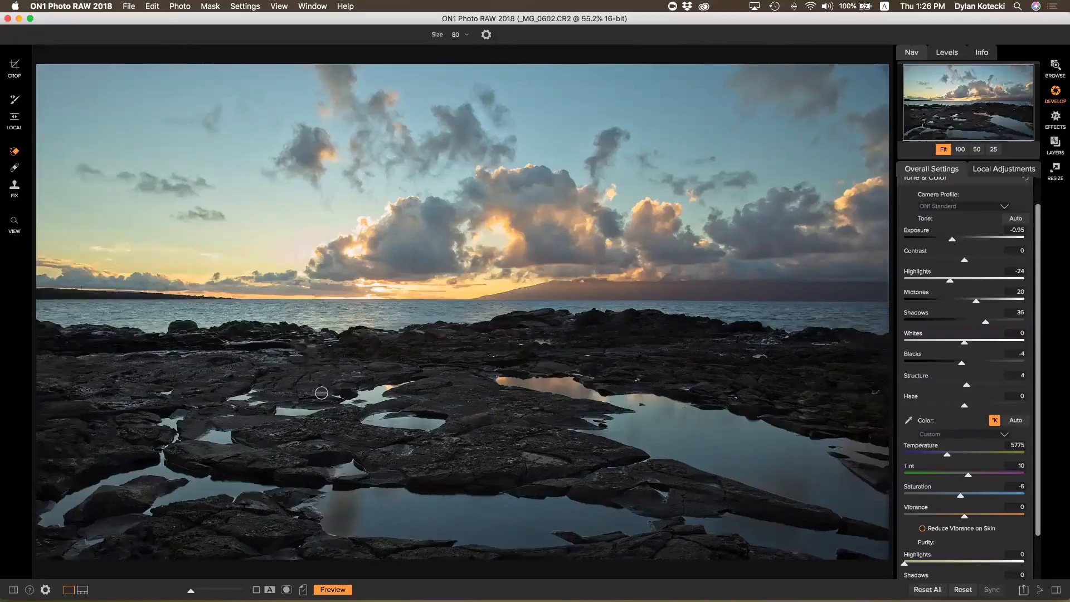
Undo that stroke and heal the puddle distraction with a size-60 brush instead
{"action": "key", "text": "super+z"}
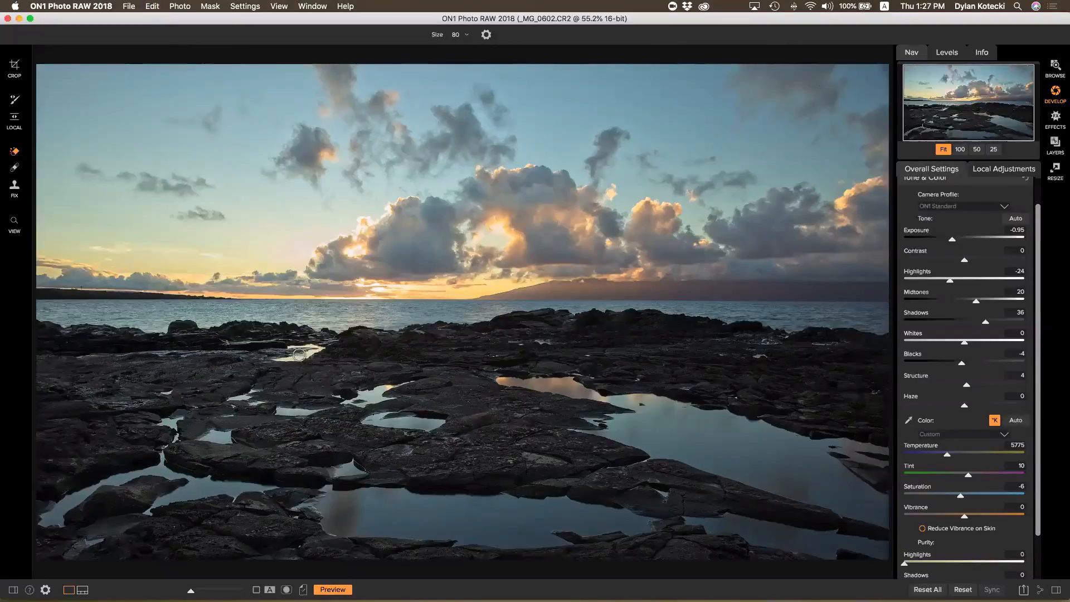
{"action": "key", "text": "bracketleft"}
{"action": "key", "text": "bracketleft"}
{"action": "mouse_move", "coordinate": [288, 346]}
{"action": "left_mouse_down"}
{"action": "mouse_move", "coordinate": [322, 349]}
{"action": "mouse_move", "coordinate": [274, 359]}
{"action": "mouse_move", "coordinate": [294, 361]}
{"action": "left_mouse_up"}
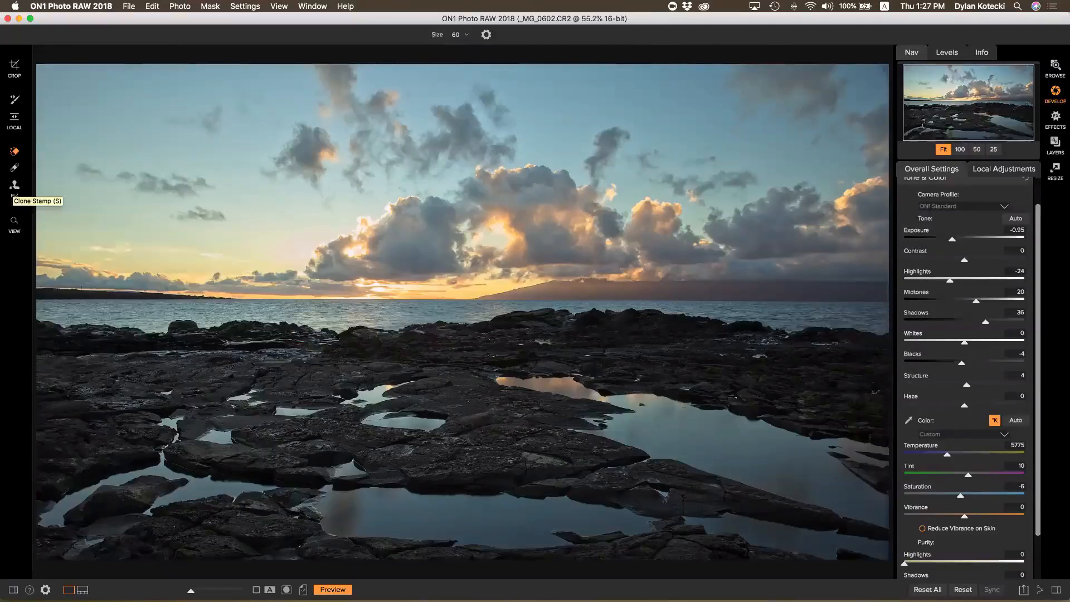
Clone the sun reflection across the lower-left rocks with a size-400 Clone Stamp
{"action": "left_click", "coordinate": [15, 184]}
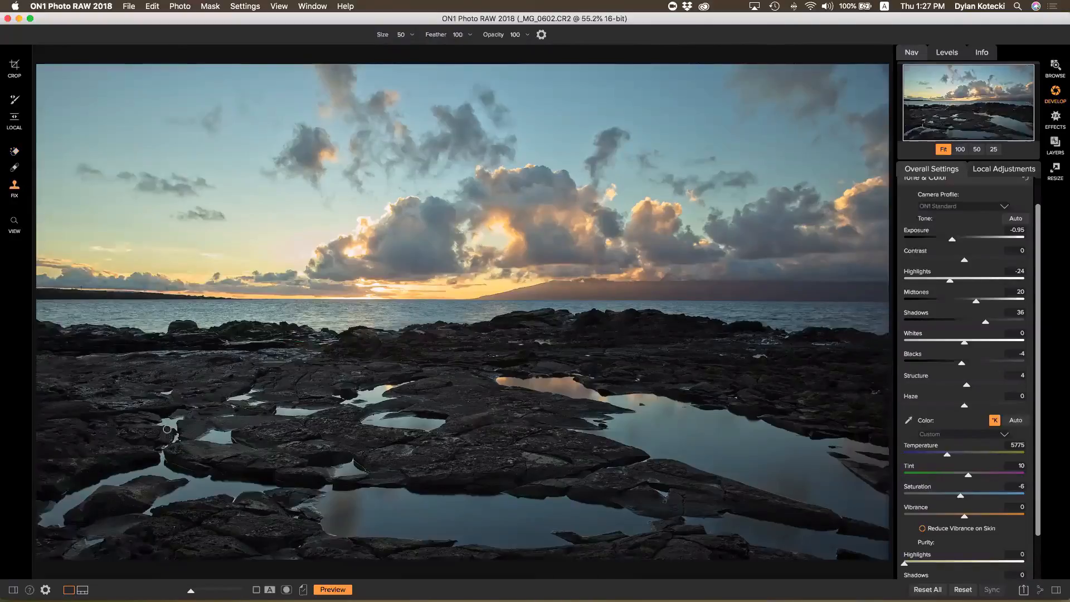
{"action": "key", "text": "bracketright"}
{"action": "key", "text": "bracketright"}
{"action": "key", "text": "bracketright"}
{"action": "key", "text": "bracketright"}
{"action": "key", "text": "bracketright"}
{"action": "key", "text": "bracketright"}
{"action": "key", "text": "bracketright"}
{"action": "key", "text": "bracketright"}
{"action": "key", "text": "bracketright"}
{"action": "key", "text": "bracketright"}
{"action": "key", "text": "bracketright"}
{"action": "key", "text": "bracketright"}
{"action": "key", "text": "bracketright"}
{"action": "key", "text": "bracketright"}
{"action": "key", "text": "bracketright"}
{"action": "left_click_drag", "start_coordinate": [334, 322], "coordinate": [275, 381]}
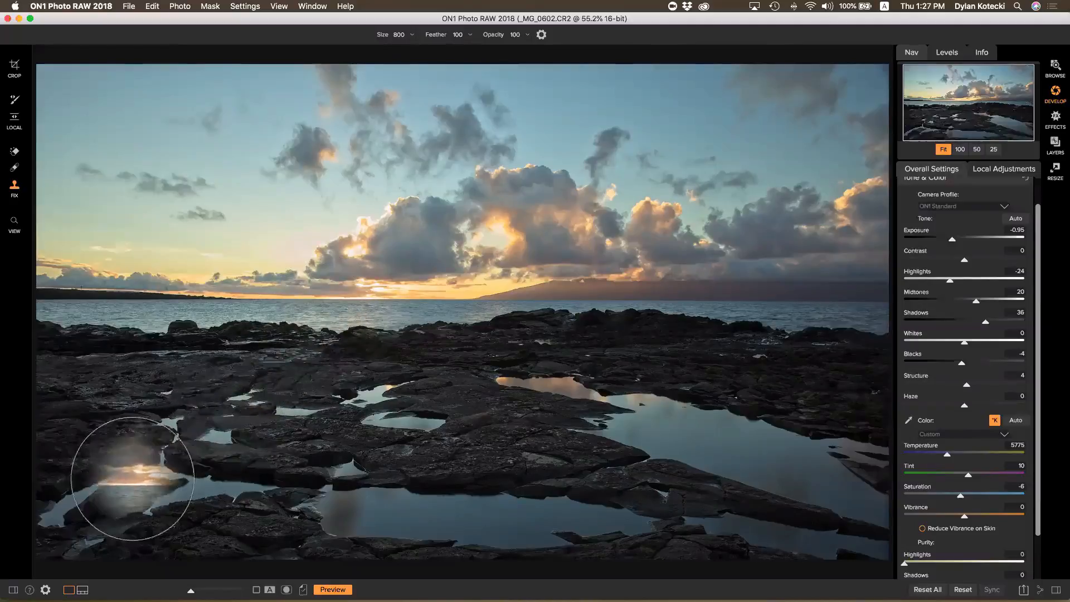
{"action": "mouse_move", "coordinate": [120, 480]}
{"action": "left_mouse_down"}
{"action": "mouse_move", "coordinate": [106, 478]}
{"action": "mouse_move", "coordinate": [189, 489]}
{"action": "left_mouse_up"}
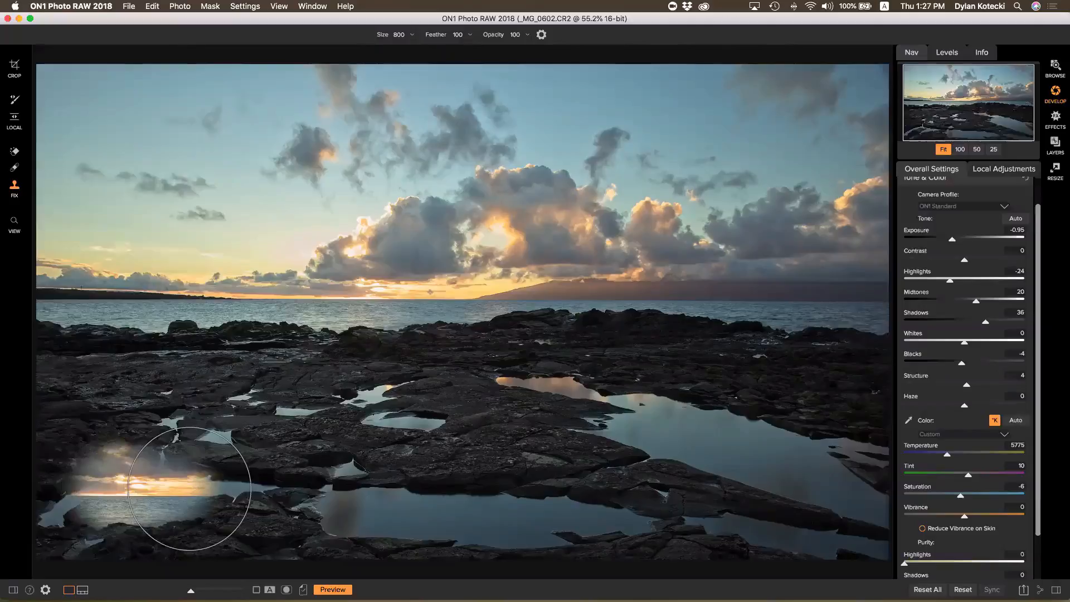
{"action": "left_click_drag", "start_coordinate": [189, 489], "coordinate": [191, 485]}
Undo the clone, shrink the brush to 200, and start an Adjustable Gradient layer
{"action": "key", "text": "super+z"}
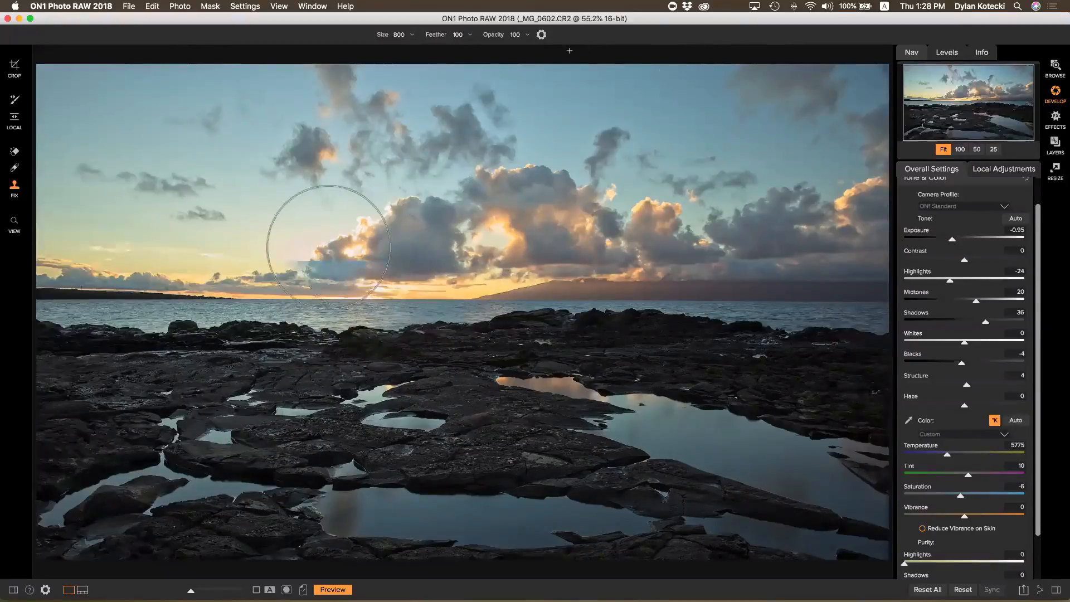
{"action": "key", "text": "bracketleft"}
{"action": "key", "text": "bracketleft"}
{"action": "key", "text": "bracketleft"}
{"action": "key", "text": "bracketleft"}
{"action": "key", "text": "bracketleft"}
{"action": "key", "text": "bracketleft"}
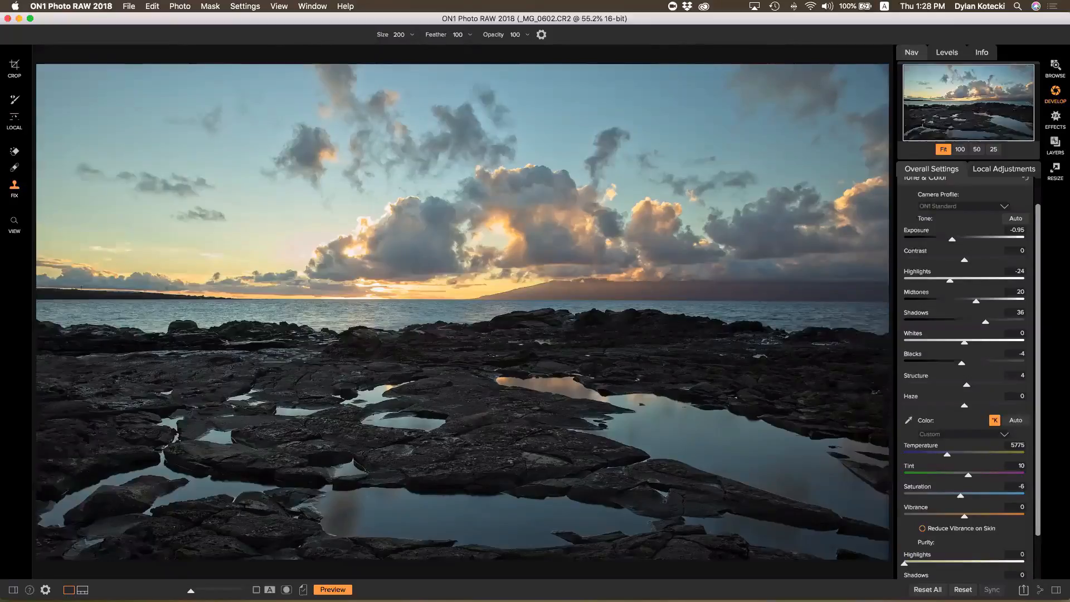
{"action": "left_click", "coordinate": [15, 117]}
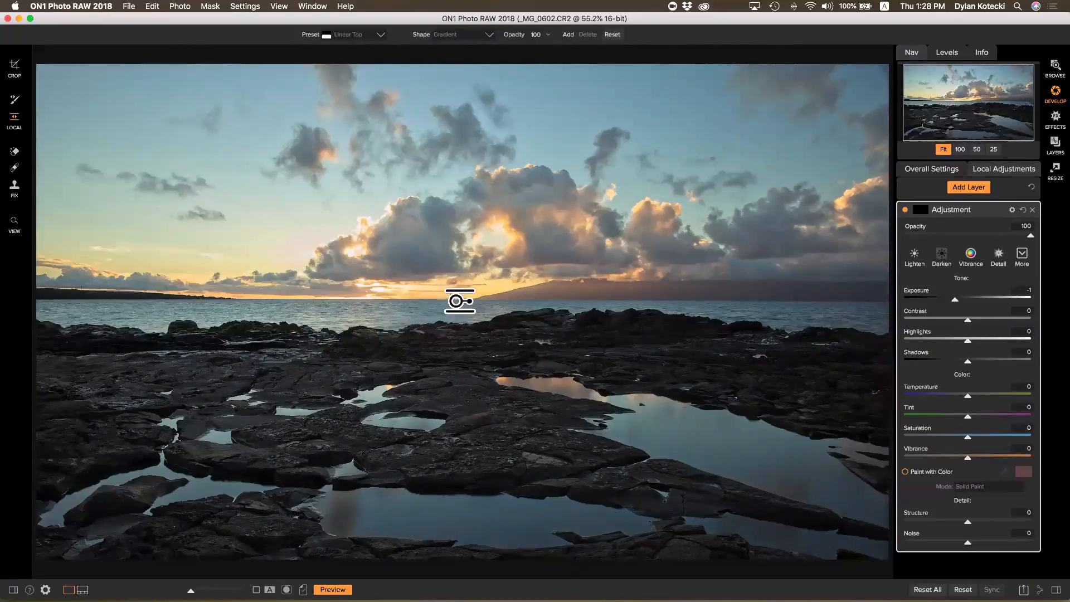
Apply the Darken preset at Exposure -2.05 and place the gradient up into the clouds
{"action": "left_click", "coordinate": [941, 255]}
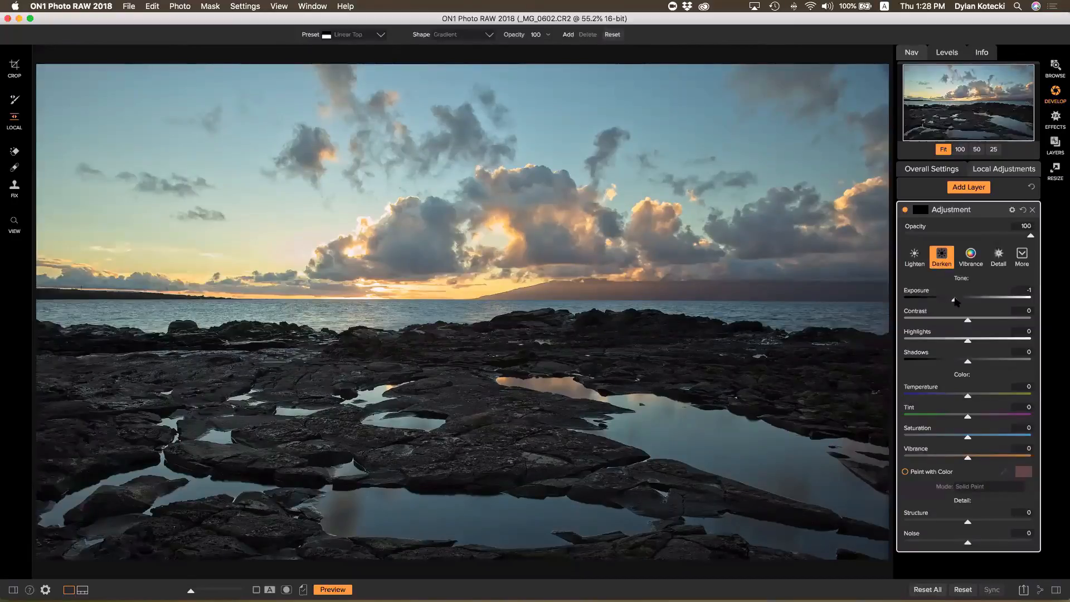
{"action": "left_click_drag", "start_coordinate": [955, 301], "coordinate": [943, 303]}
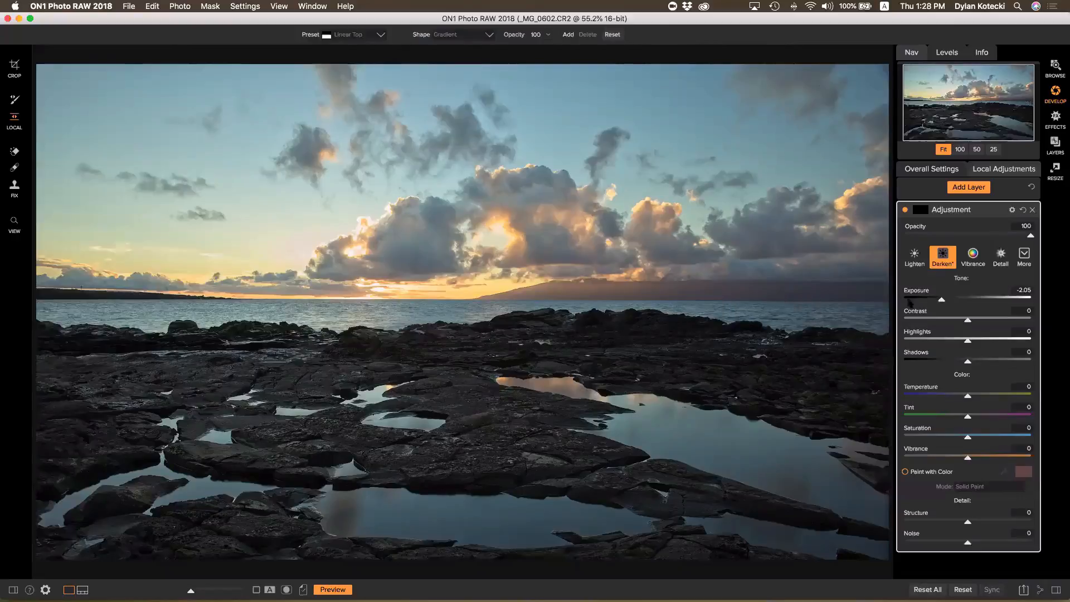
{"action": "left_click", "coordinate": [419, 300]}
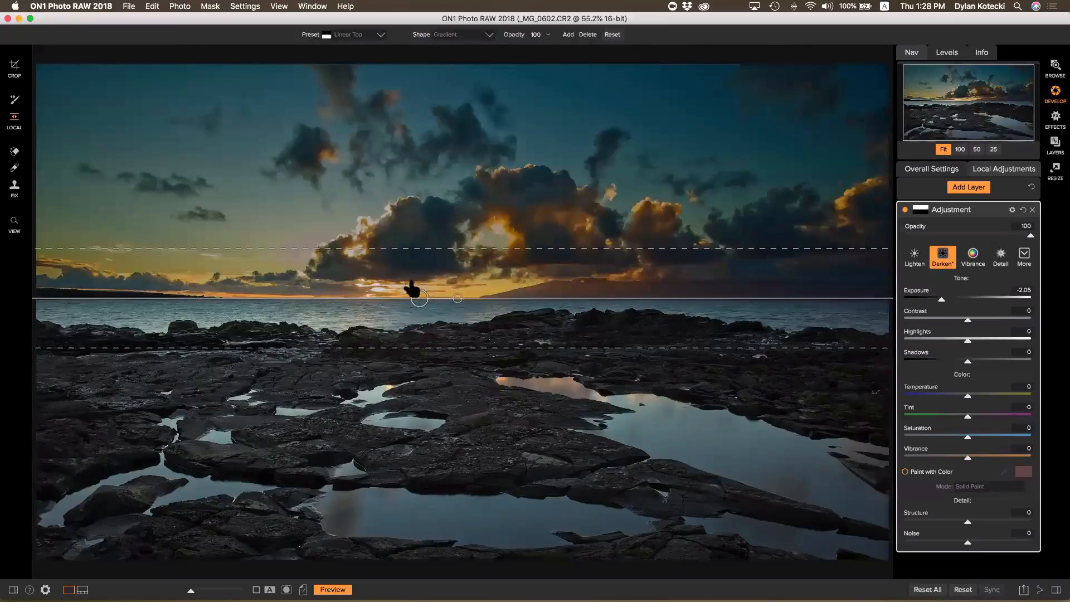
{"action": "left_click_drag", "start_coordinate": [419, 298], "coordinate": [424, 234]}
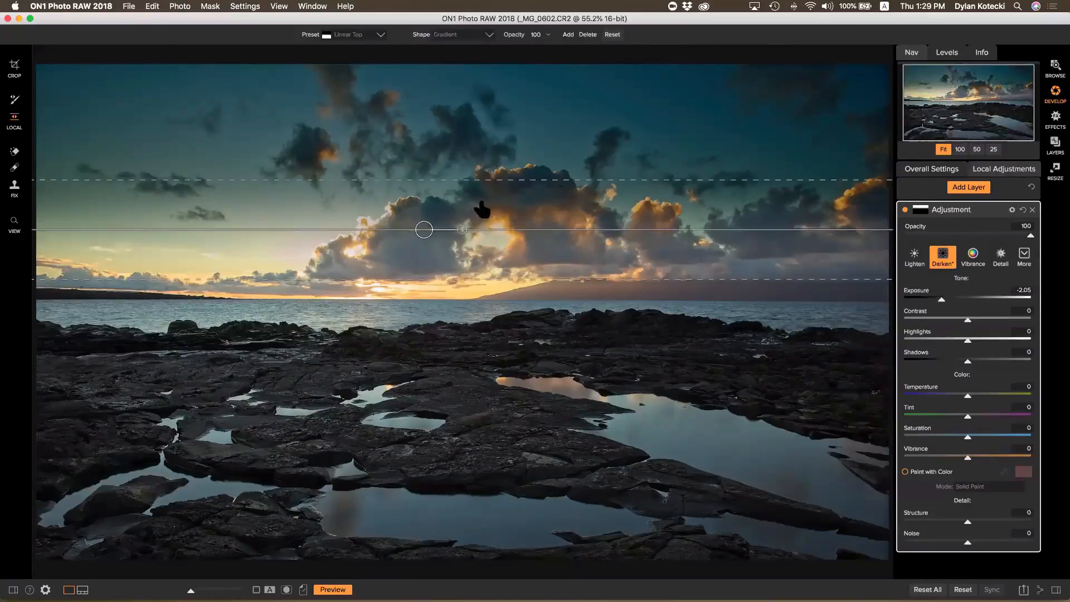
Keep the gradient horizontal, narrow its transition, set it just above the horizon, and view its mask
{"action": "left_click_drag", "start_coordinate": [421, 246], "coordinate": [423, 253]}
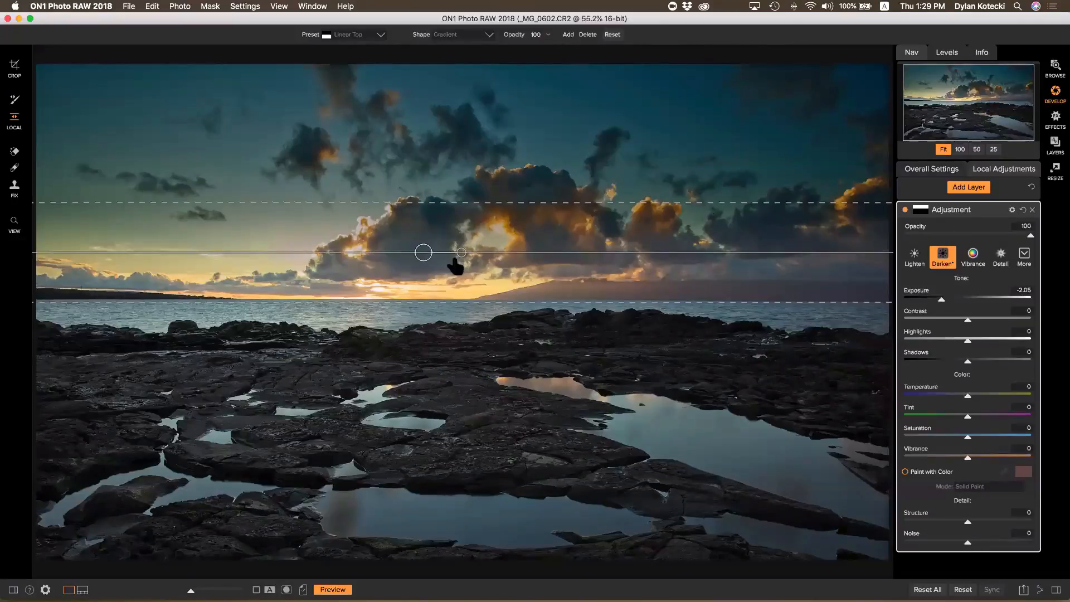
{"action": "left_click_drag", "start_coordinate": [462, 257], "coordinate": [432, 290]}
{"action": "left_click_drag", "start_coordinate": [502, 304], "coordinate": [559, 263]}
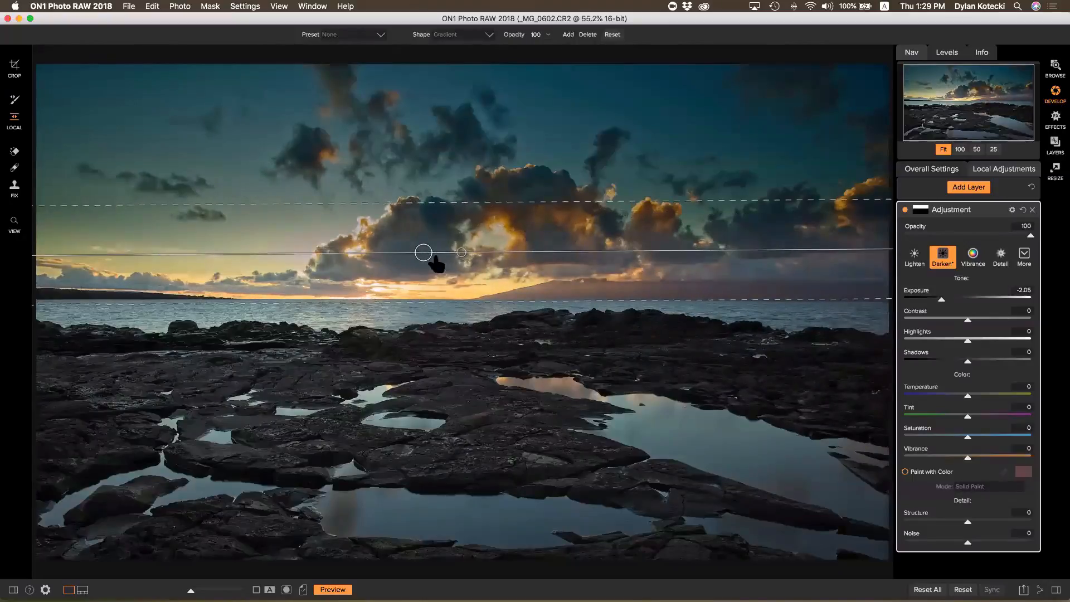
{"action": "mouse_move", "coordinate": [424, 252]}
{"action": "left_mouse_down"}
{"action": "mouse_move", "coordinate": [422, 289]}
{"action": "mouse_move", "coordinate": [430, 272]}
{"action": "left_mouse_up"}
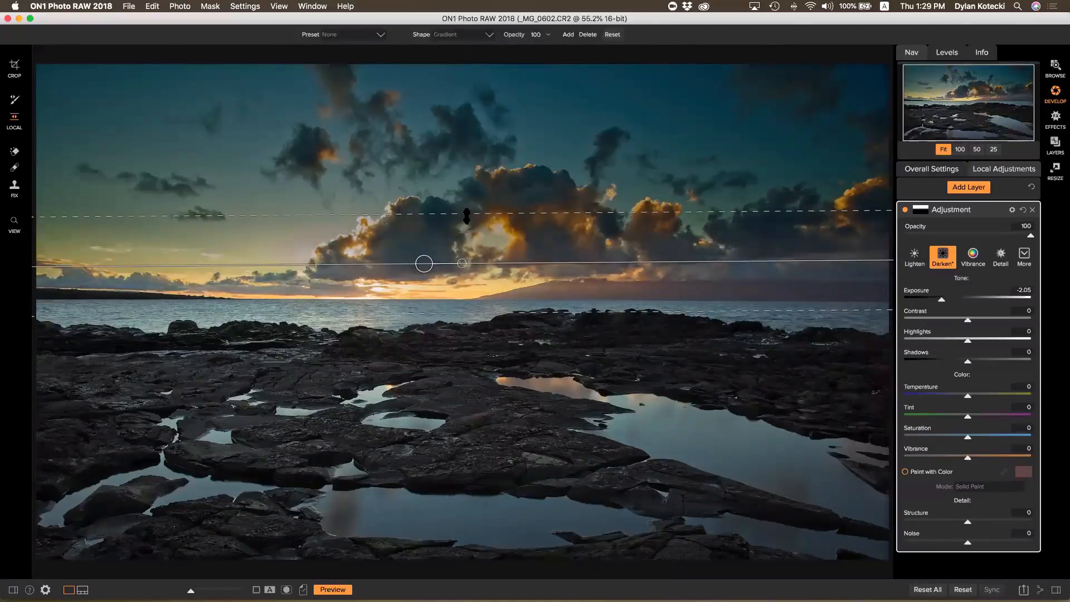
{"action": "left_click_drag", "start_coordinate": [474, 214], "coordinate": [473, 229]}
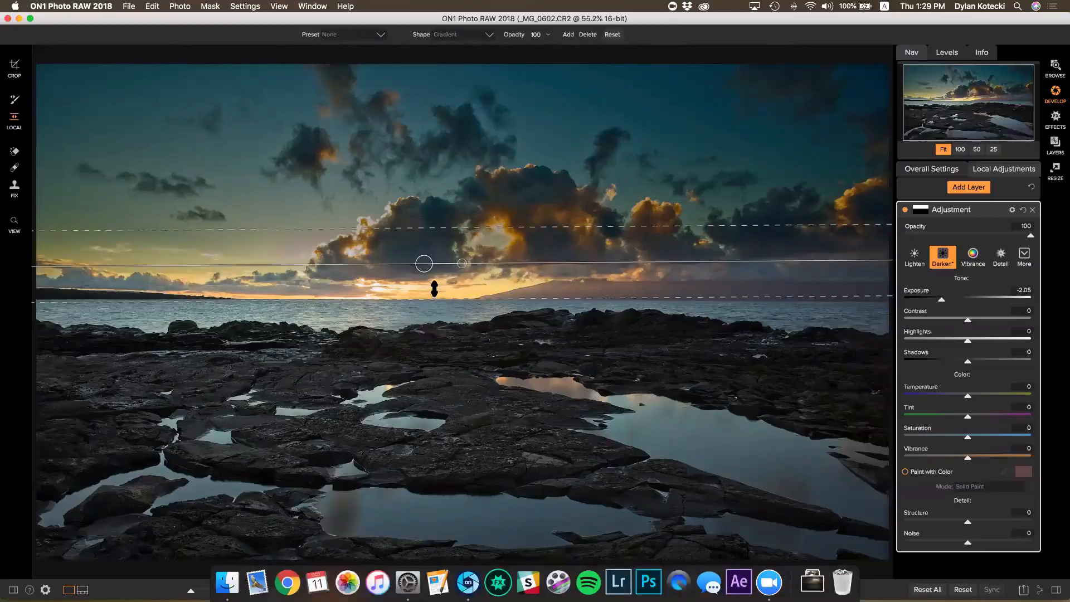
{"action": "mouse_move", "coordinate": [425, 265]}
{"action": "left_mouse_down"}
{"action": "mouse_move", "coordinate": [425, 300]}
{"action": "mouse_move", "coordinate": [425, 254]}
{"action": "mouse_move", "coordinate": [421, 279]}
{"action": "left_mouse_up"}
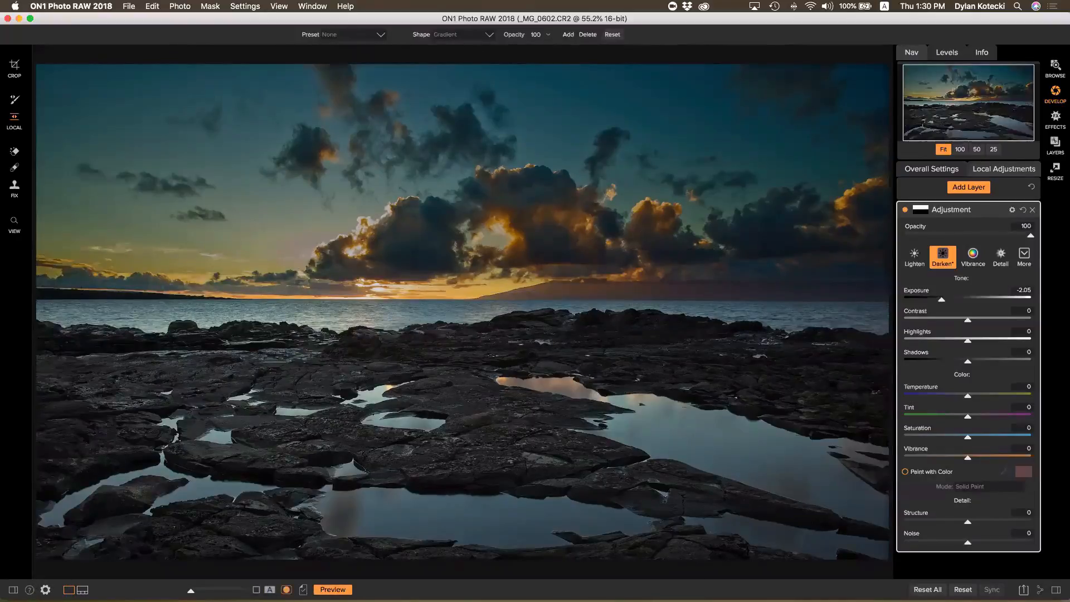
{"action": "left_click", "coordinate": [287, 589]}
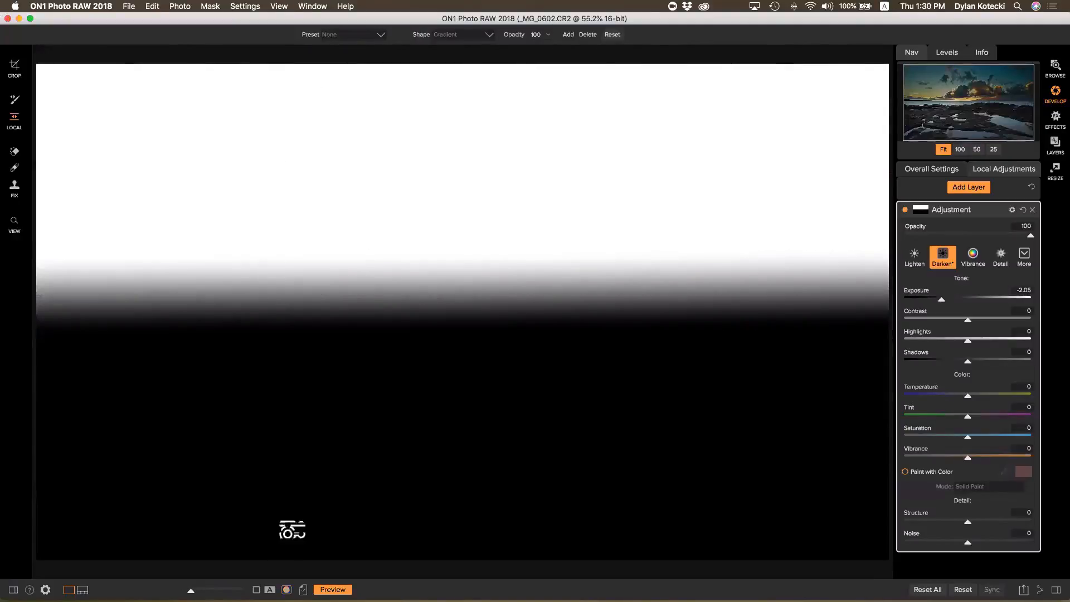
Leave mask view and ease the gradient's exposure from -1.35 to -1.1
{"action": "left_click", "coordinate": [286, 590]}
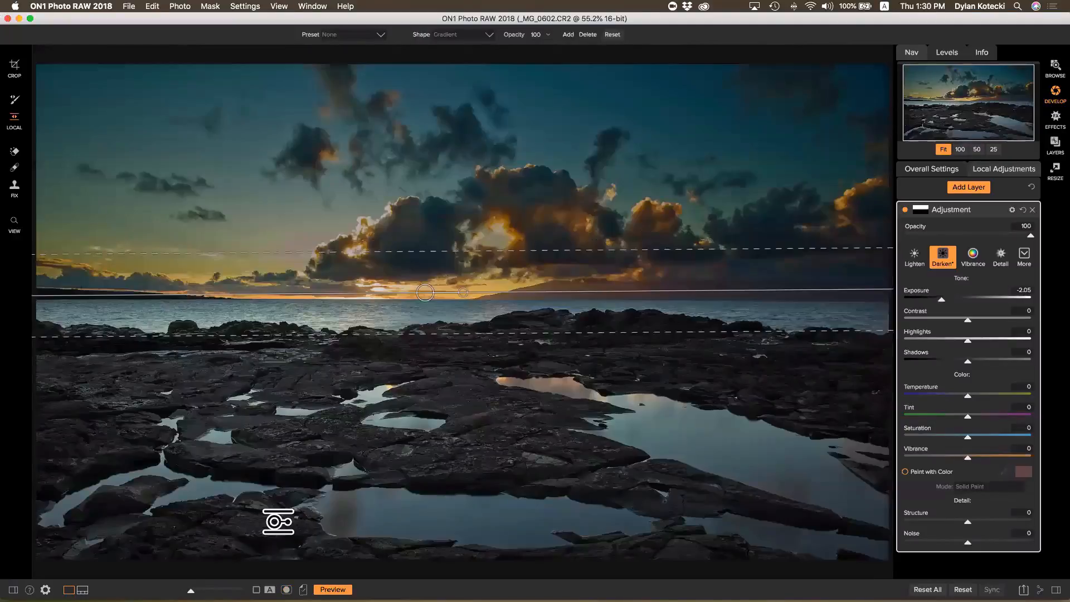
{"action": "left_click", "coordinate": [952, 300]}
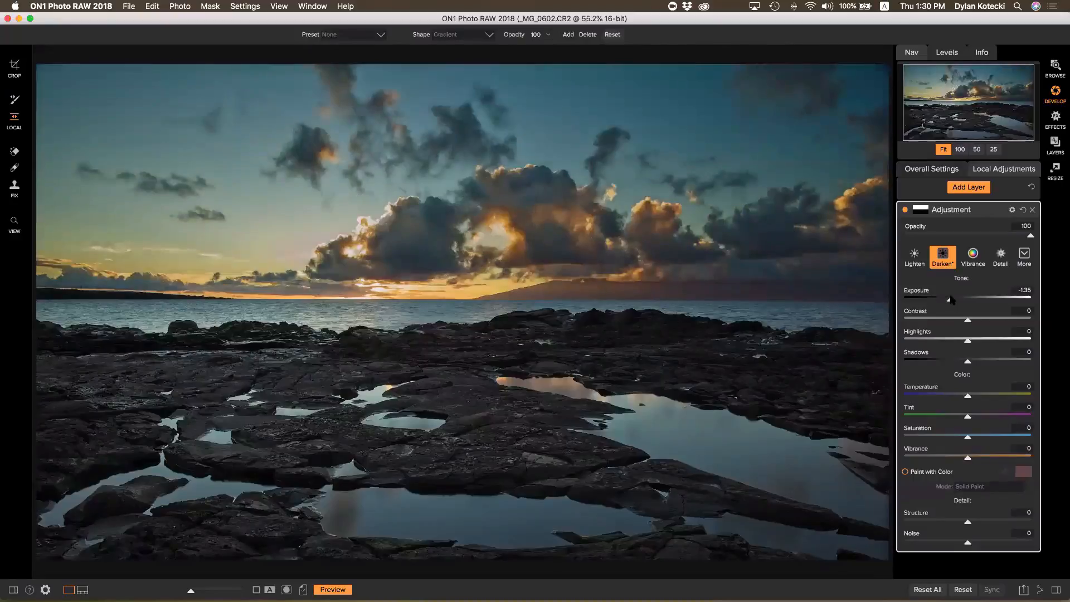
{"action": "left_click_drag", "start_coordinate": [951, 300], "coordinate": [954, 301]}
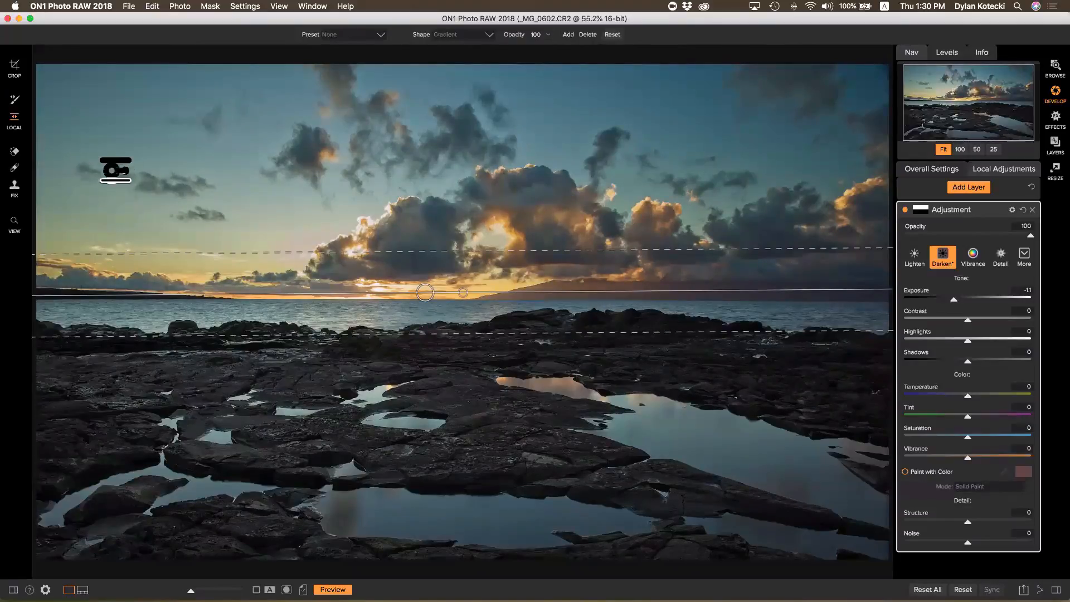
{"action": "key", "text": "k"}
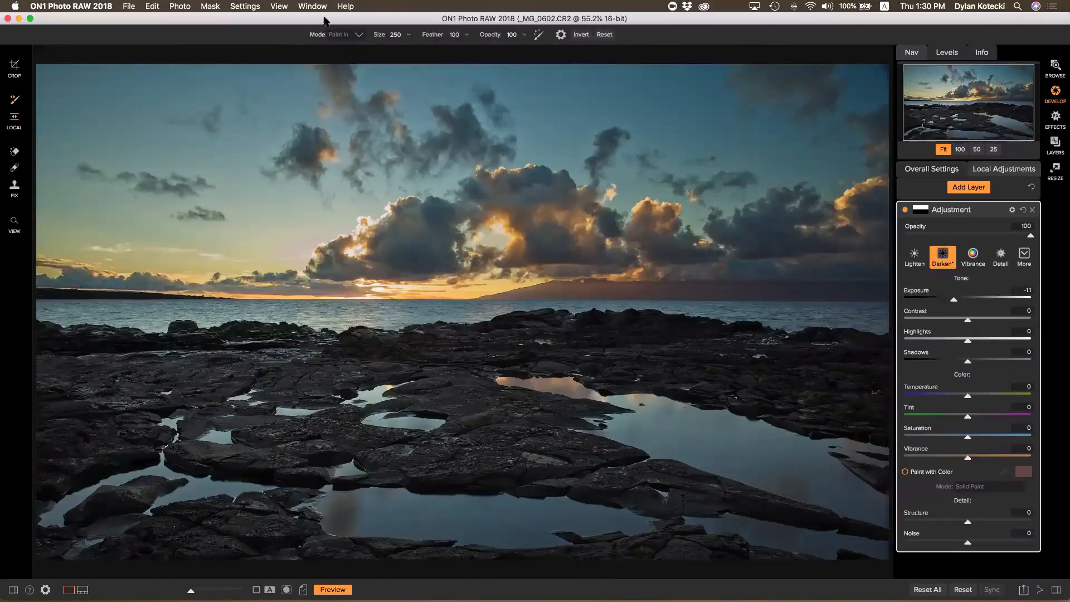
Paint the darkening out over the horizon hills, then paint it in over the horizon cloud bands
{"action": "left_click", "coordinate": [359, 35]}
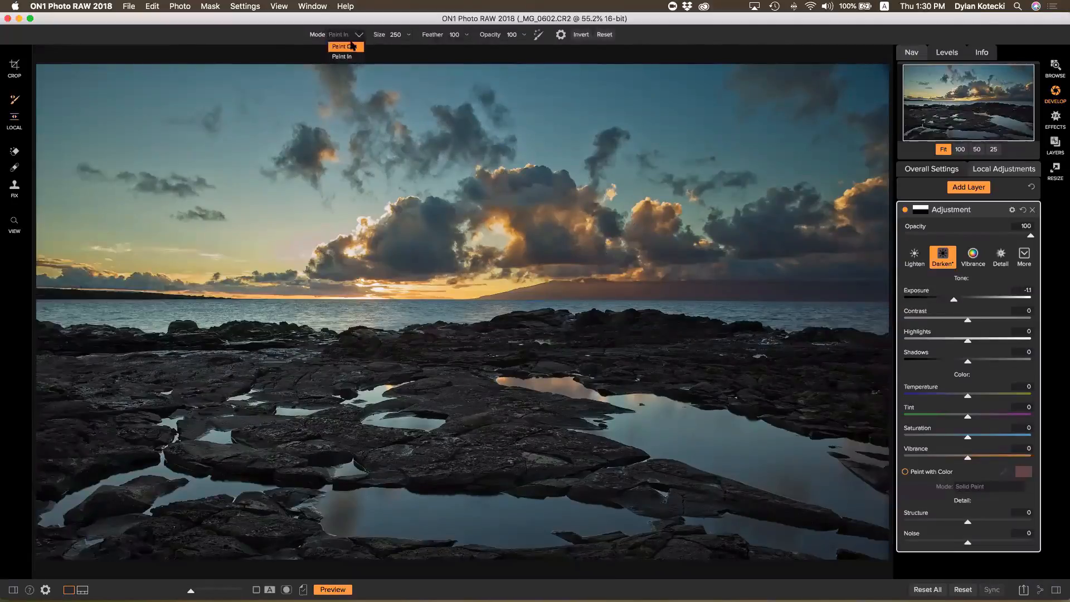
{"action": "left_click", "coordinate": [344, 46]}
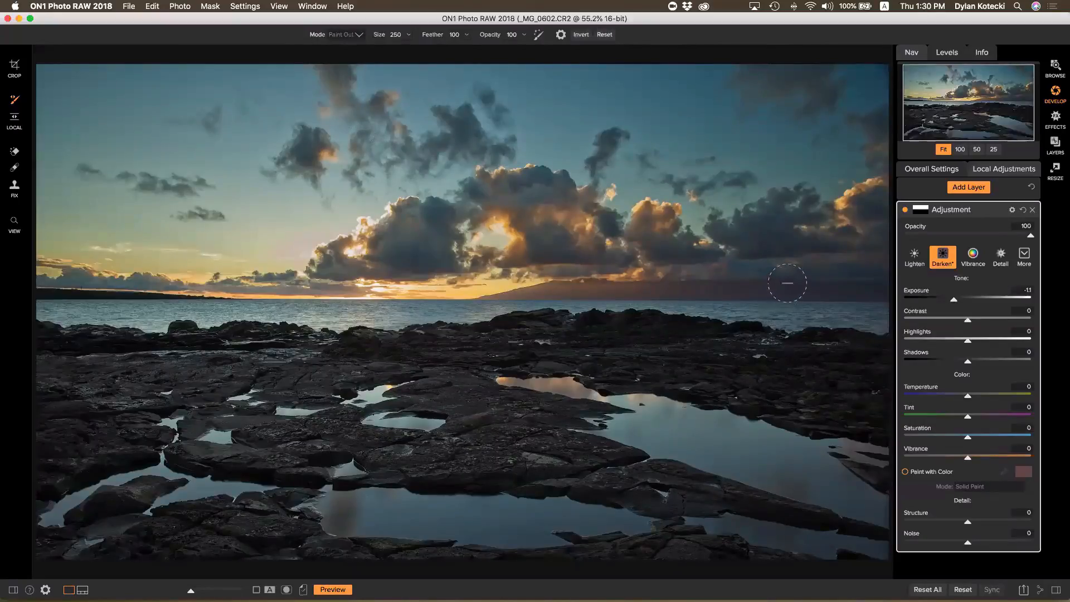
{"action": "left_click_drag", "start_coordinate": [726, 286], "coordinate": [545, 291]}
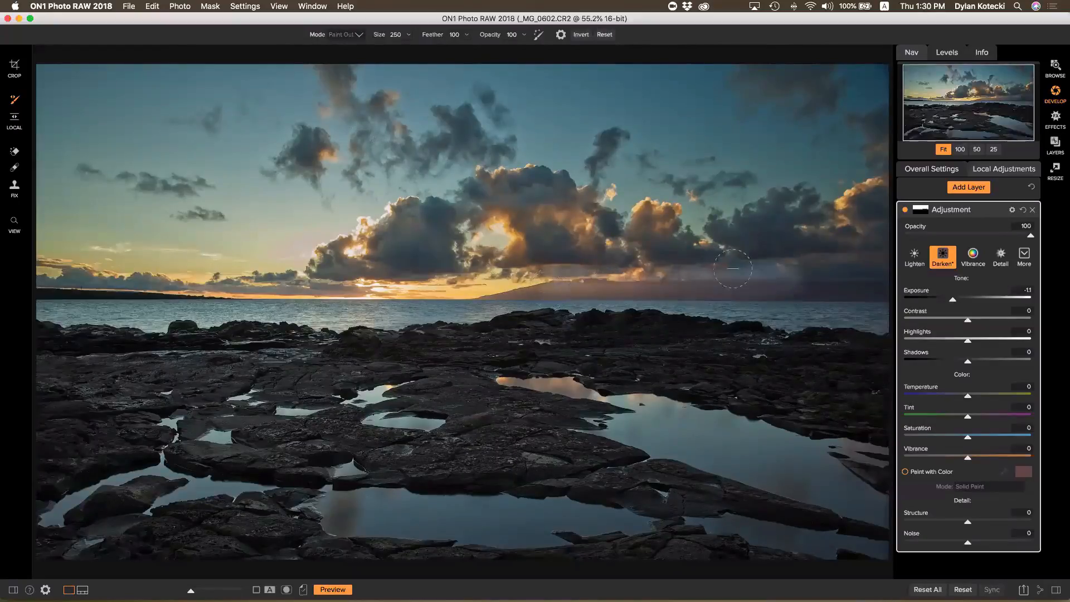
{"action": "mouse_move", "coordinate": [733, 269]}
{"action": "left_mouse_down"}
{"action": "mouse_move", "coordinate": [882, 269]}
{"action": "mouse_move", "coordinate": [744, 290]}
{"action": "mouse_move", "coordinate": [856, 300]}
{"action": "mouse_move", "coordinate": [835, 301]}
{"action": "left_mouse_up"}
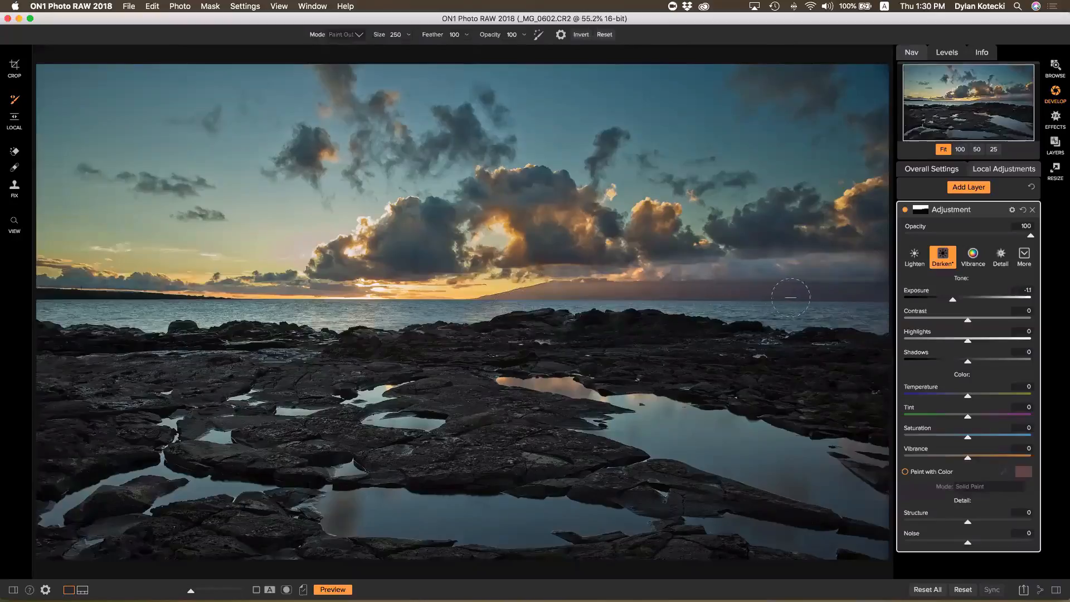
{"action": "key", "text": "x"}
{"action": "mouse_move", "coordinate": [811, 248]}
{"action": "left_mouse_down"}
{"action": "mouse_move", "coordinate": [647, 258]}
{"action": "mouse_move", "coordinate": [528, 243]}
{"action": "mouse_move", "coordinate": [724, 266]}
{"action": "mouse_move", "coordinate": [900, 266]}
{"action": "mouse_move", "coordinate": [797, 263]}
{"action": "left_mouse_up"}
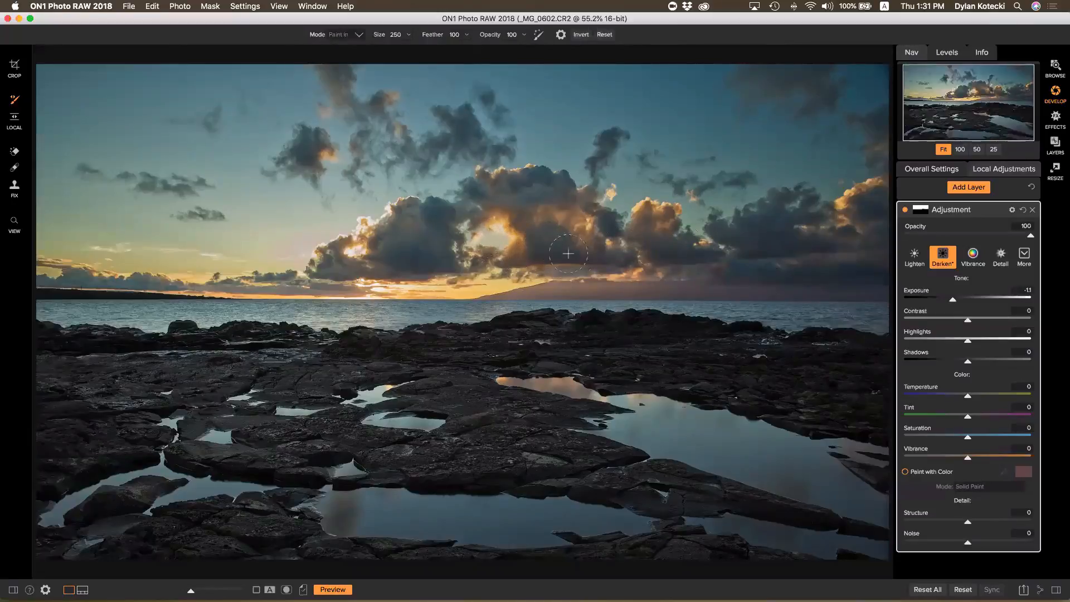
{"action": "left_click_drag", "start_coordinate": [568, 253], "coordinate": [669, 268]}
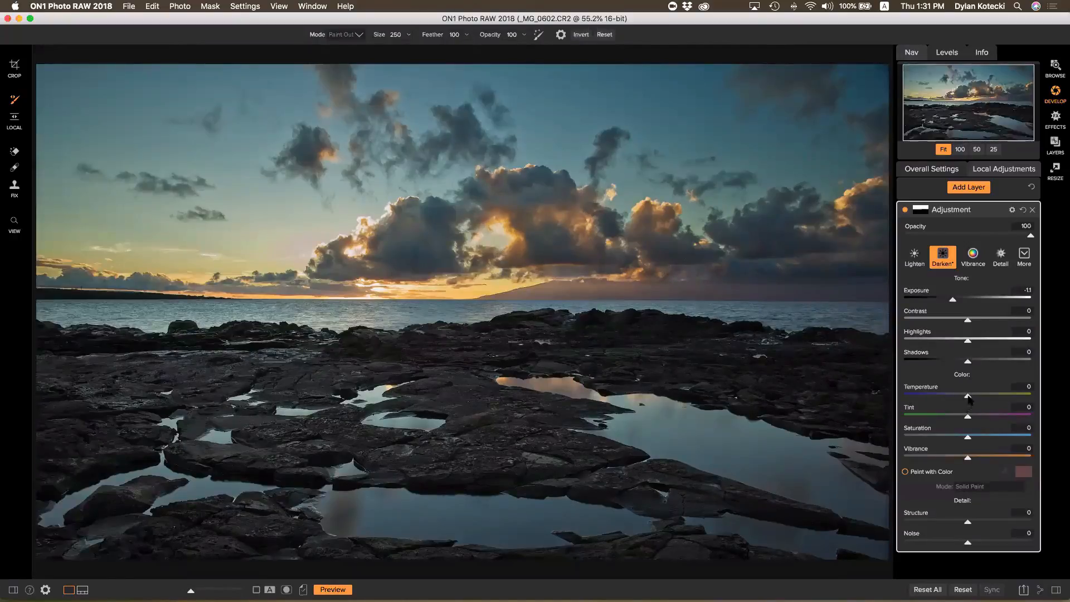
Try warmer and cooler layer Temperature, resetting it to 0 each time
{"action": "left_click_drag", "start_coordinate": [979, 398], "coordinate": [965, 396]}
{"action": "double_click", "coordinate": [919, 388]}
{"action": "left_click_drag", "start_coordinate": [967, 397], "coordinate": [933, 398]}
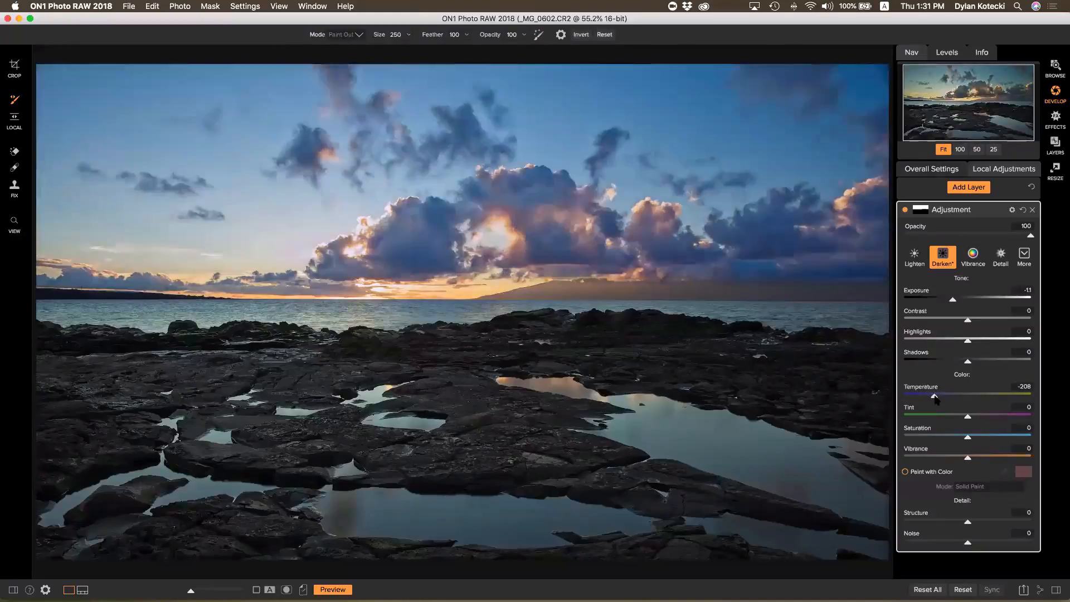
{"action": "double_click", "coordinate": [927, 388]}
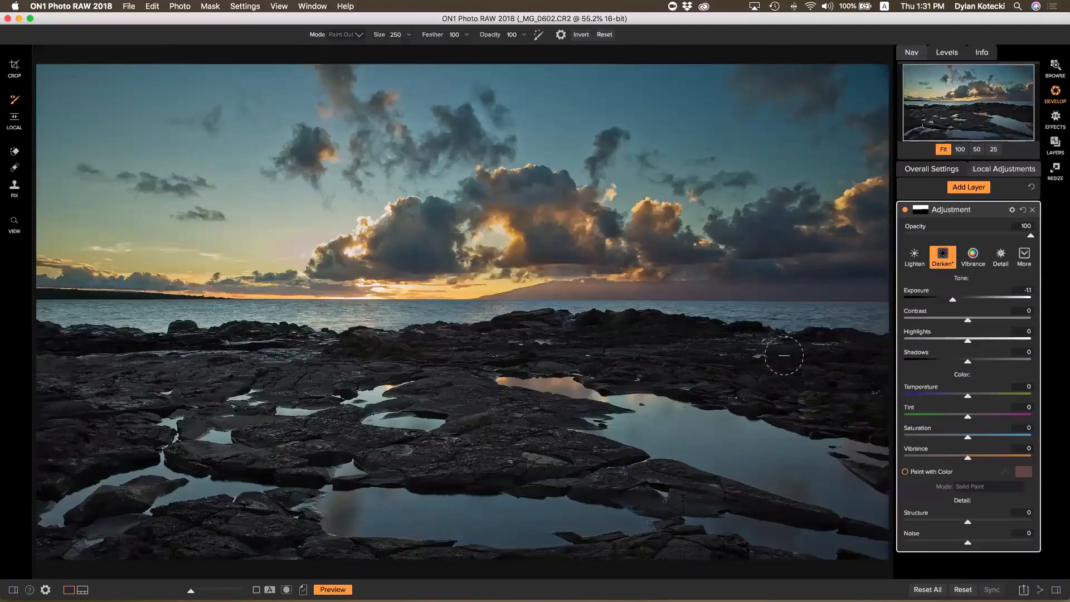
Paint a Vibrance layer with Saturation 10 over the sun glow at 12% opacity, then return to Browse
{"action": "left_click", "coordinate": [968, 188]}
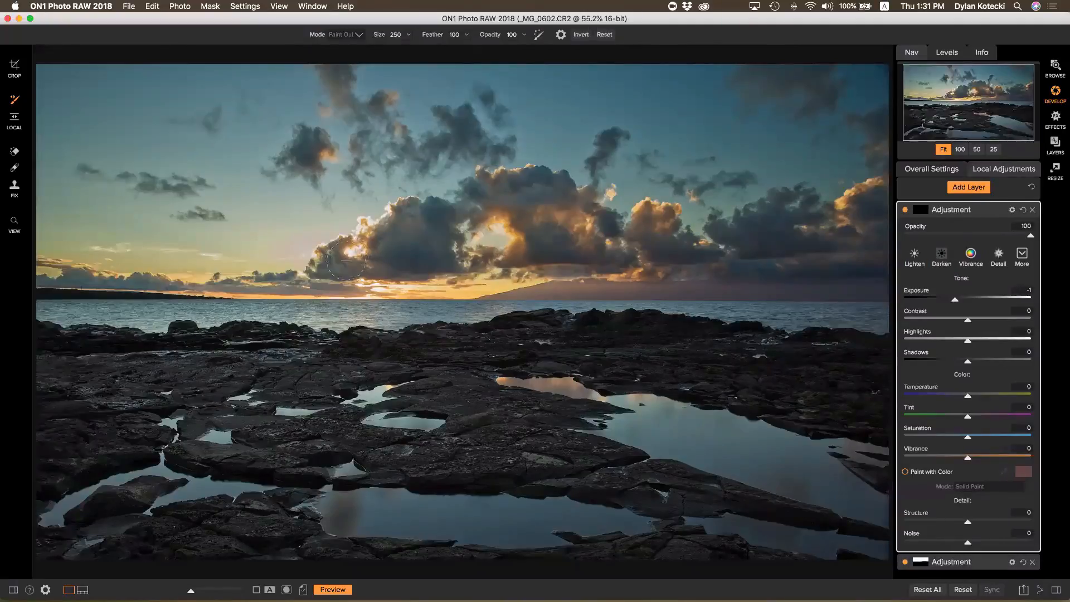
{"action": "key", "text": "x"}
{"action": "left_click", "coordinate": [971, 256]}
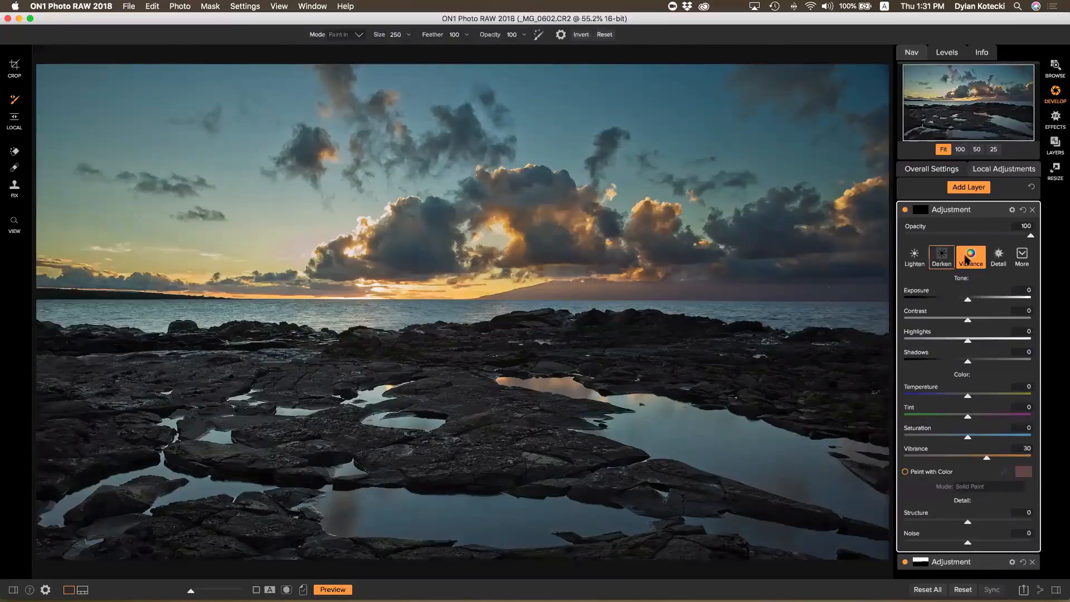
{"action": "left_click", "coordinate": [975, 438]}
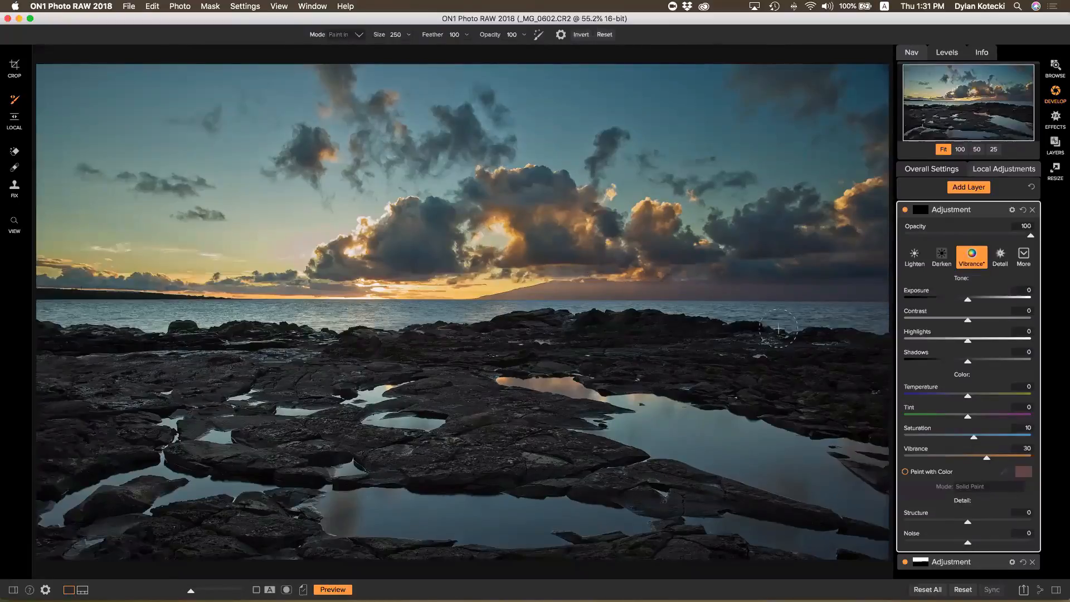
{"action": "mouse_move", "coordinate": [499, 234]}
{"action": "left_mouse_down"}
{"action": "mouse_move", "coordinate": [399, 294]}
{"action": "mouse_move", "coordinate": [472, 265]}
{"action": "mouse_move", "coordinate": [448, 260]}
{"action": "mouse_move", "coordinate": [503, 238]}
{"action": "left_mouse_up"}
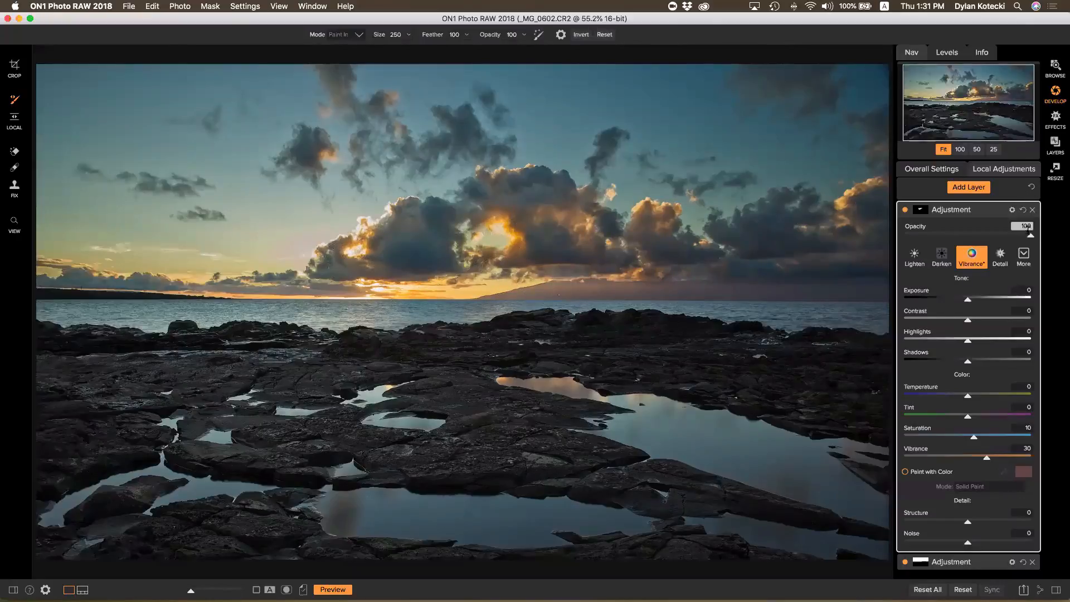
{"action": "left_click_drag", "start_coordinate": [1030, 236], "coordinate": [925, 238]}
{"action": "left_click", "coordinate": [1055, 69]}
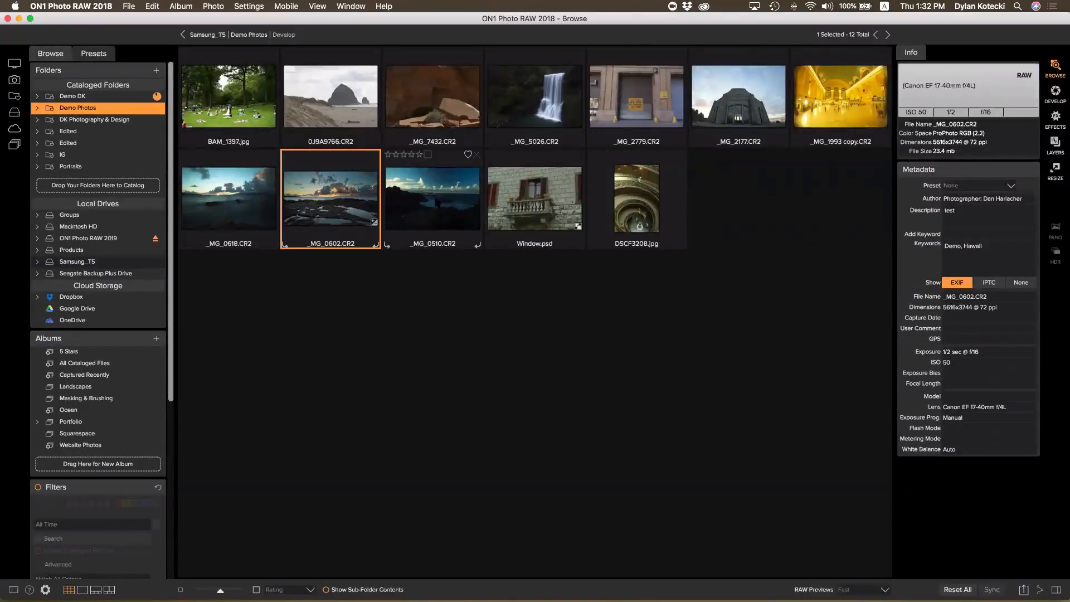
Add _MG_0510.CR2 to the selection, dismiss its context menu, and go up to Demo Photos
{"action": "left_click", "coordinate": [438, 203], "text": "super"}
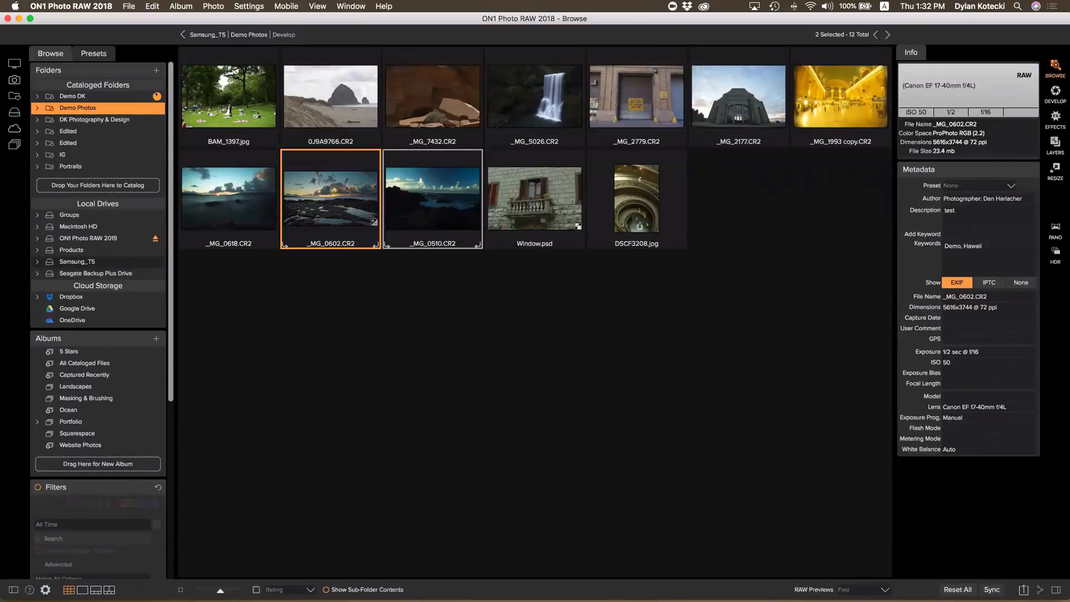
{"action": "right_click", "coordinate": [355, 198]}
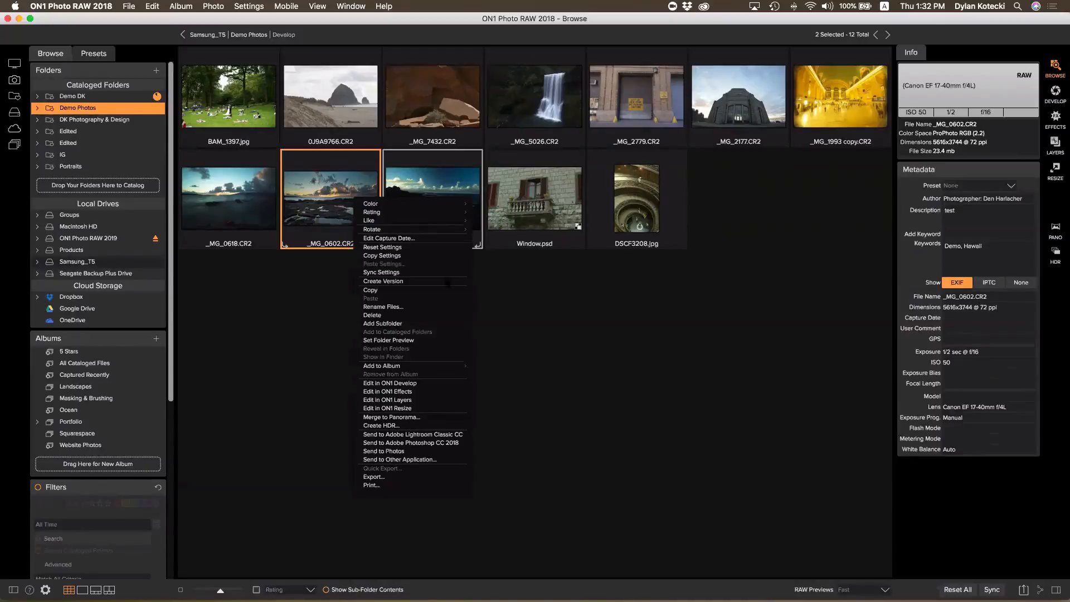
{"action": "left_click", "coordinate": [606, 322]}
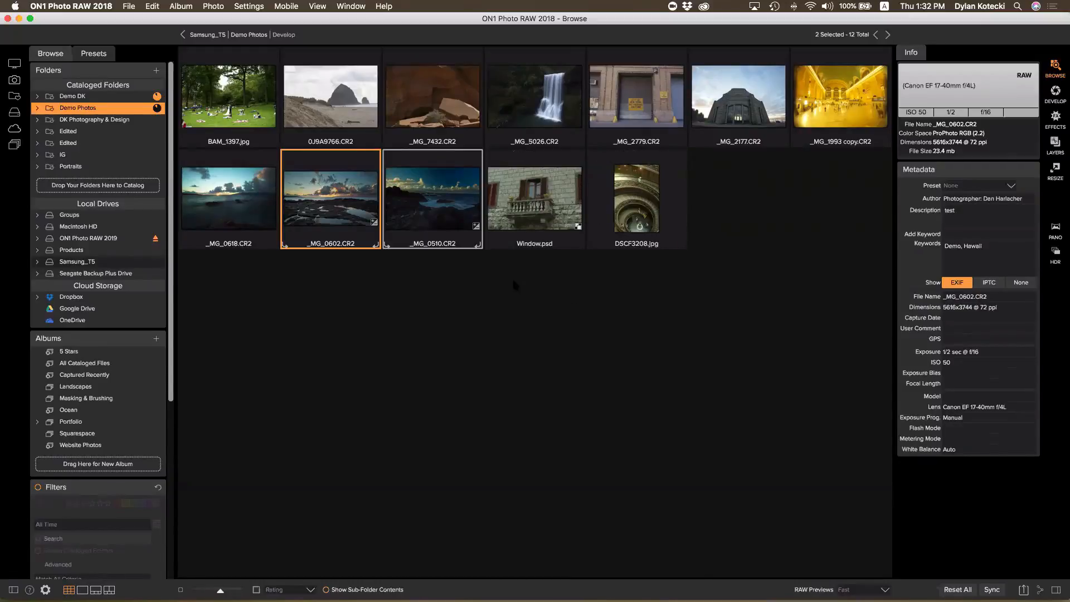
{"action": "left_click", "coordinate": [248, 35]}
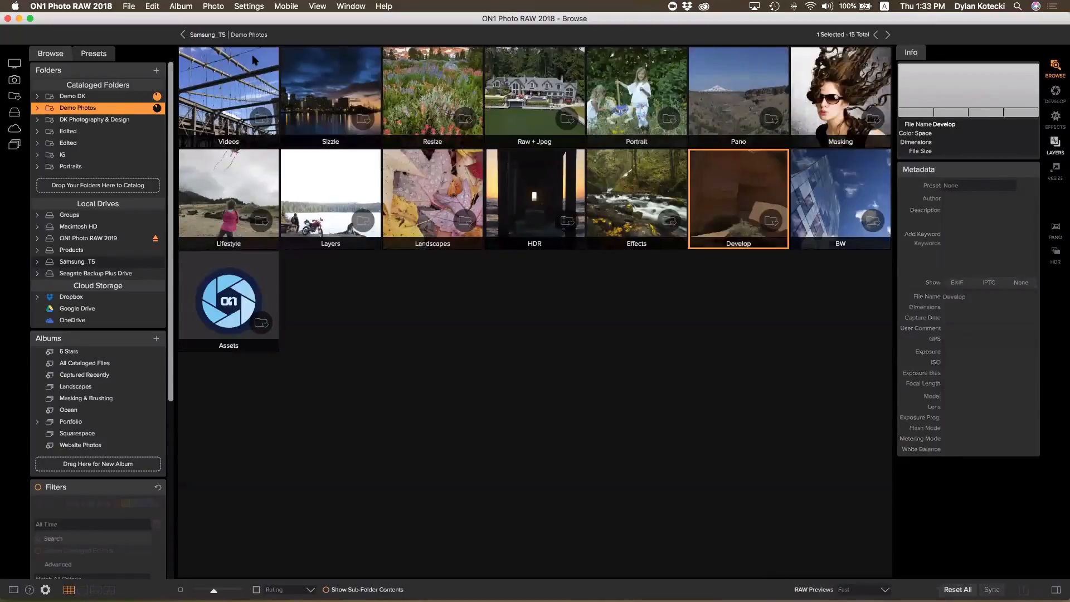
Open HDR > Pier and select its three images
{"action": "left_click", "coordinate": [530, 177]}
{"action": "double_click", "coordinate": [530, 177]}
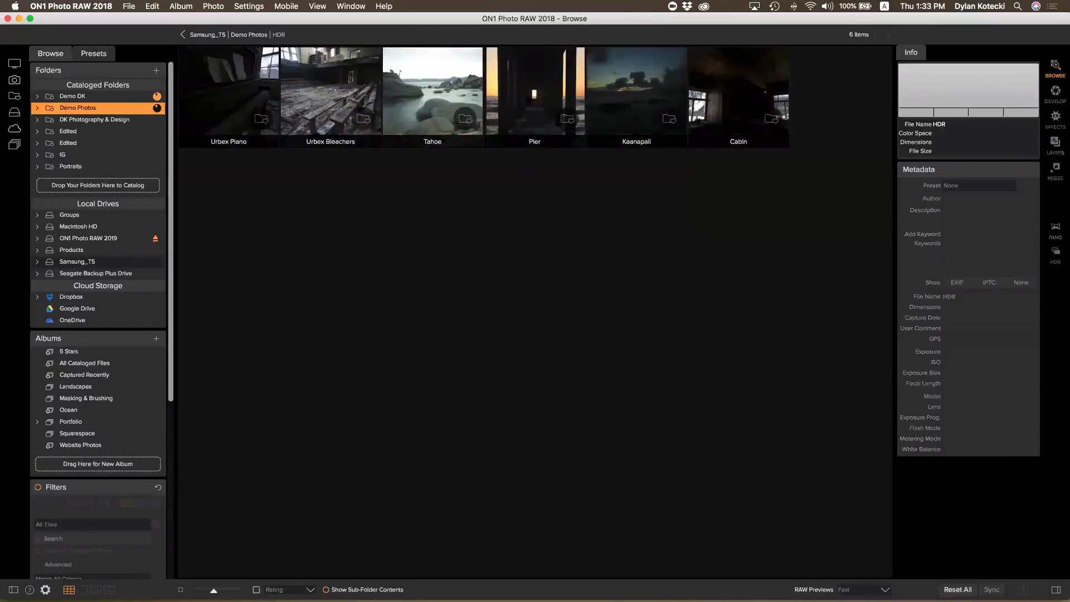
{"action": "left_click", "coordinate": [527, 94]}
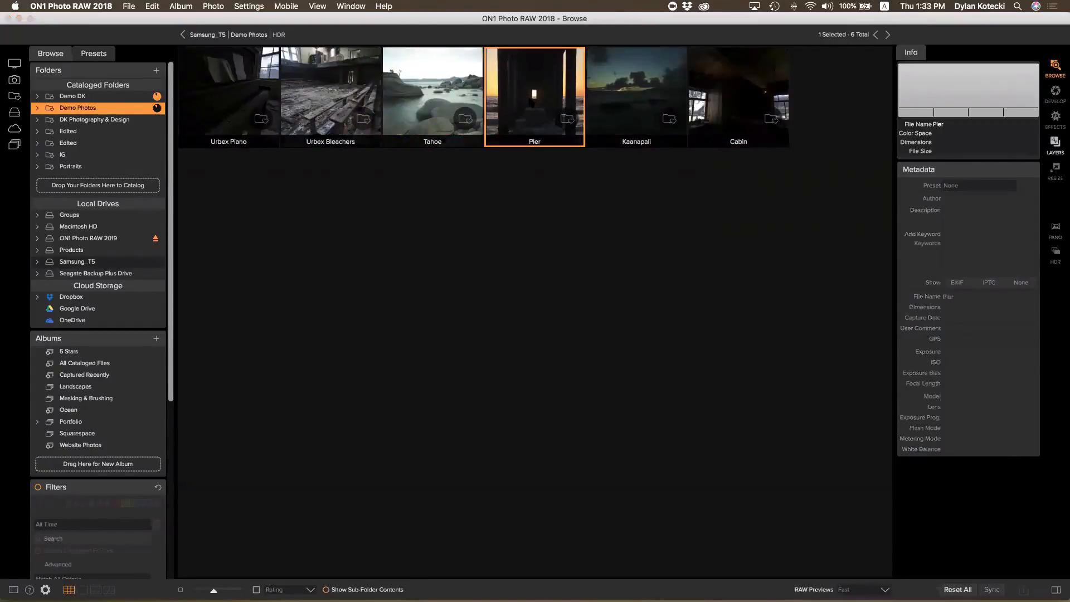
{"action": "double_click", "coordinate": [527, 94]}
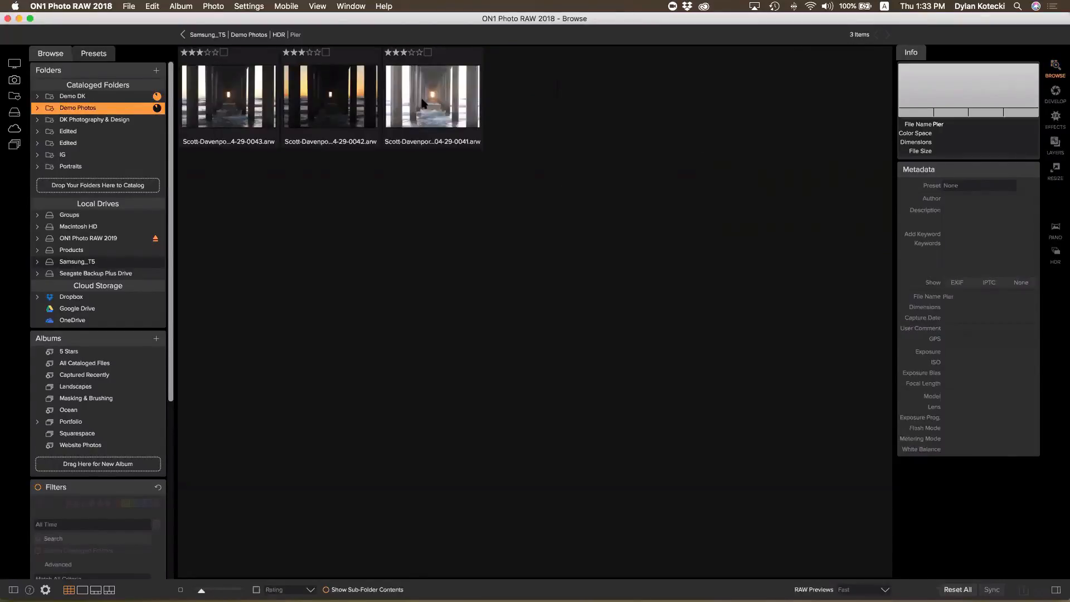
{"action": "left_click", "coordinate": [234, 99]}
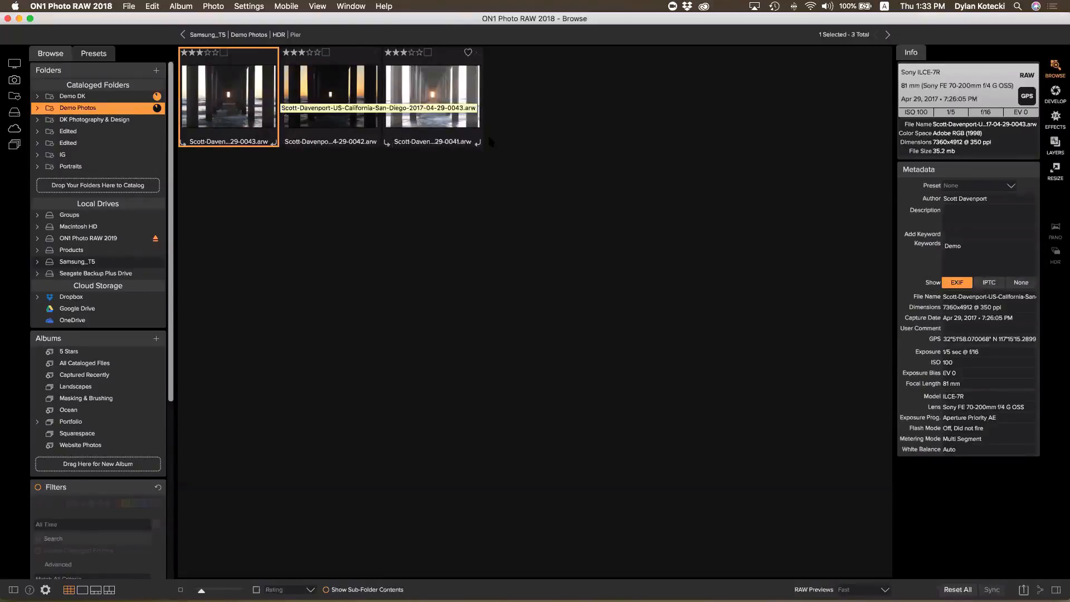
{"action": "left_click", "coordinate": [446, 120], "text": "shift"}
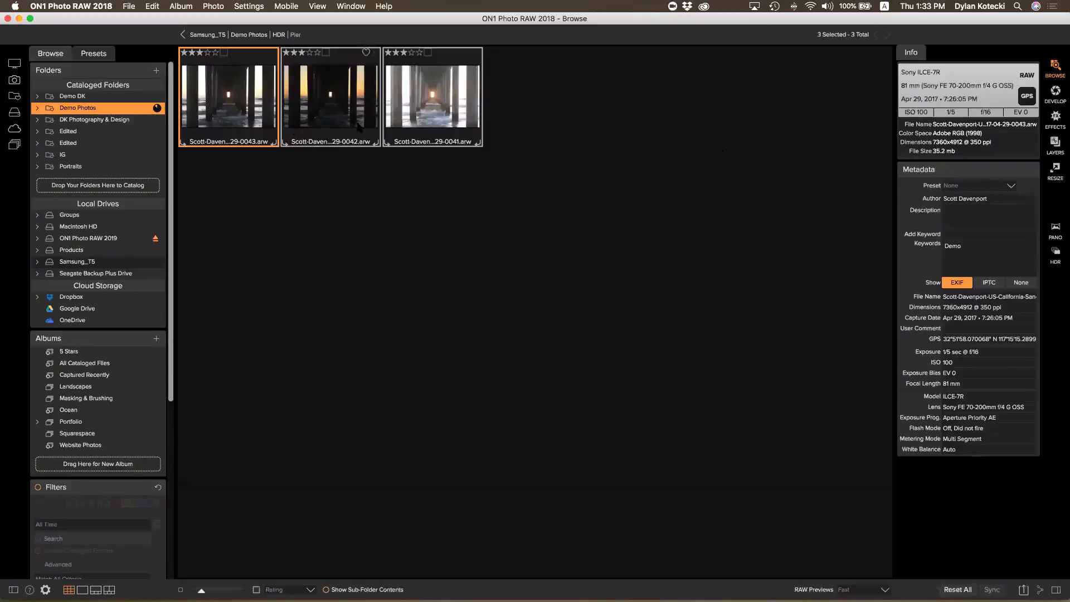
{"action": "left_click", "coordinate": [457, 125]}
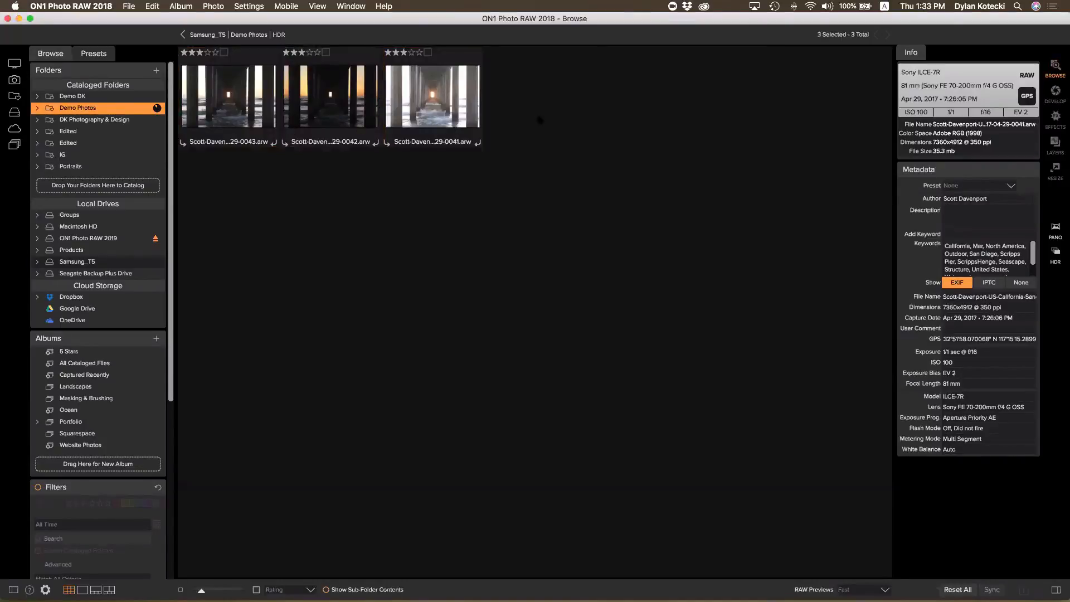
Open the Kaanapali folder and select all six exposures
{"action": "double_click", "coordinate": [636, 106]}
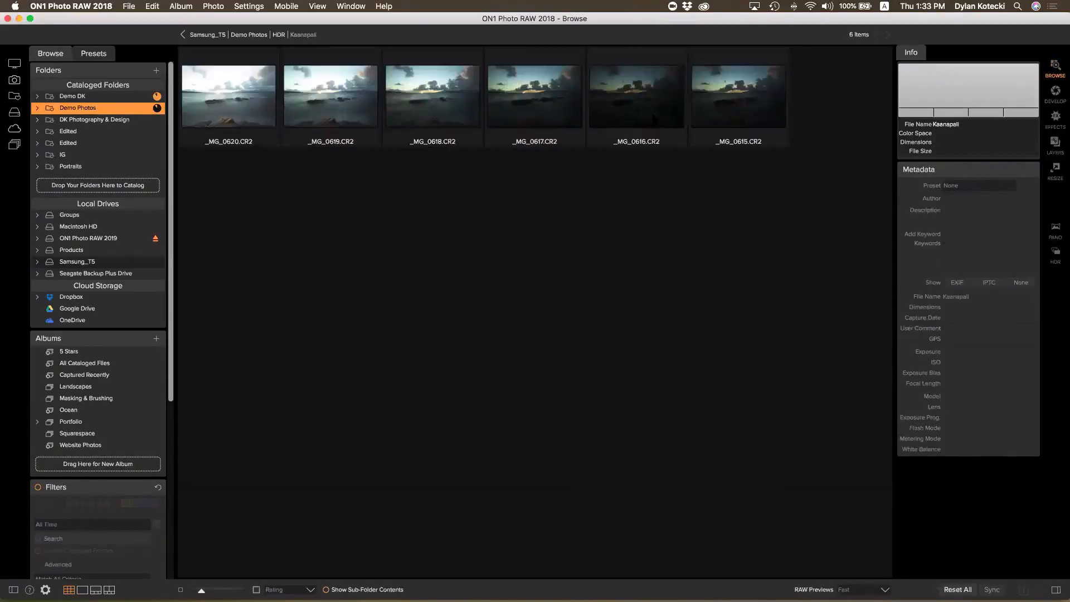
{"action": "left_click", "coordinate": [217, 94]}
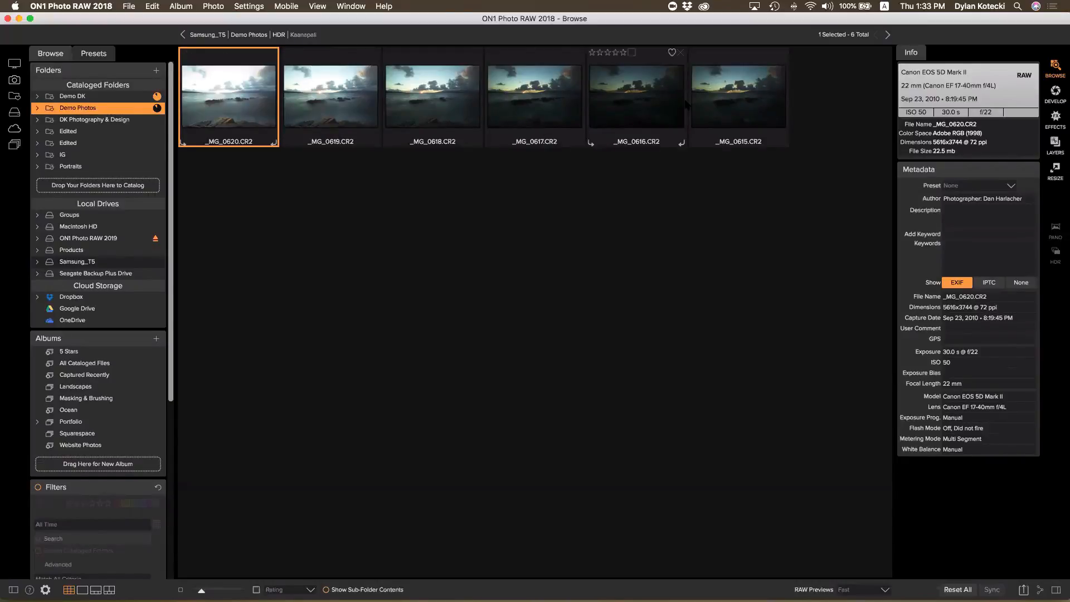
{"action": "key", "text": "super+a"}
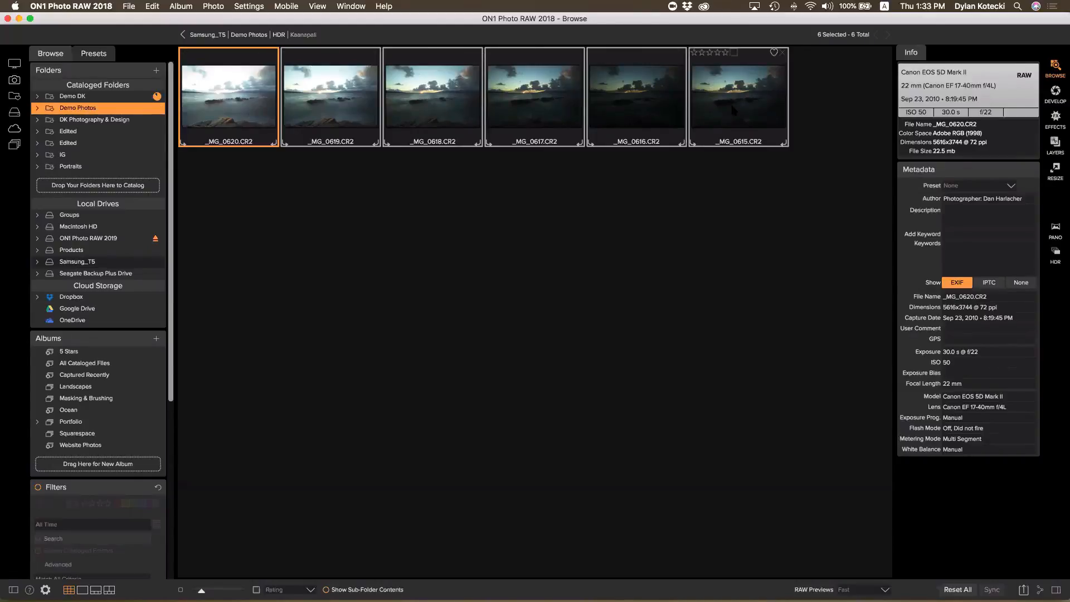
Preview an HDR merge without _MG_0616, 0618, 0619 and 0620, then close it and return to HDR
{"action": "left_click", "coordinate": [1056, 251]}
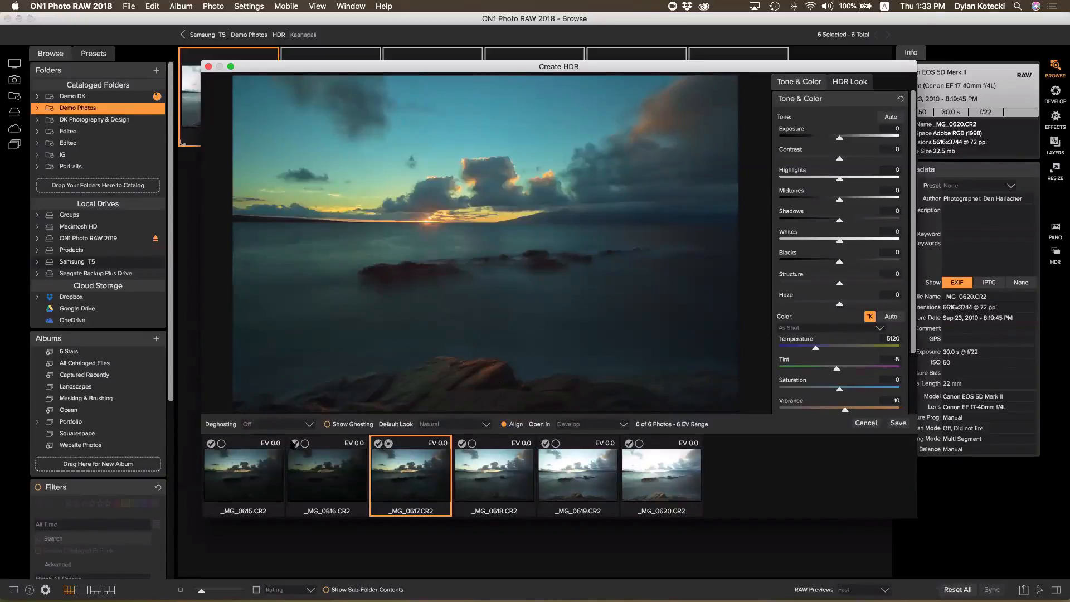
{"action": "left_click", "coordinate": [294, 444]}
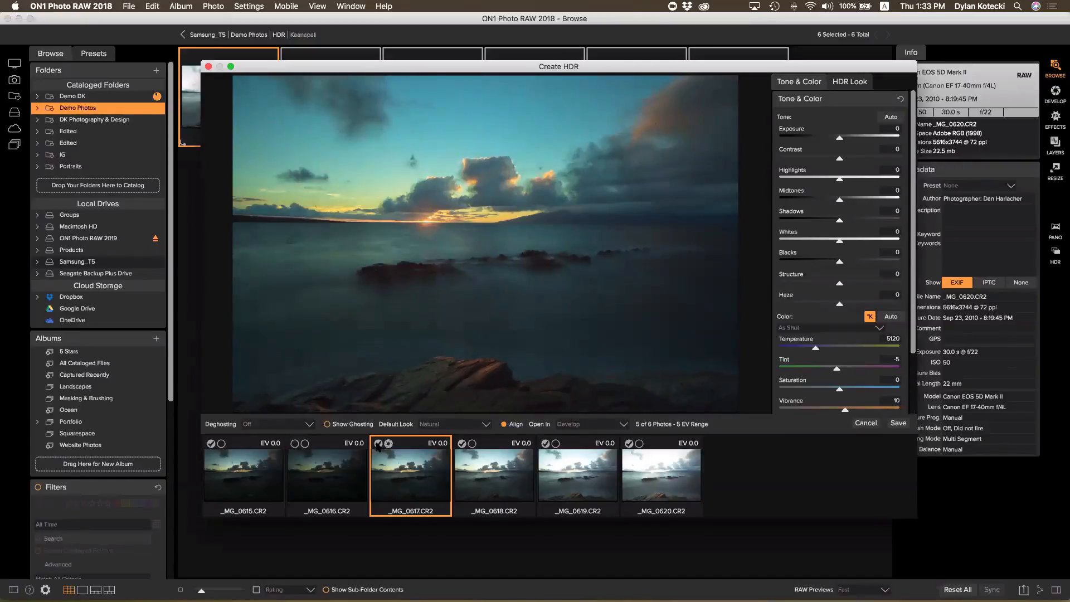
{"action": "left_click", "coordinate": [462, 444]}
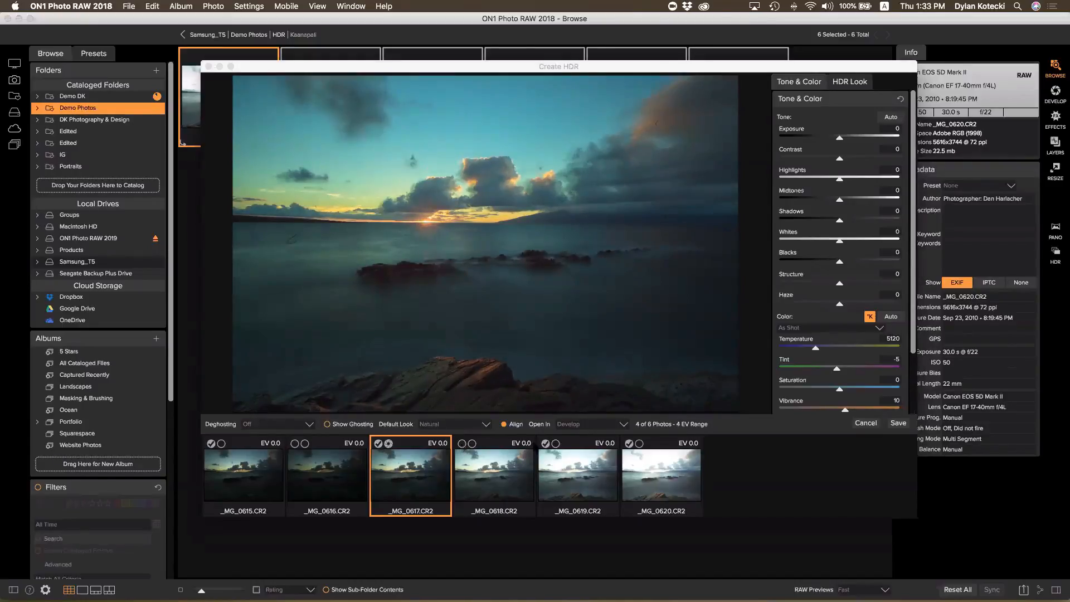
{"action": "left_click", "coordinate": [545, 444]}
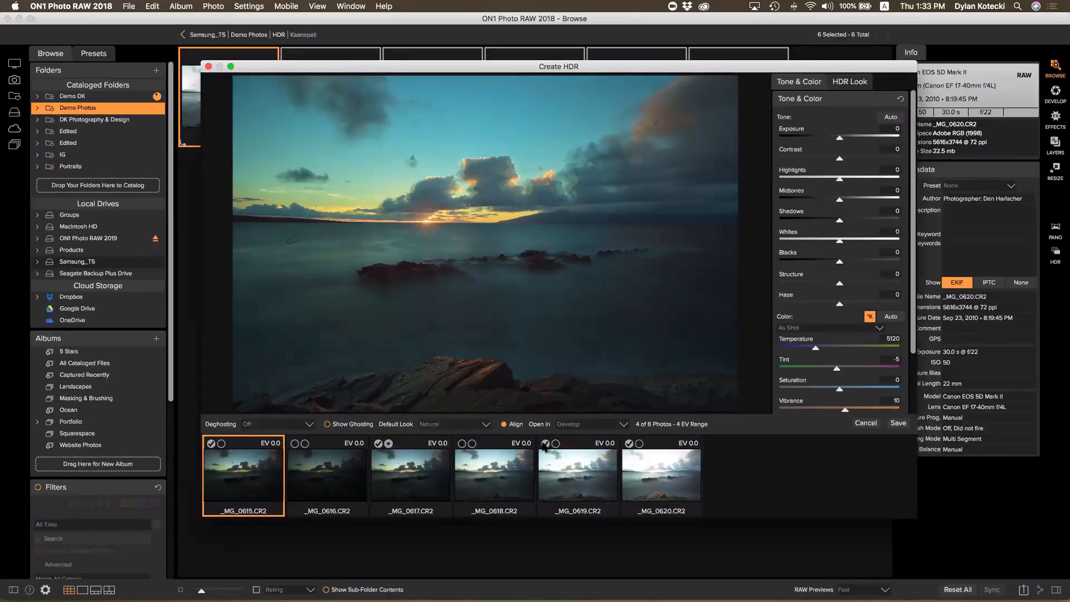
{"action": "left_click", "coordinate": [629, 444]}
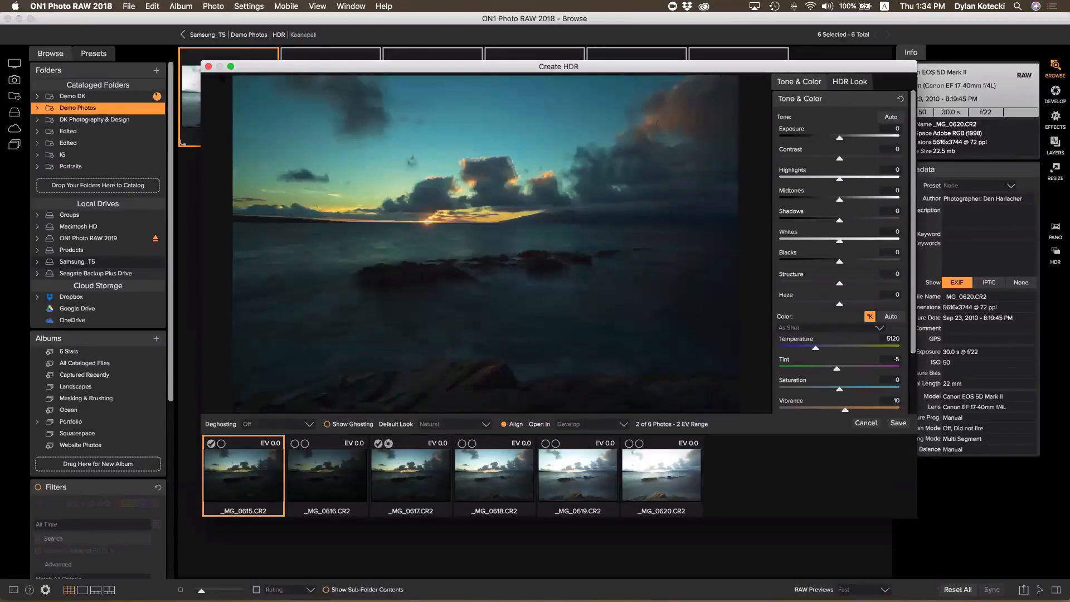
{"action": "left_click", "coordinate": [207, 66]}
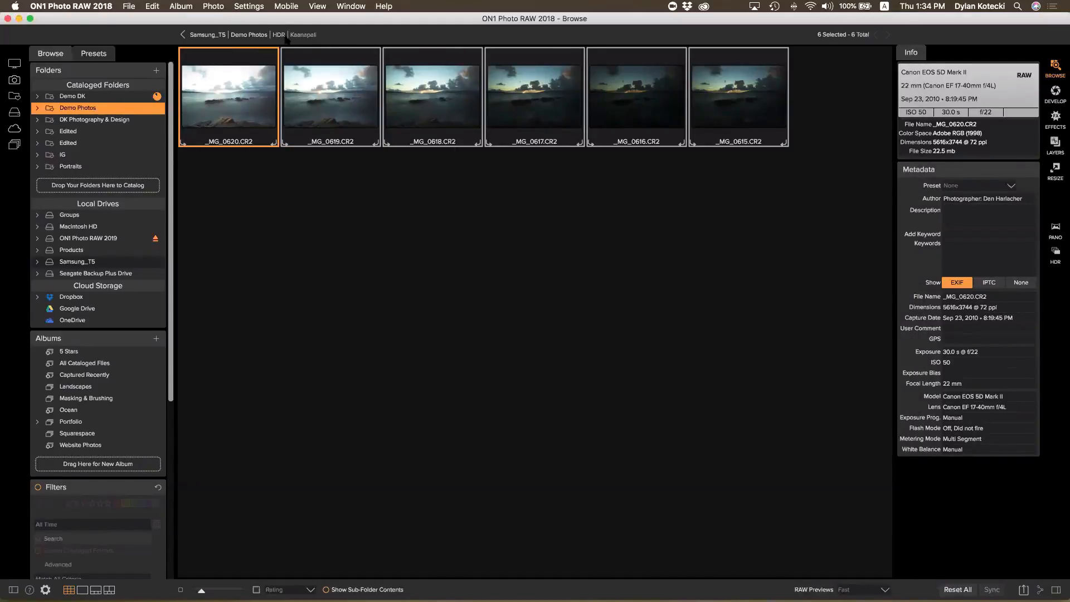
{"action": "left_click", "coordinate": [279, 35]}
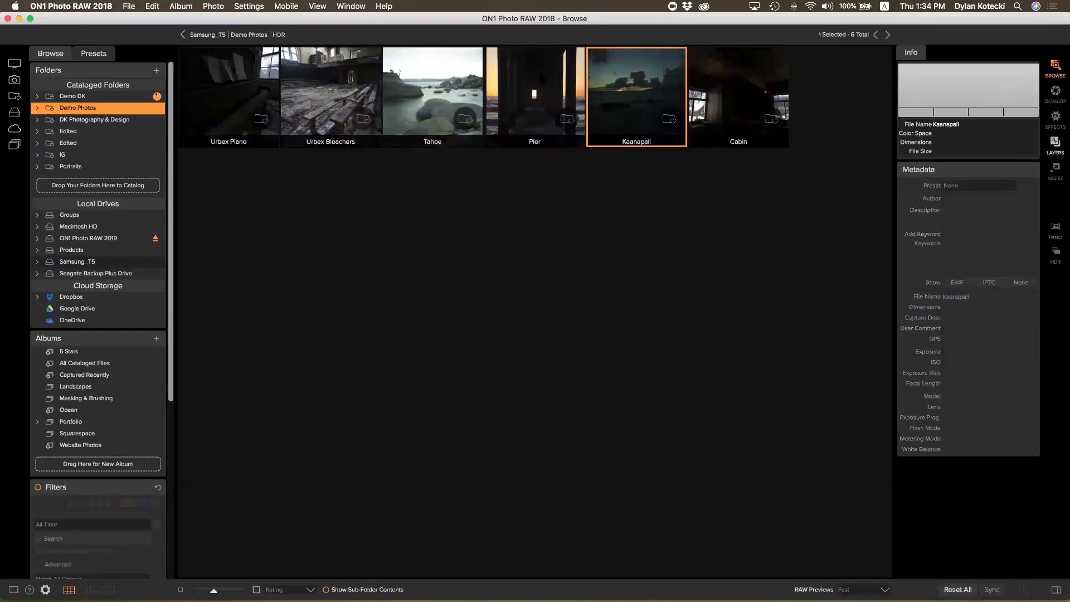
Open the Pier folder, select its three bracketed exposures and send them to Create HDR
{"action": "left_click", "coordinate": [541, 78]}
{"action": "double_click", "coordinate": [541, 78]}
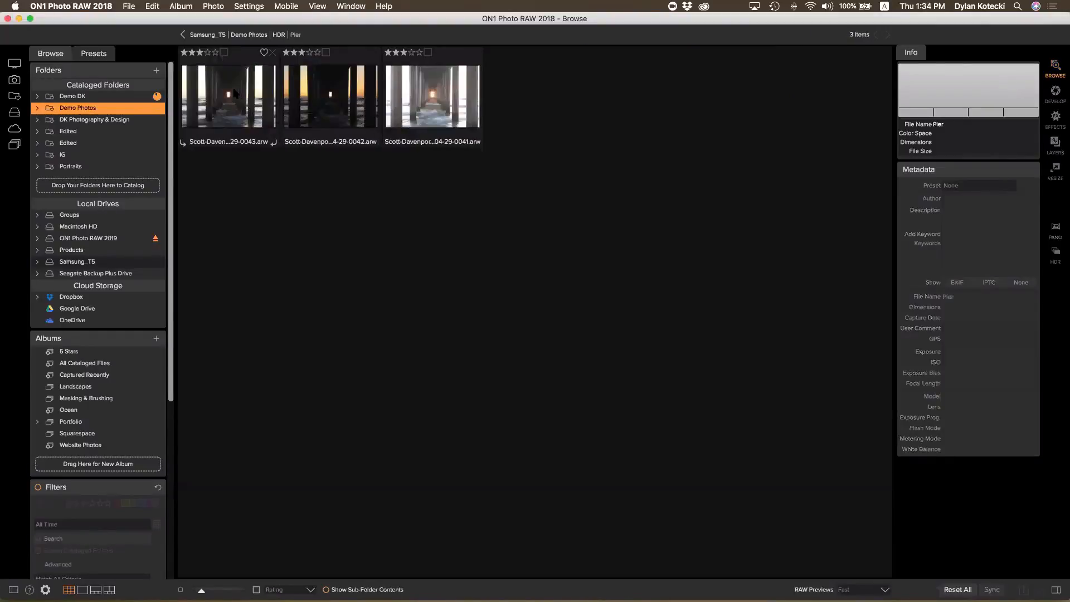
{"action": "left_click", "coordinate": [419, 110], "text": "shift"}
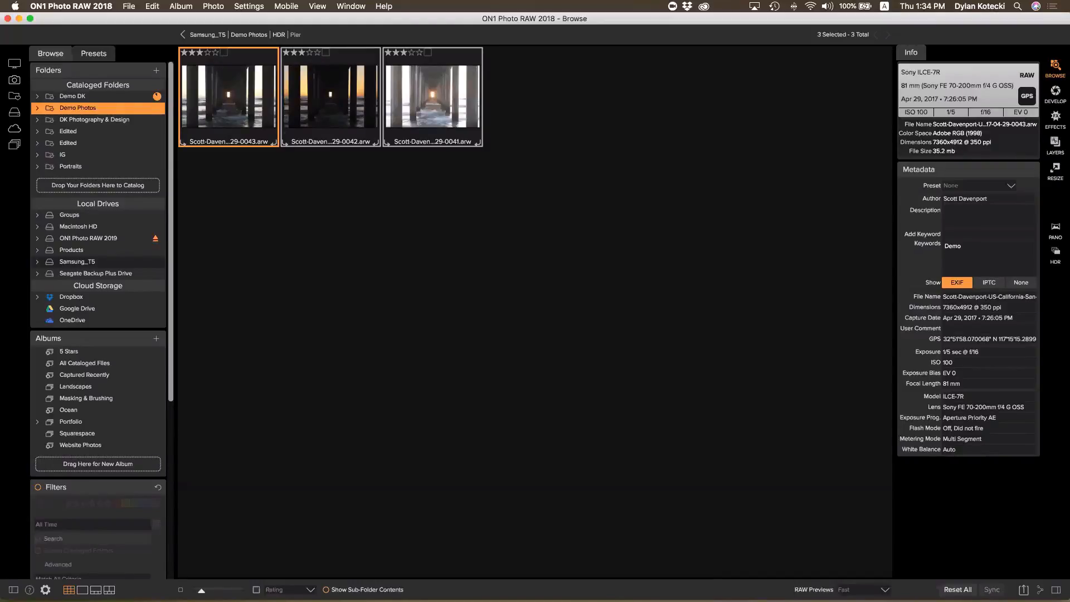
{"action": "left_click", "coordinate": [1056, 254]}
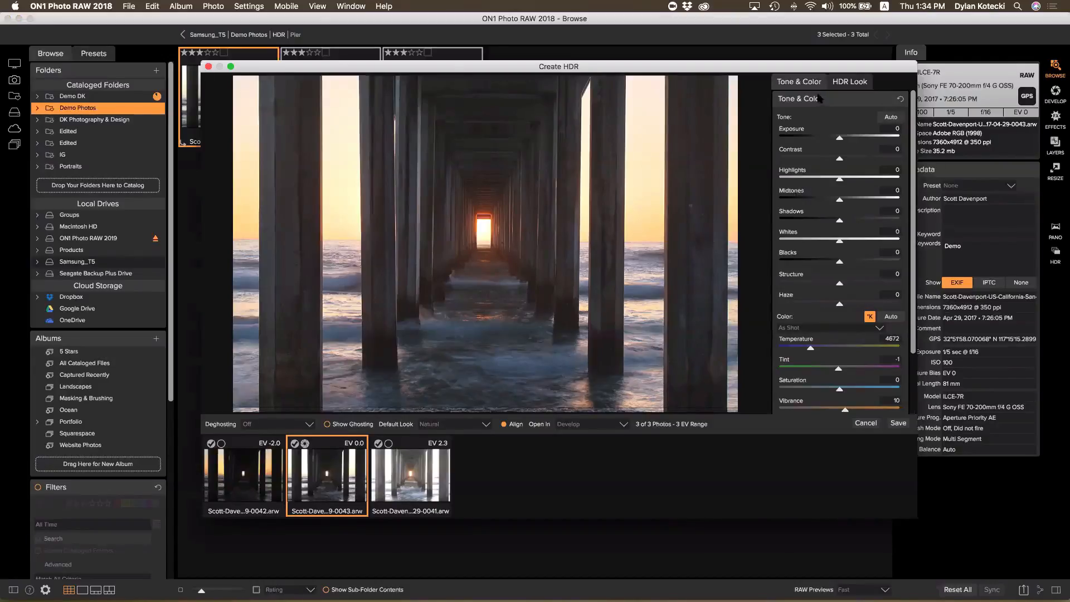
Lower the HDR exposure to -0.75
{"action": "scroll", "coordinate": [817, 124], "scroll_direction": "down", "scroll_amount": 2}
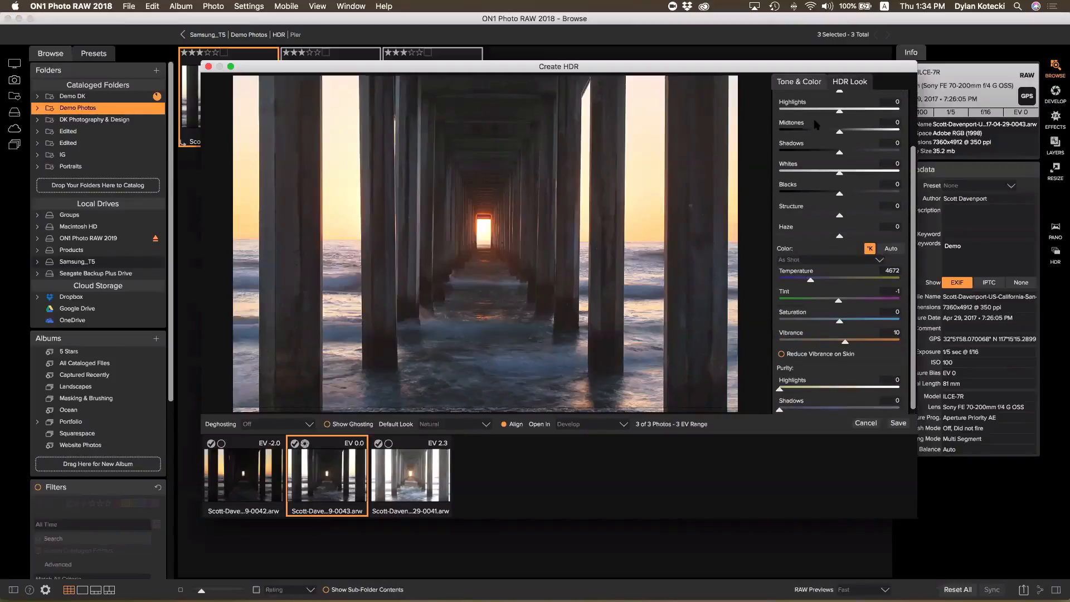
{"action": "scroll", "coordinate": [825, 131], "scroll_direction": "up", "scroll_amount": 2}
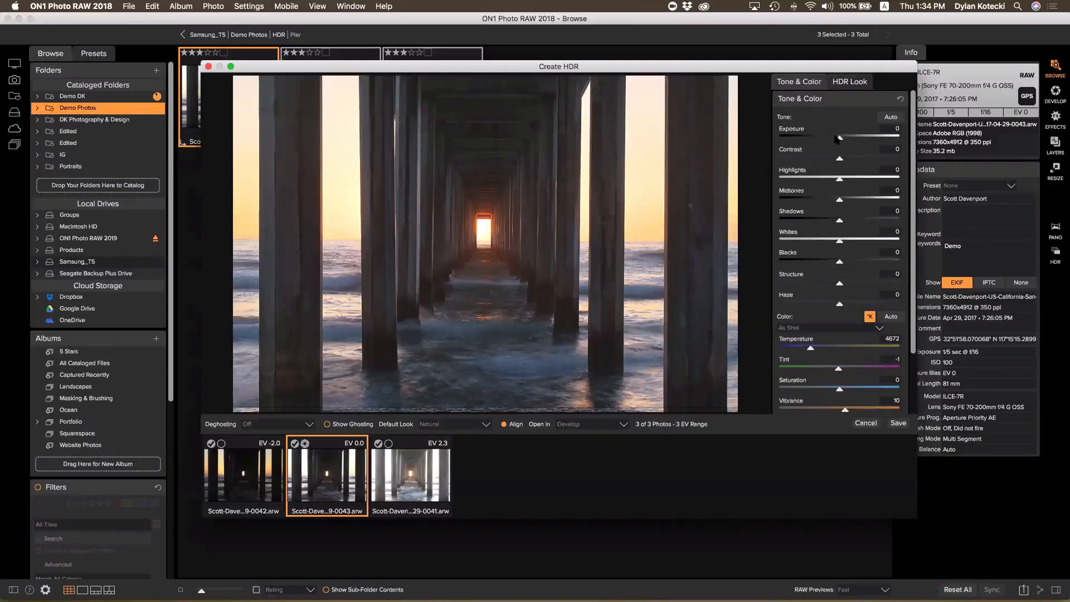
{"action": "left_click_drag", "start_coordinate": [839, 138], "coordinate": [830, 139]}
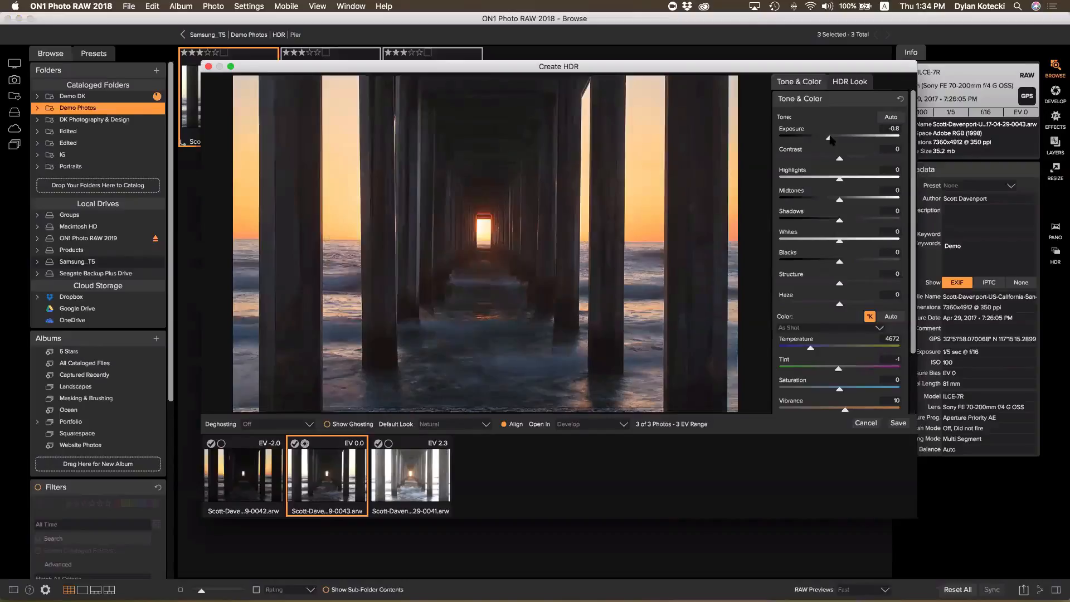
{"action": "left_click_drag", "start_coordinate": [830, 138], "coordinate": [832, 138]}
Apply the Glow HDR look and raise the glow amount slightly
{"action": "left_click", "coordinate": [849, 83]}
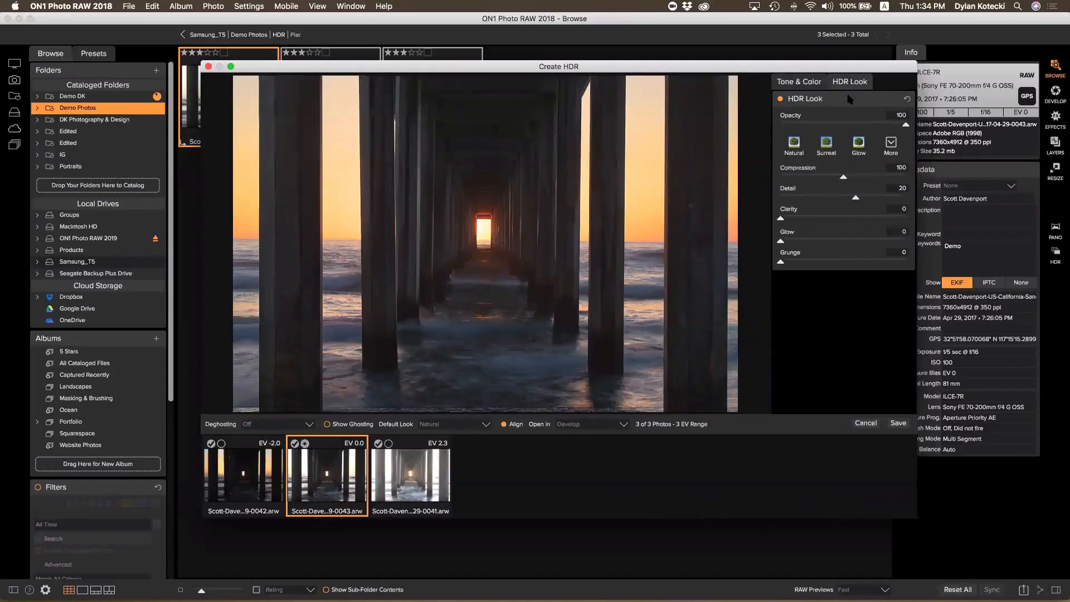
{"action": "left_click", "coordinate": [862, 149]}
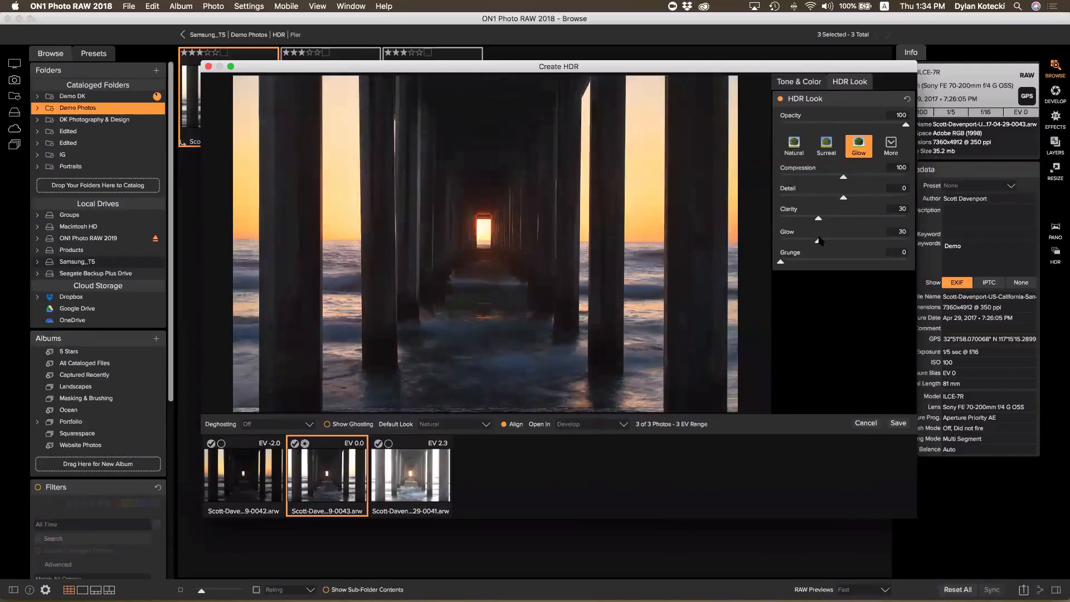
{"action": "left_click_drag", "start_coordinate": [819, 240], "coordinate": [826, 241]}
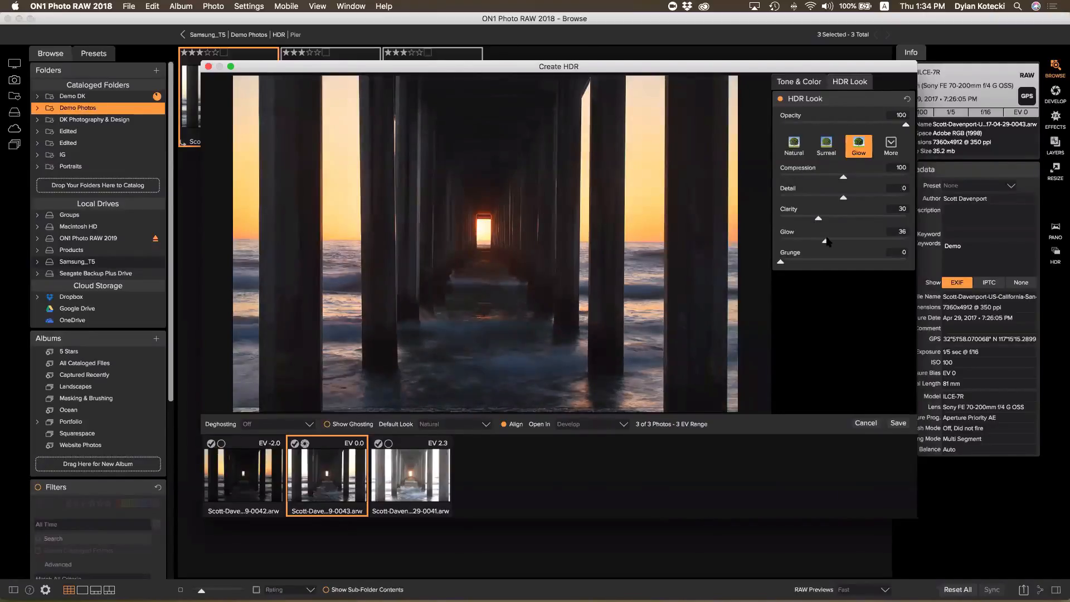
Adjust the Whites level, then cancel the HDR merge and return to the HDR folder
{"action": "left_click", "coordinate": [801, 81]}
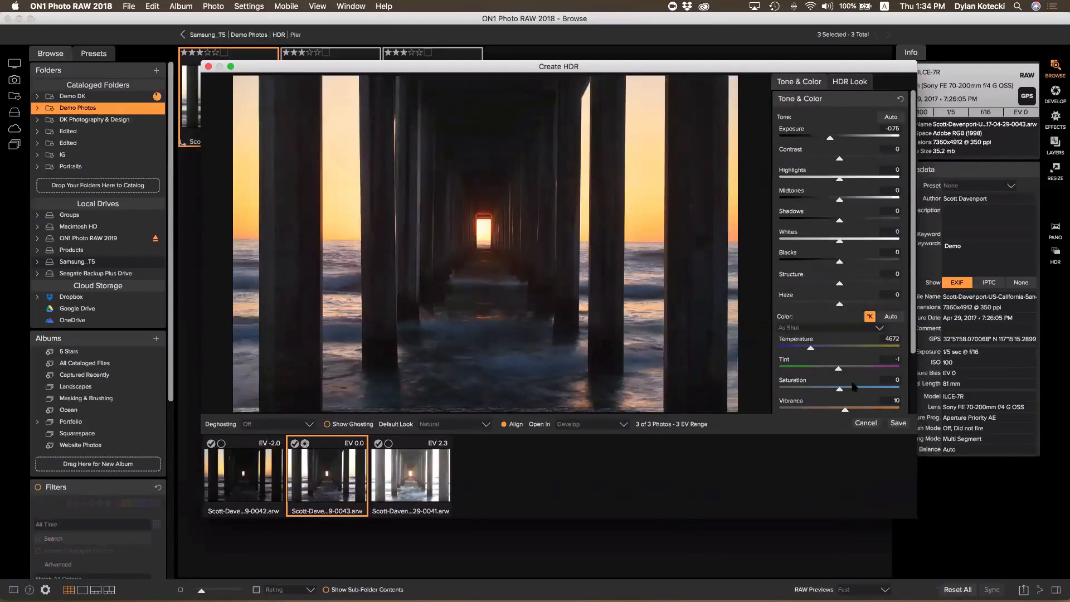
{"action": "mouse_move", "coordinate": [839, 240]}
{"action": "left_mouse_down"}
{"action": "mouse_move", "coordinate": [851, 241]}
{"action": "mouse_move", "coordinate": [842, 220]}
{"action": "mouse_move", "coordinate": [821, 240]}
{"action": "mouse_move", "coordinate": [846, 223]}
{"action": "left_mouse_up"}
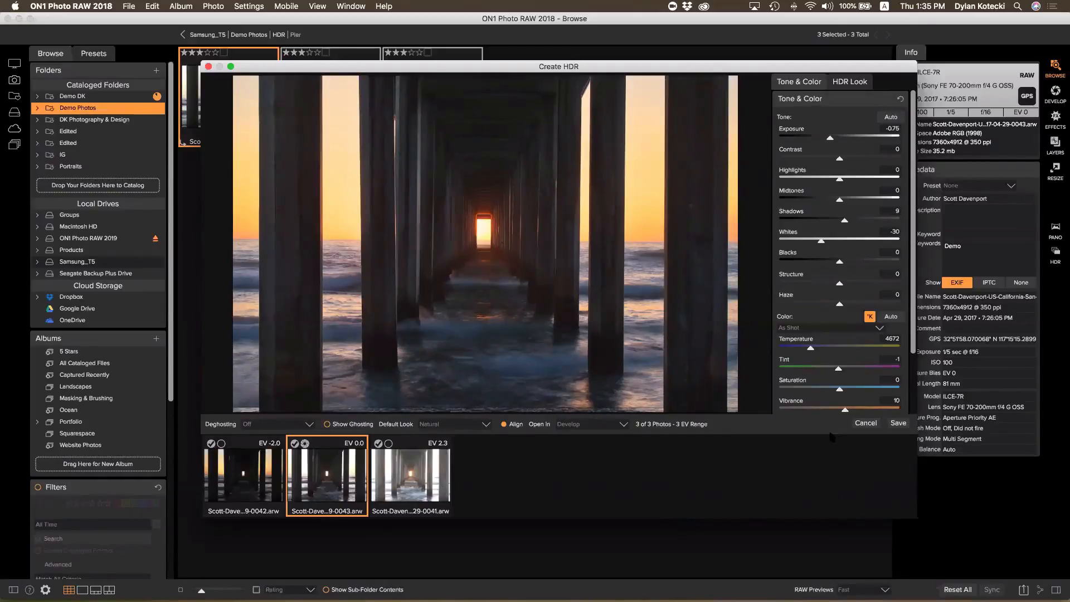
{"action": "left_click", "coordinate": [866, 423]}
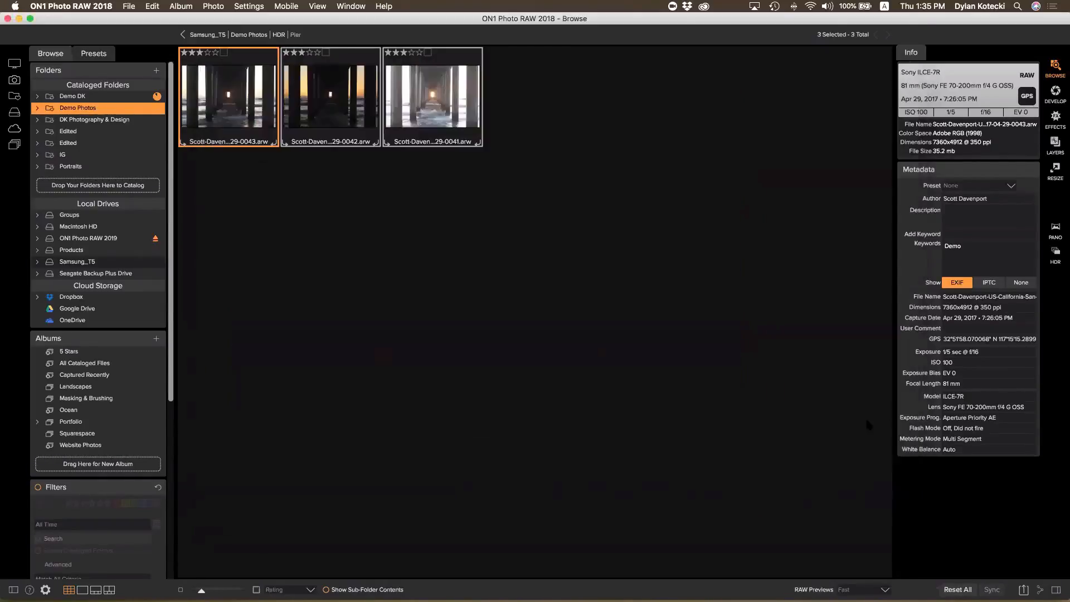
{"action": "left_click", "coordinate": [279, 35]}
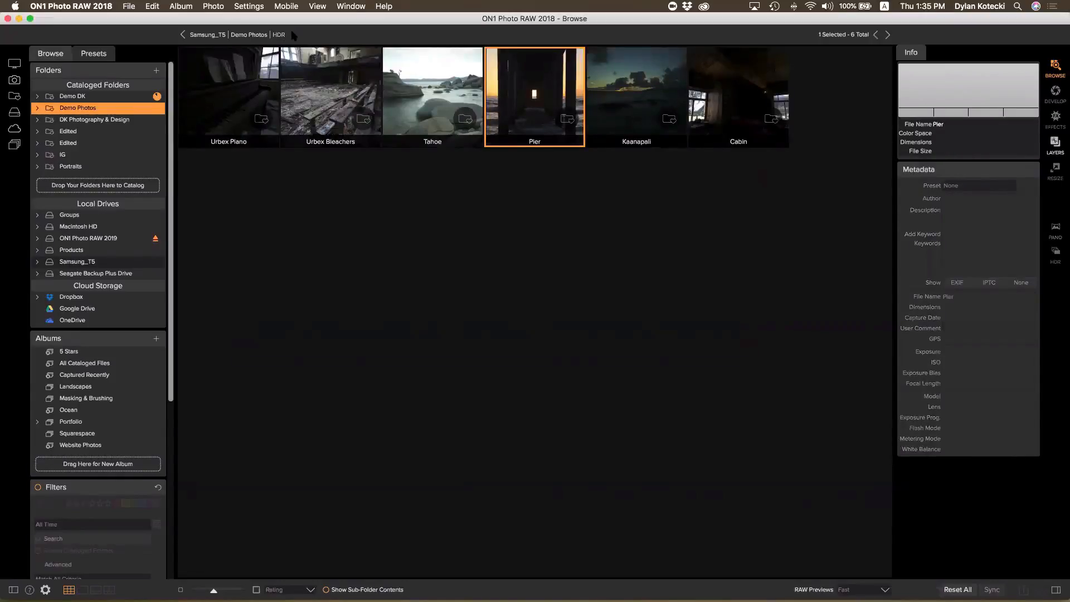
Navigate to Demo Photos > Pano > Tunnel View and send its three CR2 frames to panorama stitching
{"action": "left_click", "coordinate": [265, 34]}
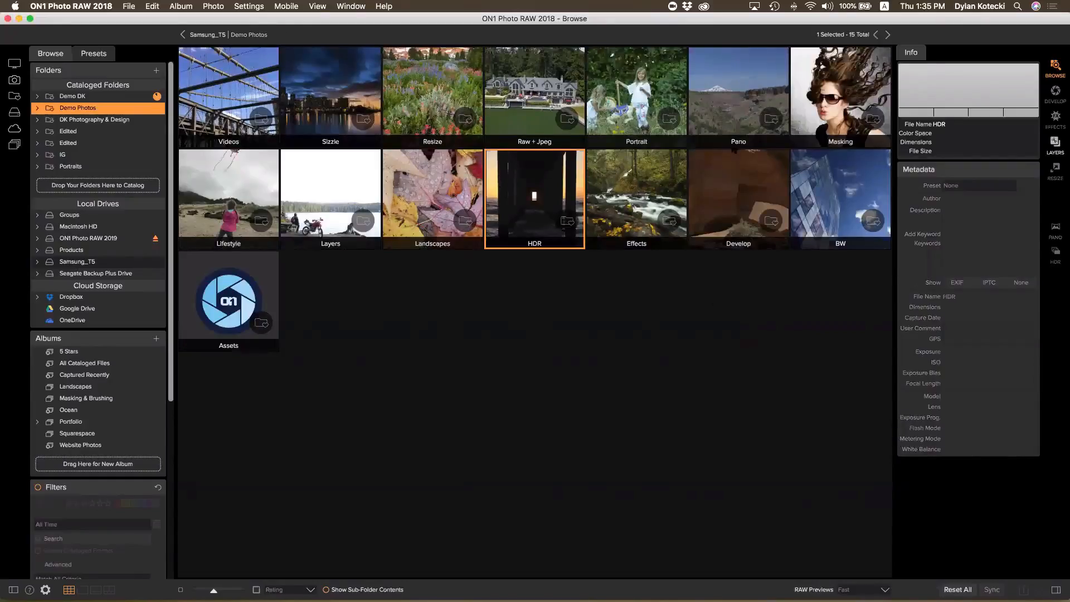
{"action": "double_click", "coordinate": [745, 103]}
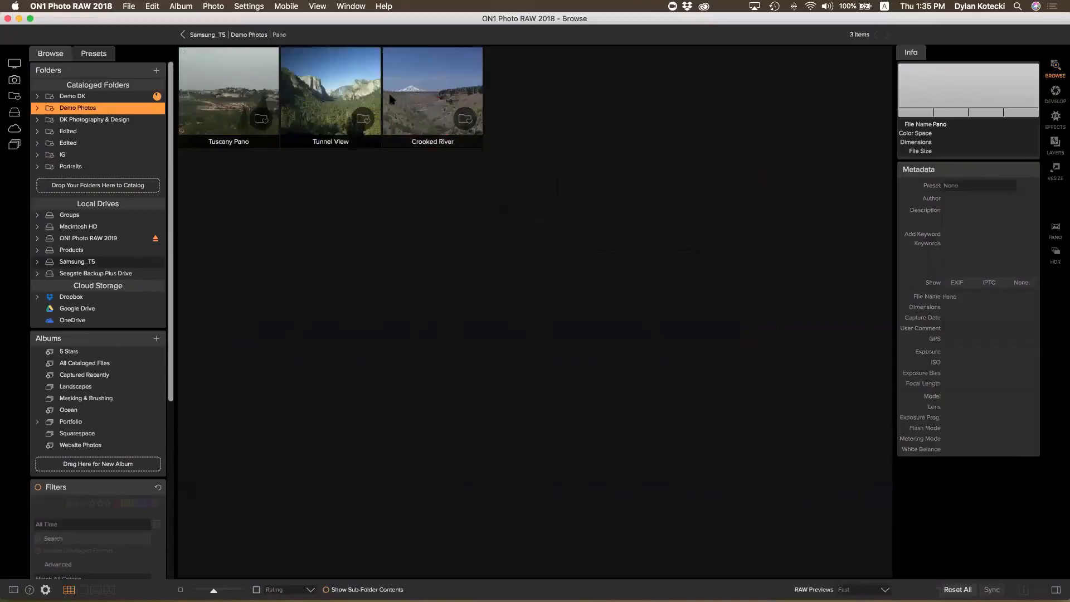
{"action": "left_click", "coordinate": [321, 82]}
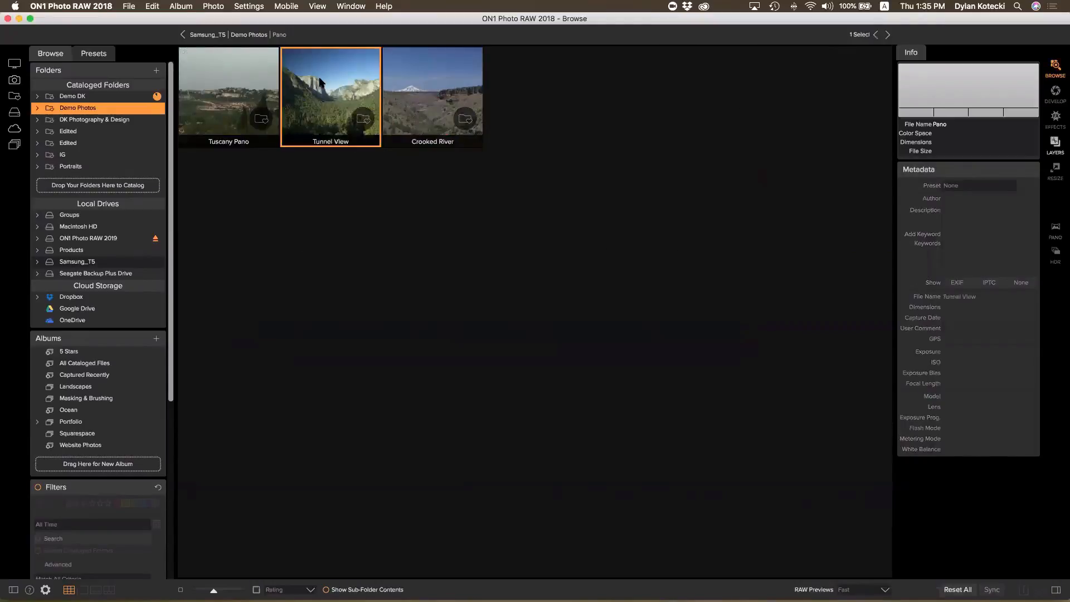
{"action": "double_click", "coordinate": [321, 82]}
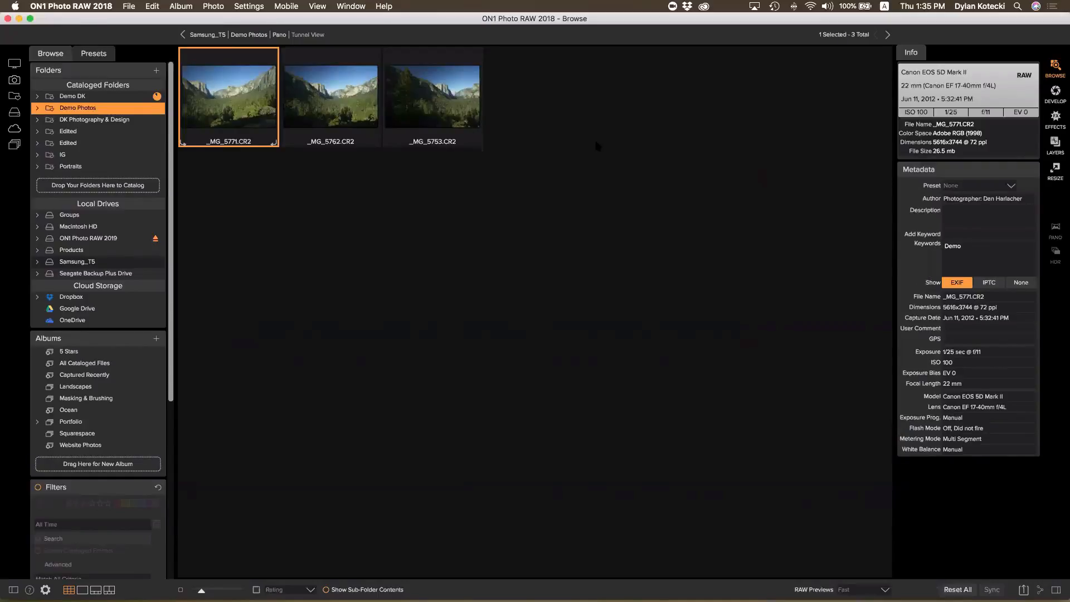
{"action": "left_click", "coordinate": [432, 111], "text": "shift"}
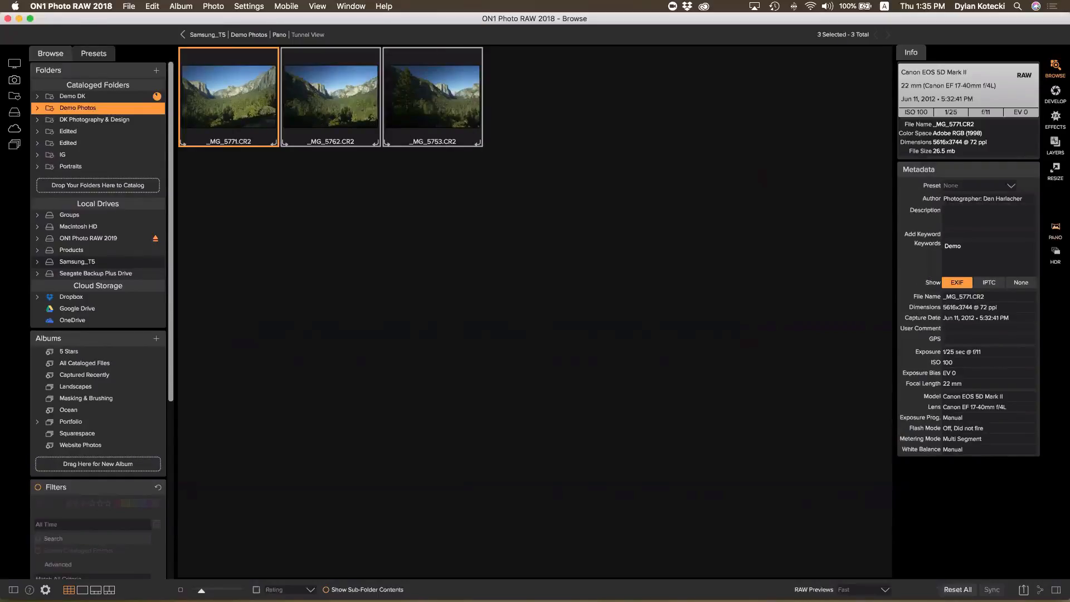
{"action": "left_click", "coordinate": [1055, 231]}
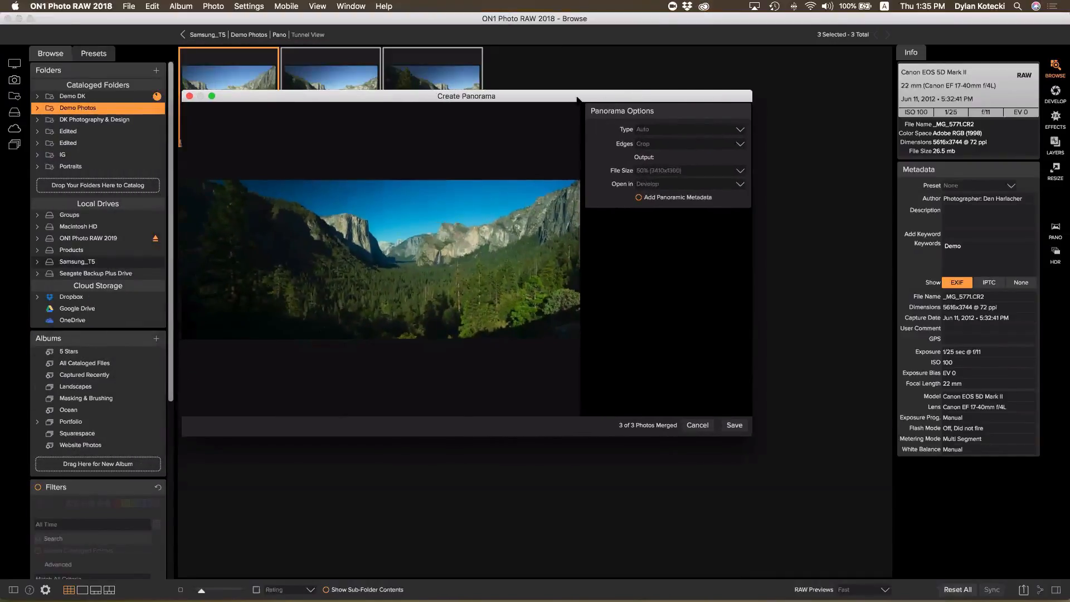
Review the stitched Tunnel View panorama, cancel it, and go back to Demo Photos
{"action": "left_click_drag", "start_coordinate": [610, 93], "coordinate": [639, 88]}
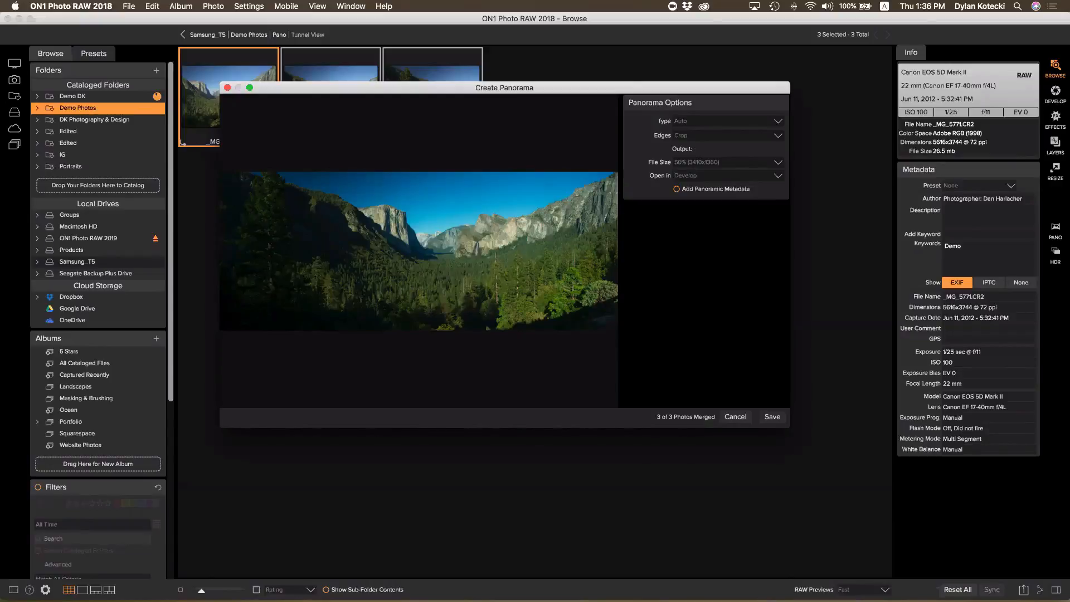
{"action": "left_click", "coordinate": [743, 419]}
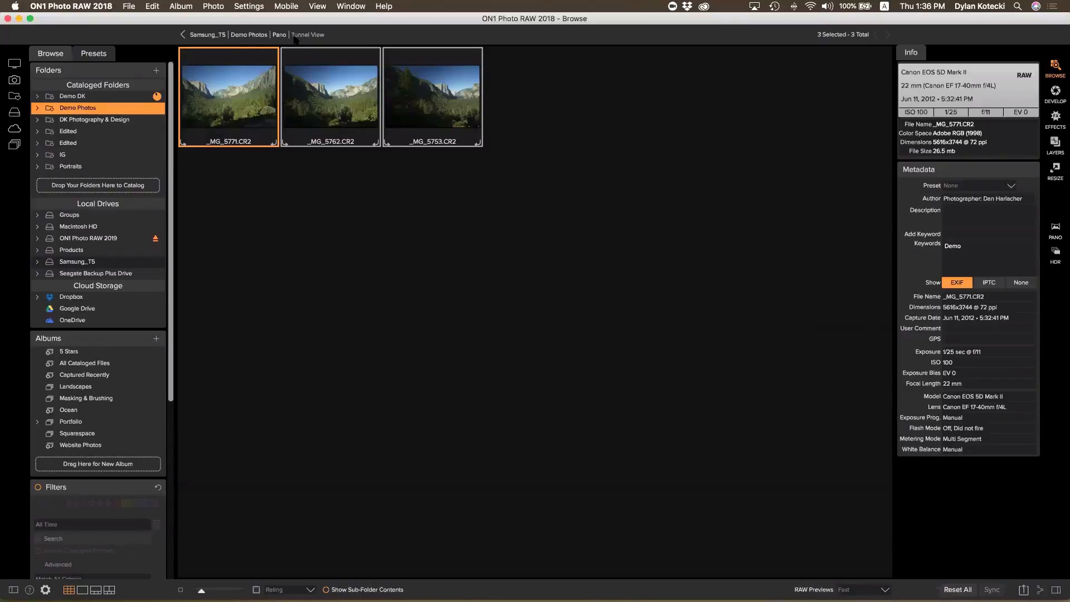
{"action": "left_click", "coordinate": [266, 35]}
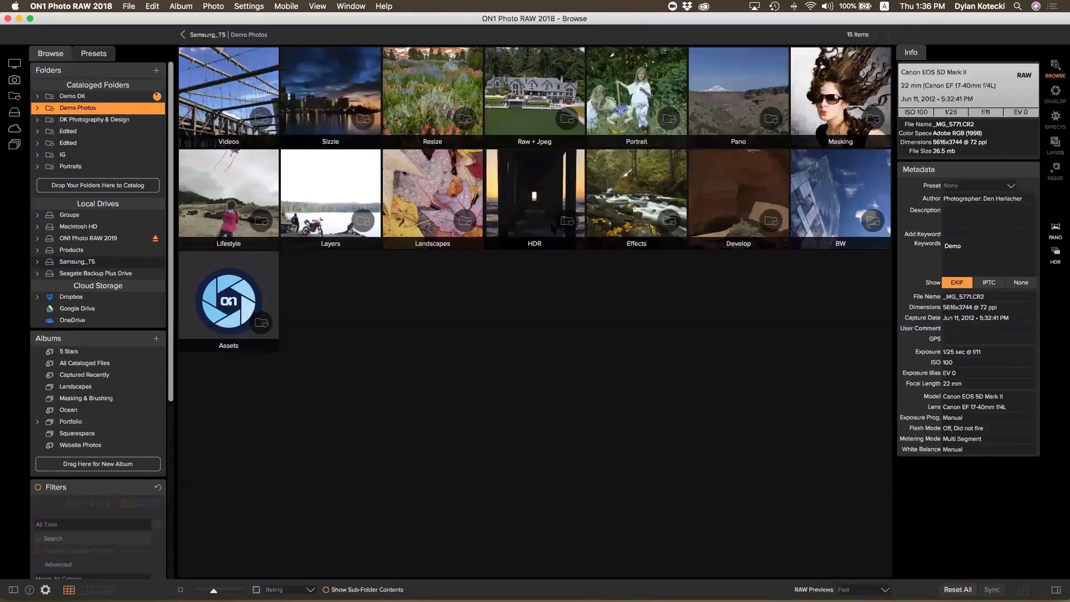
{"action": "left_click", "coordinate": [623, 200]}
{"action": "double_click", "coordinate": [623, 200]}
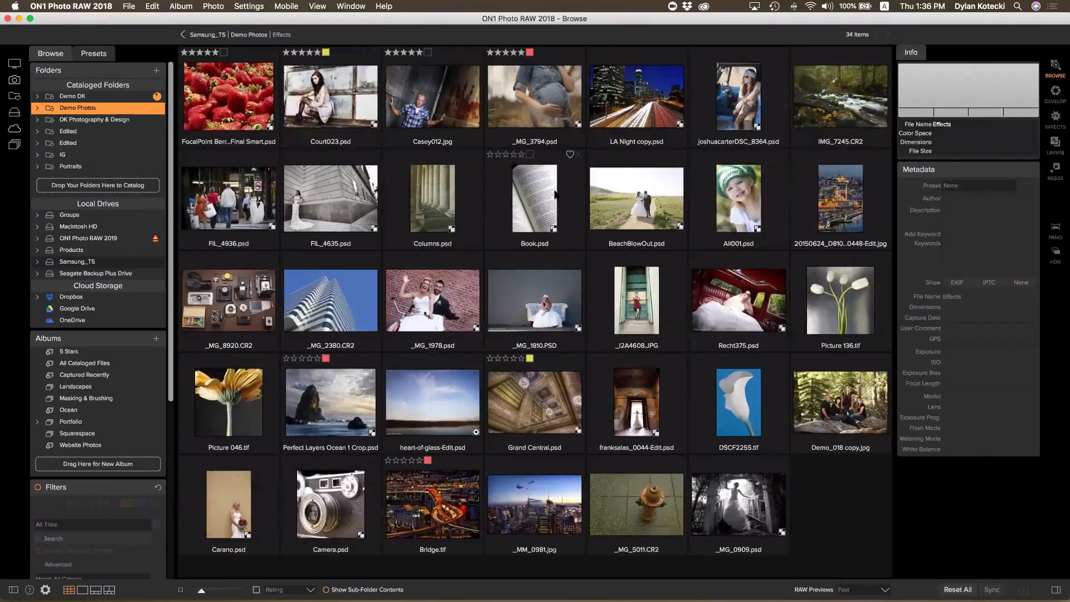
{"action": "left_click", "coordinate": [248, 37]}
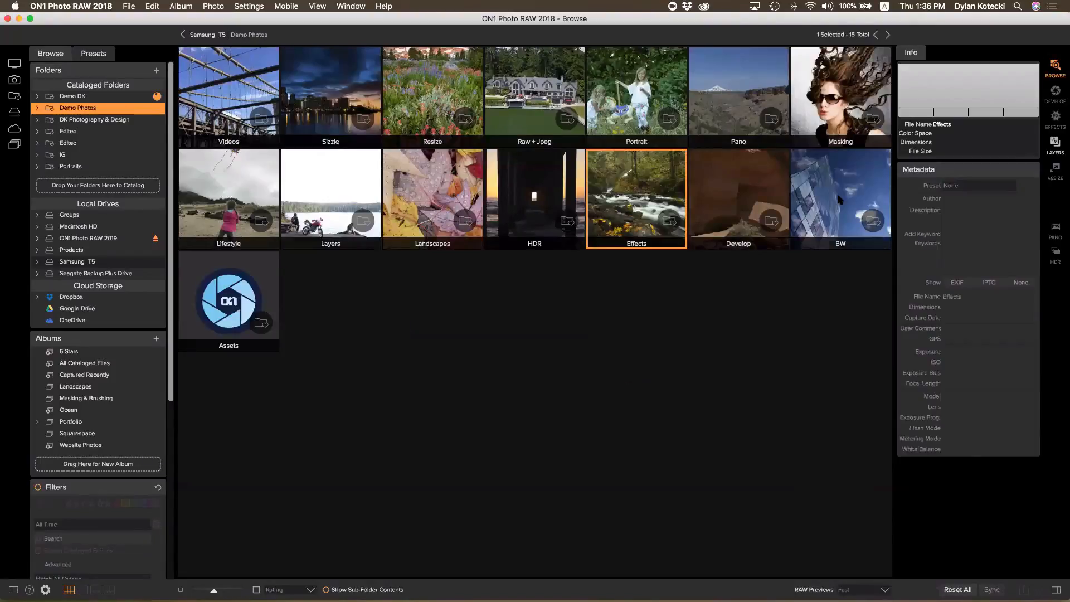
Open Portrait > Headshots and select the Mikala065.JPG portrait
{"action": "double_click", "coordinate": [635, 110]}
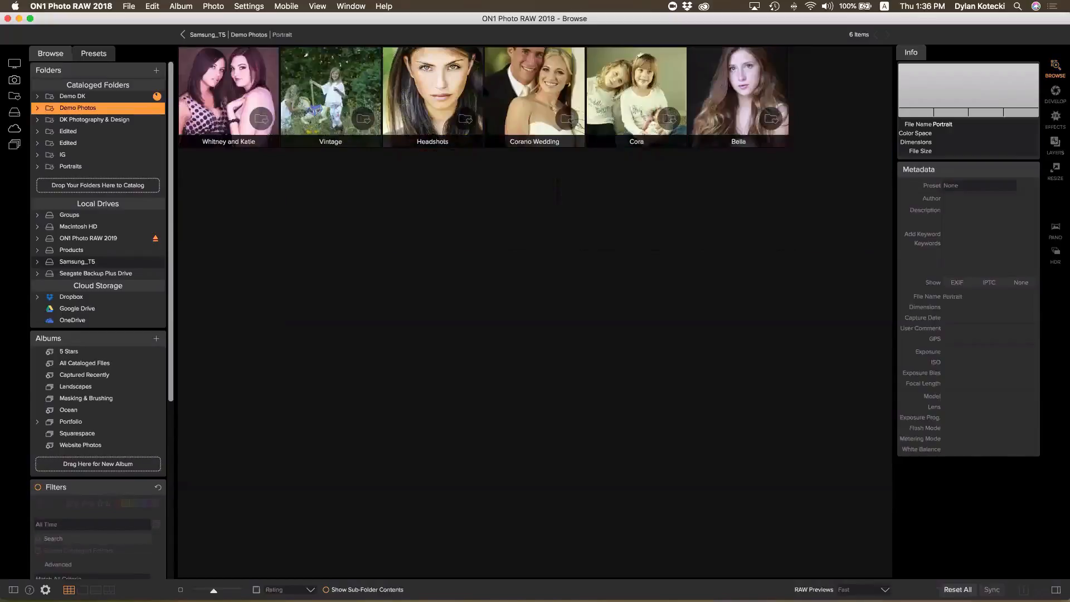
{"action": "left_click", "coordinate": [423, 97]}
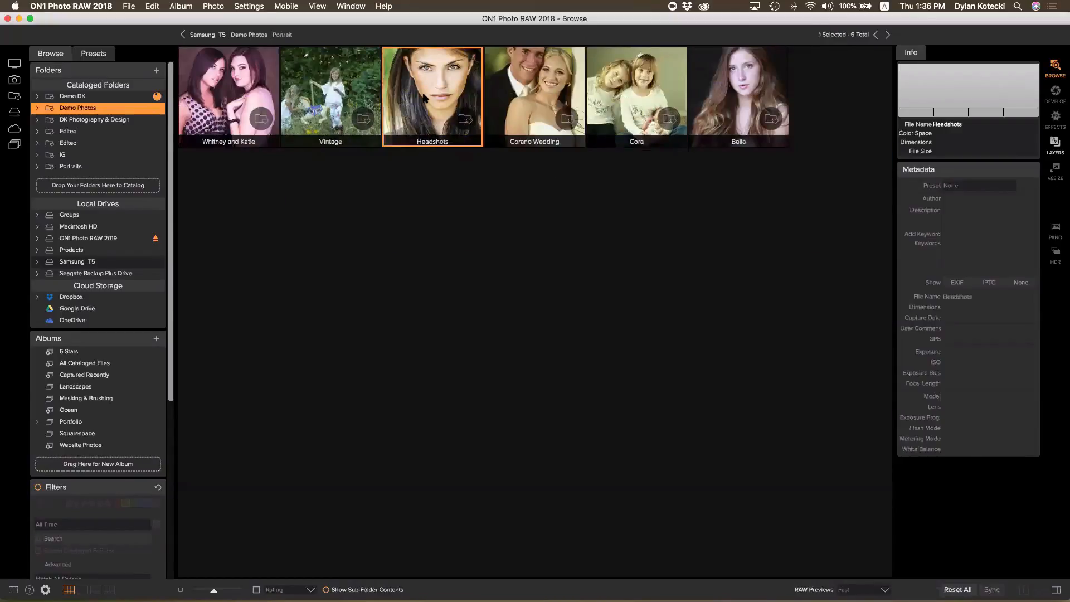
{"action": "double_click", "coordinate": [424, 97]}
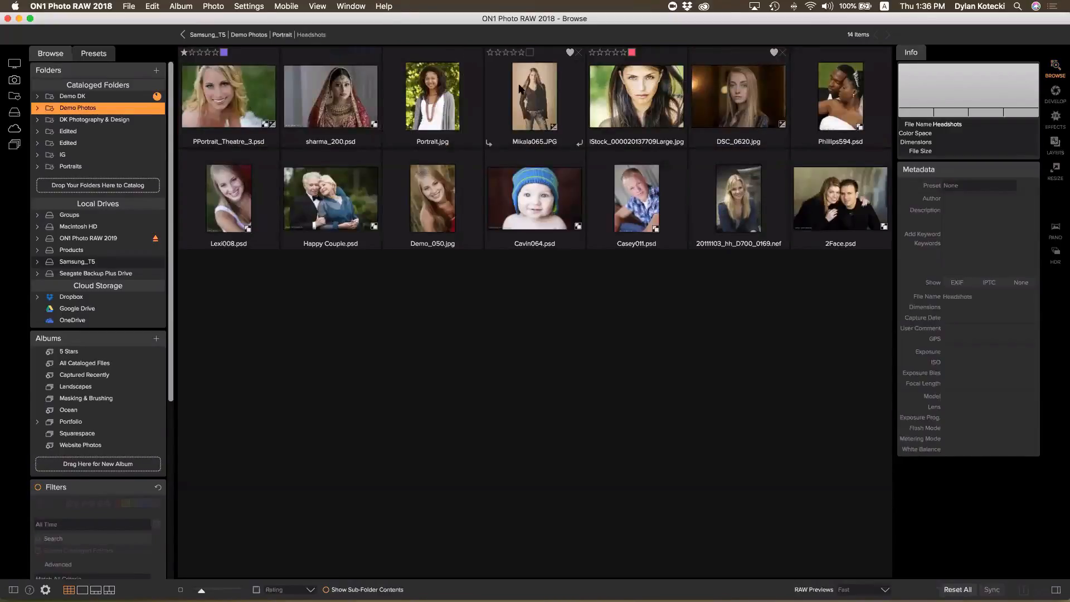
{"action": "left_click", "coordinate": [531, 84]}
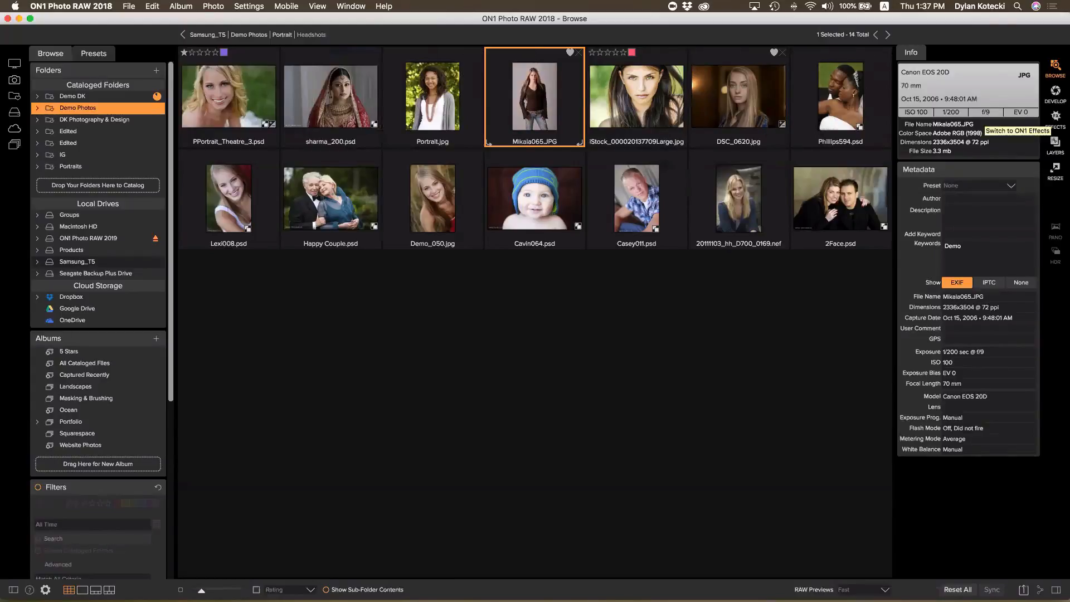
Open Mikala065.JPG in Effects, glance at the LUT filters, then return to the full filter list
{"action": "left_click", "coordinate": [1055, 117]}
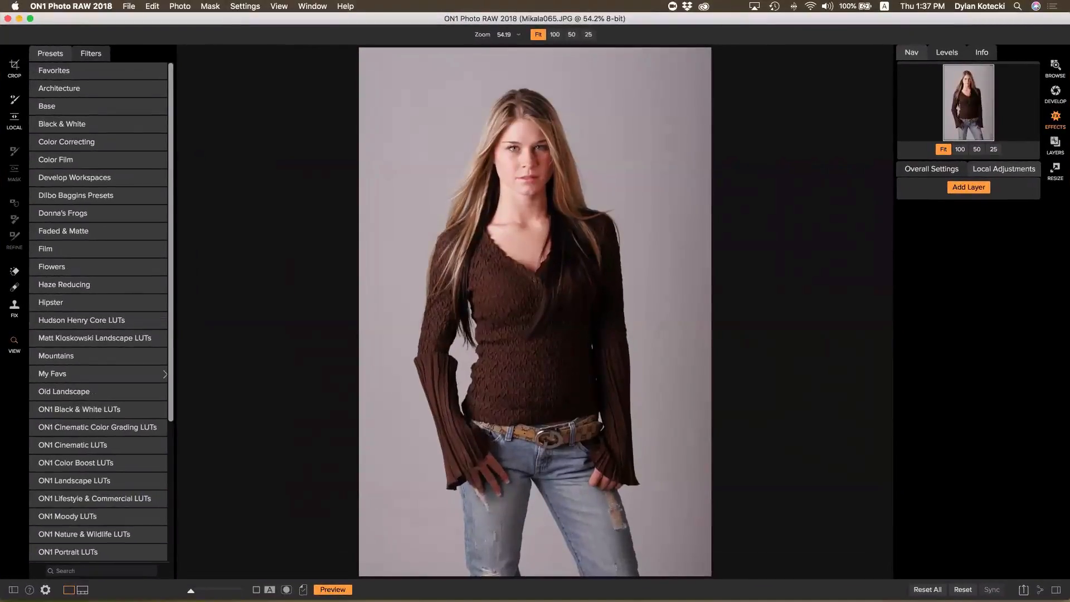
{"action": "left_click", "coordinate": [90, 53]}
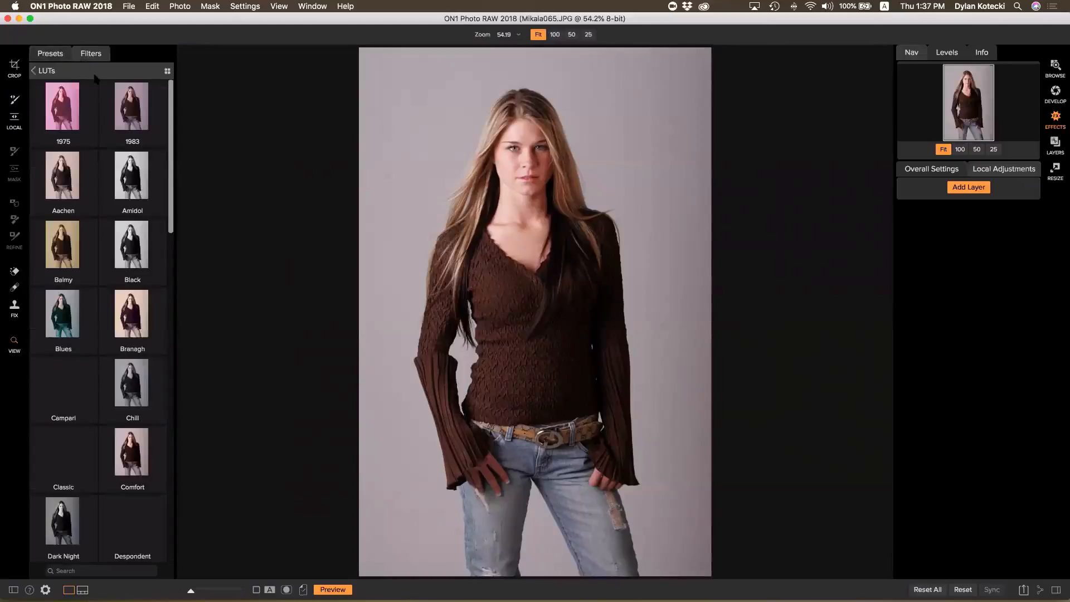
{"action": "left_click", "coordinate": [34, 70]}
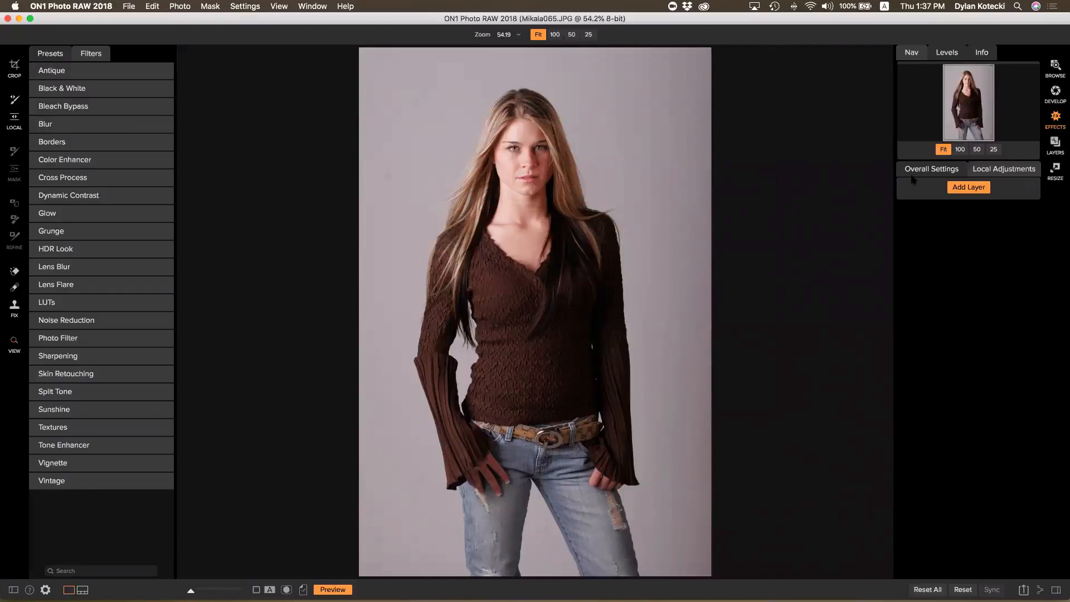
Add a new effect layer with an empty filter slot
{"action": "left_click", "coordinate": [954, 171]}
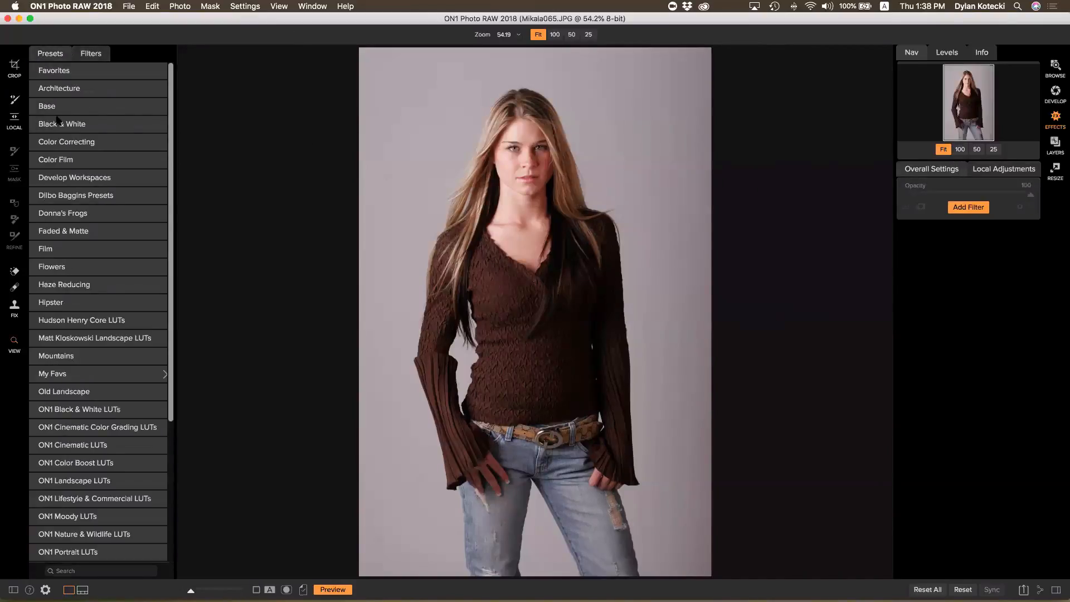
{"action": "left_click", "coordinate": [973, 208]}
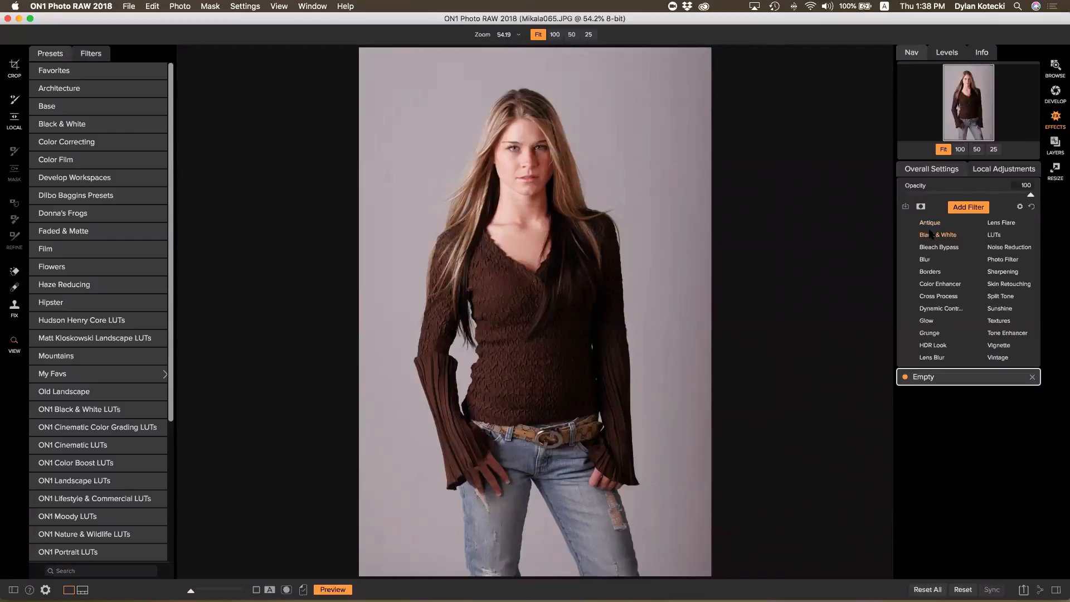
{"action": "left_click", "coordinate": [90, 53]}
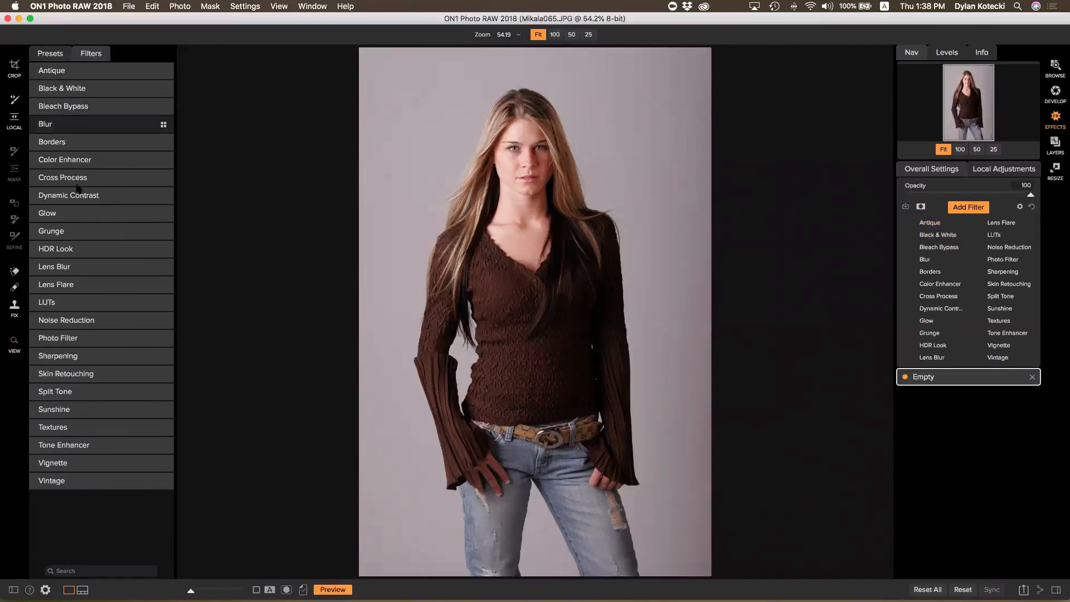
Preview the Antique and Cross Process filter variations, then switch back to Presets
{"action": "left_click", "coordinate": [62, 76]}
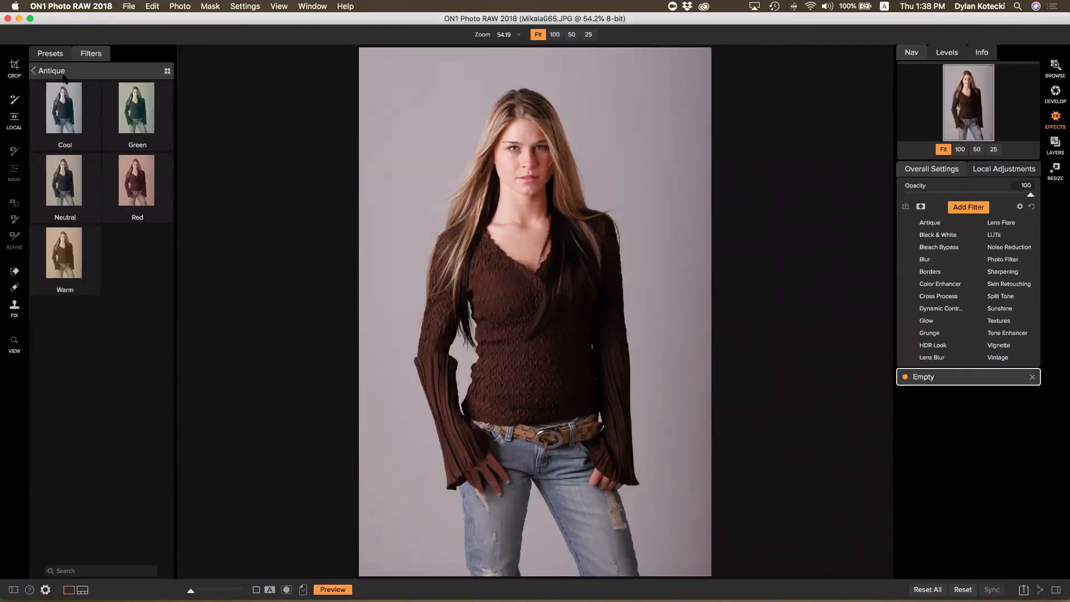
{"action": "left_click", "coordinate": [34, 70]}
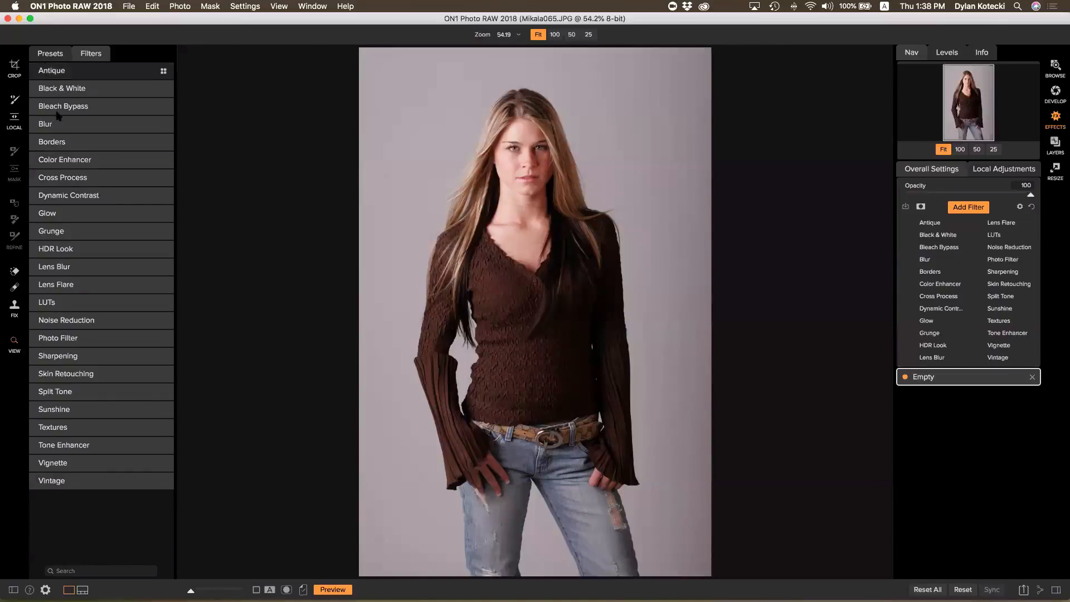
{"action": "left_click", "coordinate": [73, 178]}
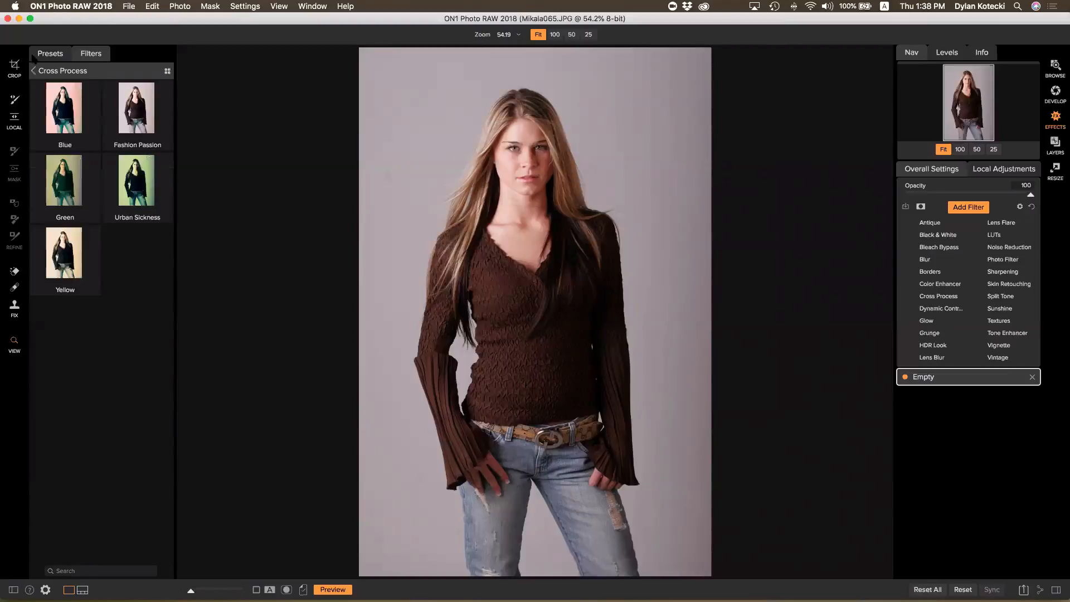
{"action": "left_click", "coordinate": [39, 70]}
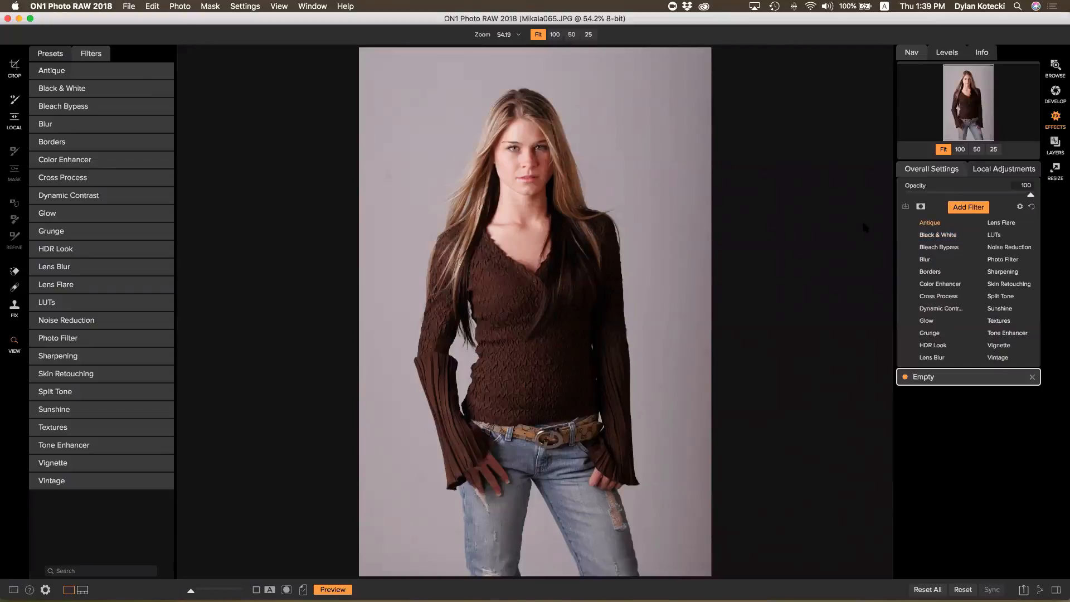
{"action": "left_click", "coordinate": [55, 56]}
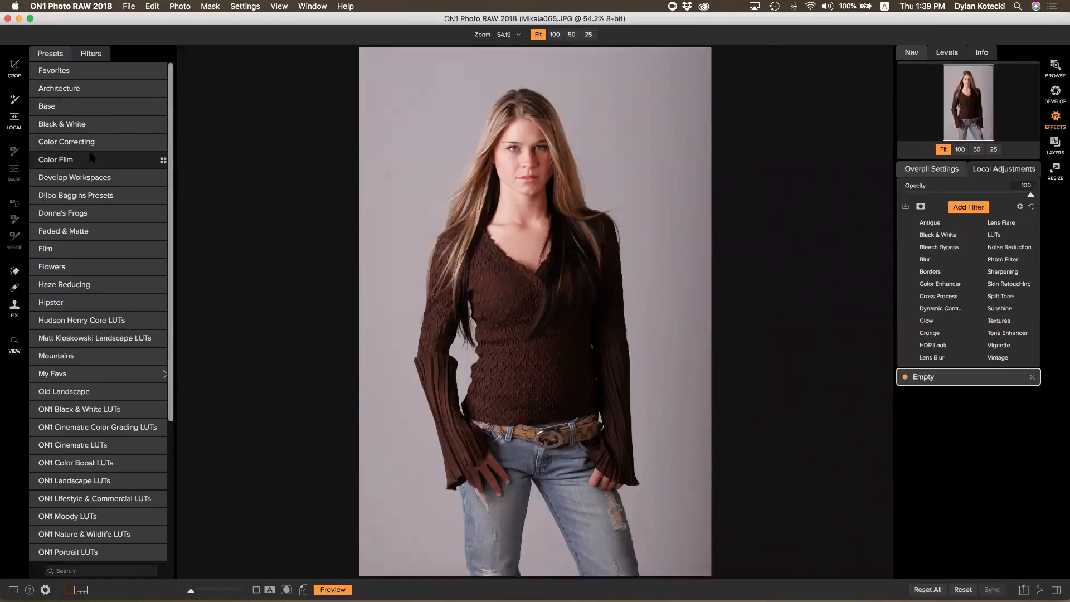
Scroll the Presets list and open the Faded & Matte category
{"action": "scroll", "coordinate": [92, 158], "scroll_direction": "down", "scroll_amount": 2}
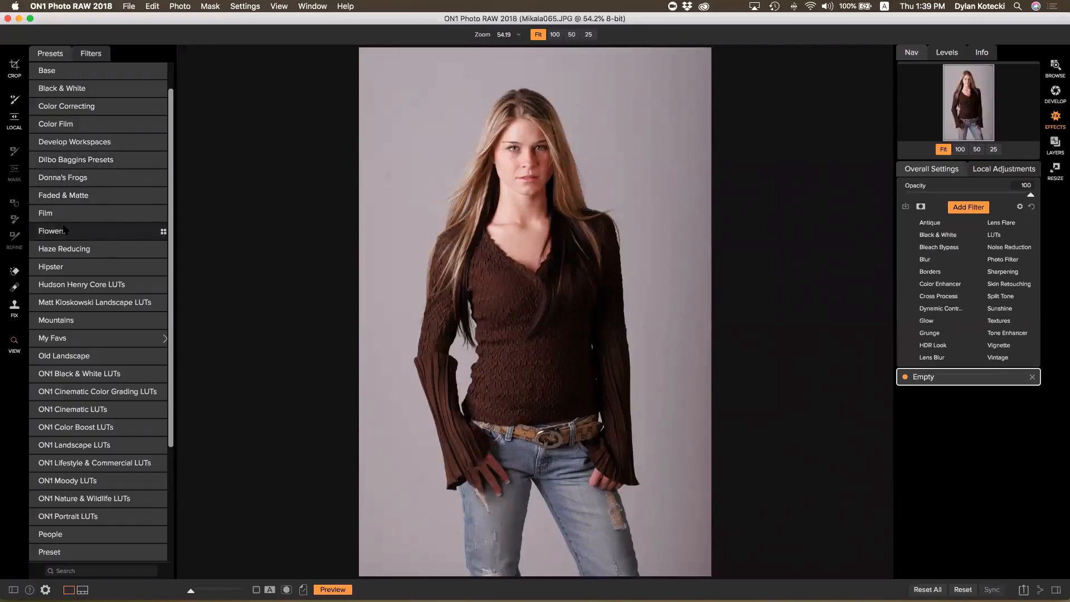
{"action": "scroll", "coordinate": [66, 232], "scroll_direction": "up", "scroll_amount": 2}
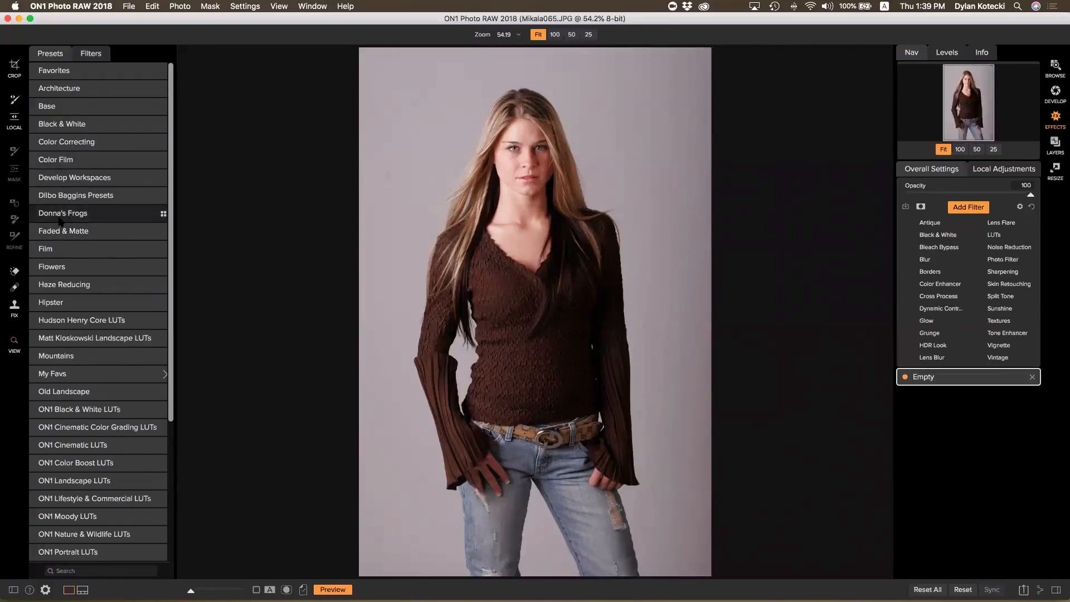
{"action": "scroll", "coordinate": [65, 226], "scroll_direction": "down", "scroll_amount": 8}
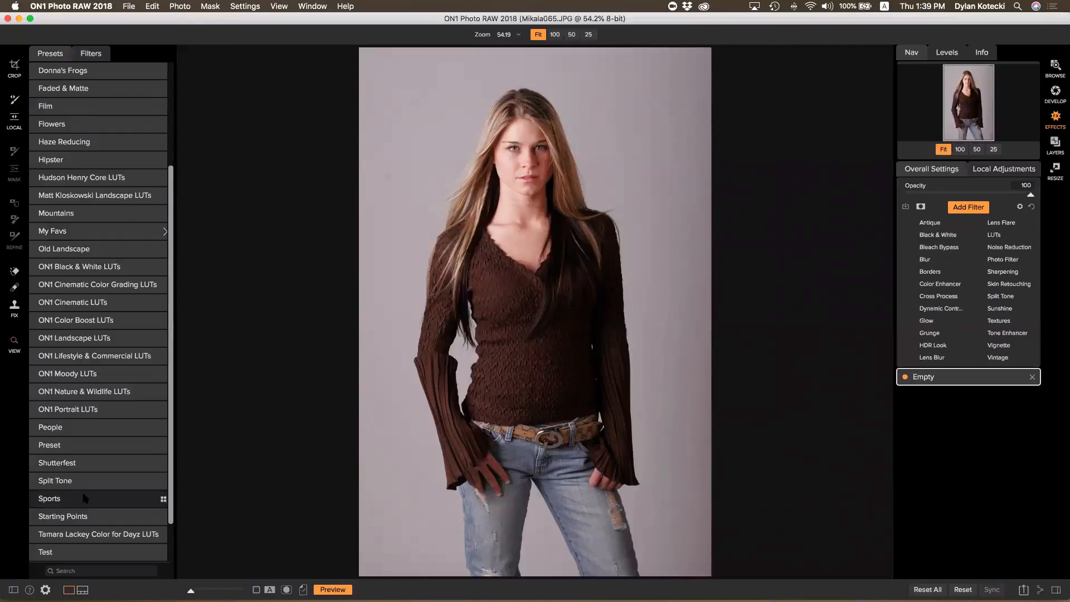
{"action": "scroll", "coordinate": [85, 416], "scroll_direction": "up", "scroll_amount": 5}
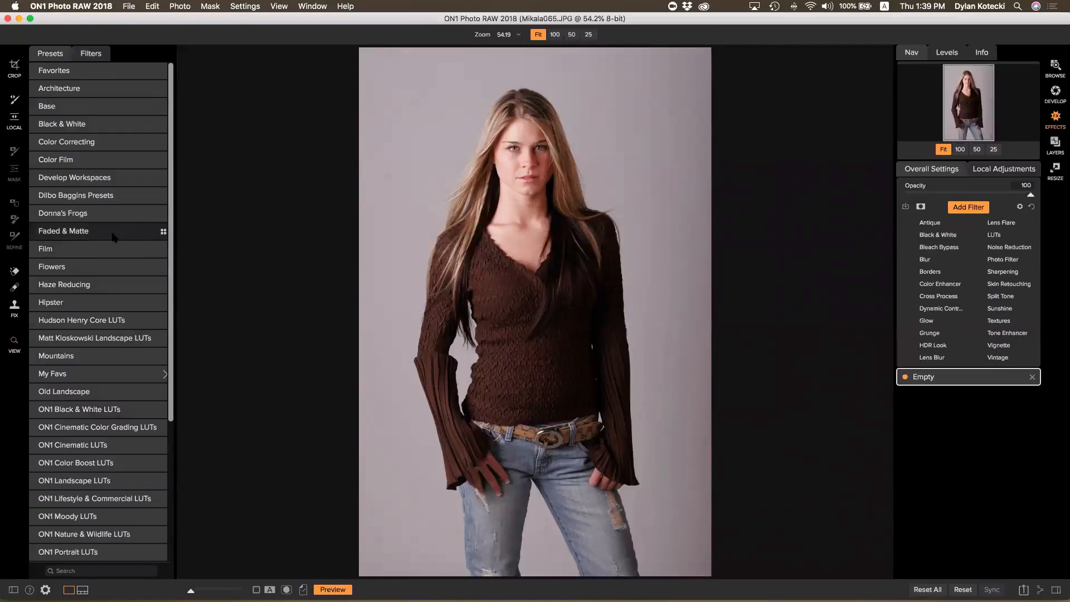
{"action": "left_click", "coordinate": [79, 231]}
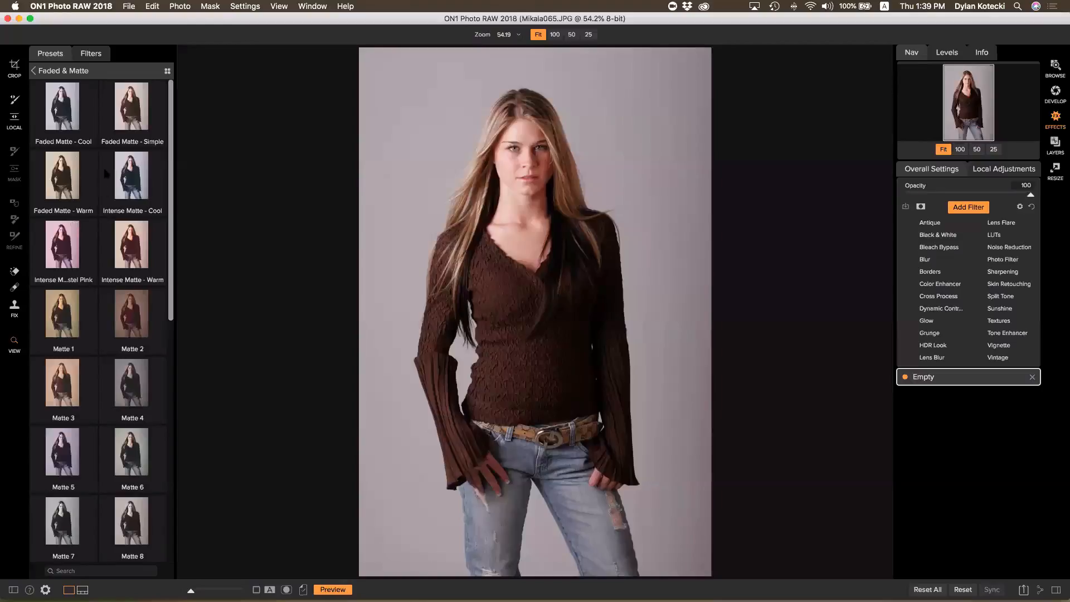
{"action": "scroll", "coordinate": [96, 121], "scroll_direction": "down", "scroll_amount": 3}
{"action": "scroll", "coordinate": [102, 131], "scroll_direction": "up", "scroll_amount": 3}
Show Faded & Matte as enlarged preview thumbnails and apply Matte 3
{"action": "left_click", "coordinate": [167, 70]}
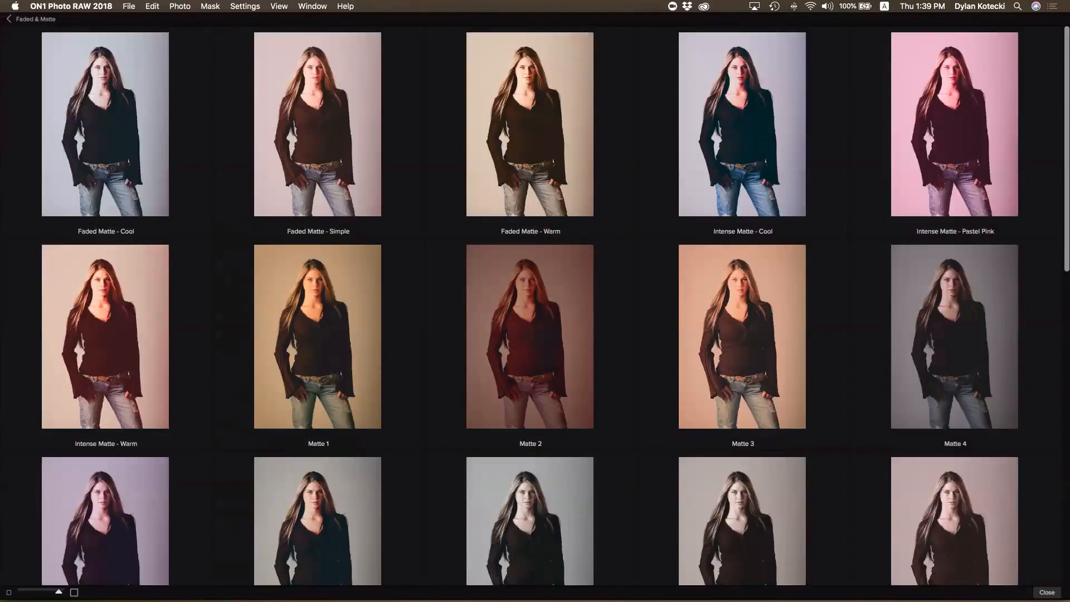
{"action": "left_click_drag", "start_coordinate": [59, 591], "coordinate": [66, 592]}
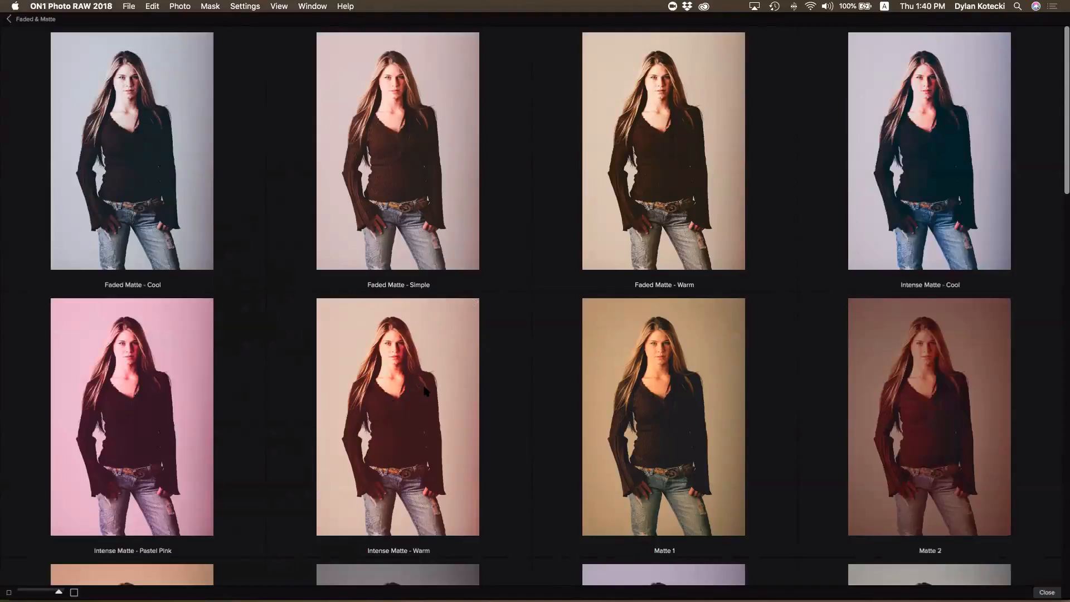
{"action": "scroll", "coordinate": [424, 390], "scroll_direction": "down", "scroll_amount": 5}
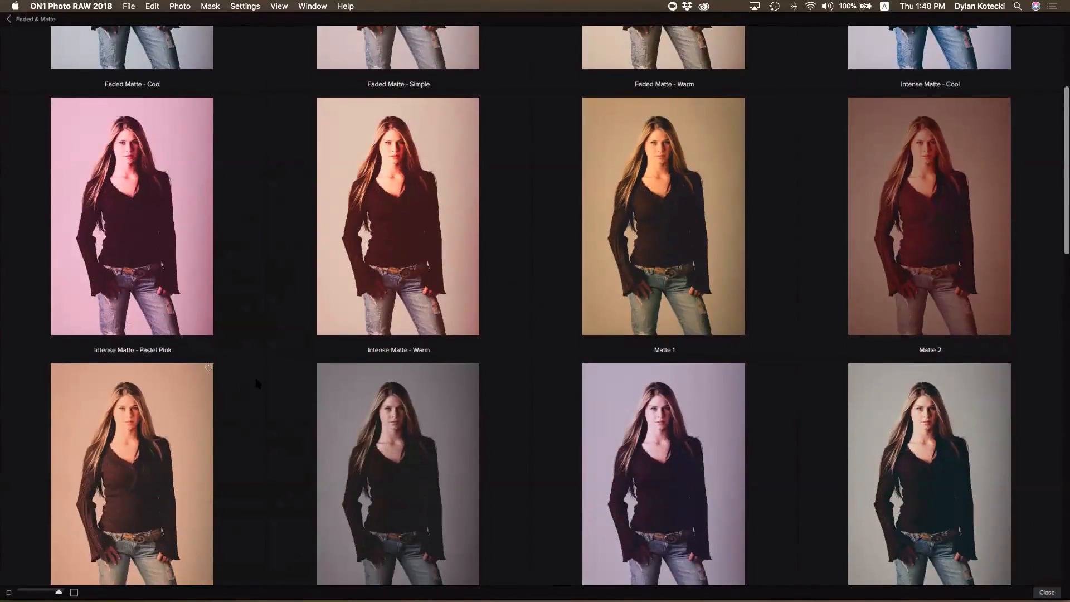
{"action": "scroll", "coordinate": [257, 383], "scroll_direction": "down", "scroll_amount": 3}
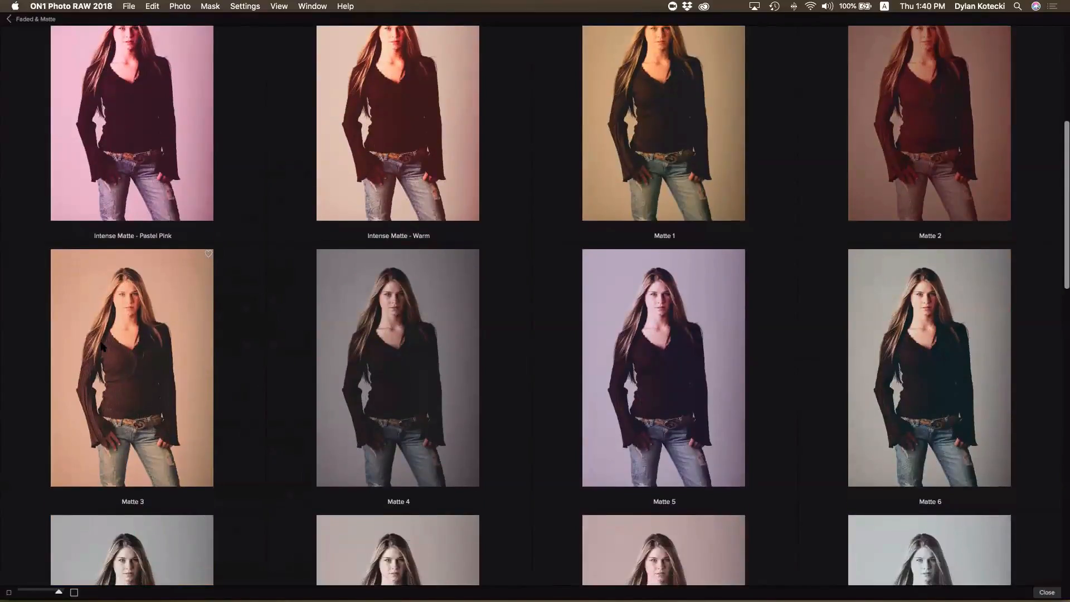
{"action": "left_click", "coordinate": [102, 345]}
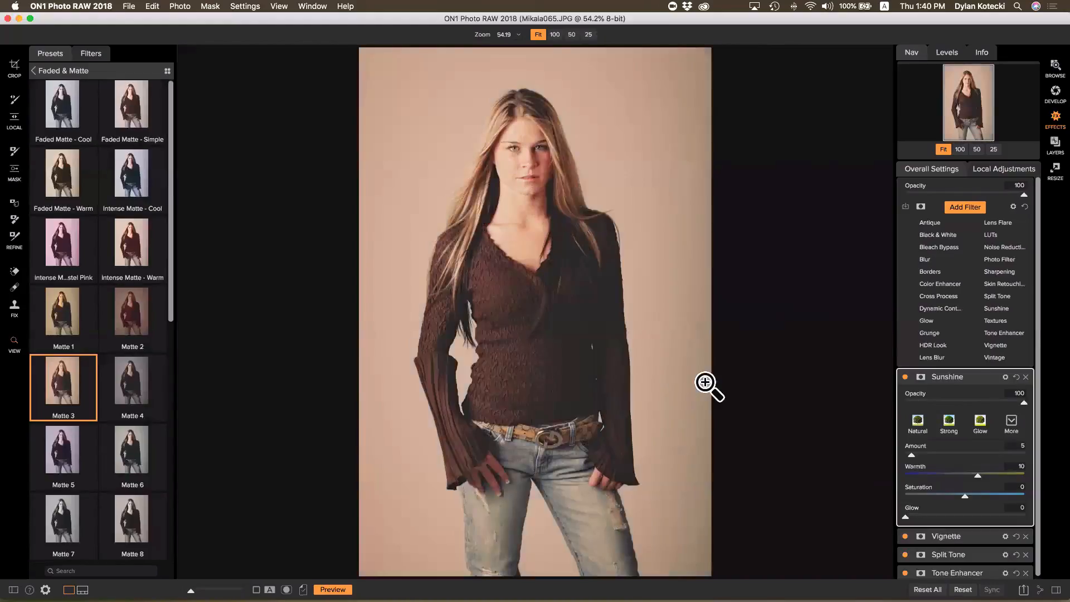
Delete the Vignette filter and expand the Tone Enhancer settings
{"action": "scroll", "coordinate": [907, 495], "scroll_direction": "down", "scroll_amount": 1}
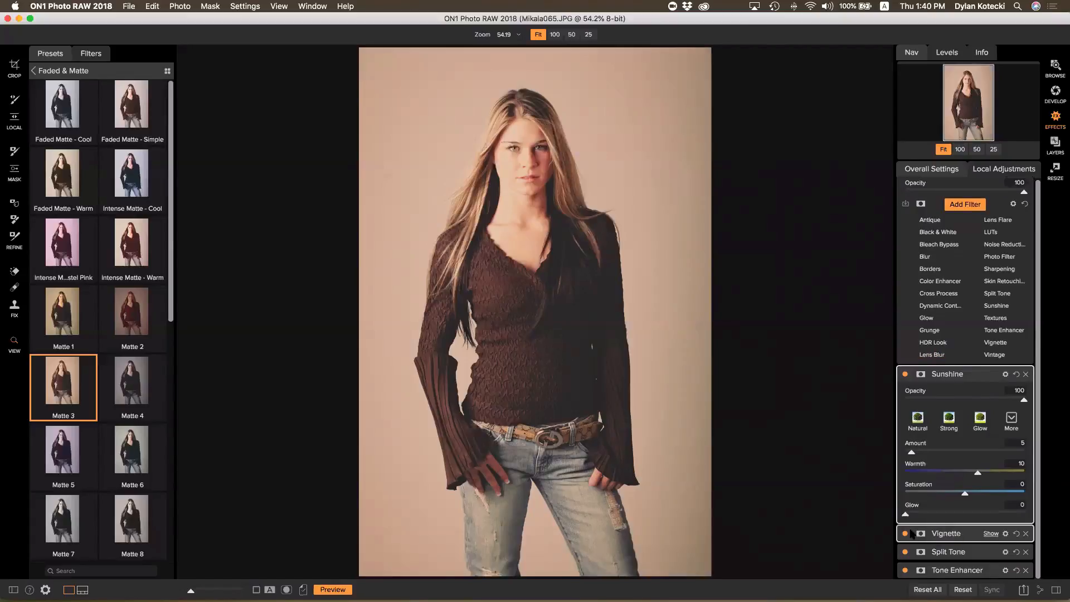
{"action": "left_click", "coordinate": [1026, 533]}
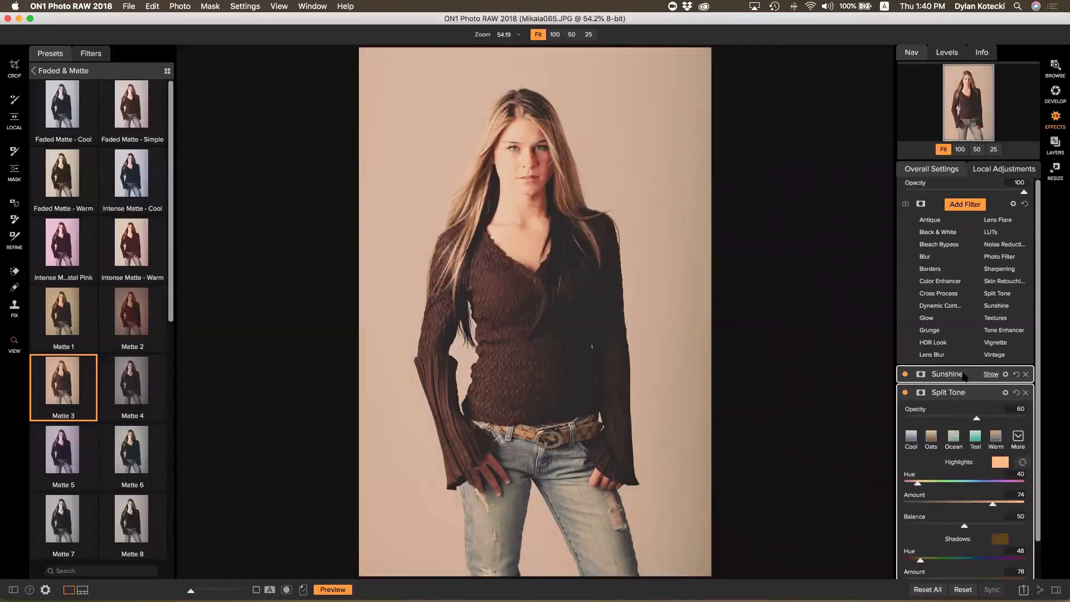
{"action": "scroll", "coordinate": [948, 375], "scroll_direction": "down", "scroll_amount": 2}
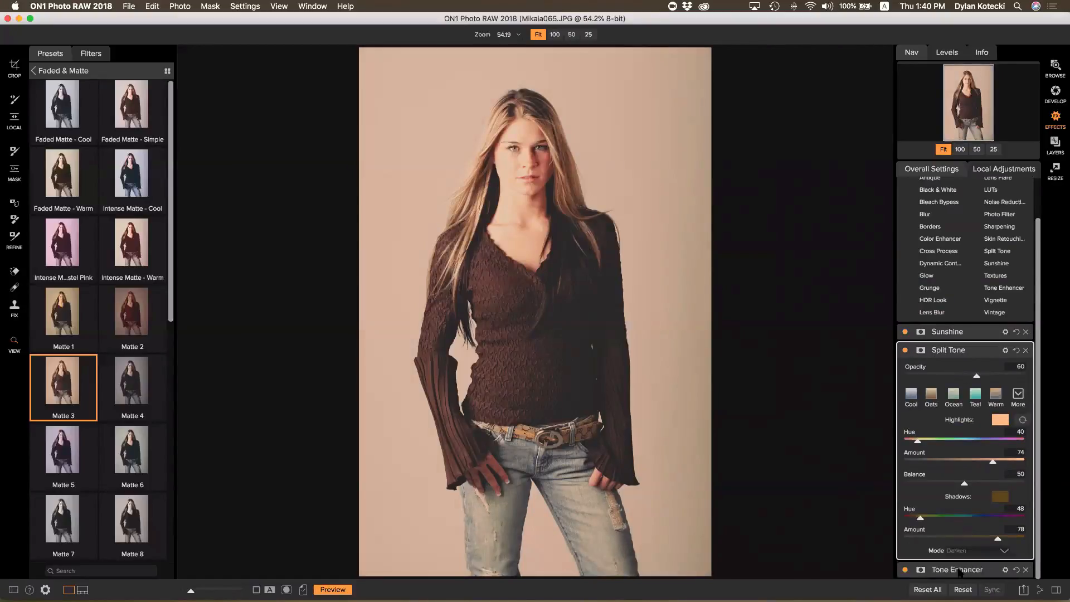
{"action": "left_click", "coordinate": [954, 570]}
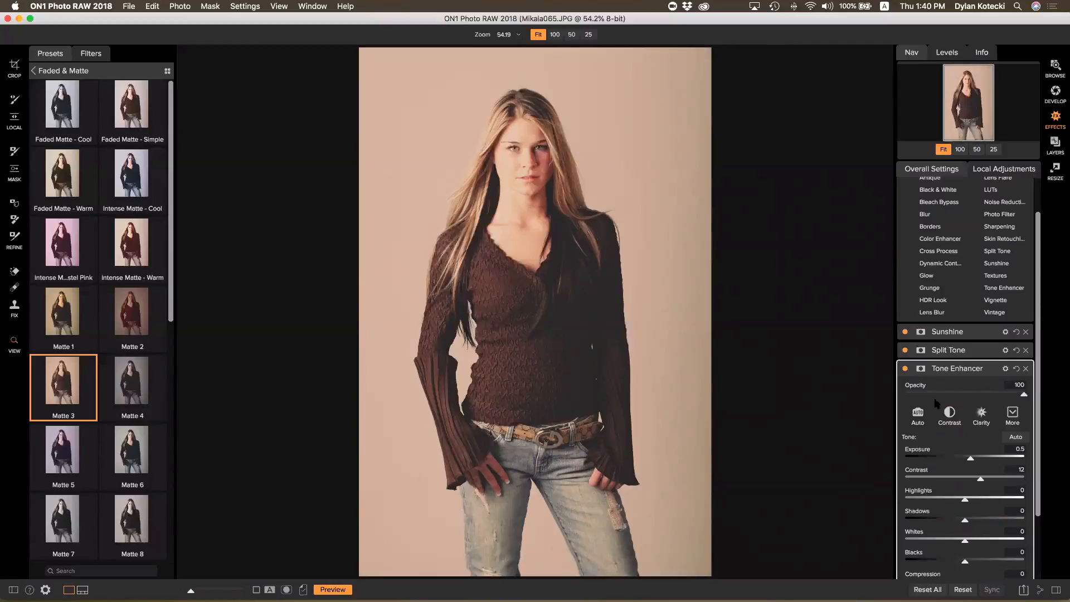
Expand the Sunshine and Split Tone filters to review their settings
{"action": "scroll", "coordinate": [936, 404], "scroll_direction": "down", "scroll_amount": 4}
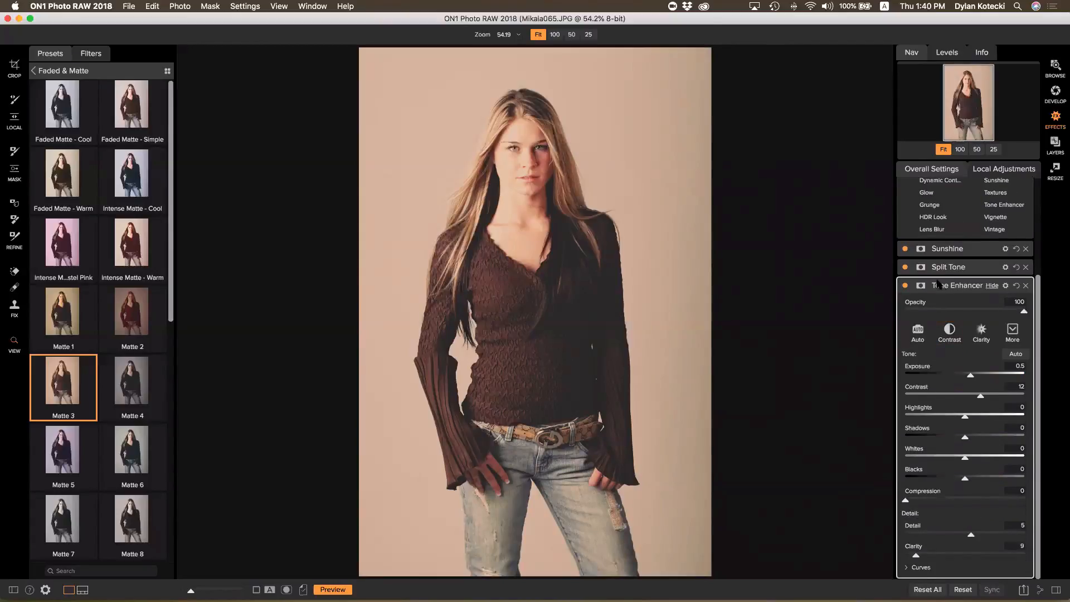
{"action": "scroll", "coordinate": [939, 285], "scroll_direction": "up", "scroll_amount": 2}
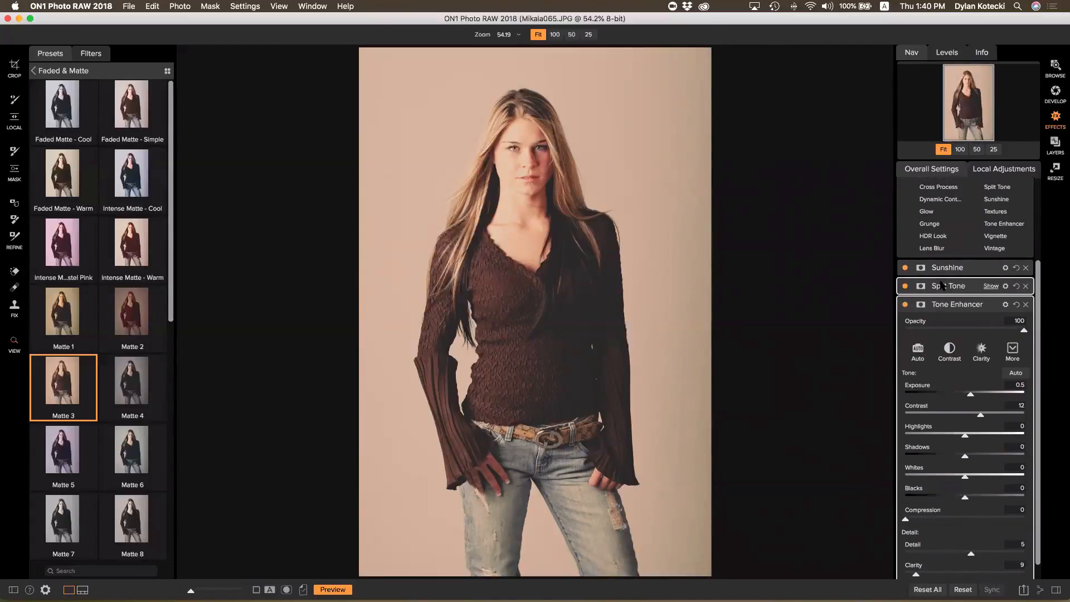
{"action": "left_click", "coordinate": [948, 269]}
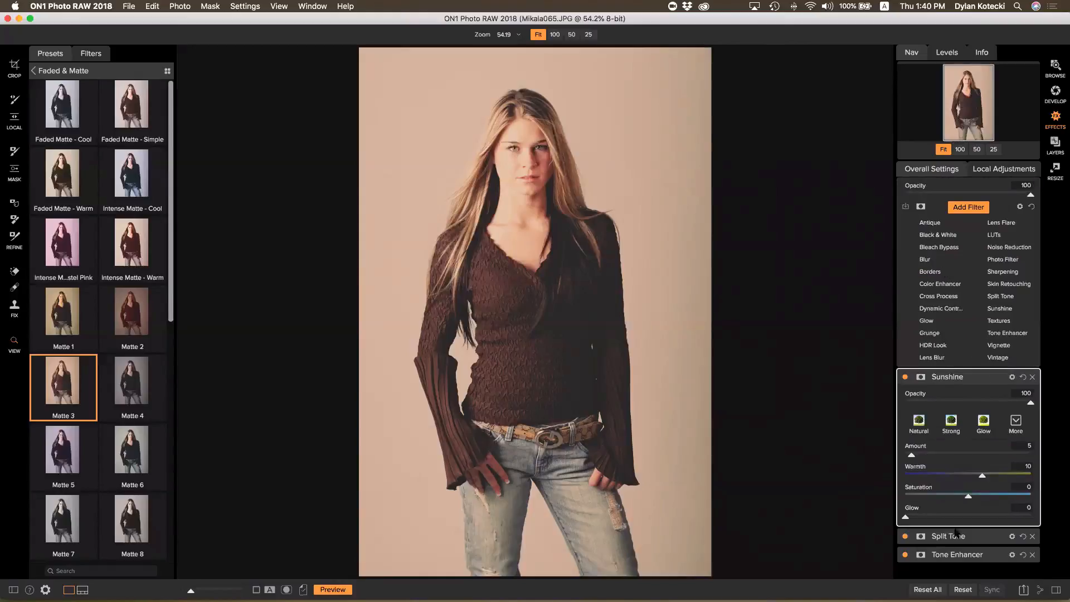
{"action": "left_click", "coordinate": [956, 535]}
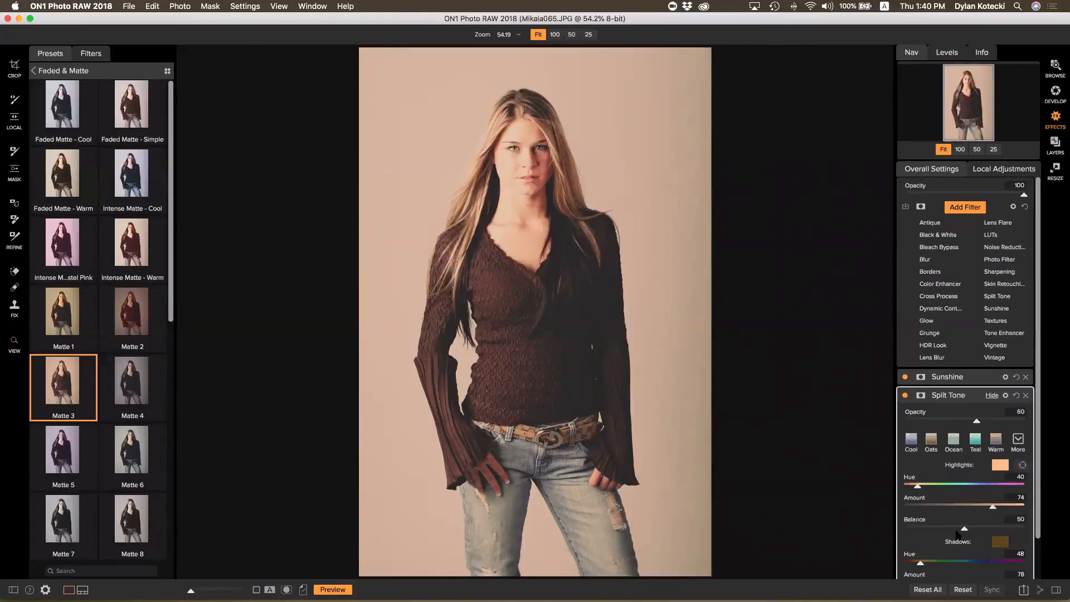
{"action": "left_click", "coordinate": [948, 376]}
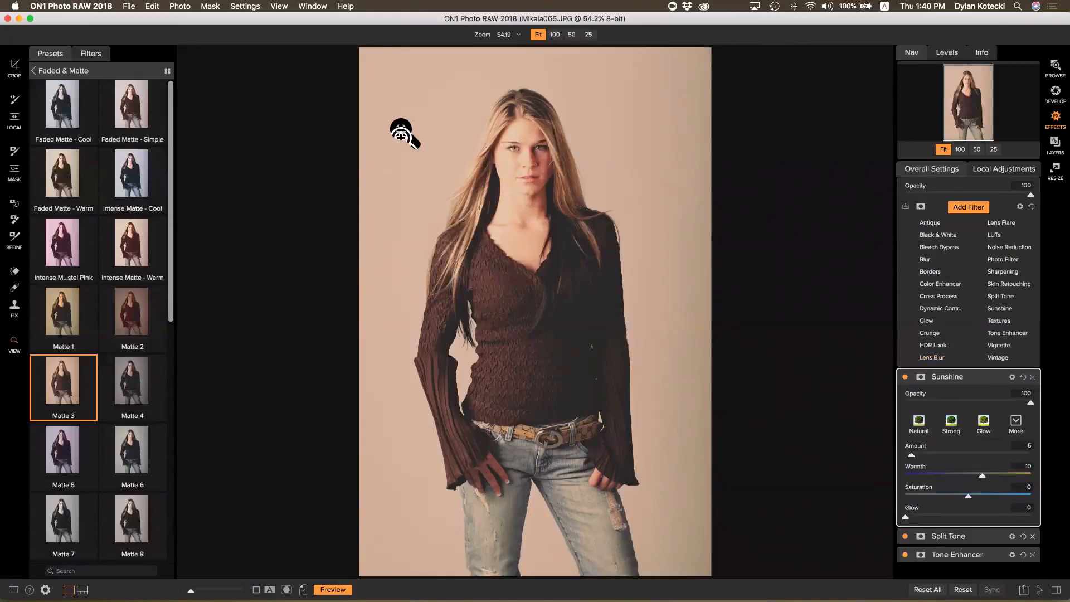
Turn off Solo Mode and expand the Split Tone filter's settings
{"action": "left_click", "coordinate": [312, 6]}
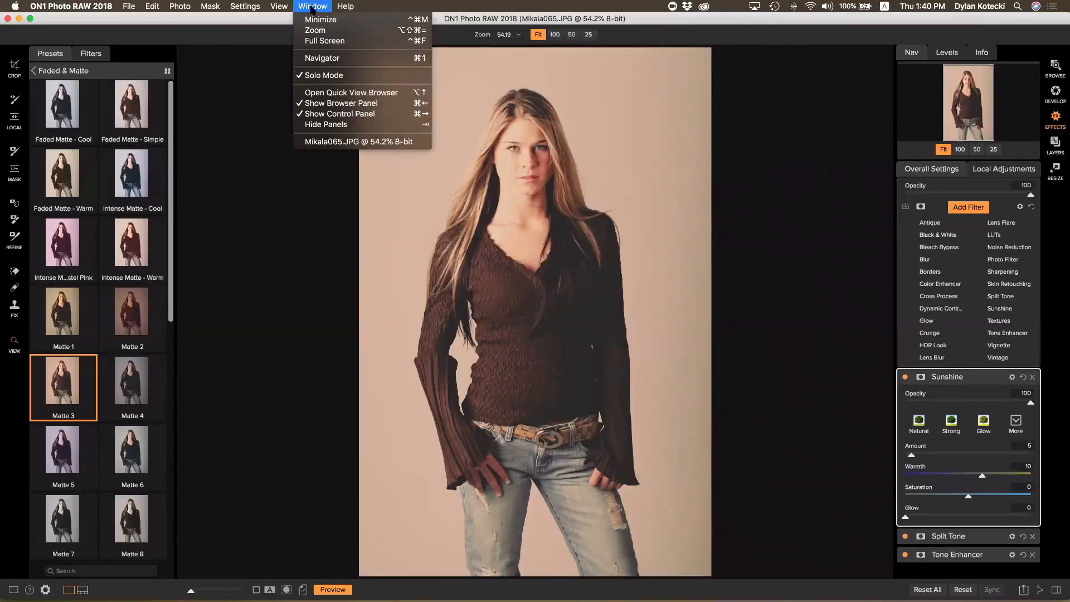
{"action": "left_click", "coordinate": [339, 75]}
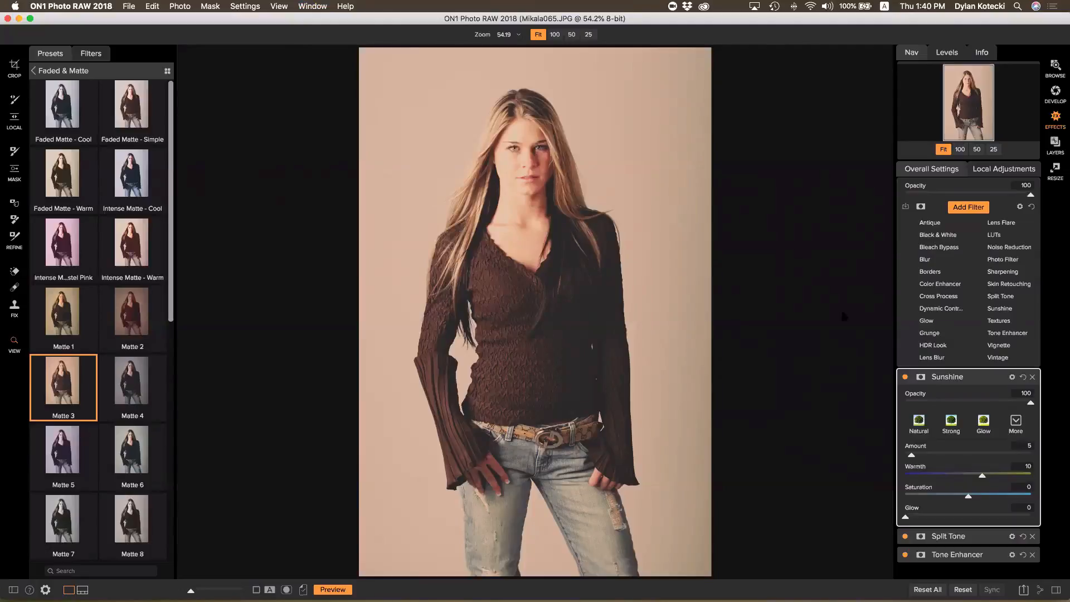
{"action": "left_click", "coordinate": [954, 535]}
{"action": "scroll", "coordinate": [971, 407], "scroll_direction": "down", "scroll_amount": 2}
{"action": "scroll", "coordinate": [971, 407], "scroll_direction": "down", "scroll_amount": 3}
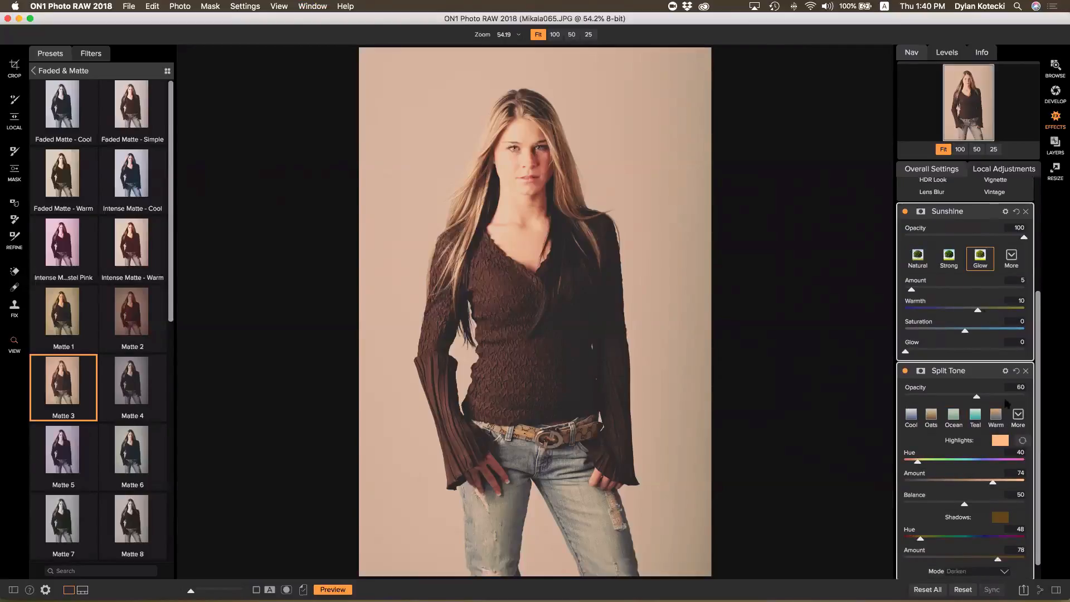
Switch Sunshine to Strong and re-enable Solo Mode so only one filter panel stays open
{"action": "left_click", "coordinate": [949, 261]}
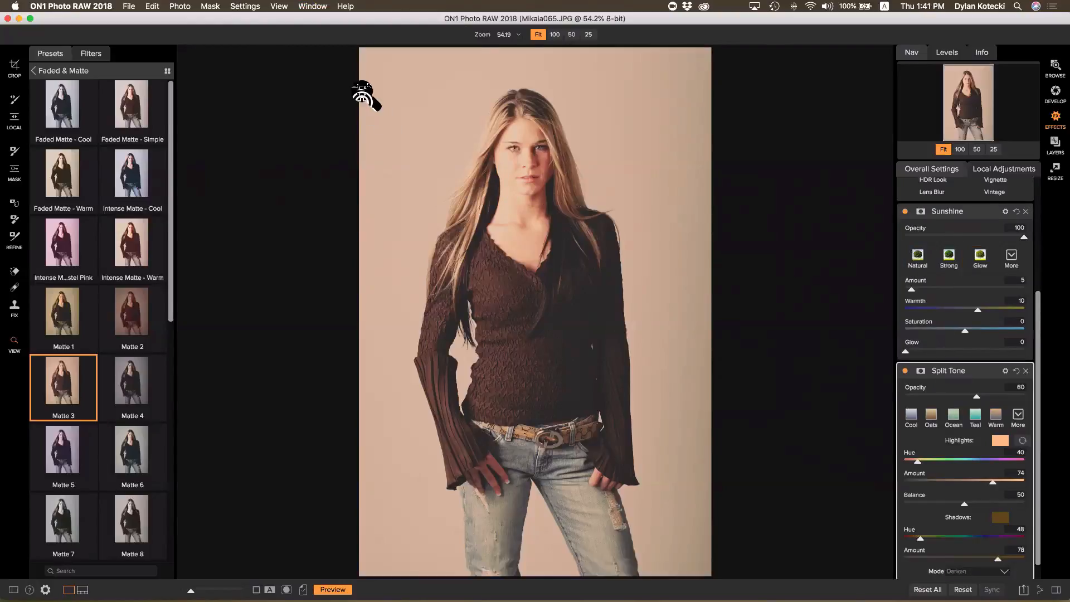
{"action": "left_click", "coordinate": [313, 7]}
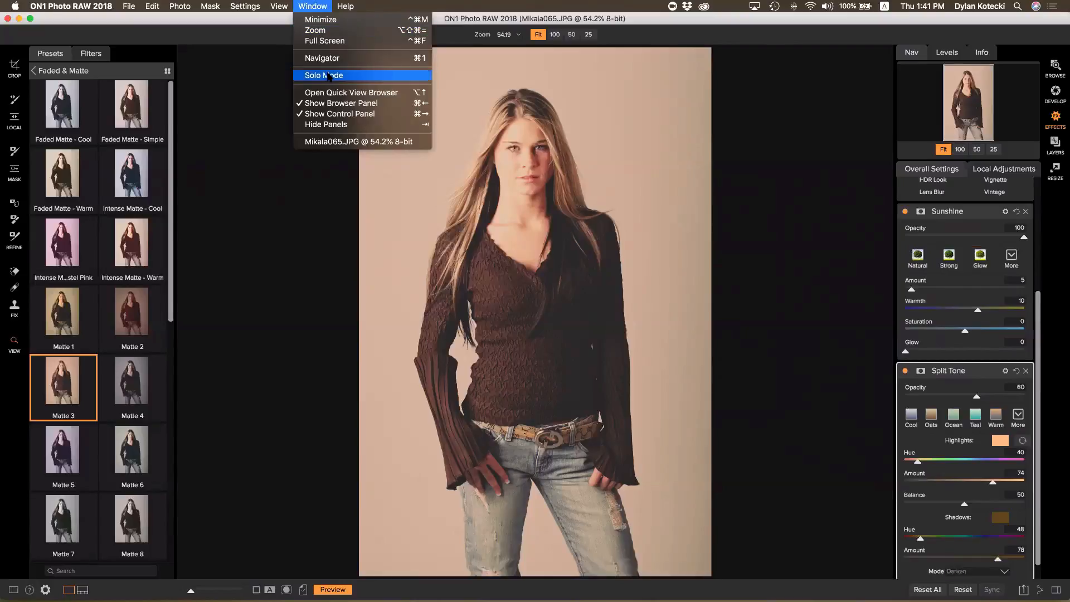
{"action": "left_click", "coordinate": [329, 76]}
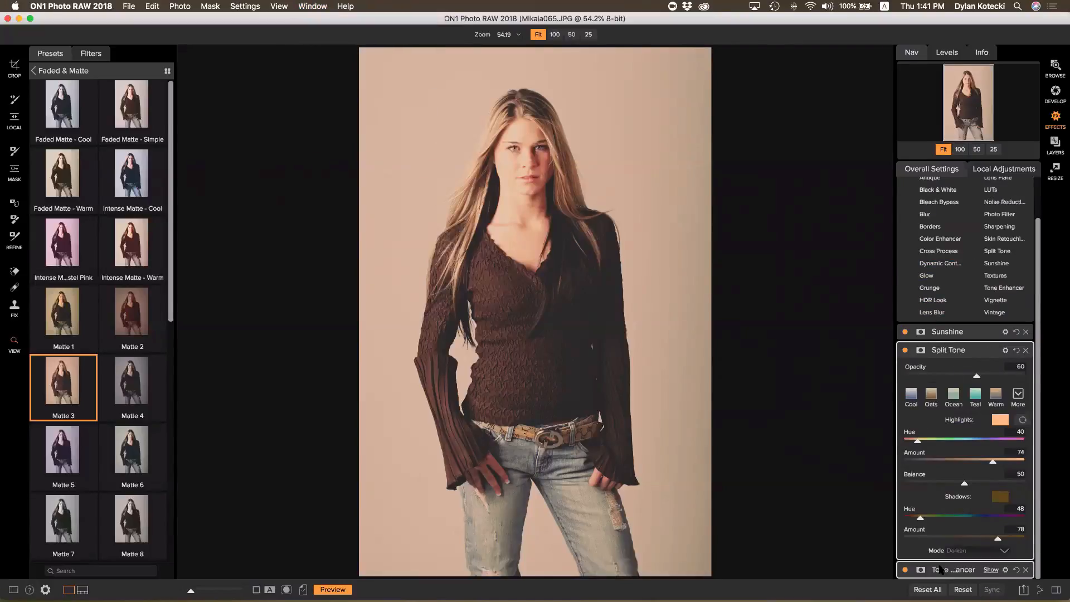
{"action": "left_click", "coordinate": [905, 569]}
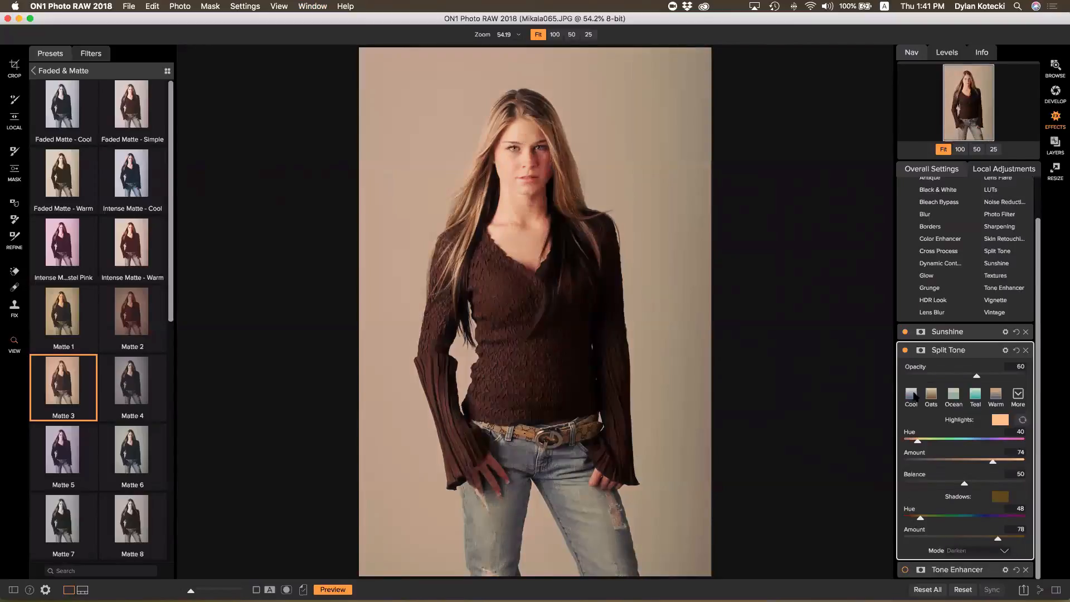
{"action": "left_click", "coordinate": [905, 350]}
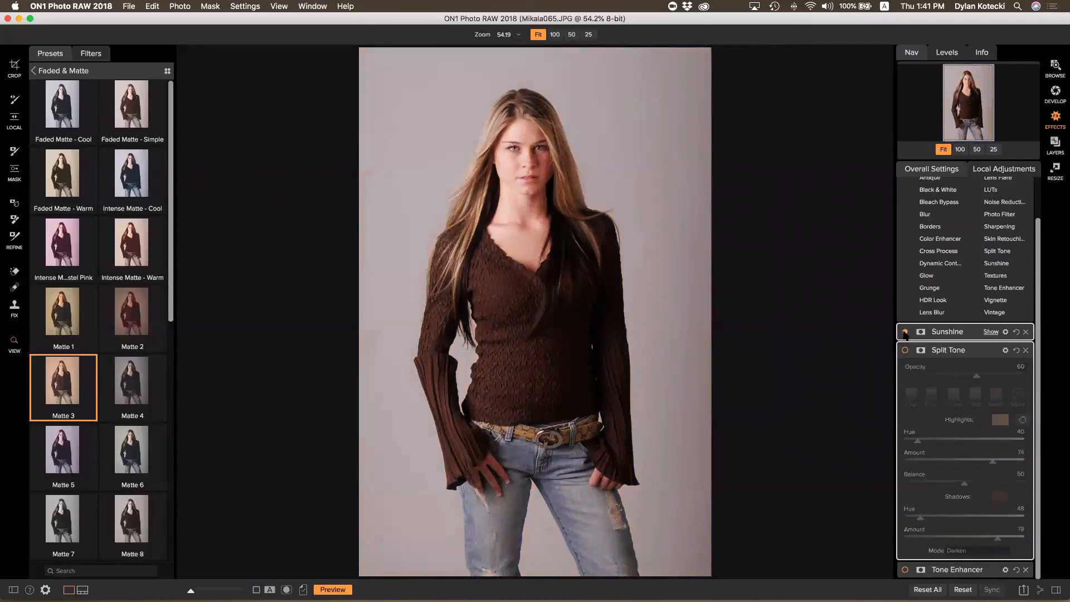
{"action": "left_click", "coordinate": [905, 570]}
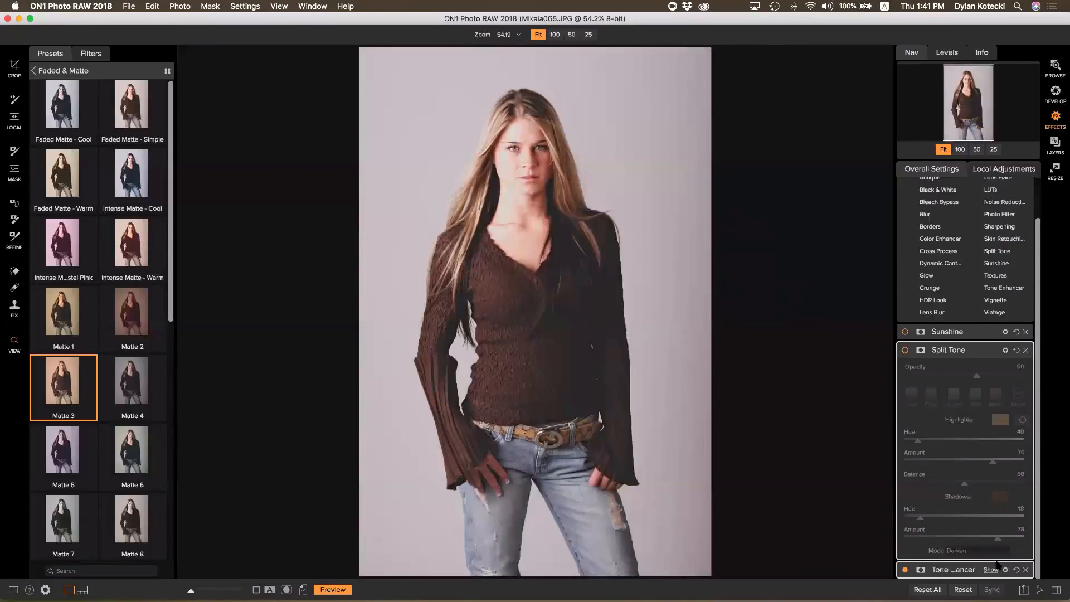
{"action": "left_click", "coordinate": [905, 569]}
{"action": "left_click", "coordinate": [905, 570]}
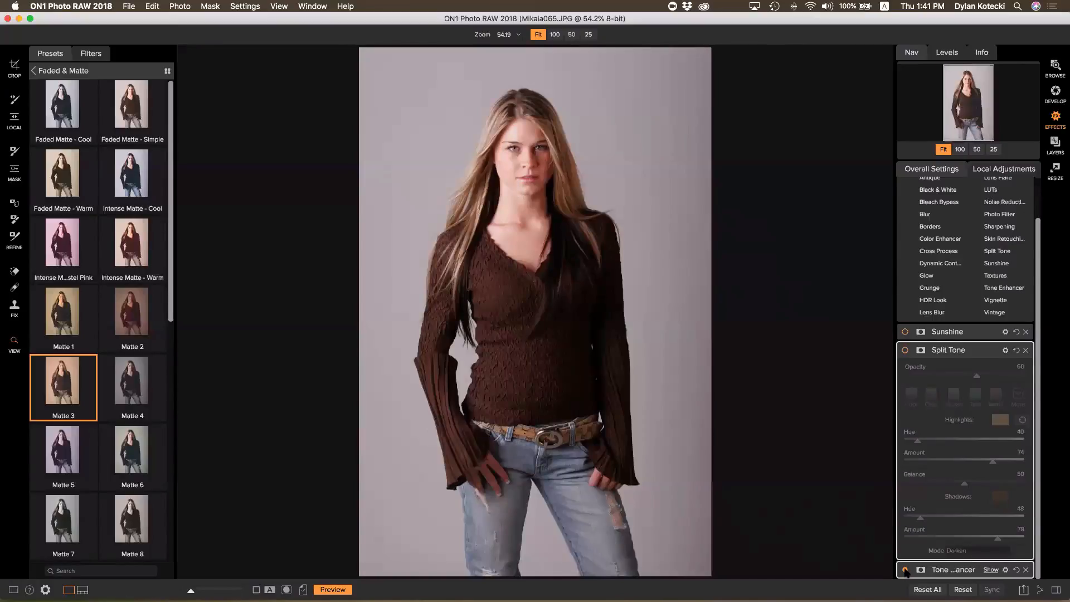
{"action": "left_click", "coordinate": [906, 350]}
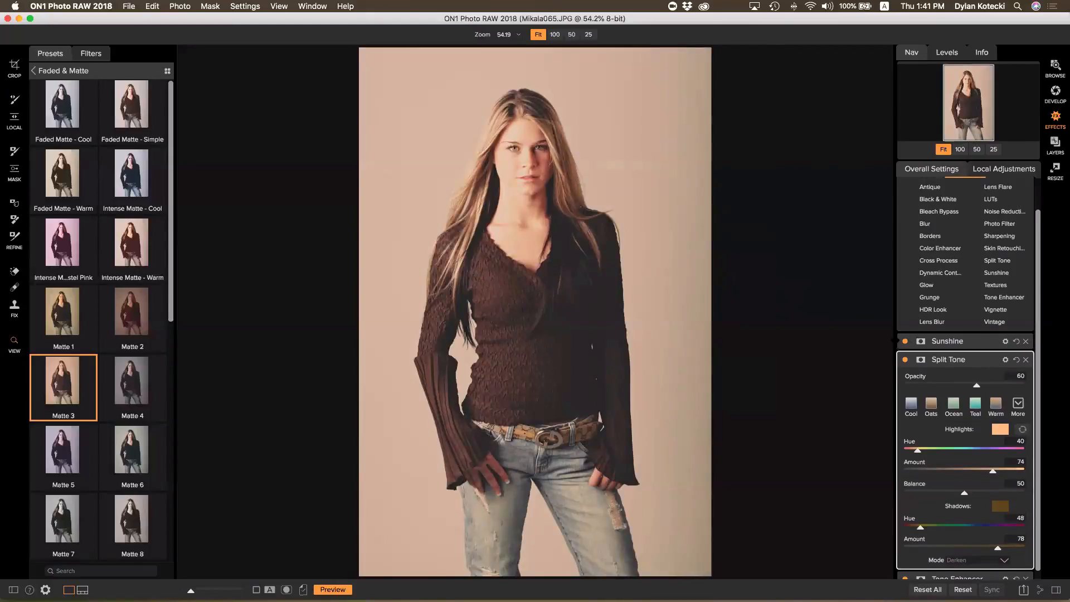
{"action": "scroll", "coordinate": [946, 384], "scroll_direction": "up", "scroll_amount": 2}
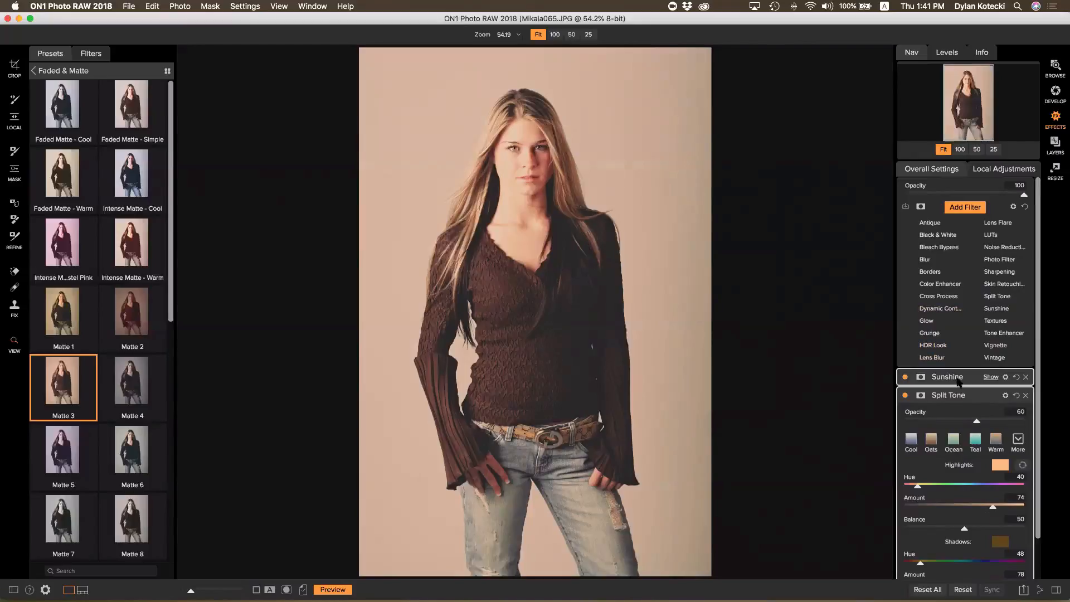
Add a Dynamic Contrast filter above Sunshine and toggle it off and on to compare before and after
{"action": "left_click", "coordinate": [950, 377]}
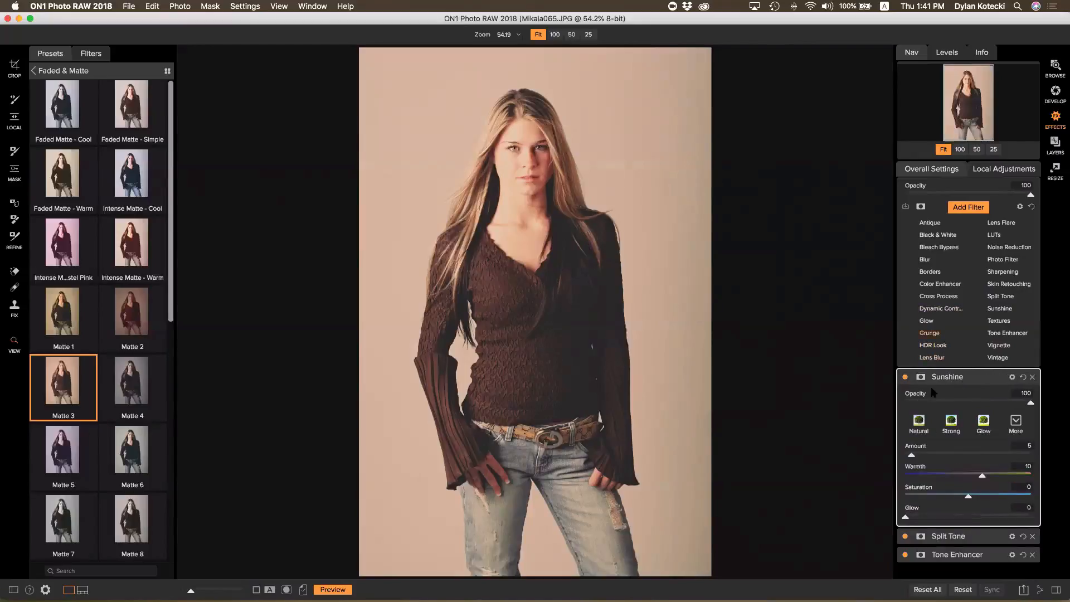
{"action": "left_click", "coordinate": [940, 308]}
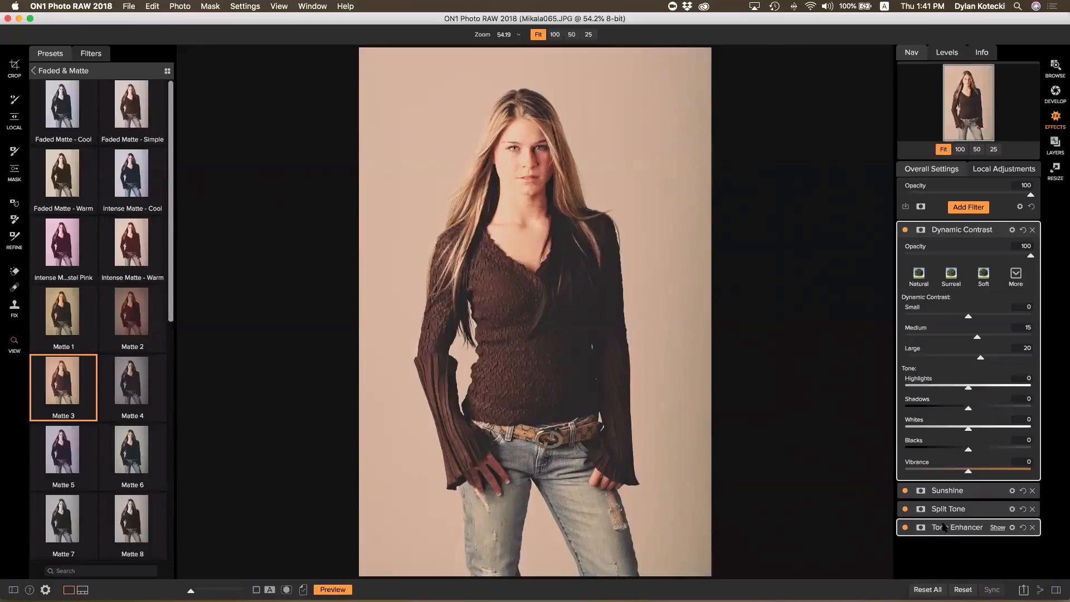
{"action": "left_click", "coordinate": [905, 231]}
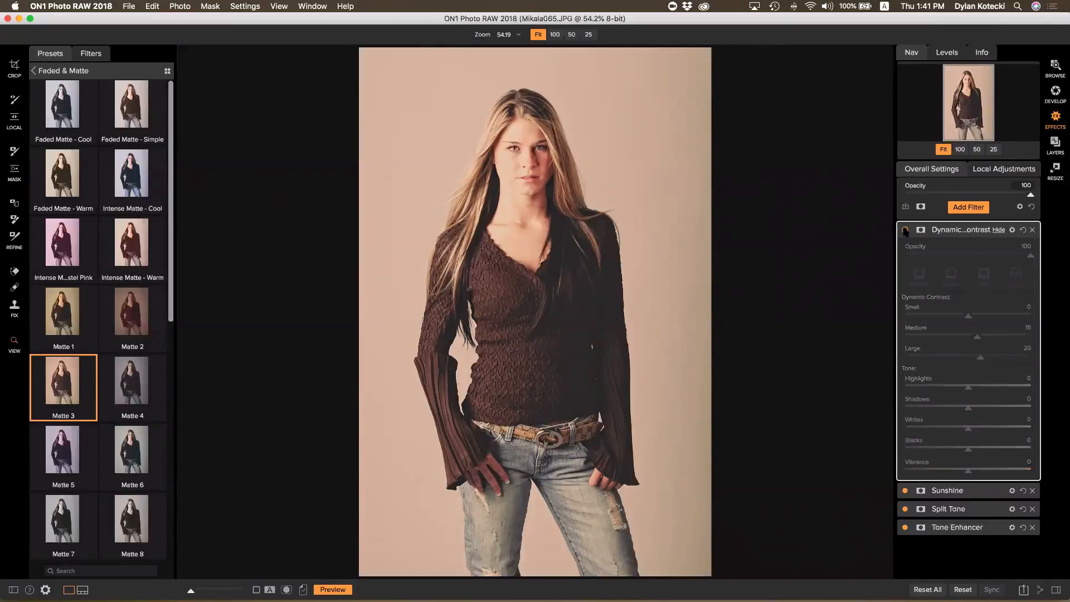
{"action": "left_click", "coordinate": [905, 230]}
{"action": "left_click", "coordinate": [905, 230]}
{"action": "left_click", "coordinate": [905, 230]}
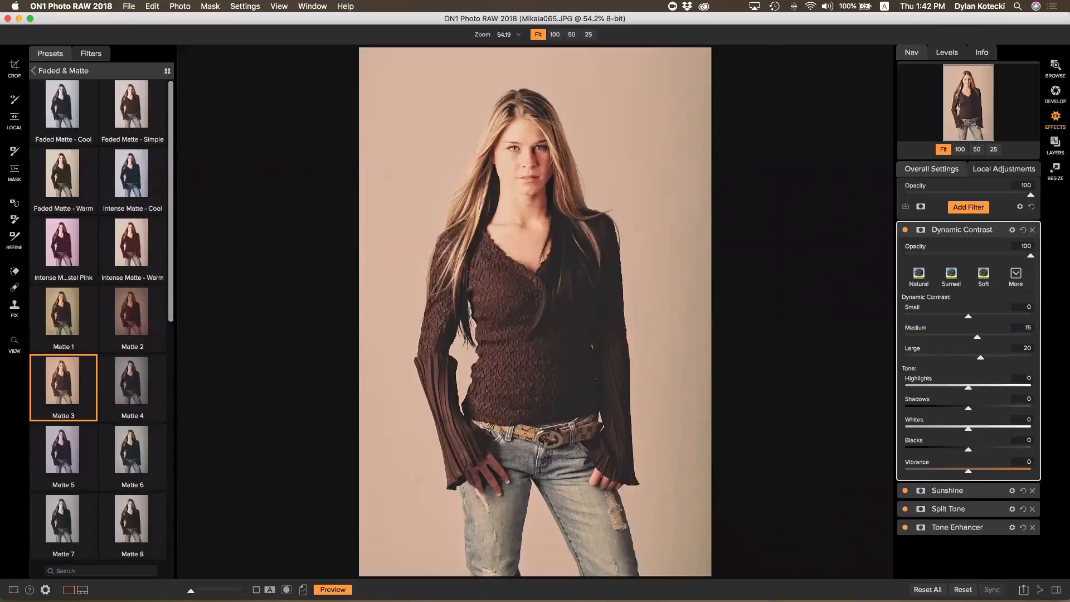
Paint Dynamic Contrast out of the top-left and top-right background corners, checking with the mask view
{"action": "key", "text": "b"}
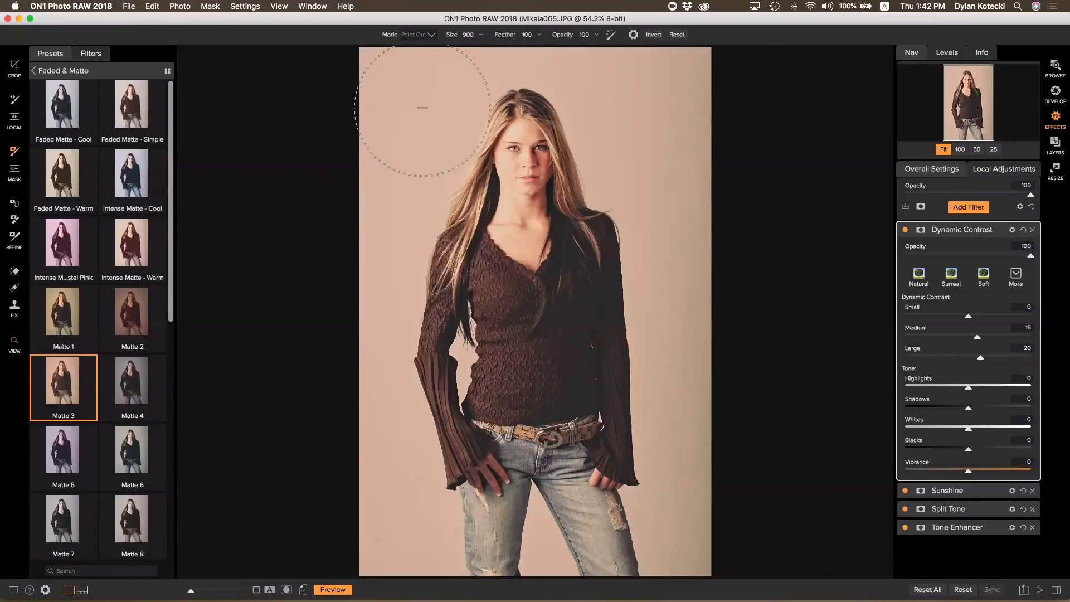
{"action": "left_click_drag", "start_coordinate": [390, 104], "coordinate": [397, 87]}
{"action": "left_click", "coordinate": [287, 589]}
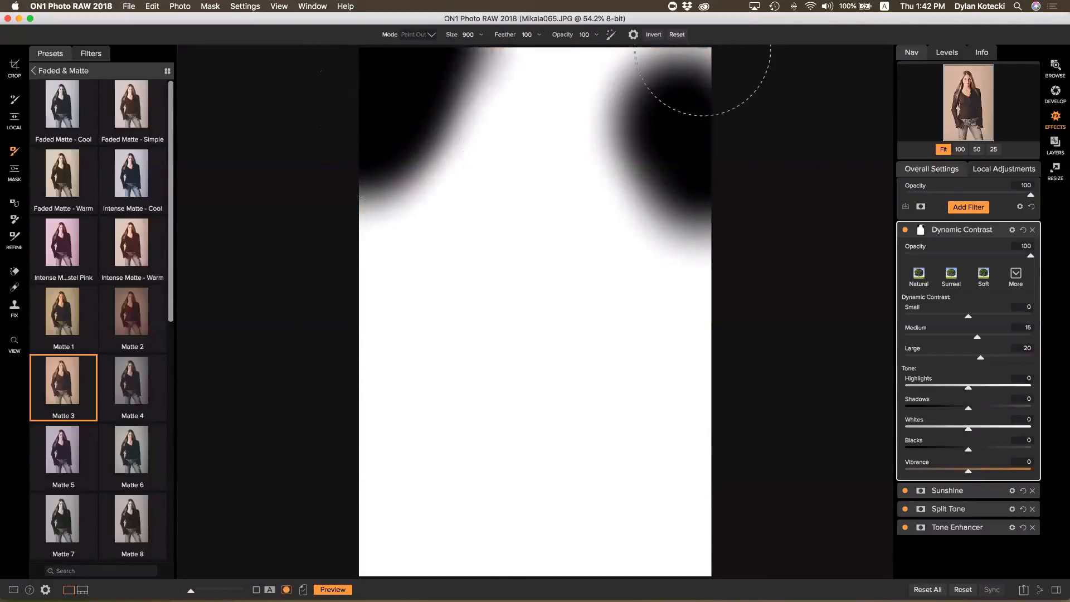
{"action": "left_click_drag", "start_coordinate": [717, 64], "coordinate": [698, 57]}
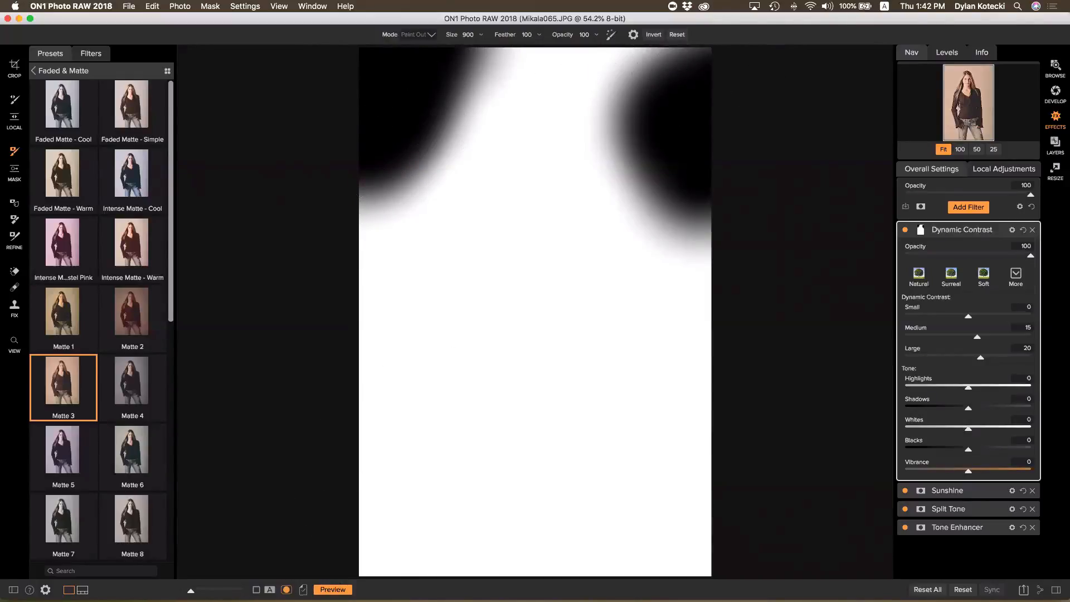
{"action": "left_click", "coordinate": [286, 589]}
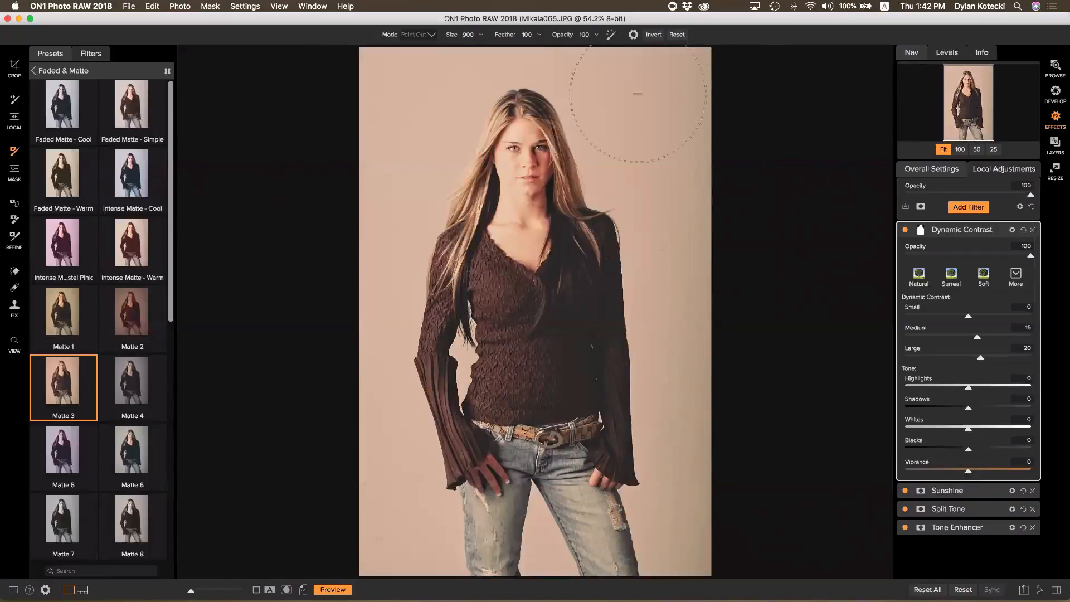
Enable Perfect Brush, lower the brush feather, and set the brush size to 700
{"action": "left_click", "coordinate": [611, 36]}
{"action": "left_click", "coordinate": [539, 36]}
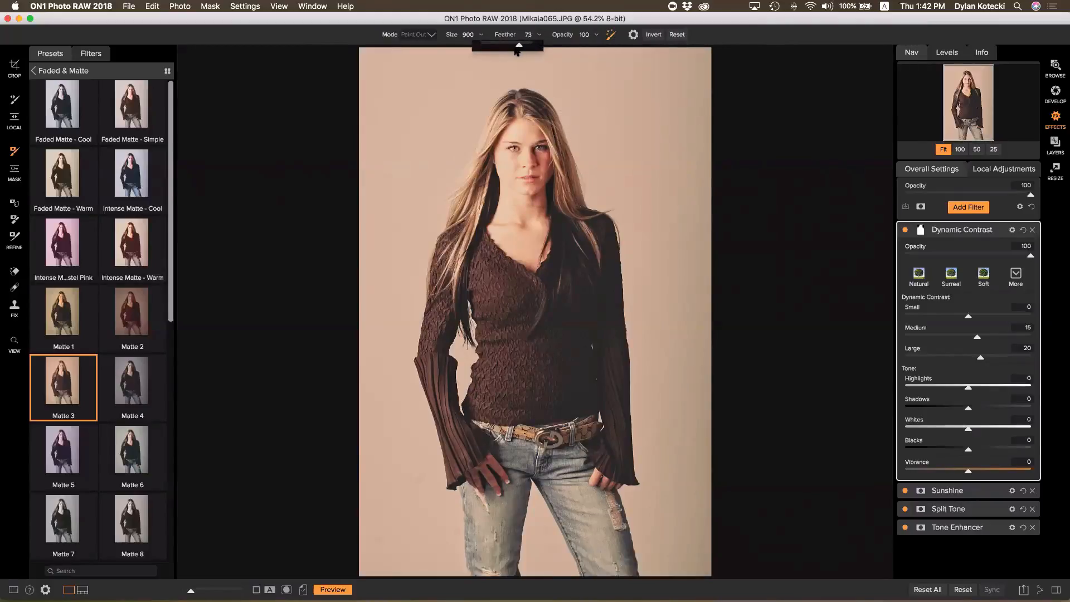
{"action": "left_click_drag", "start_coordinate": [516, 50], "coordinate": [510, 50]}
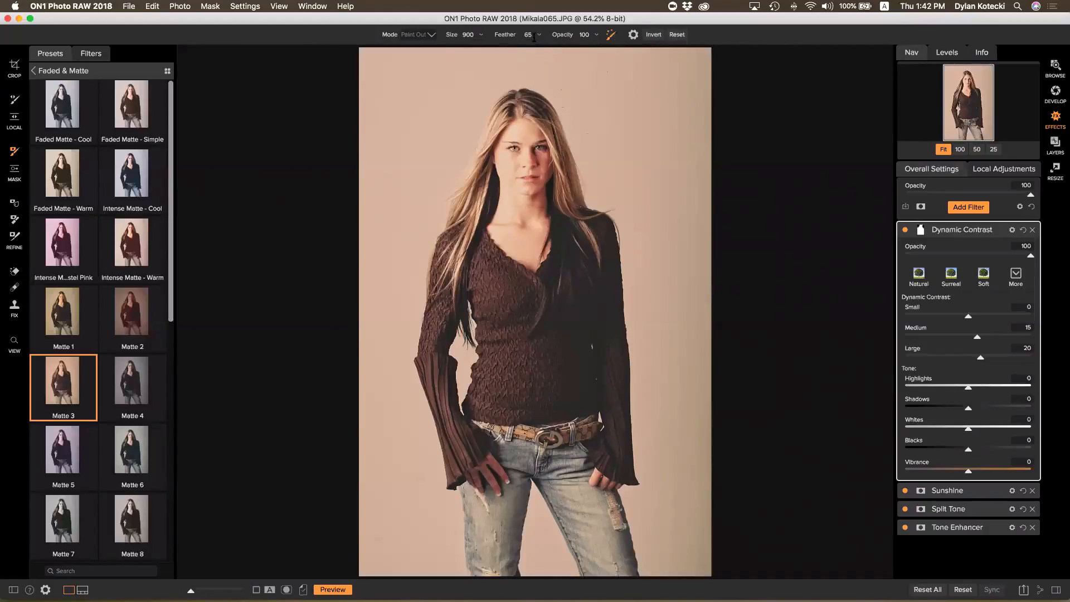
{"action": "left_click", "coordinate": [538, 35]}
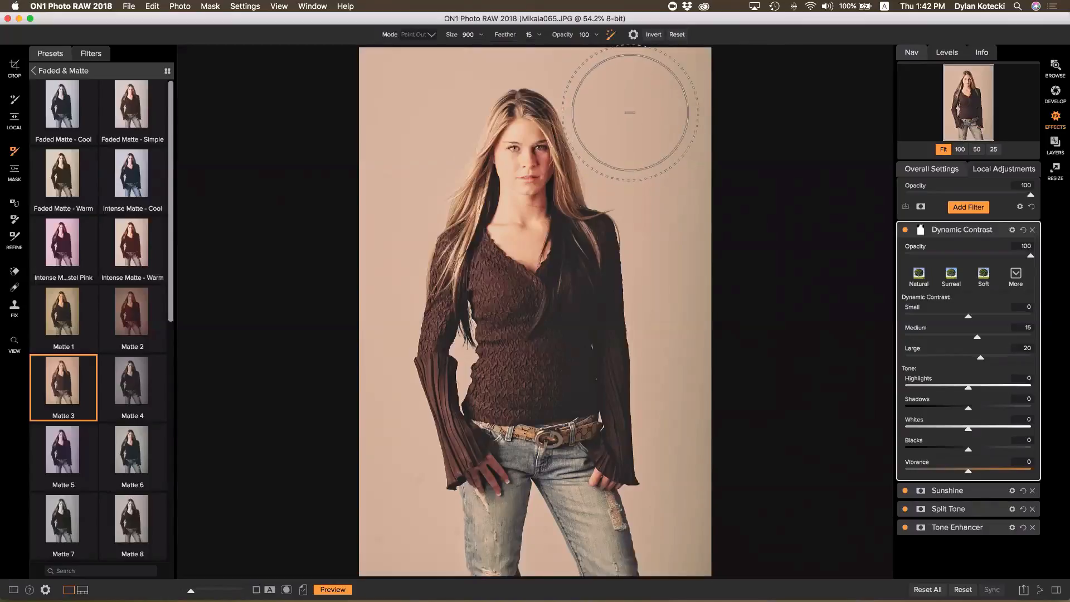
{"action": "key", "text": "bracketleft"}
{"action": "key", "text": "bracketleft"}
{"action": "key", "text": "bracketleft"}
{"action": "key", "text": "bracketleft"}
{"action": "key", "text": "bracketleft"}
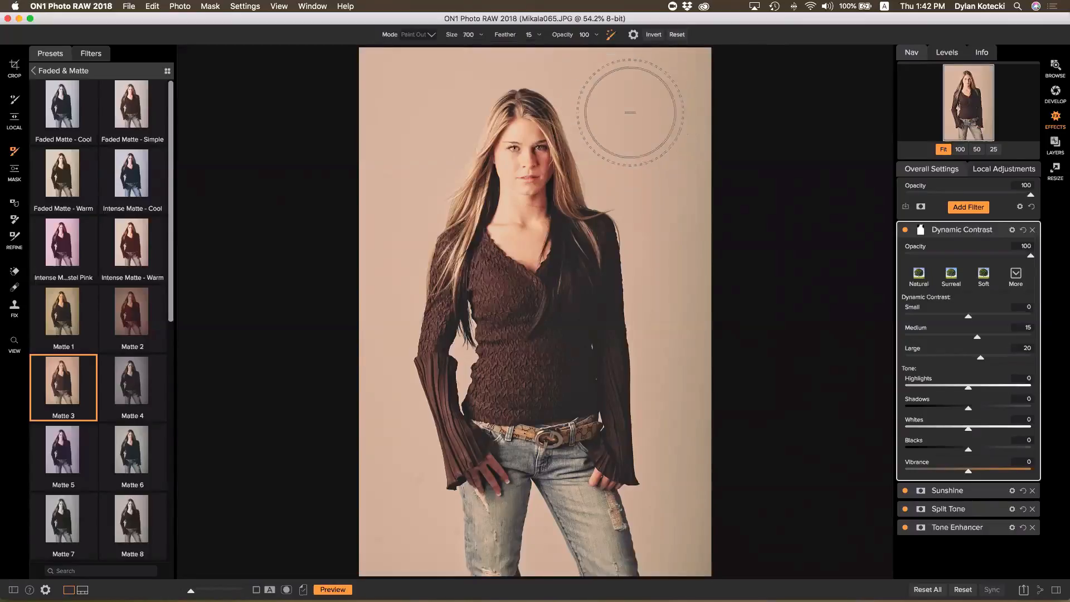
{"action": "key", "text": "bracketright"}
{"action": "key", "text": "bracketright"}
{"action": "key", "text": "bracketright"}
{"action": "key", "text": "bracketright"}
{"action": "key", "text": "bracketleft"}
{"action": "key", "text": "bracketleft"}
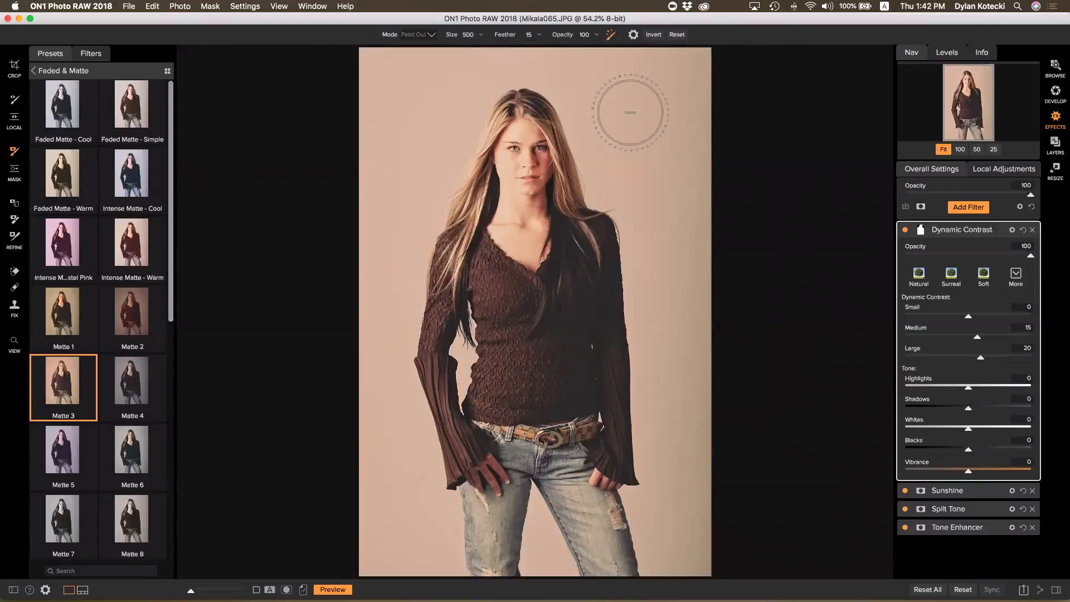
{"action": "key", "text": "bracketright"}
{"action": "key", "text": "bracketright"}
{"action": "key", "text": "bracketleft"}
{"action": "key", "text": "bracketleft"}
{"action": "key", "text": "bracketright"}
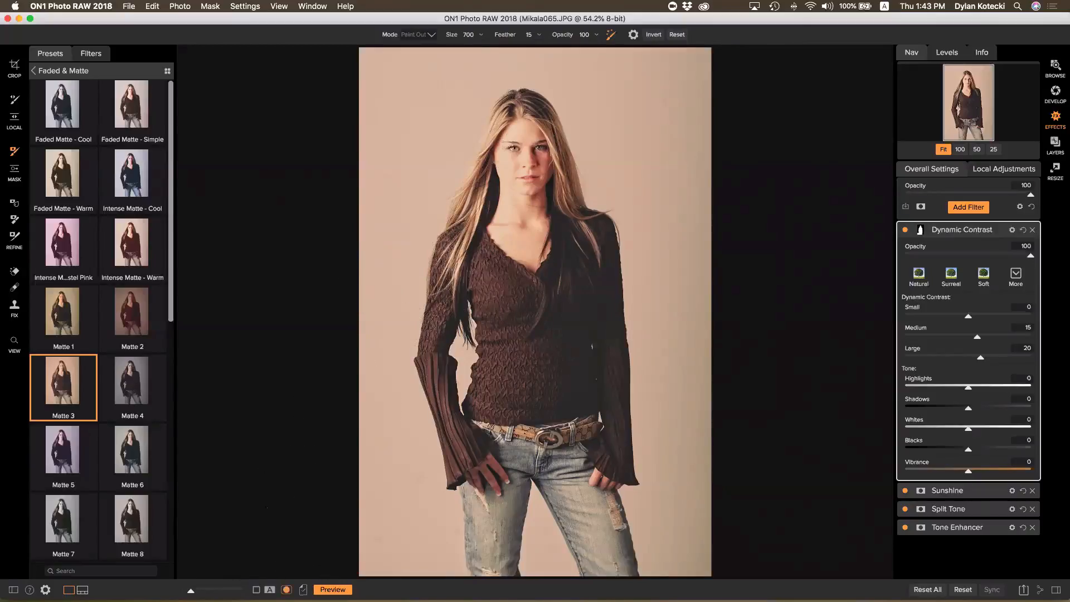
In mask view, erase the lower-left background and restore the effect on top of the head
{"action": "left_click", "coordinate": [286, 590]}
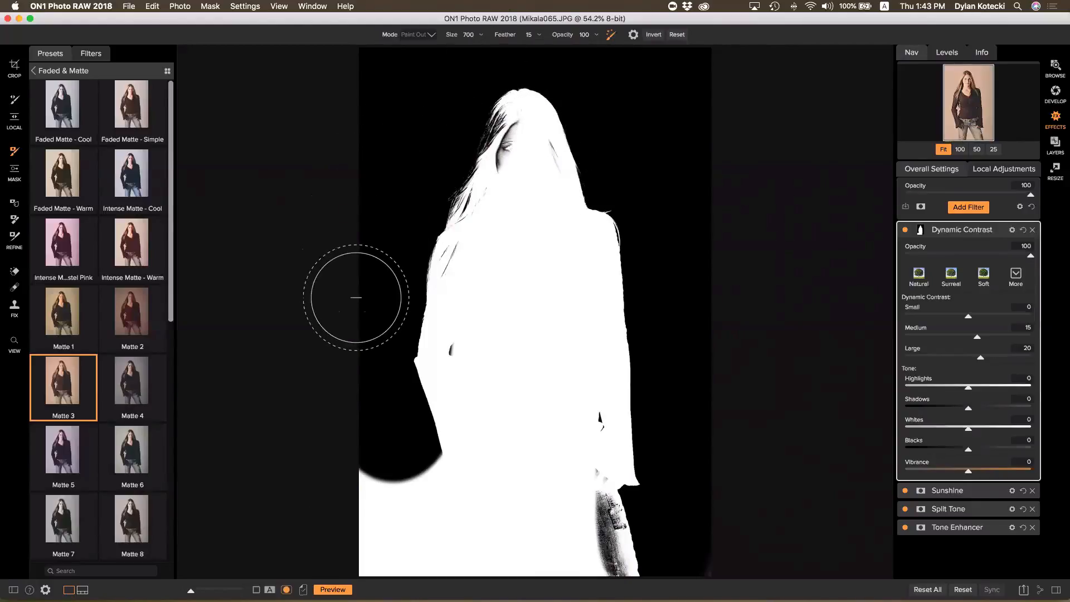
{"action": "mouse_move", "coordinate": [402, 425]}
{"action": "left_mouse_down"}
{"action": "mouse_move", "coordinate": [411, 490]}
{"action": "mouse_move", "coordinate": [428, 512]}
{"action": "mouse_move", "coordinate": [418, 530]}
{"action": "left_mouse_up"}
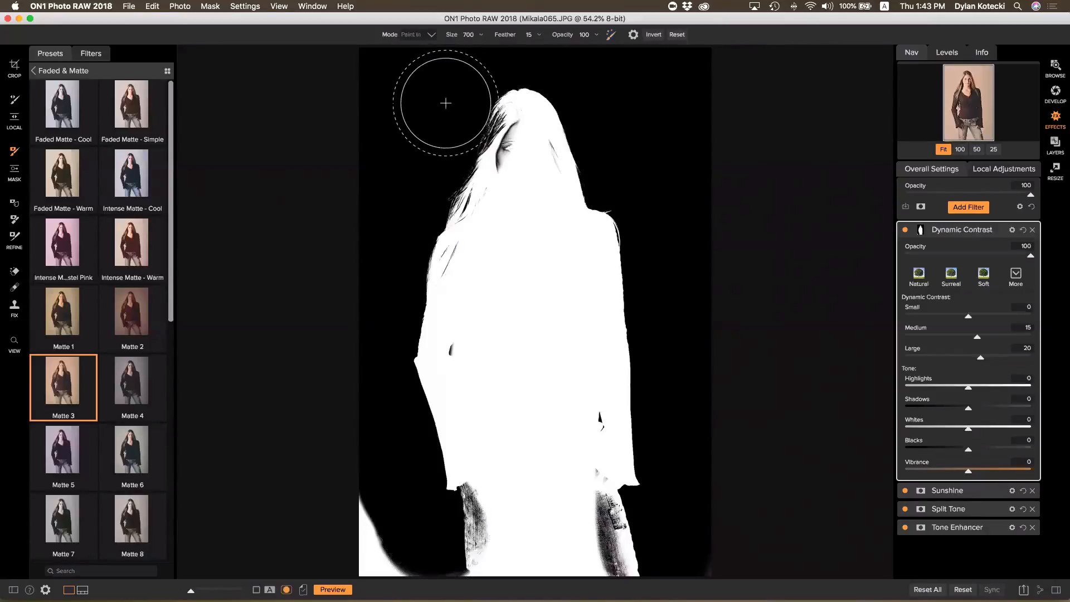
{"action": "key", "text": "x"}
{"action": "key", "text": "bracketleft"}
{"action": "key", "text": "bracketleft"}
{"action": "key", "text": "bracketleft"}
{"action": "key", "text": "bracketleft"}
{"action": "key", "text": "bracketleft"}
{"action": "key", "text": "bracketleft"}
{"action": "key", "text": "bracketleft"}
{"action": "key", "text": "bracketleft"}
{"action": "key", "text": "bracketleft"}
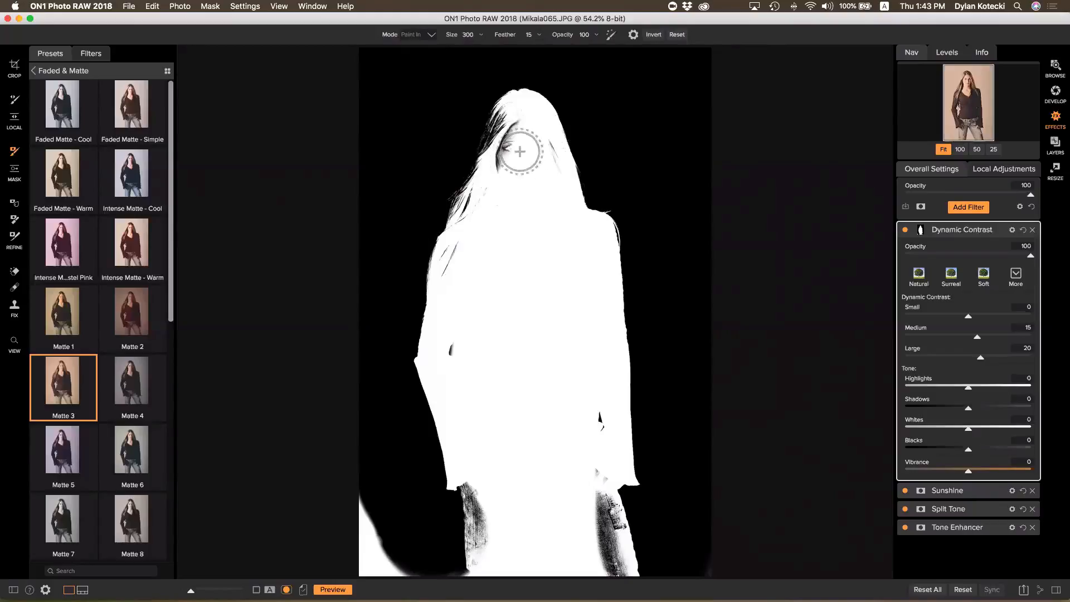
{"action": "mouse_move", "coordinate": [519, 129]}
{"action": "left_mouse_down"}
{"action": "mouse_move", "coordinate": [502, 168]}
{"action": "mouse_move", "coordinate": [511, 119]}
{"action": "left_mouse_up"}
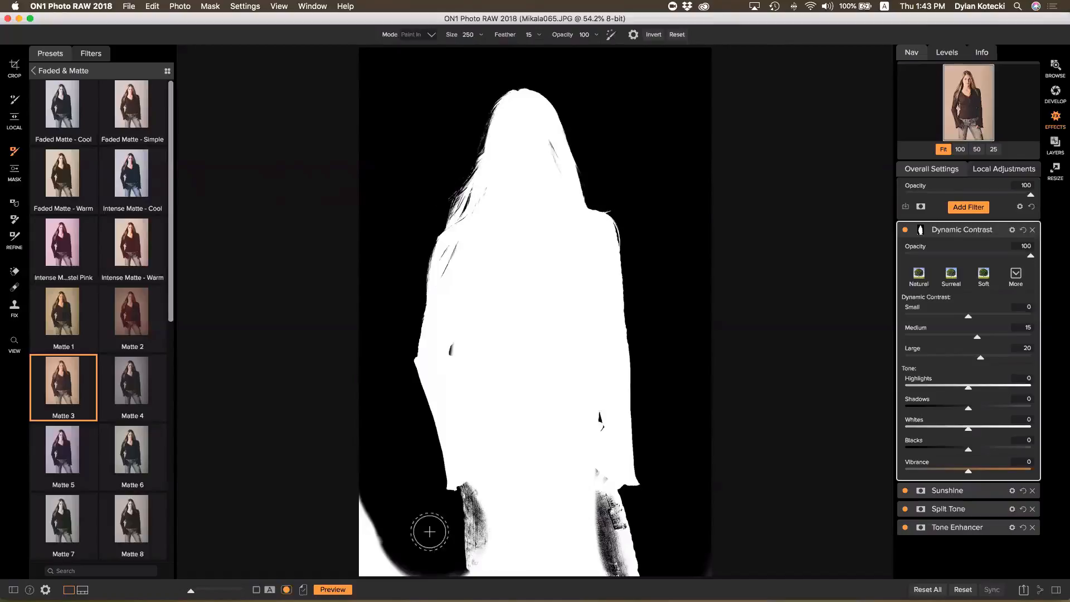
Switch the brush to Paint Out and erase the stray white patch at the bottom-left
{"action": "left_click", "coordinate": [376, 513]}
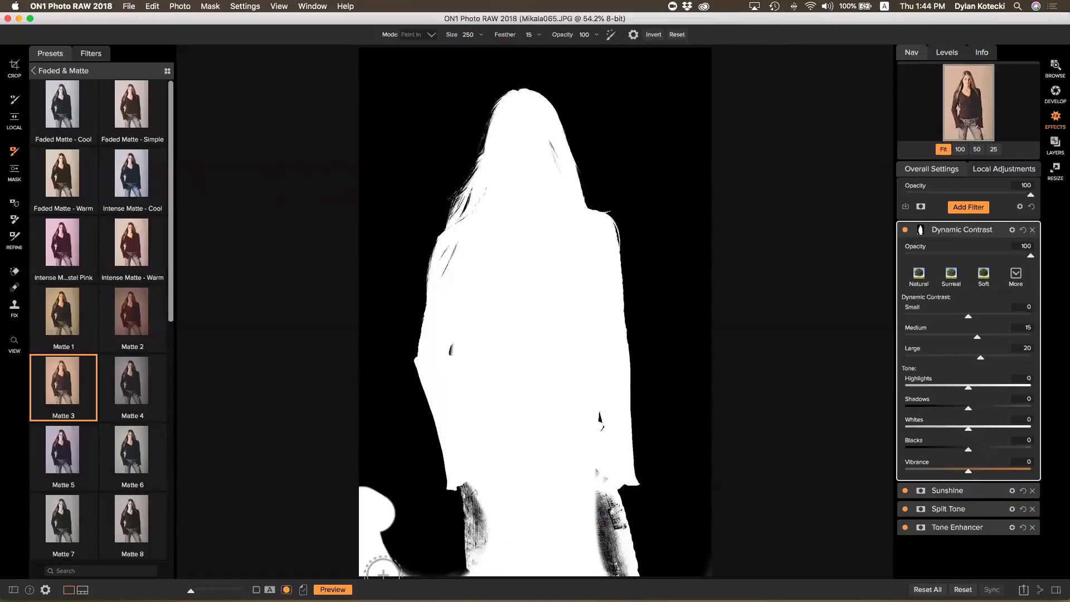
{"action": "key", "text": "x"}
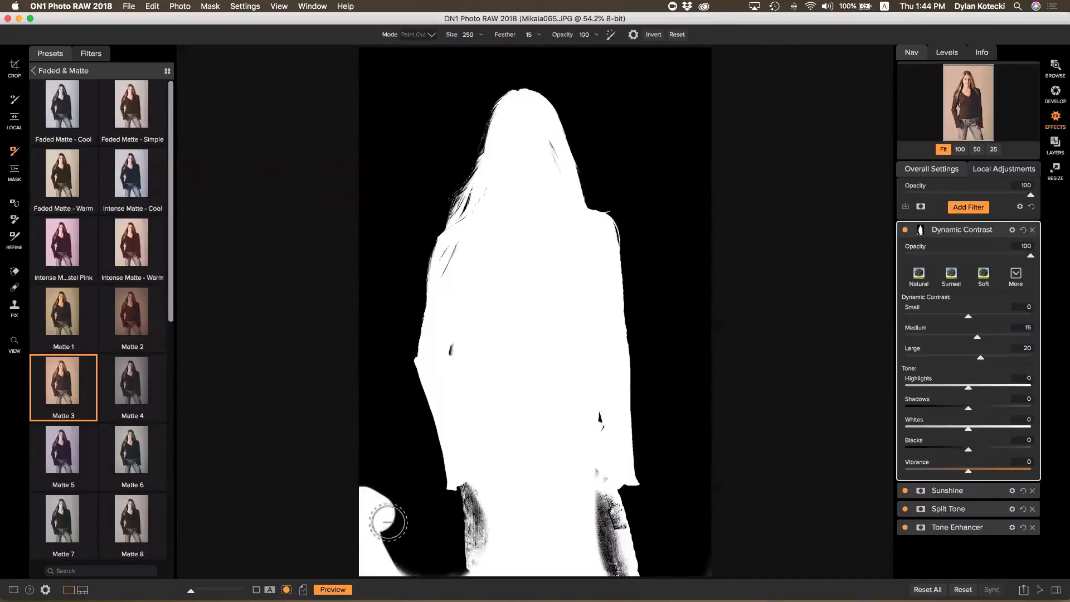
{"action": "mouse_move", "coordinate": [379, 541]}
{"action": "left_mouse_down"}
{"action": "mouse_move", "coordinate": [386, 574]}
{"action": "mouse_move", "coordinate": [353, 554]}
{"action": "left_mouse_up"}
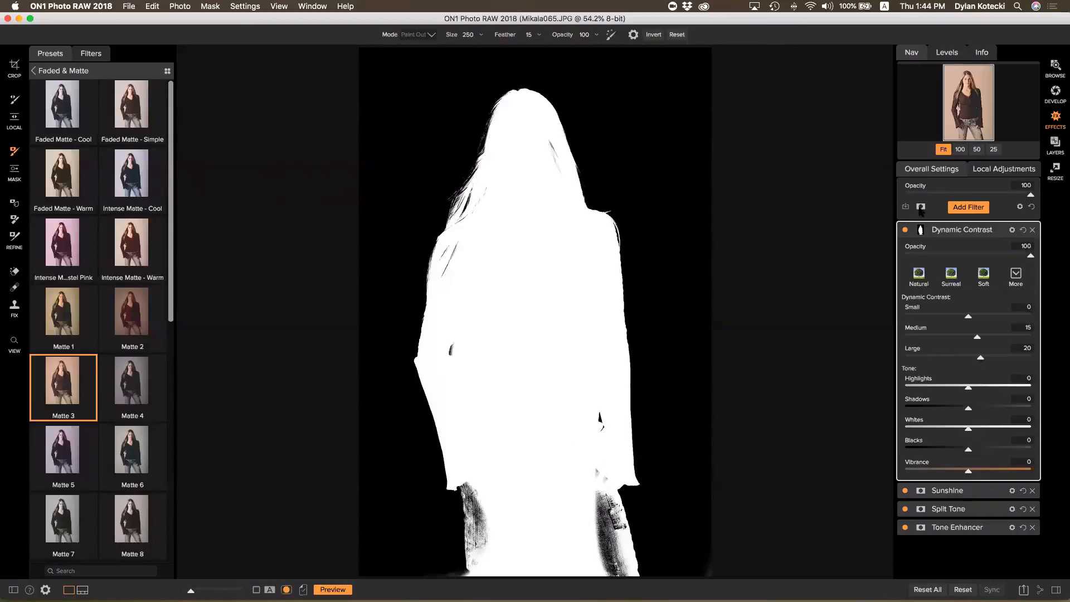
In Dynamic Contrast's mask settings, try Invert several times with mask view off, then Reset to full white
{"action": "left_click", "coordinate": [921, 229]}
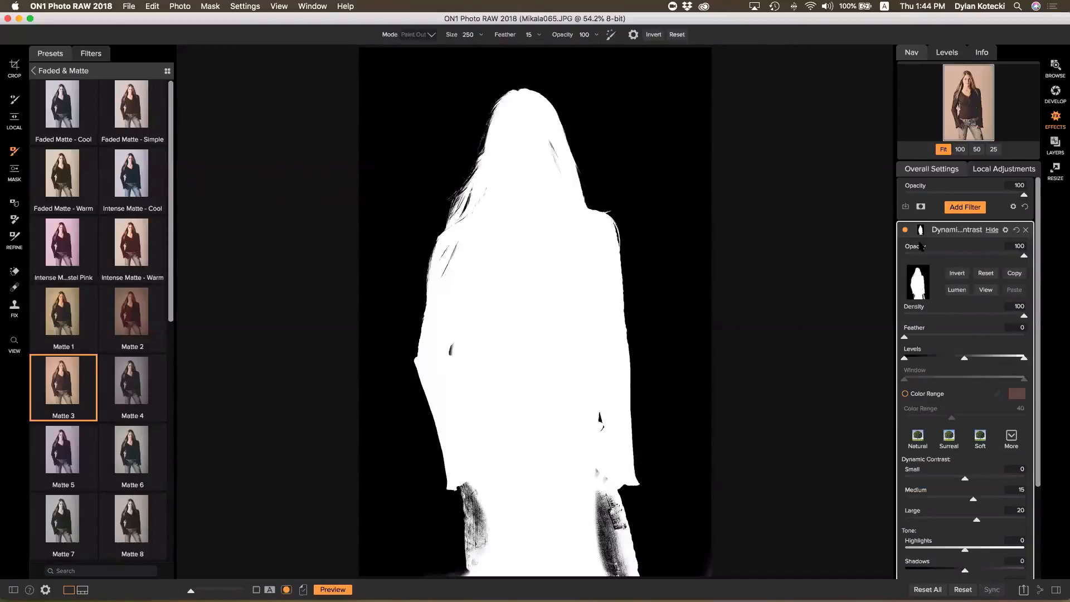
{"action": "left_click", "coordinate": [957, 273]}
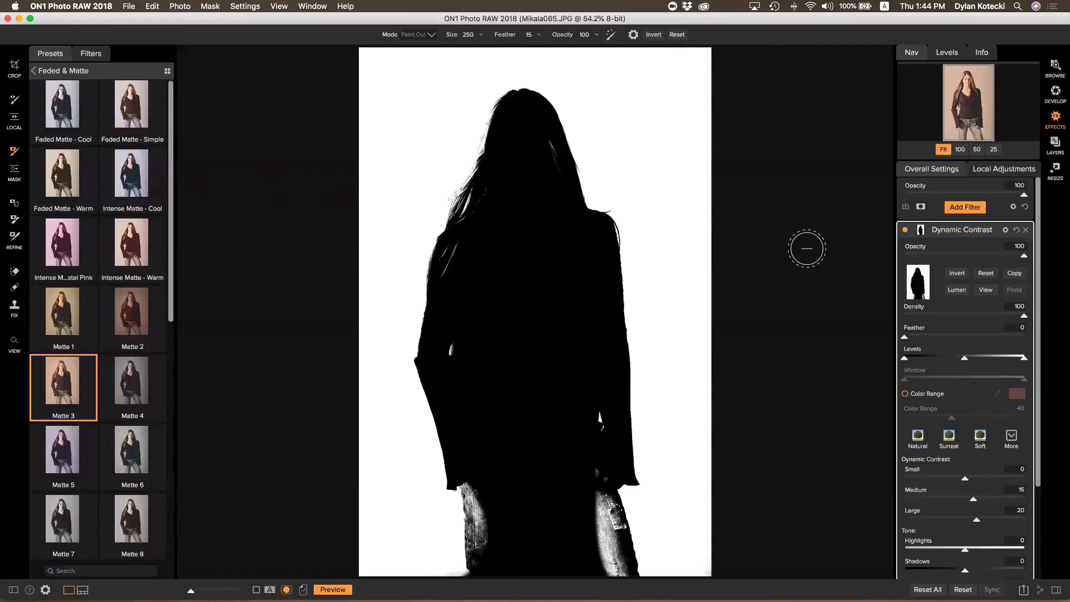
{"action": "left_click", "coordinate": [952, 274]}
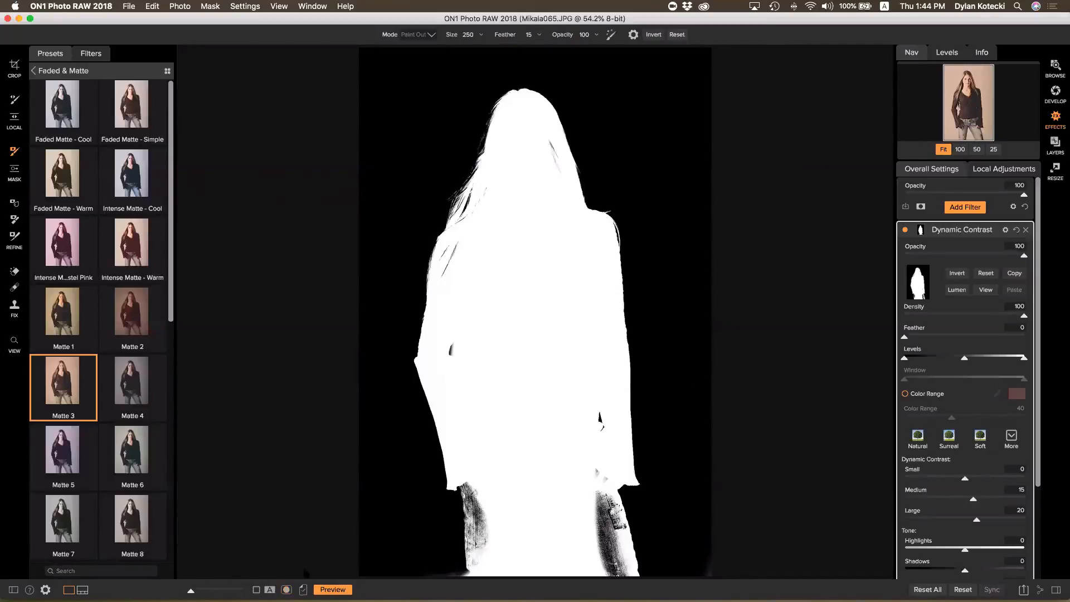
{"action": "left_click", "coordinate": [287, 589]}
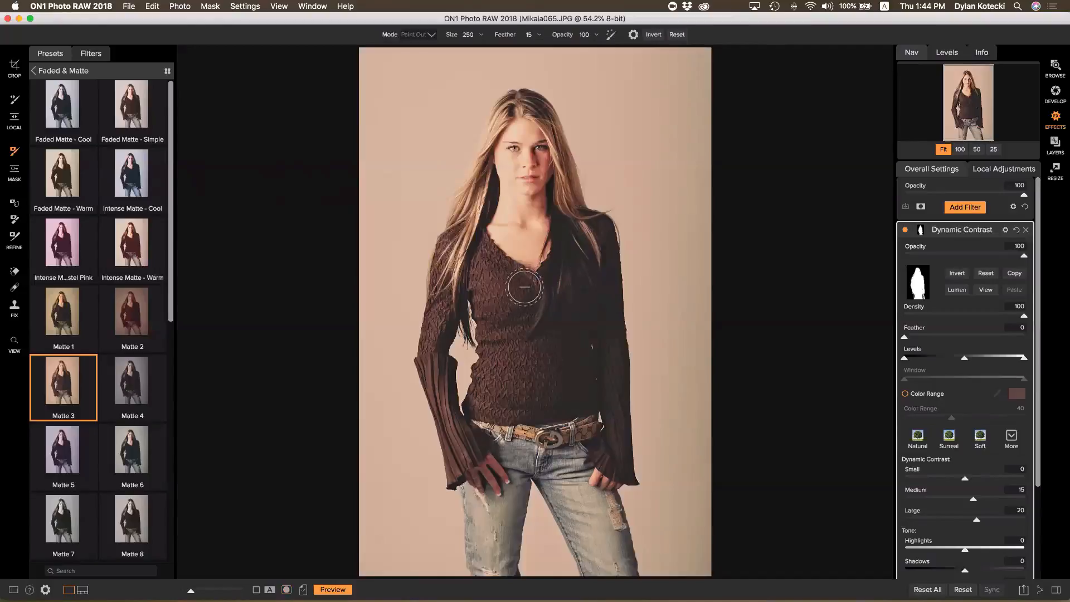
{"action": "left_click", "coordinate": [957, 273]}
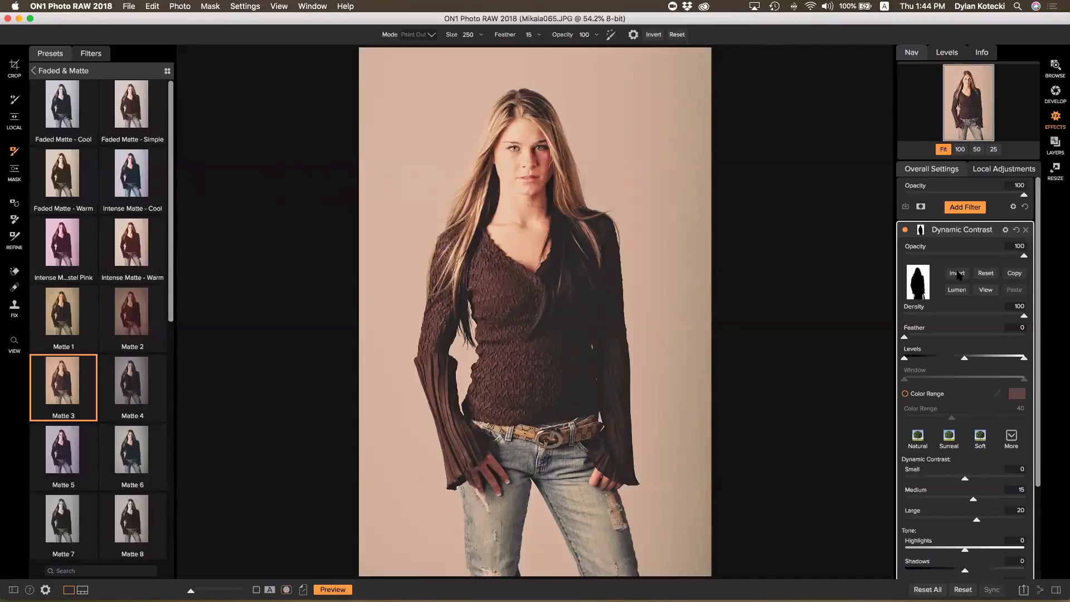
{"action": "left_click", "coordinate": [957, 273]}
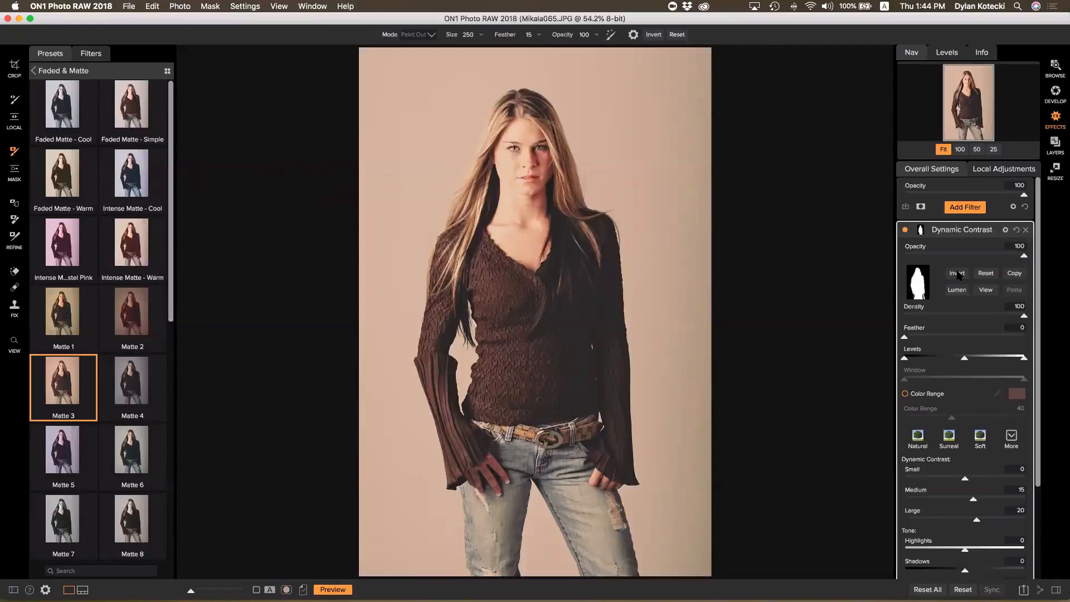
{"action": "left_click", "coordinate": [957, 273]}
{"action": "left_click", "coordinate": [958, 273]}
{"action": "left_click", "coordinate": [986, 273]}
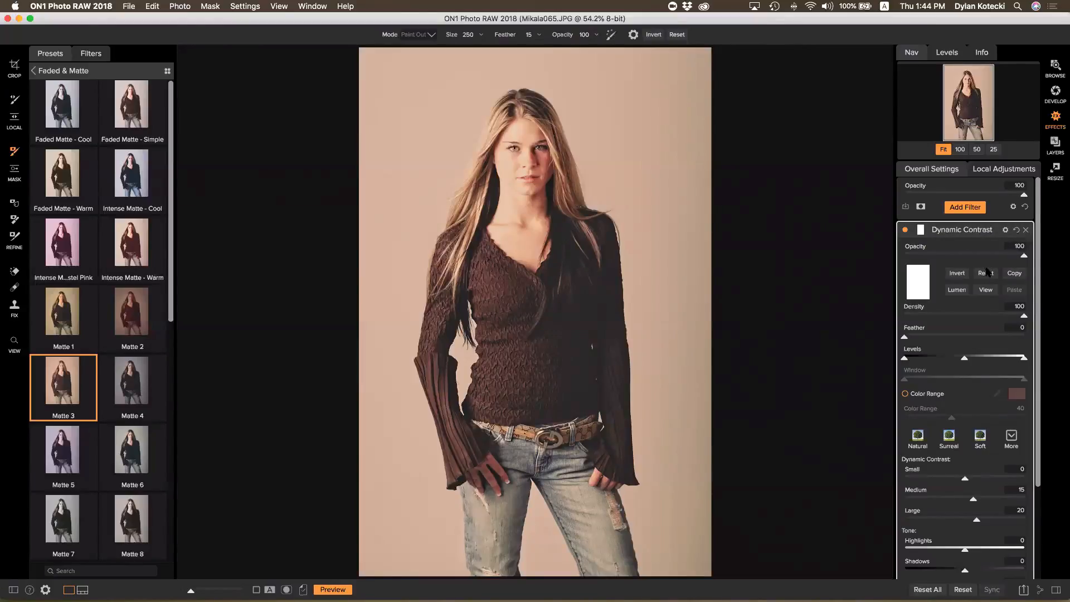
Invert the Dynamic Contrast mask to fully black and collapse the filter's settings
{"action": "left_click", "coordinate": [919, 230]}
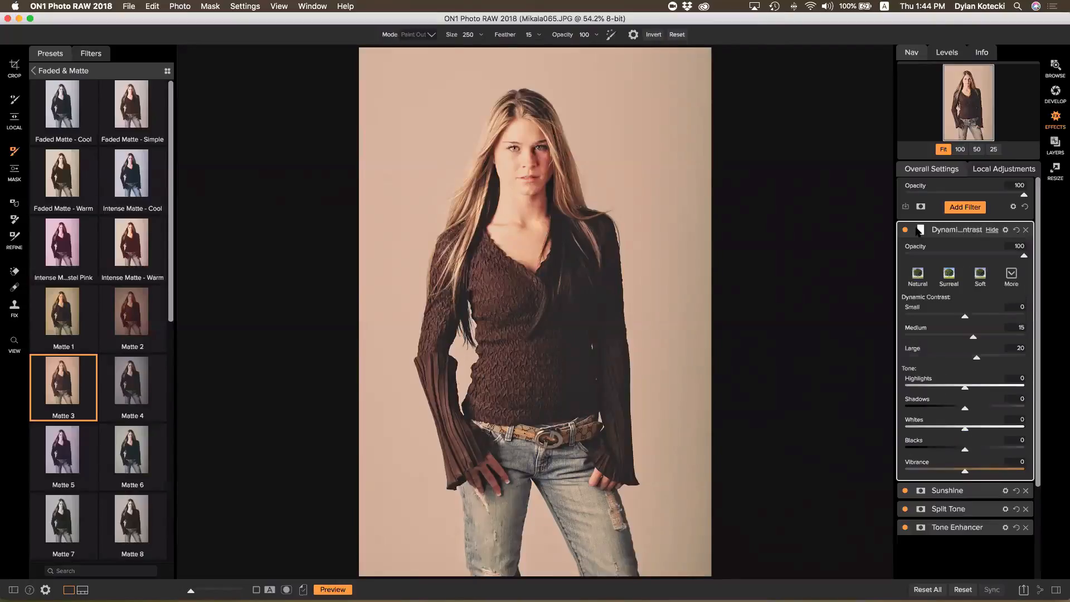
{"action": "left_click", "coordinate": [920, 230]}
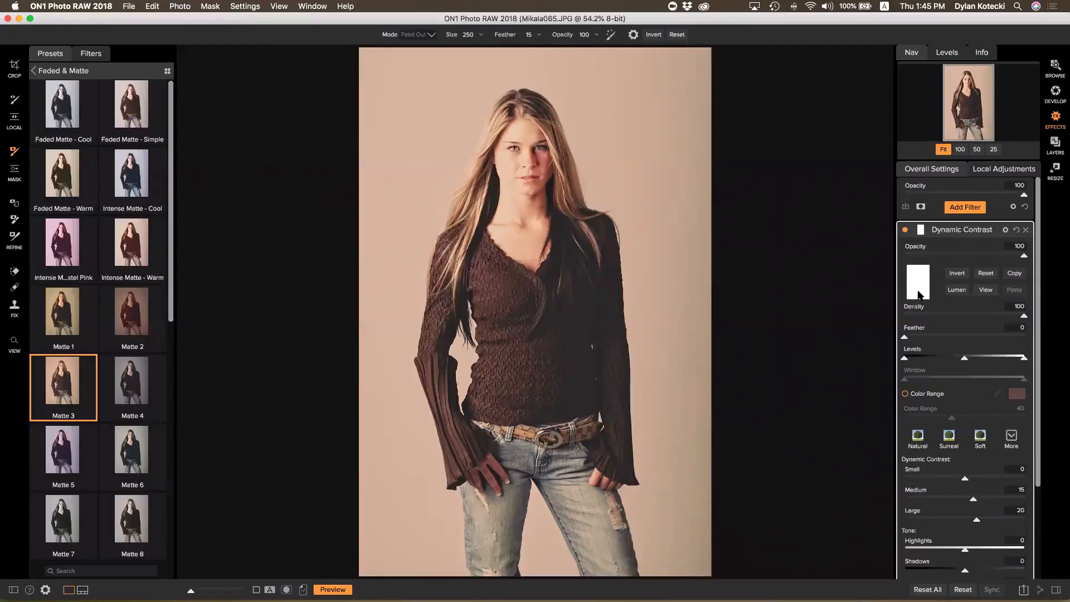
{"action": "left_click", "coordinate": [956, 273]}
{"action": "left_click", "coordinate": [934, 228]}
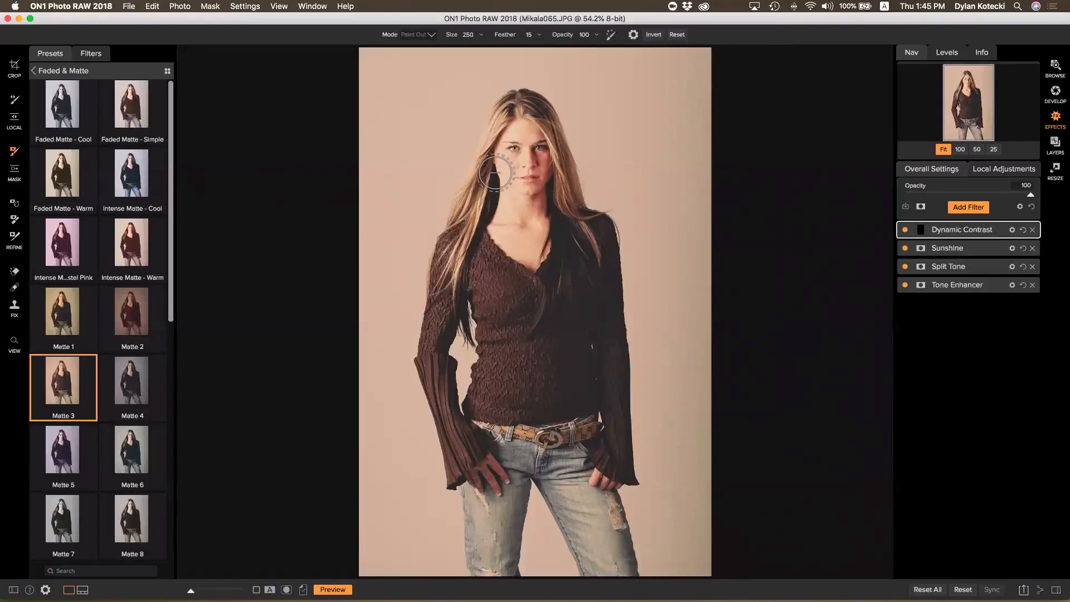
Paint Dynamic Contrast back over the woman's face and body, check the mask, then open Local Adjustments
{"action": "mouse_move", "coordinate": [495, 173]}
{"action": "left_mouse_down"}
{"action": "mouse_move", "coordinate": [535, 151]}
{"action": "mouse_move", "coordinate": [503, 266]}
{"action": "mouse_move", "coordinate": [527, 311]}
{"action": "mouse_move", "coordinate": [576, 296]}
{"action": "mouse_move", "coordinate": [548, 375]}
{"action": "mouse_move", "coordinate": [515, 375]}
{"action": "mouse_move", "coordinate": [500, 340]}
{"action": "mouse_move", "coordinate": [505, 289]}
{"action": "mouse_move", "coordinate": [524, 400]}
{"action": "mouse_move", "coordinate": [521, 348]}
{"action": "mouse_move", "coordinate": [541, 312]}
{"action": "mouse_move", "coordinate": [536, 368]}
{"action": "mouse_move", "coordinate": [573, 313]}
{"action": "mouse_move", "coordinate": [532, 268]}
{"action": "mouse_move", "coordinate": [465, 276]}
{"action": "mouse_move", "coordinate": [497, 157]}
{"action": "mouse_move", "coordinate": [518, 134]}
{"action": "mouse_move", "coordinate": [576, 221]}
{"action": "mouse_move", "coordinate": [590, 278]}
{"action": "mouse_move", "coordinate": [582, 269]}
{"action": "mouse_move", "coordinate": [557, 359]}
{"action": "mouse_move", "coordinate": [616, 497]}
{"action": "mouse_move", "coordinate": [554, 467]}
{"action": "mouse_move", "coordinate": [511, 415]}
{"action": "mouse_move", "coordinate": [556, 450]}
{"action": "mouse_move", "coordinate": [570, 447]}
{"action": "mouse_move", "coordinate": [488, 447]}
{"action": "mouse_move", "coordinate": [448, 486]}
{"action": "mouse_move", "coordinate": [514, 405]}
{"action": "mouse_move", "coordinate": [541, 424]}
{"action": "mouse_move", "coordinate": [588, 425]}
{"action": "mouse_move", "coordinate": [527, 435]}
{"action": "mouse_move", "coordinate": [498, 455]}
{"action": "mouse_move", "coordinate": [484, 551]}
{"action": "mouse_move", "coordinate": [482, 504]}
{"action": "mouse_move", "coordinate": [566, 440]}
{"action": "mouse_move", "coordinate": [581, 366]}
{"action": "mouse_move", "coordinate": [461, 293]}
{"action": "mouse_move", "coordinate": [450, 267]}
{"action": "mouse_move", "coordinate": [432, 323]}
{"action": "mouse_move", "coordinate": [456, 297]}
{"action": "left_mouse_up"}
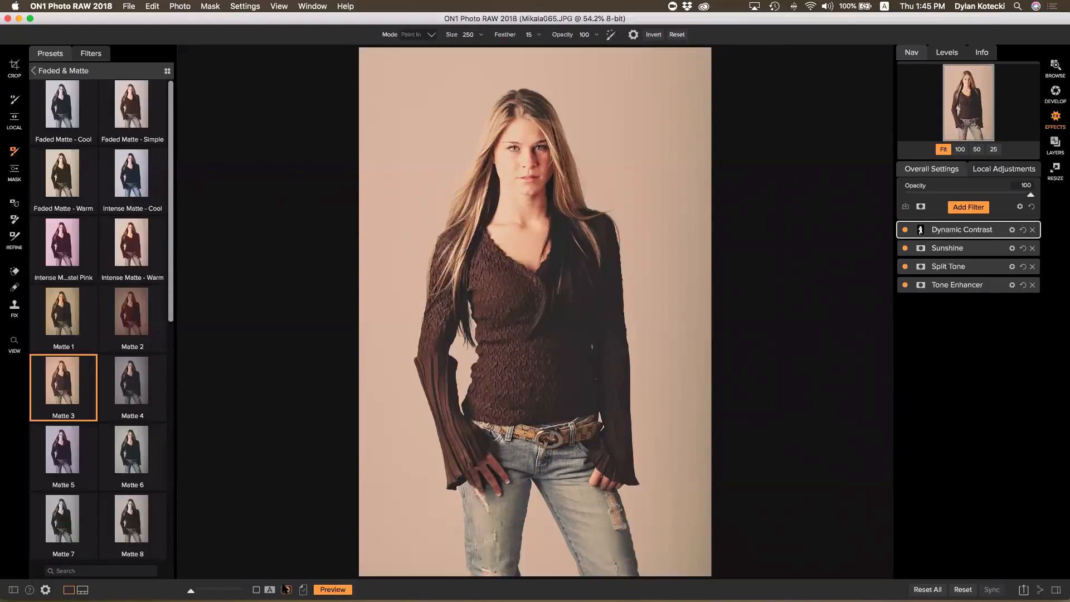
{"action": "left_click", "coordinate": [286, 590]}
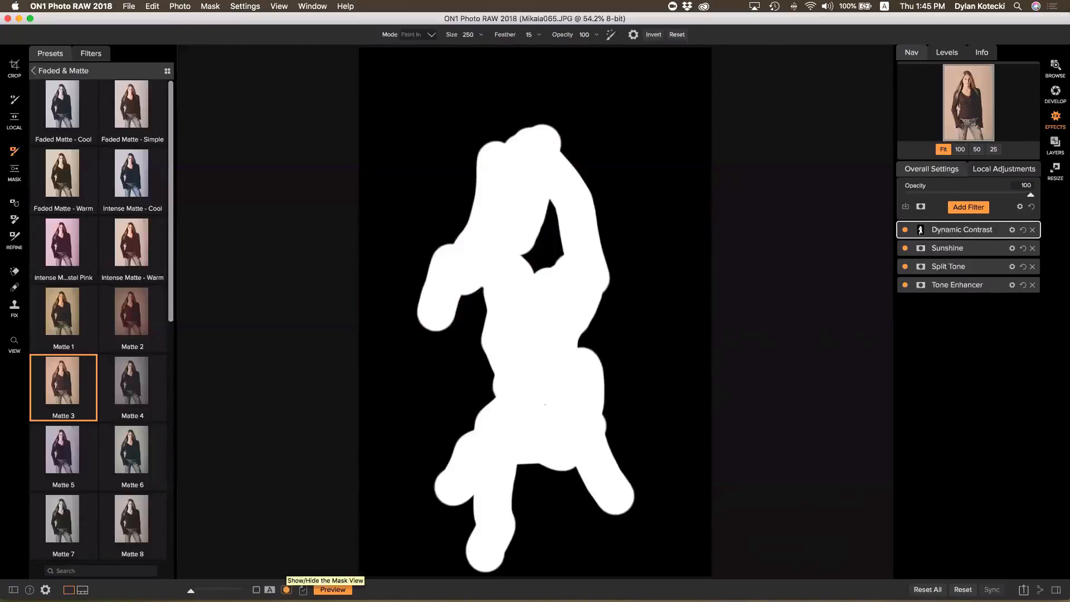
{"action": "left_click", "coordinate": [286, 590]}
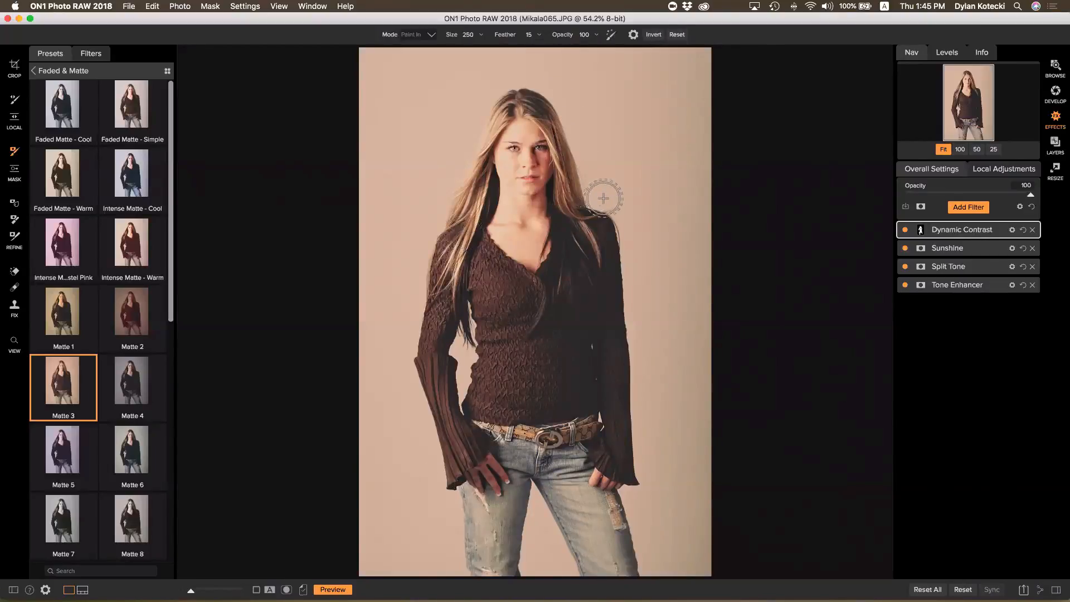
{"action": "left_click", "coordinate": [996, 170]}
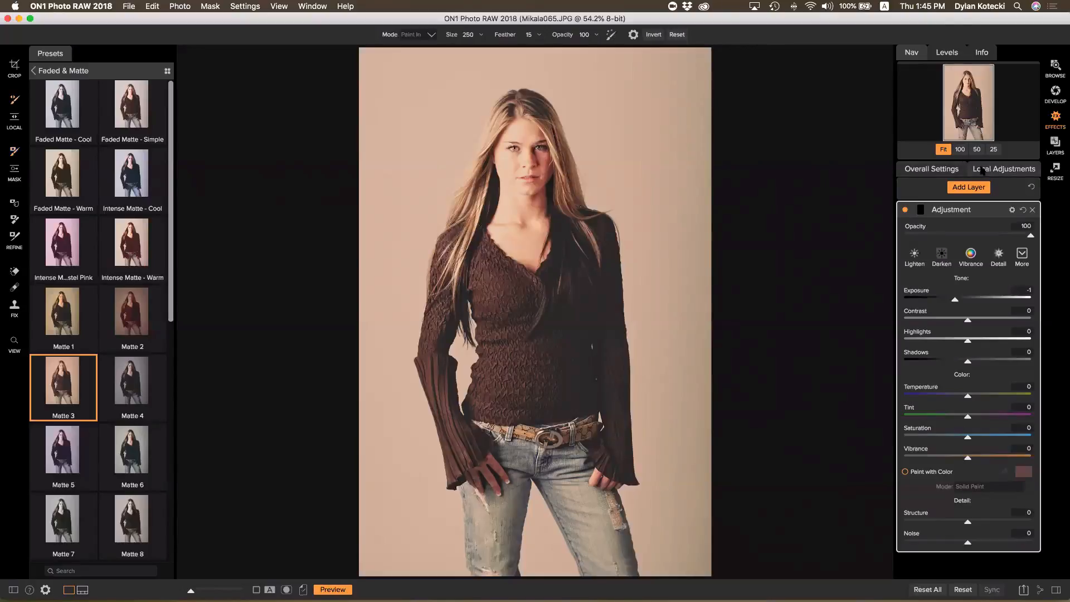
Zoom to 100% on the face, apply the Magic Eye Fixer style, and shrink the brush for the eyes
{"action": "left_click", "coordinate": [959, 149]}
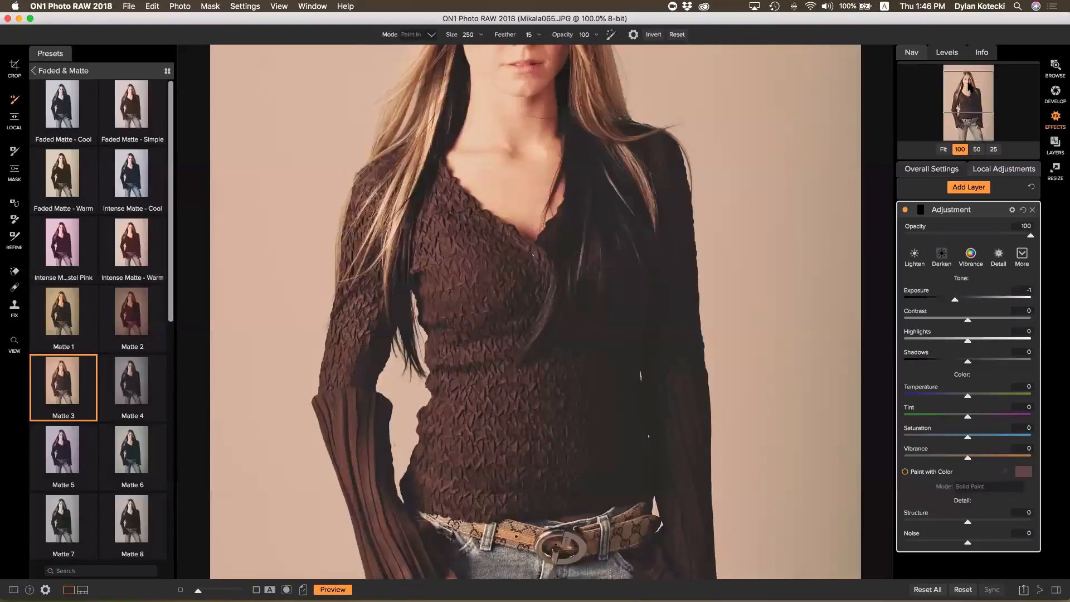
{"action": "left_click", "coordinate": [968, 83]}
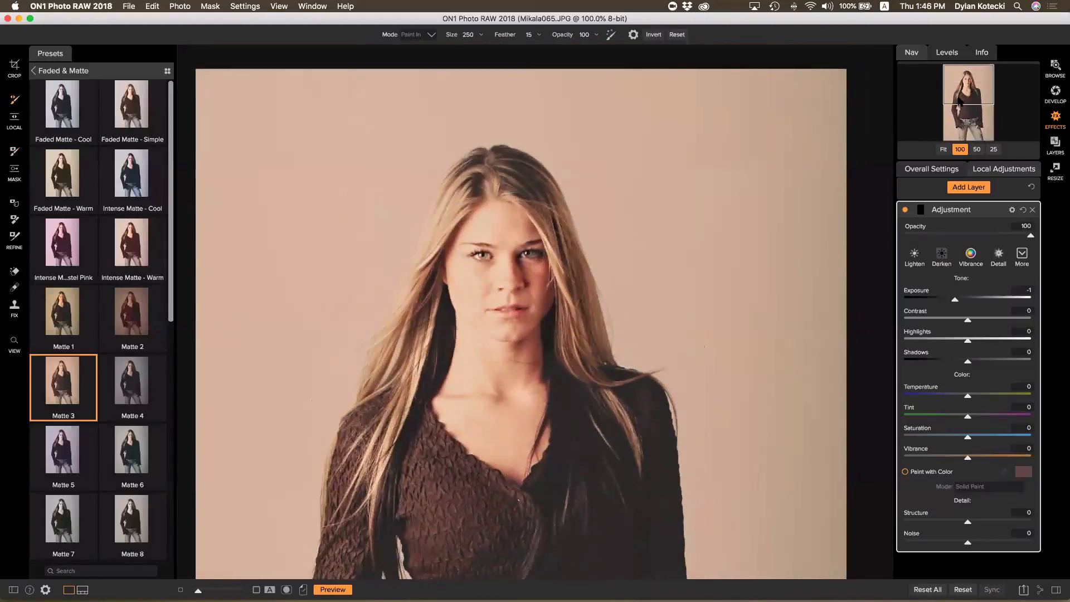
{"action": "left_click", "coordinate": [1017, 258]}
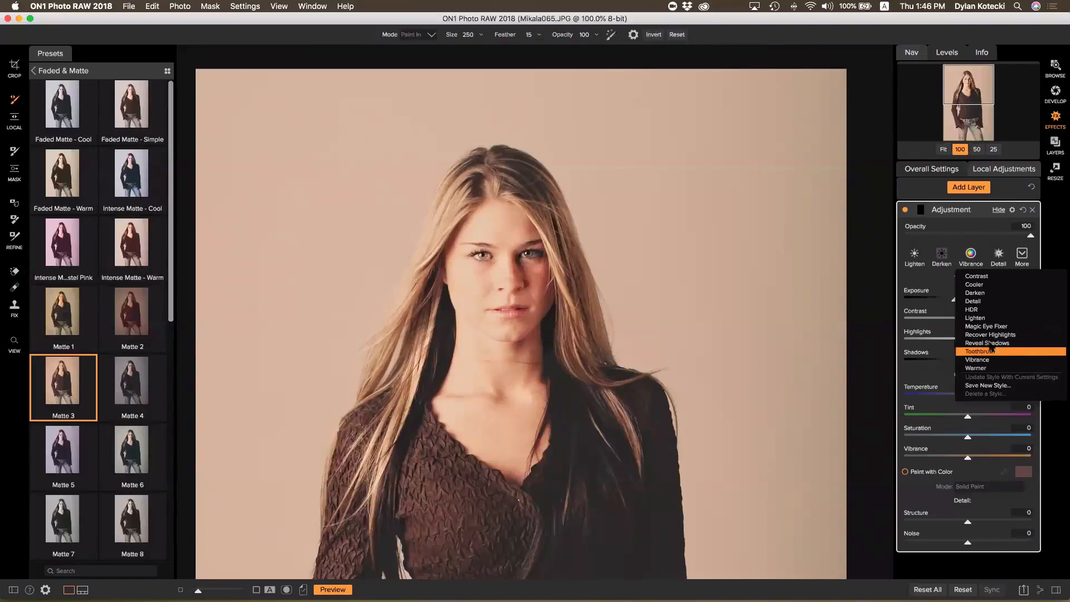
{"action": "left_click", "coordinate": [1001, 326]}
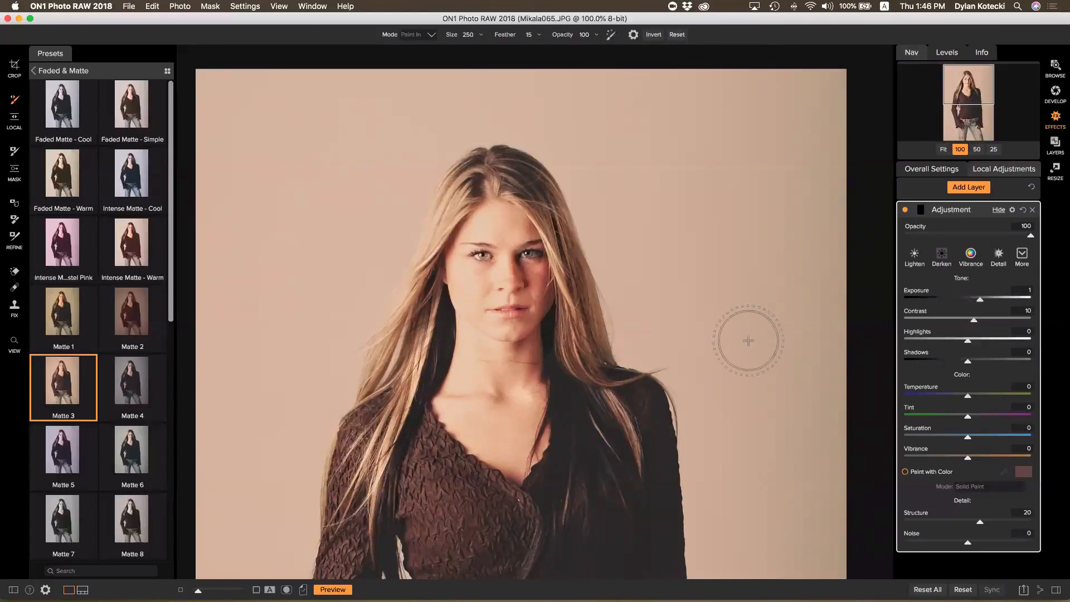
{"action": "key", "text": "bracketleft"}
{"action": "key", "text": "bracketleft"}
{"action": "key", "text": "bracketleft"}
{"action": "key", "text": "bracketleft"}
{"action": "key", "text": "bracketleft"}
{"action": "key", "text": "bracketleft"}
{"action": "key", "text": "bracketleft"}
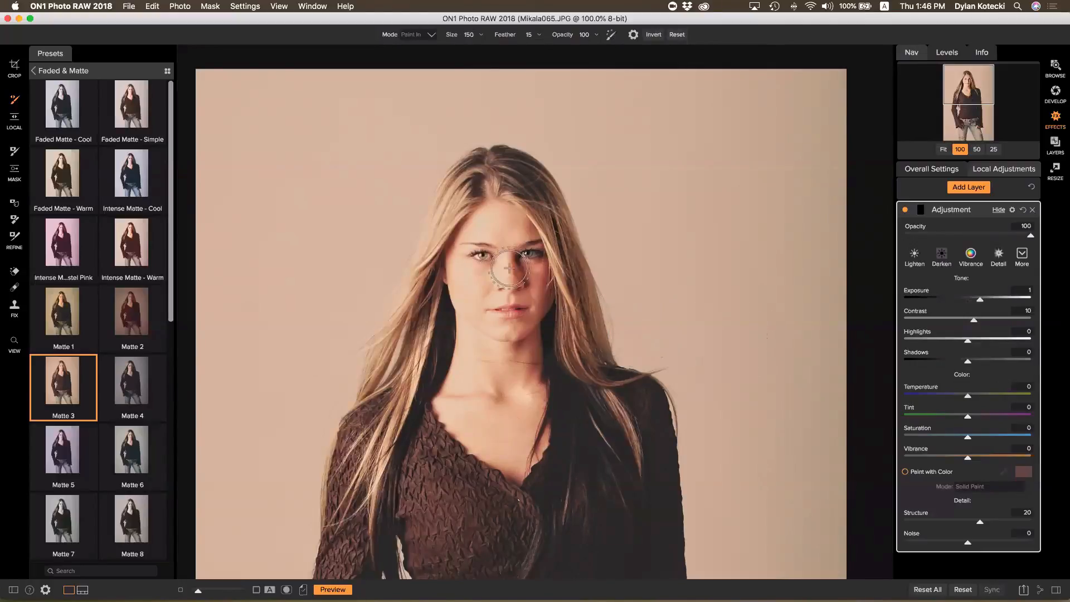
{"action": "key", "text": "bracketleft"}
{"action": "key", "text": "bracketleft"}
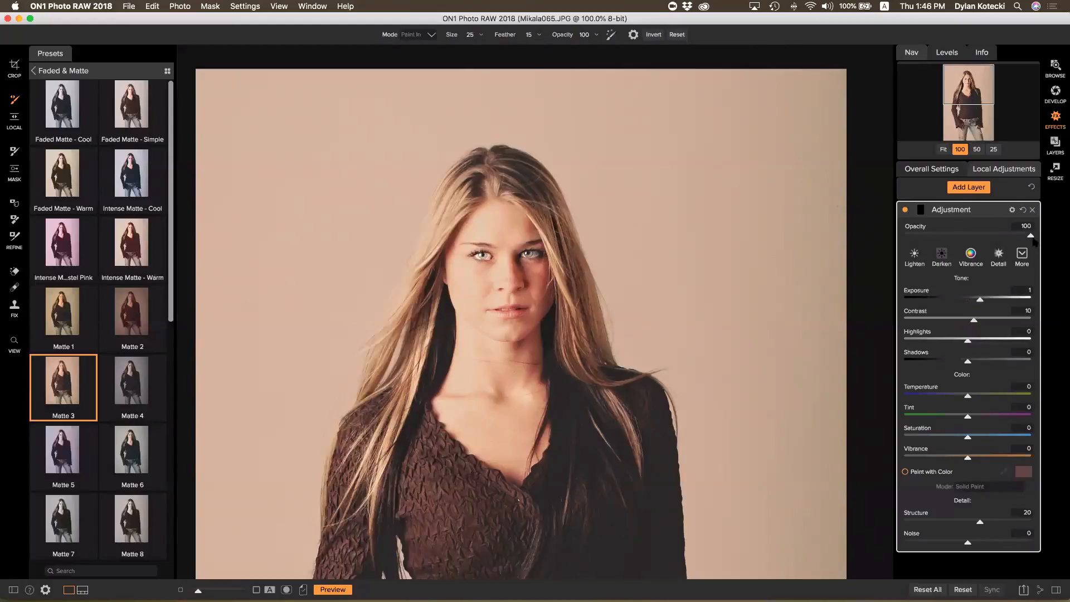
Lower the eye adjustment's opacity to about 22% and add another adjustment layer
{"action": "left_click_drag", "start_coordinate": [1031, 236], "coordinate": [938, 234]}
{"action": "left_click_drag", "start_coordinate": [932, 236], "coordinate": [941, 237]}
{"action": "left_click", "coordinate": [970, 188]}
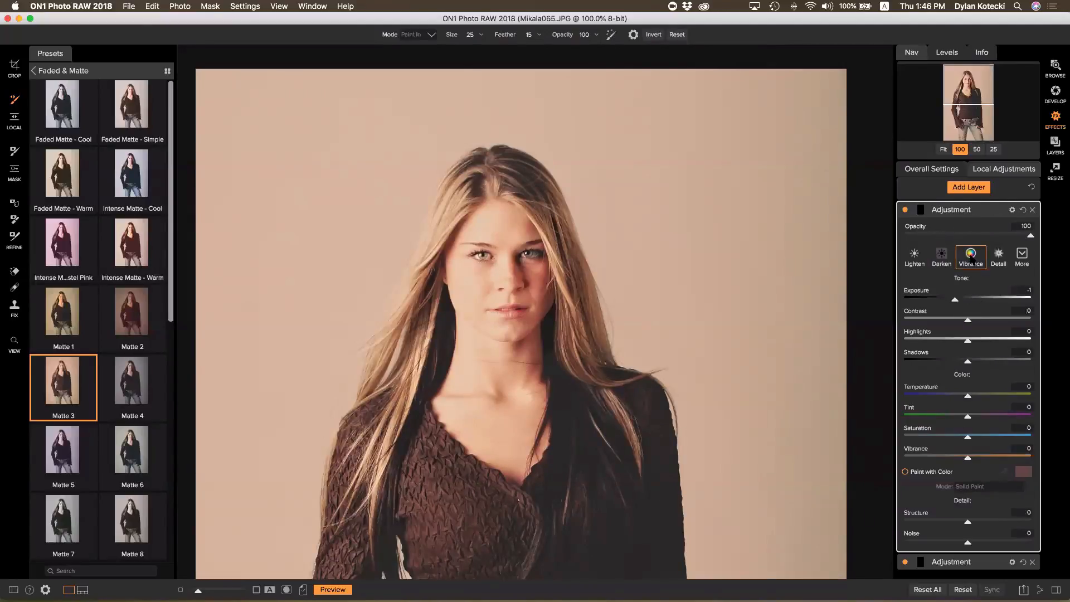
Apply Vibrance to the new layer at 27 strength, fit the photo, and toggle the layer to compare
{"action": "left_click", "coordinate": [970, 257]}
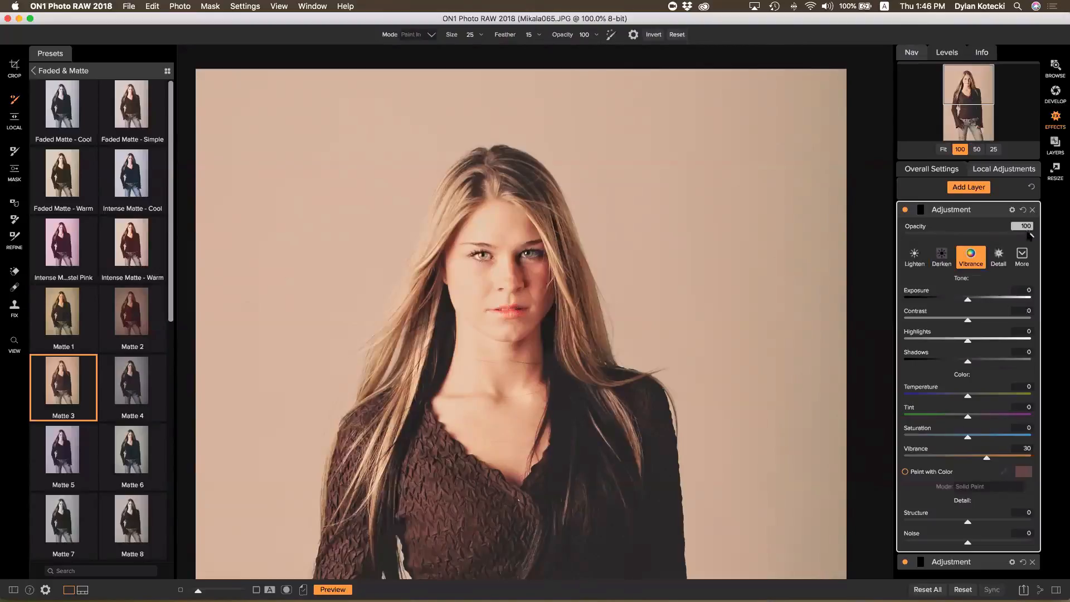
{"action": "left_click_drag", "start_coordinate": [1029, 235], "coordinate": [940, 237]}
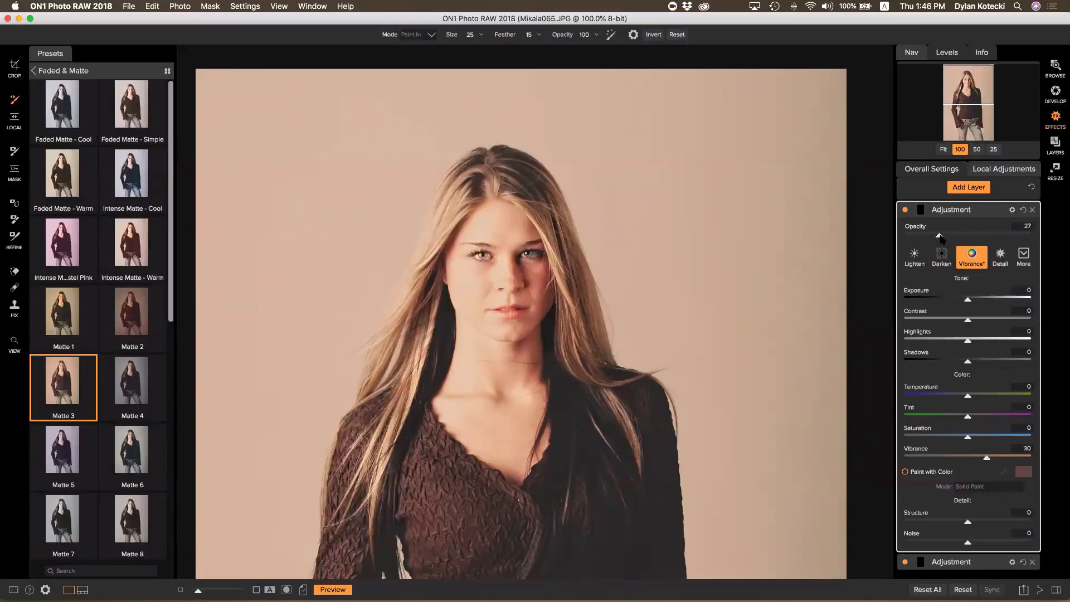
{"action": "left_click", "coordinate": [944, 150]}
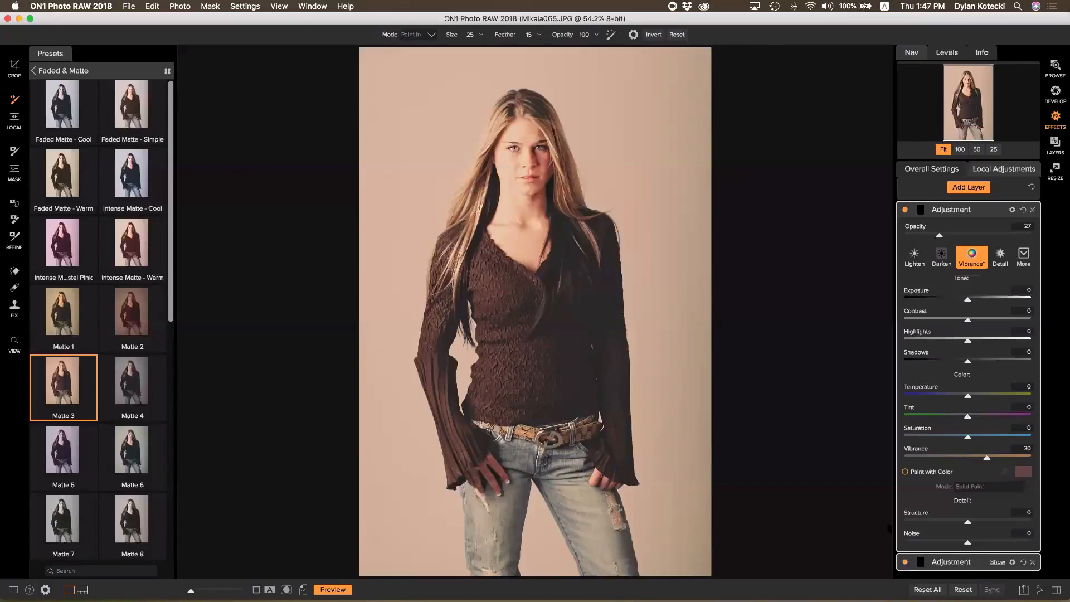
{"action": "left_click", "coordinate": [905, 210]}
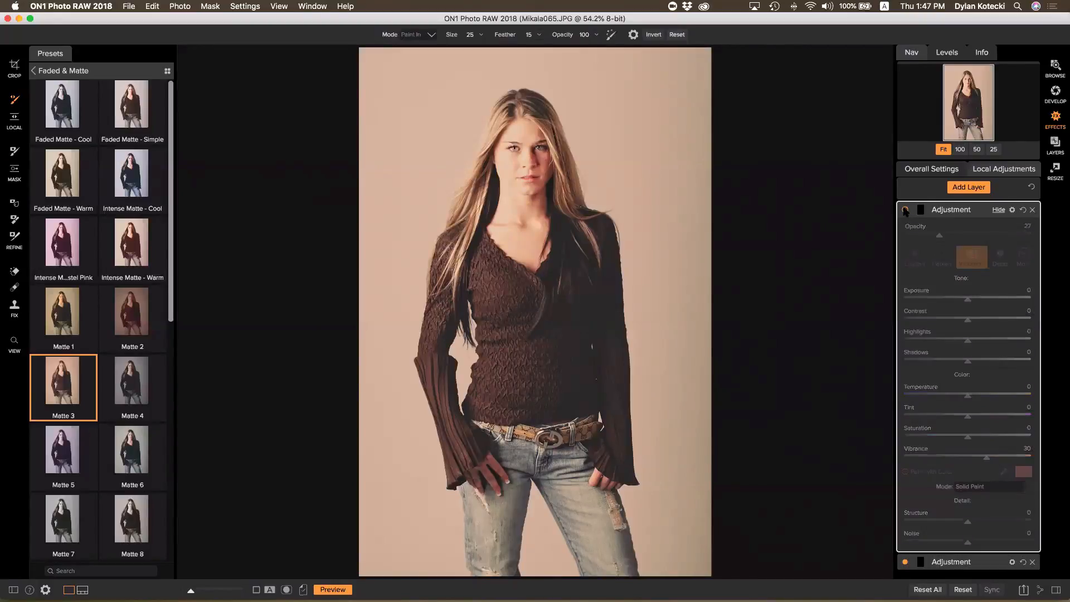
{"action": "left_click", "coordinate": [905, 210]}
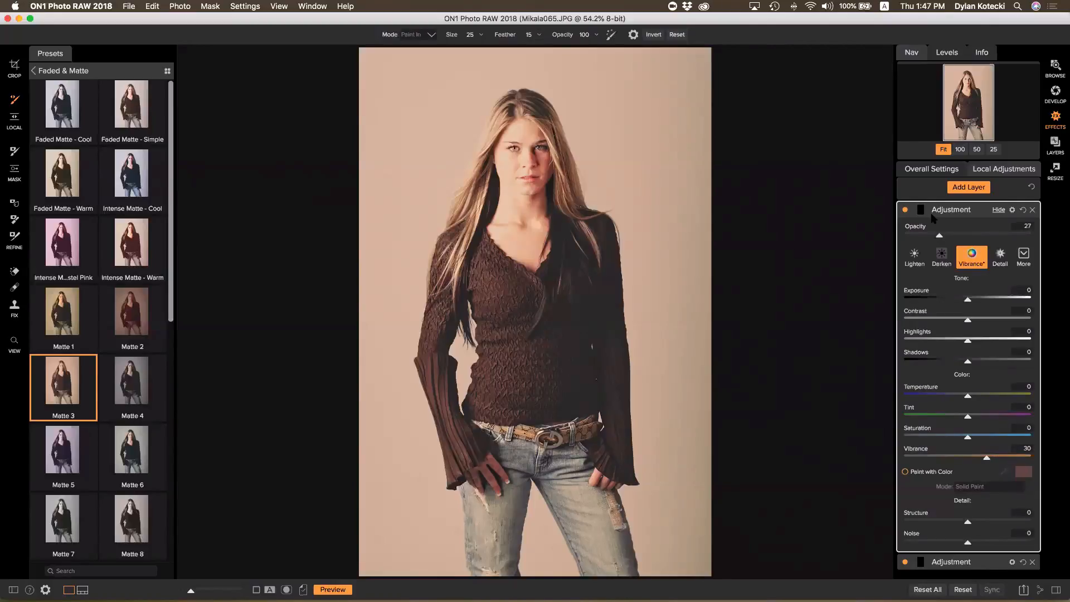
Rename the upper adjustment layer to LIPS-Adjustment and expand the lower adjustment layer
{"action": "double_click", "coordinate": [967, 209]}
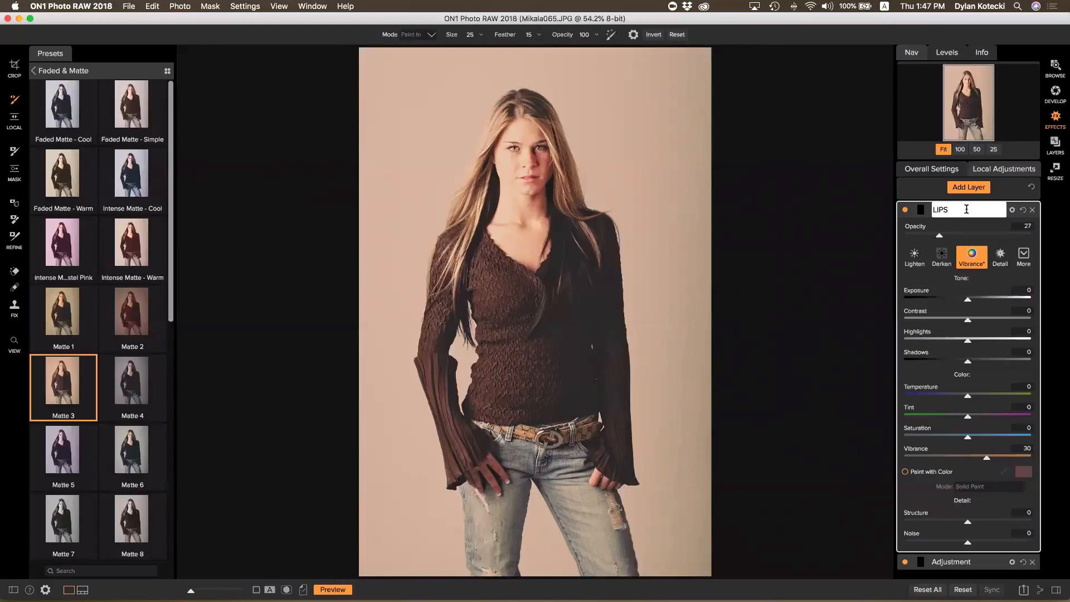
{"action": "key", "text": "Return"}
{"action": "left_click", "coordinate": [964, 562]}
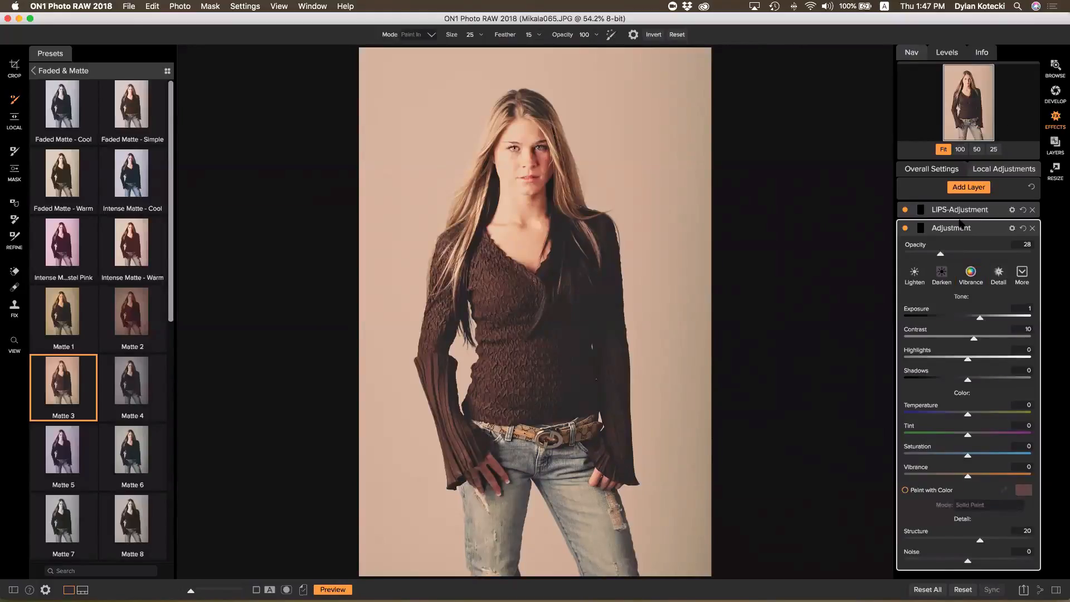
Add a Vignette filter to the overall stack using the Big Softy style
{"action": "left_click", "coordinate": [945, 173]}
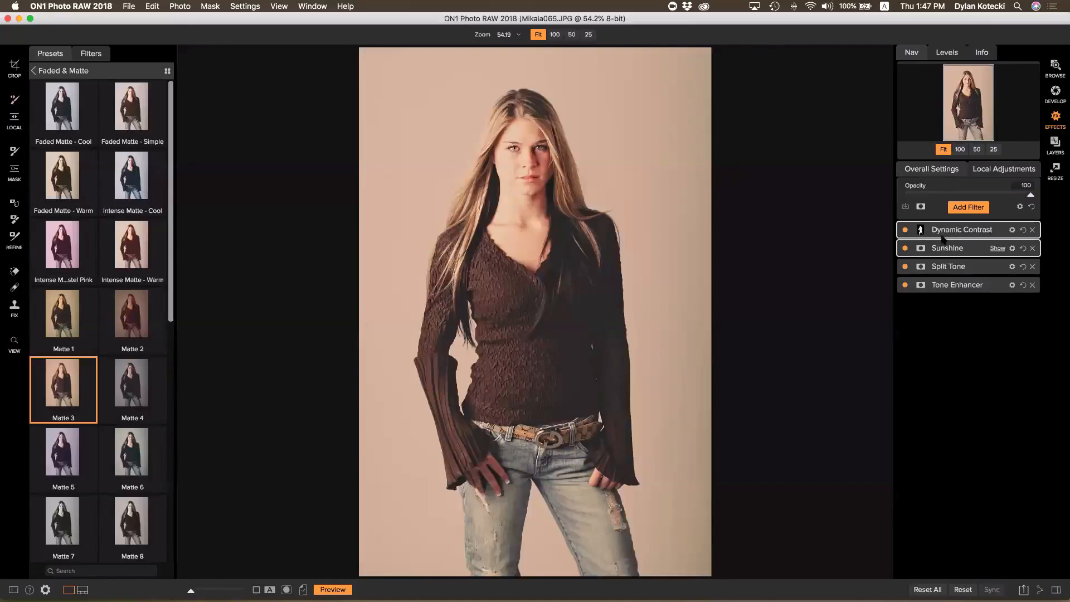
{"action": "left_click", "coordinate": [959, 207]}
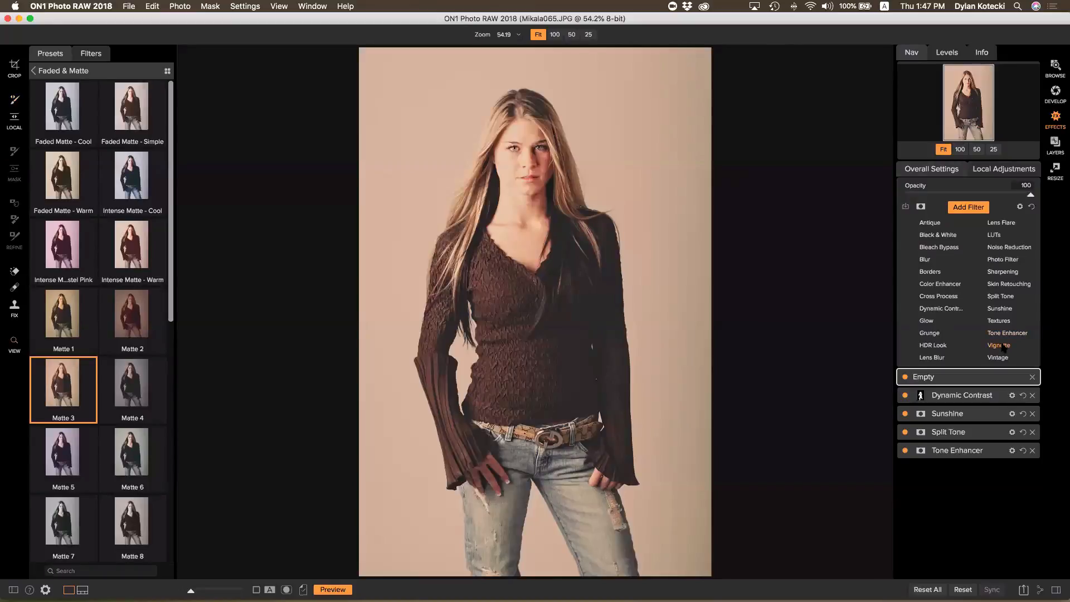
{"action": "left_click", "coordinate": [998, 345]}
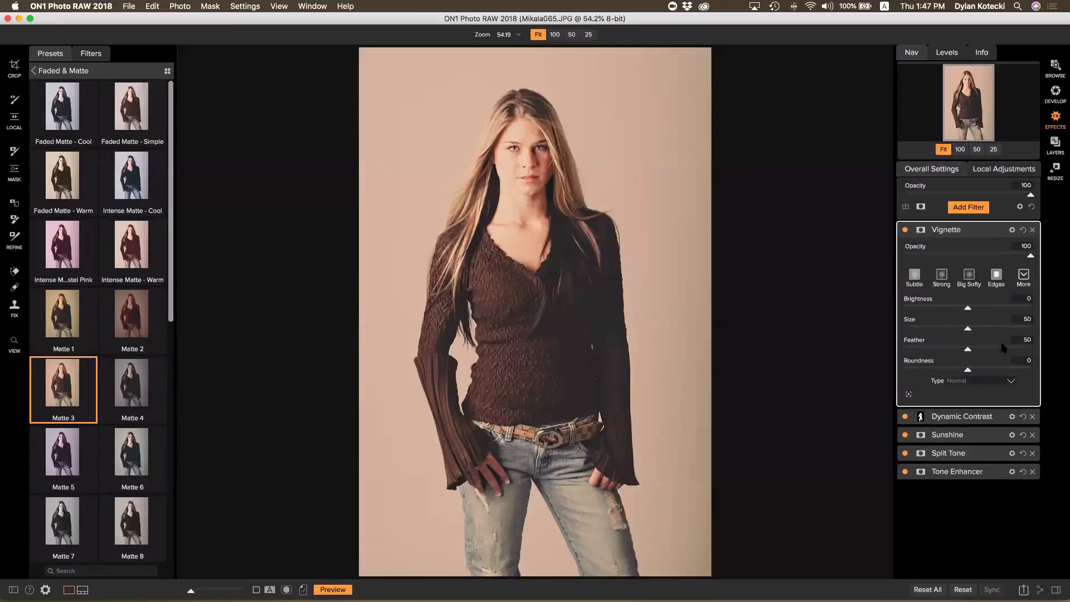
{"action": "left_click", "coordinate": [967, 280]}
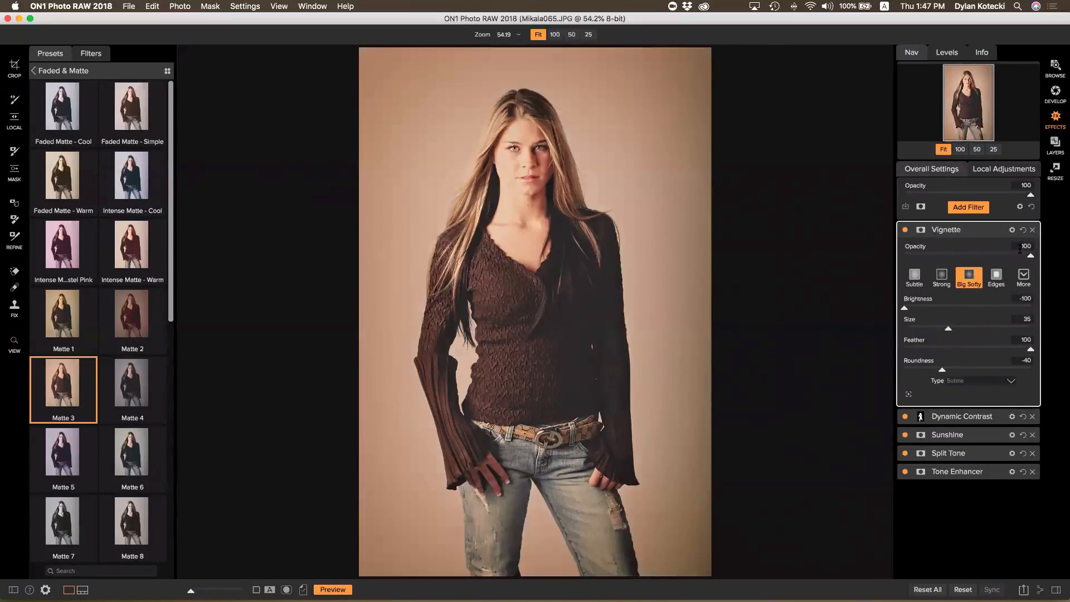
Move the vignette centre to the model's neck and toggle Preview to compare with the original
{"action": "left_click", "coordinate": [908, 395]}
{"action": "left_click", "coordinate": [519, 164]}
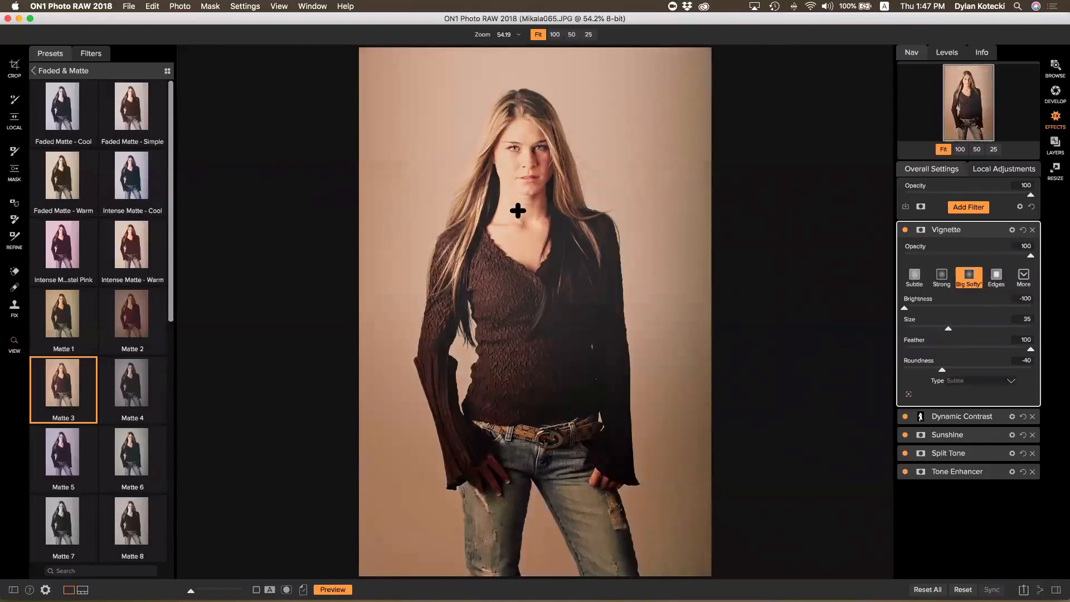
{"action": "left_click", "coordinate": [537, 223]}
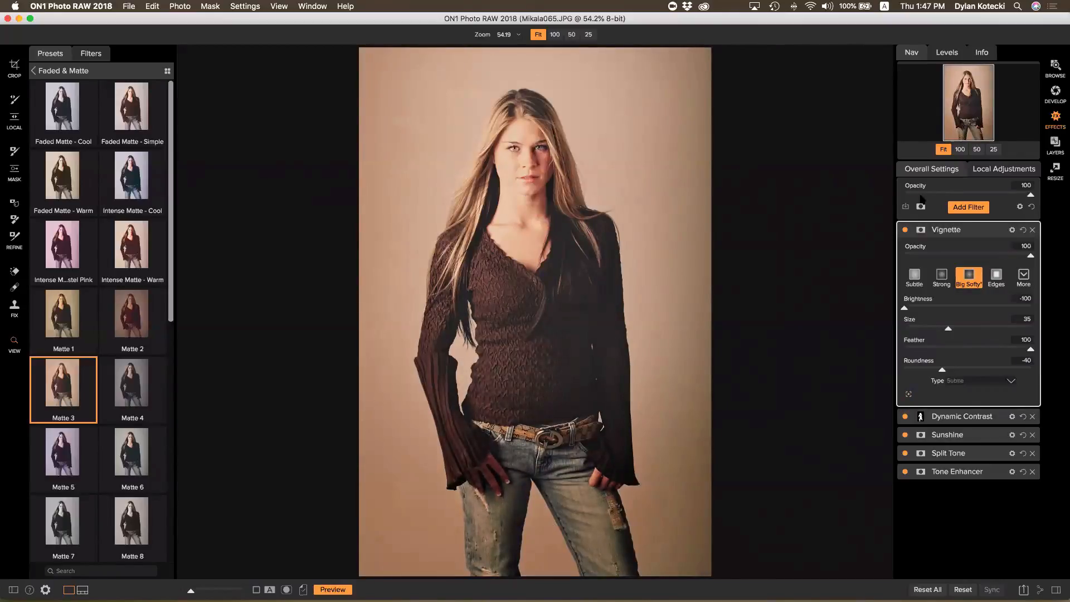
{"action": "left_click", "coordinate": [332, 589]}
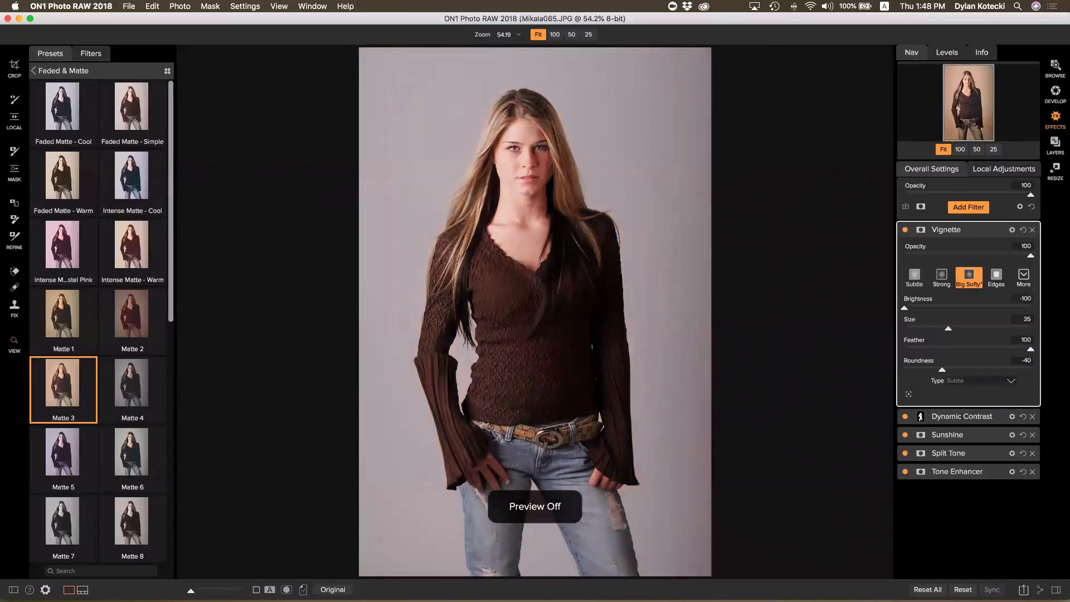
{"action": "left_click", "coordinate": [333, 589]}
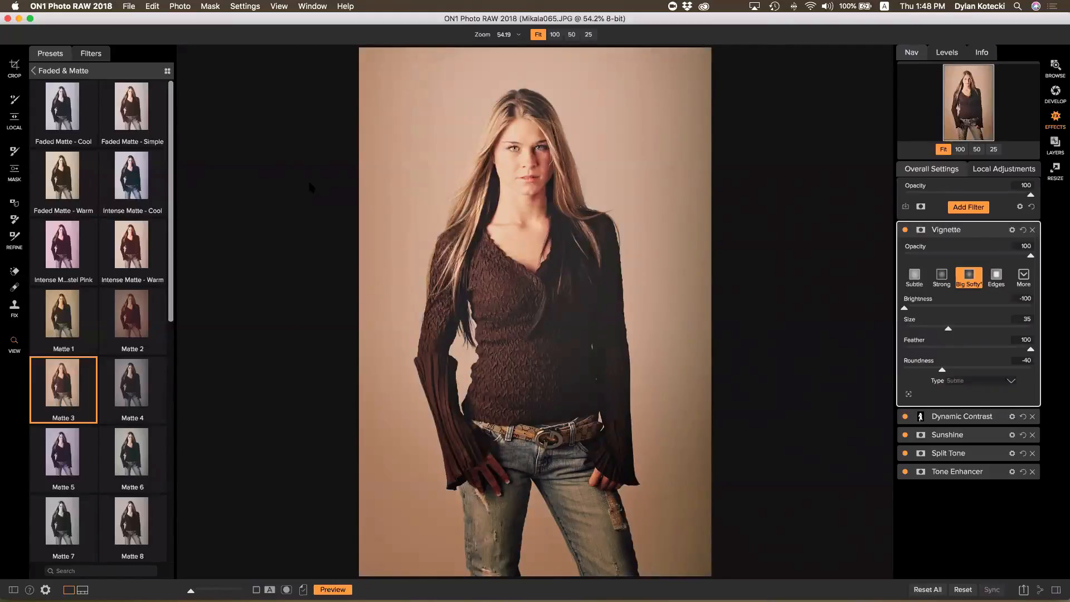
Save the current settings as a named preset in Faded & Matte, then return to Browse
{"action": "left_click", "coordinate": [246, 7]}
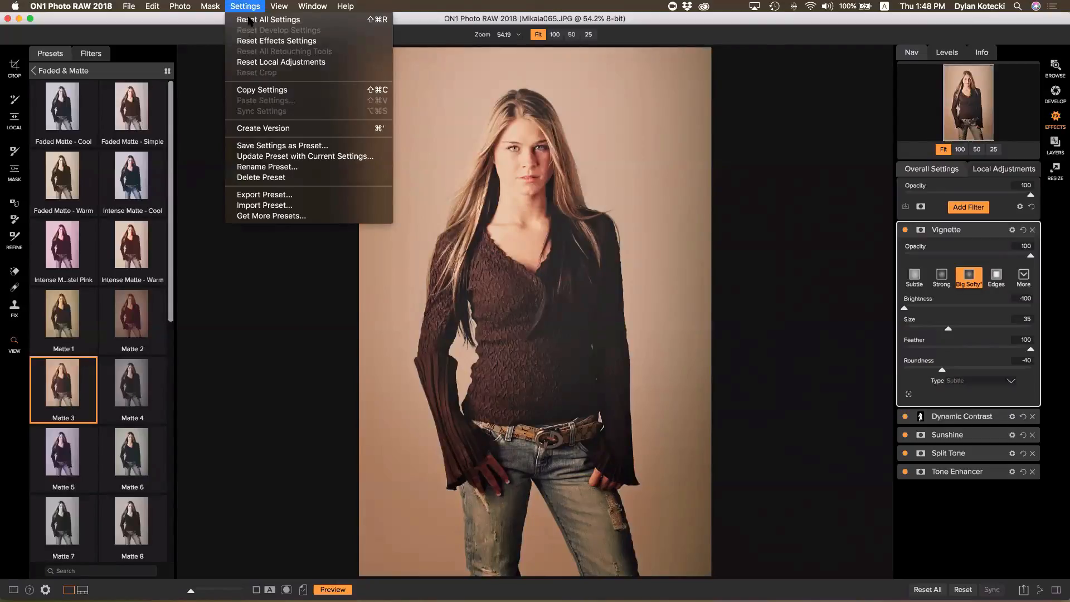
{"action": "left_click", "coordinate": [265, 146]}
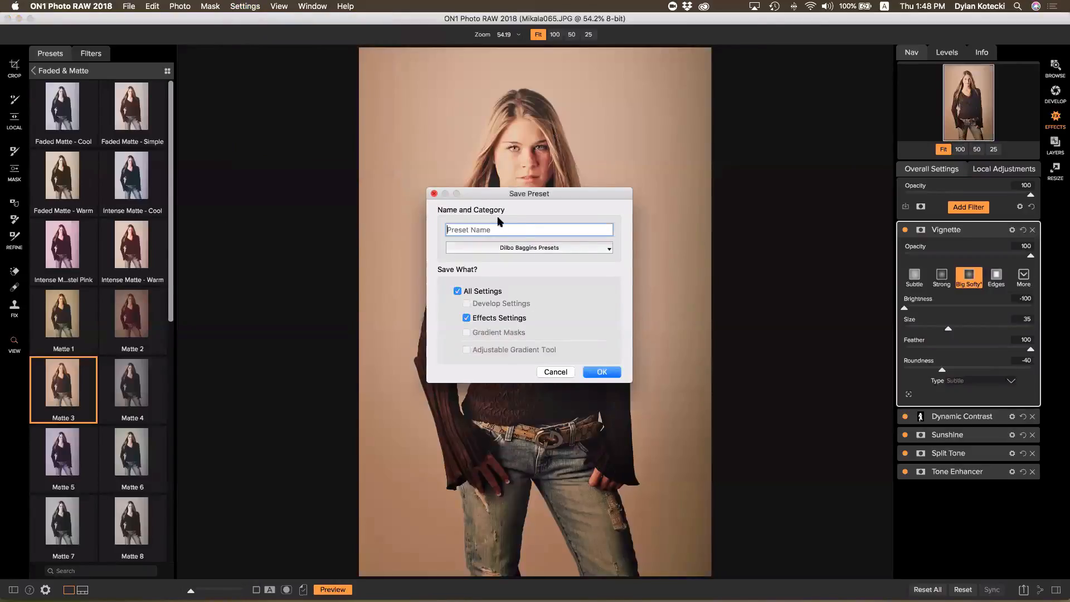
{"action": "left_click", "coordinate": [589, 246]}
{"action": "left_click", "coordinate": [539, 258]}
{"action": "type", "text": "MIKAYLA TEST"}
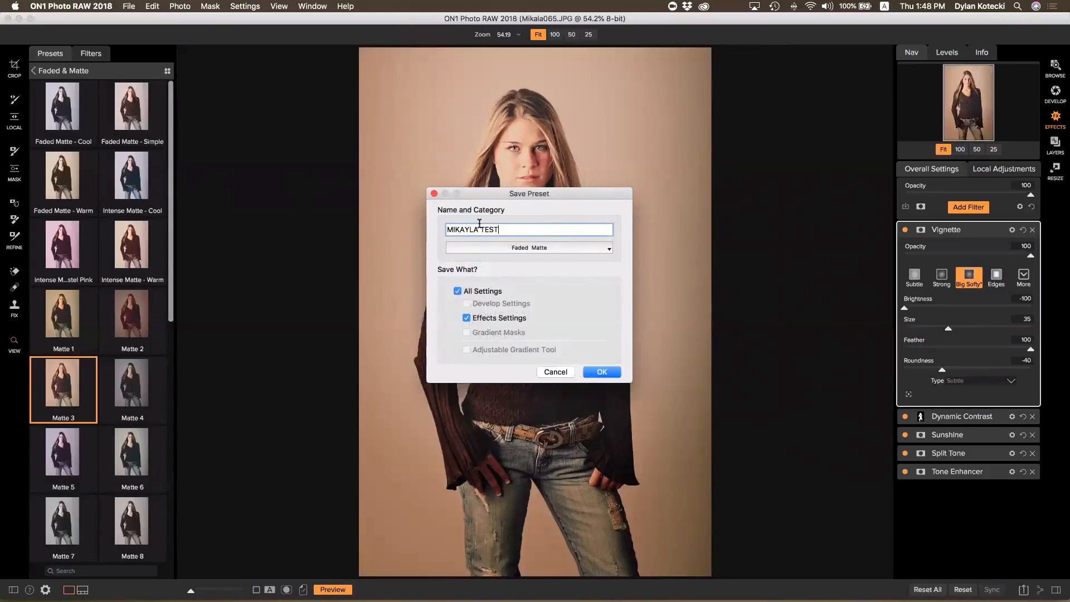
{"action": "left_click", "coordinate": [591, 371]}
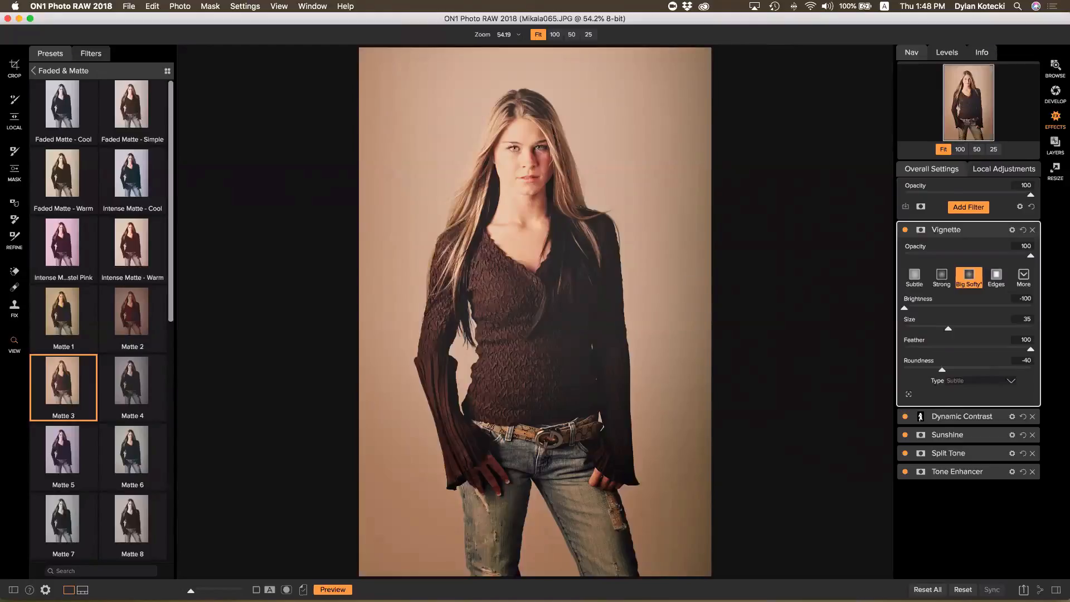
{"action": "left_click", "coordinate": [1055, 69]}
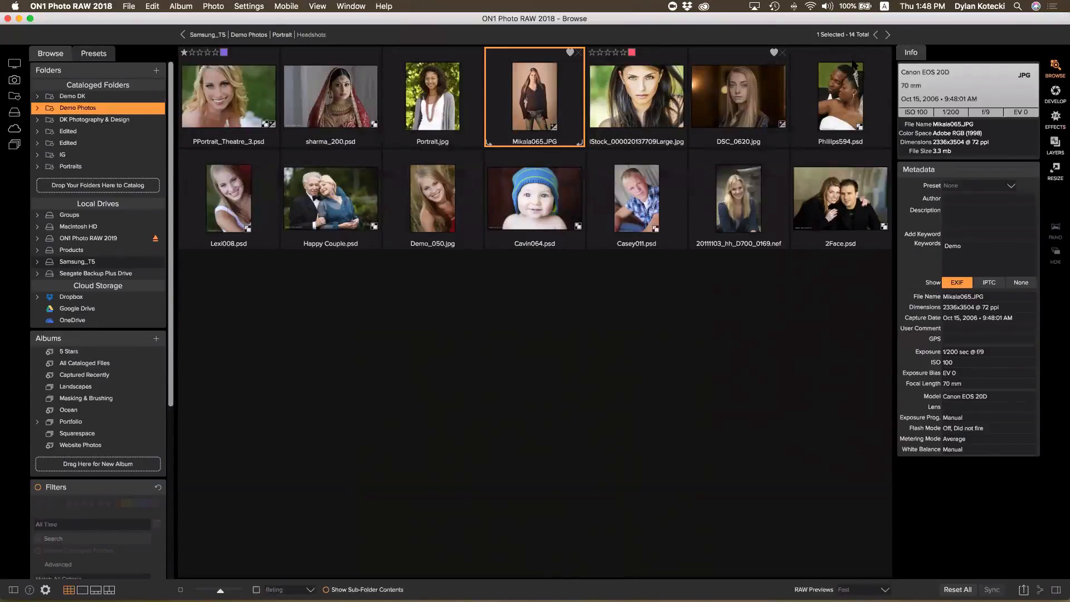
Browse to the Demo Photos > Layers > Pacific City Comp folder
{"action": "left_click", "coordinate": [250, 35]}
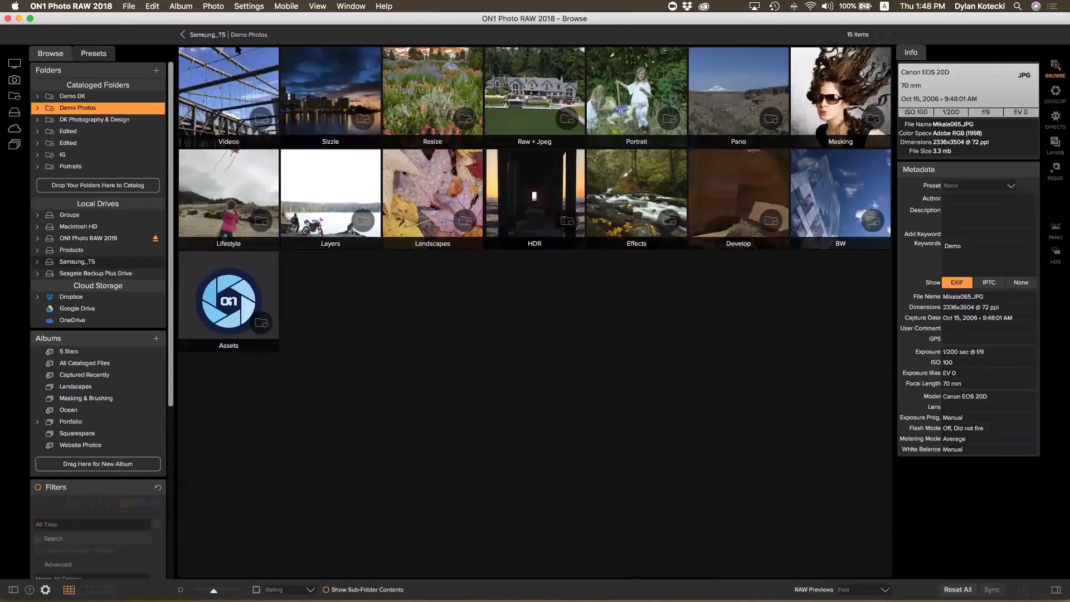
{"action": "double_click", "coordinate": [329, 189]}
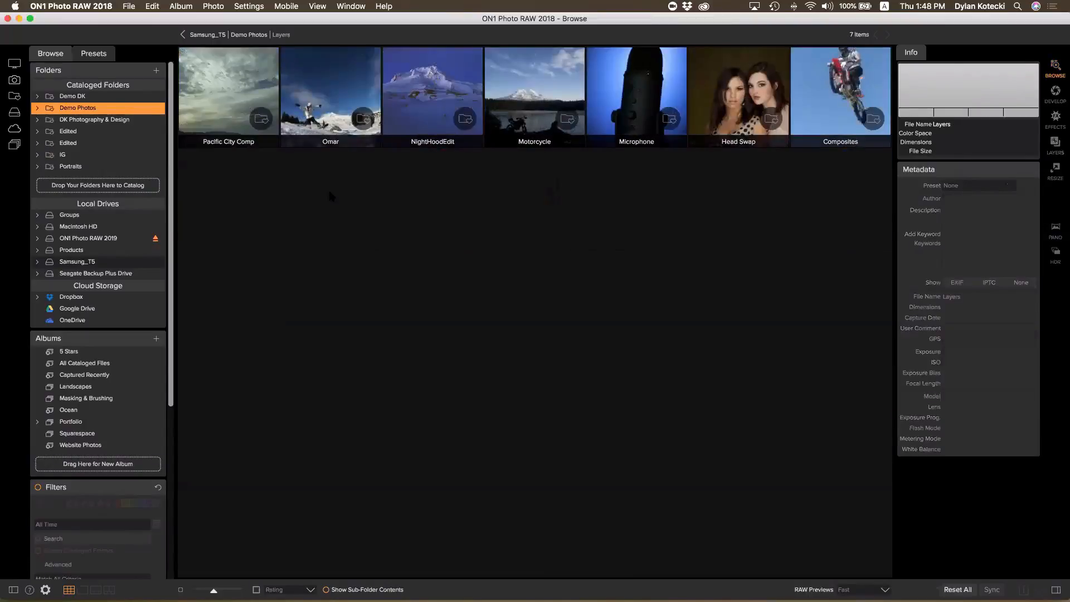
{"action": "left_click", "coordinate": [221, 106]}
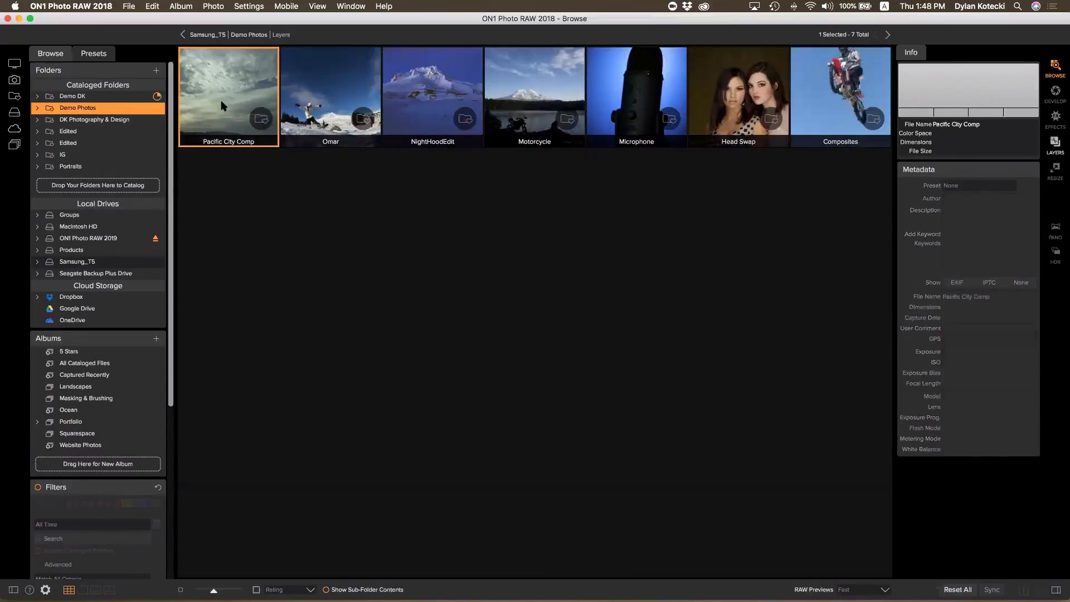
{"action": "double_click", "coordinate": [221, 106]}
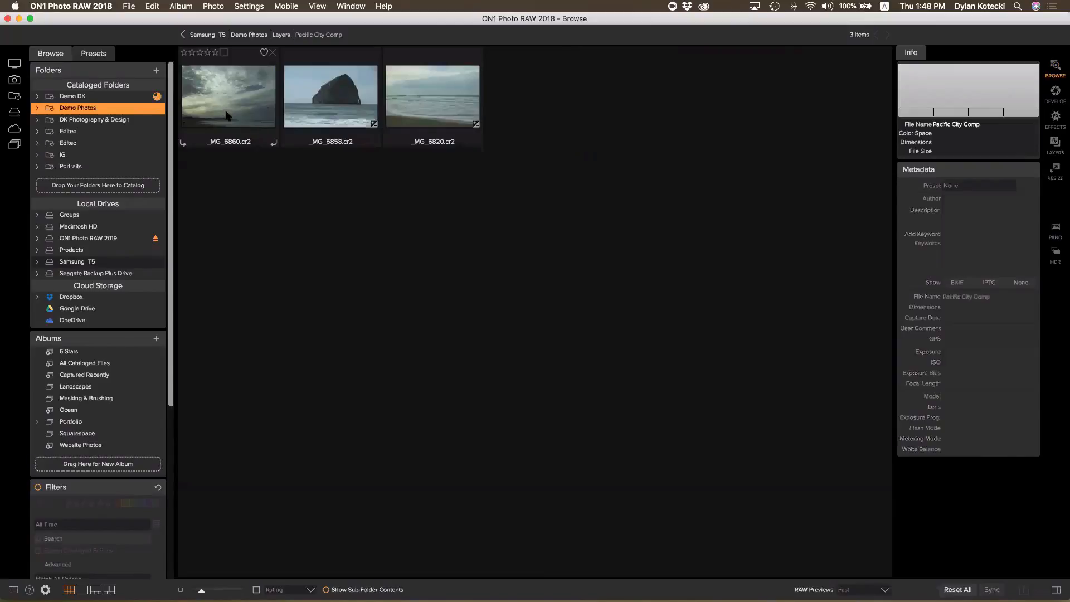
Select all three raw files, starting at _MG_6860.cr2, and add them as layers rather than new photos
{"action": "left_click", "coordinate": [226, 116]}
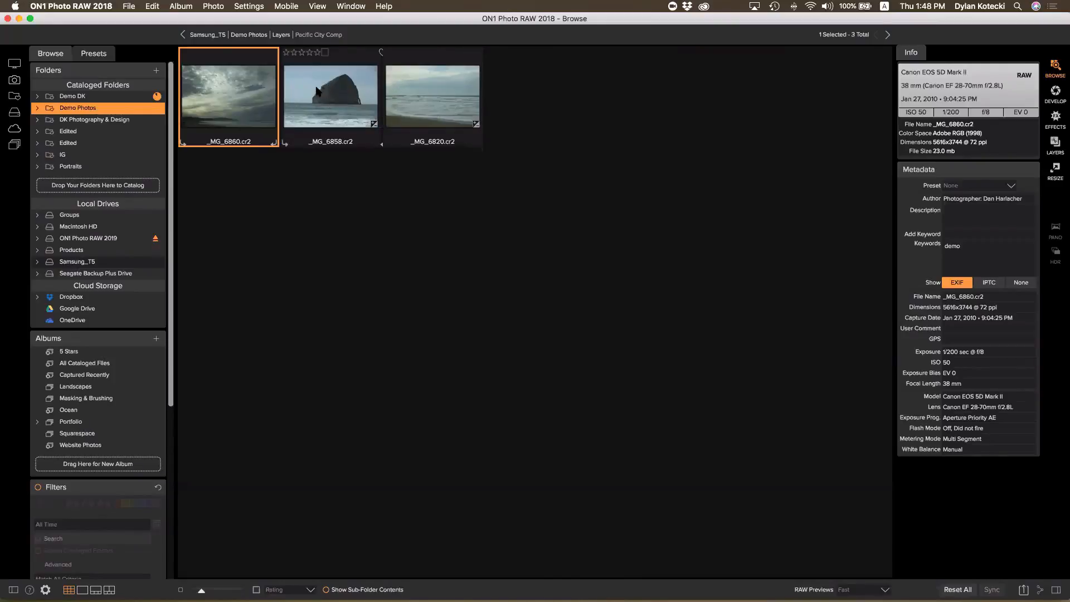
{"action": "left_click", "coordinate": [420, 99], "text": "shift"}
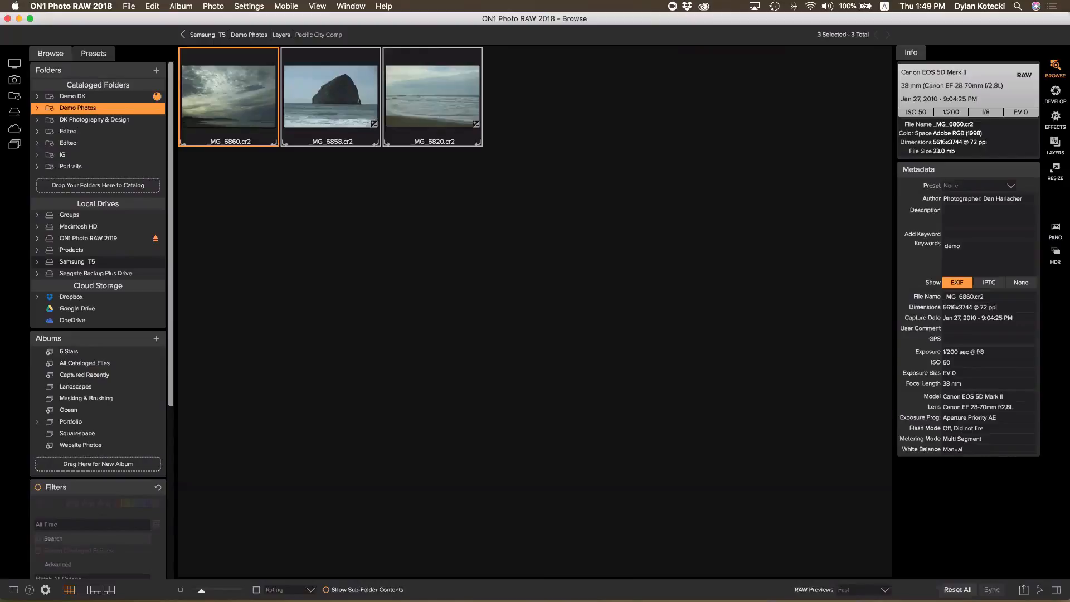
{"action": "left_click", "coordinate": [1055, 143]}
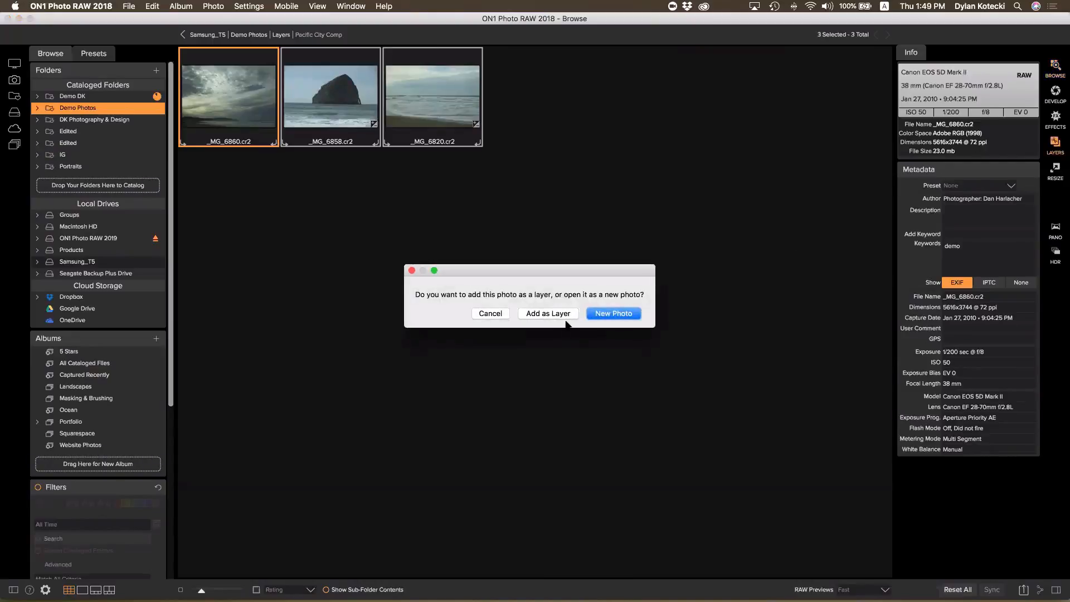
{"action": "left_click", "coordinate": [550, 316]}
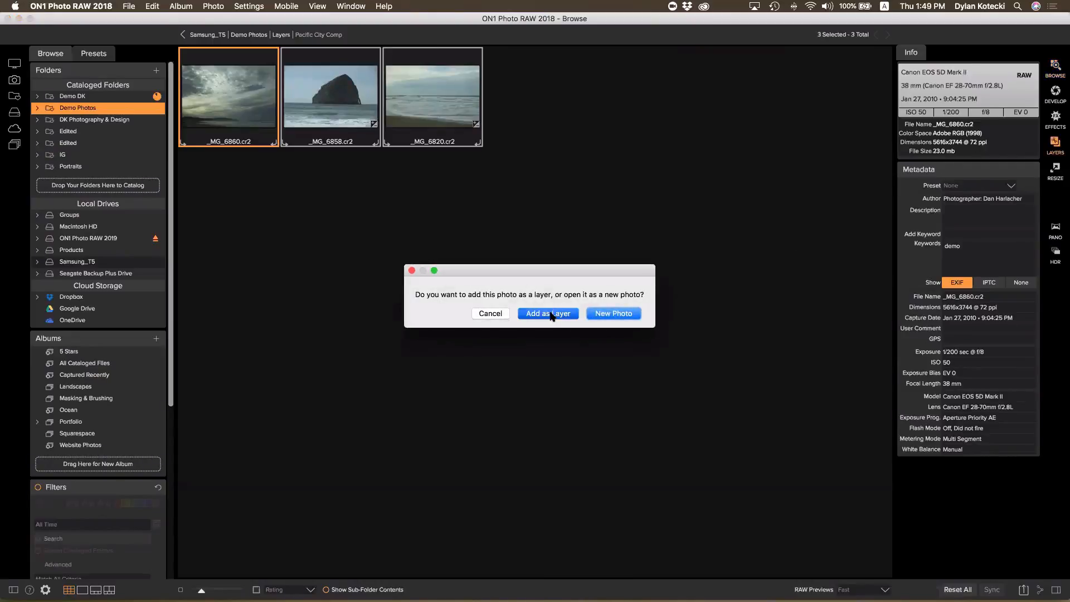
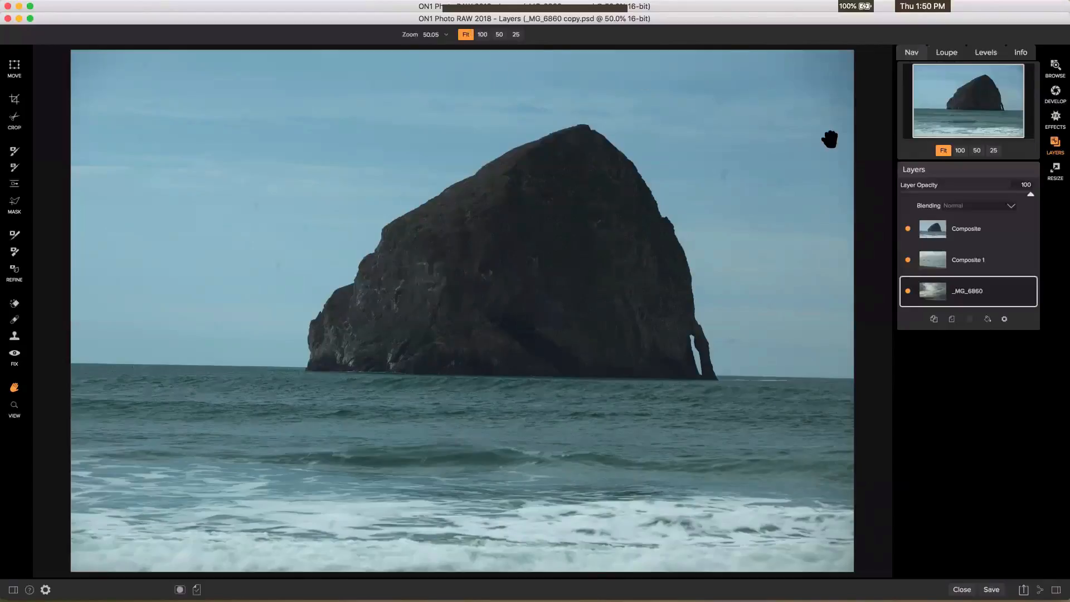
Toggle Composite and Composite 1 visibility to compare the sea stack, sky and beach layers, then pick the Masking Brush
{"action": "left_click", "coordinate": [976, 239]}
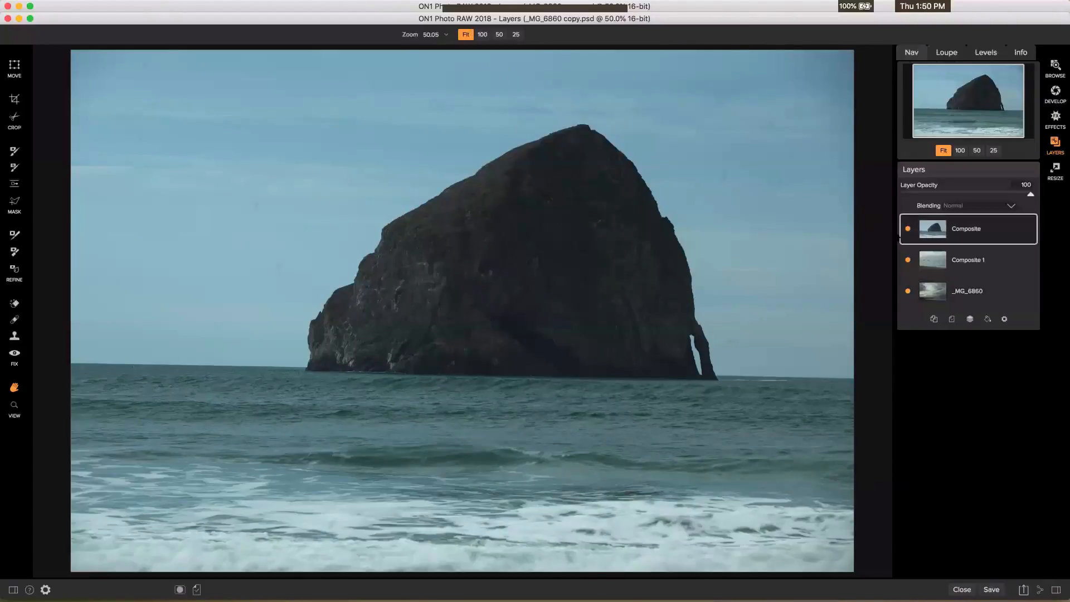
{"action": "left_click", "coordinate": [908, 229]}
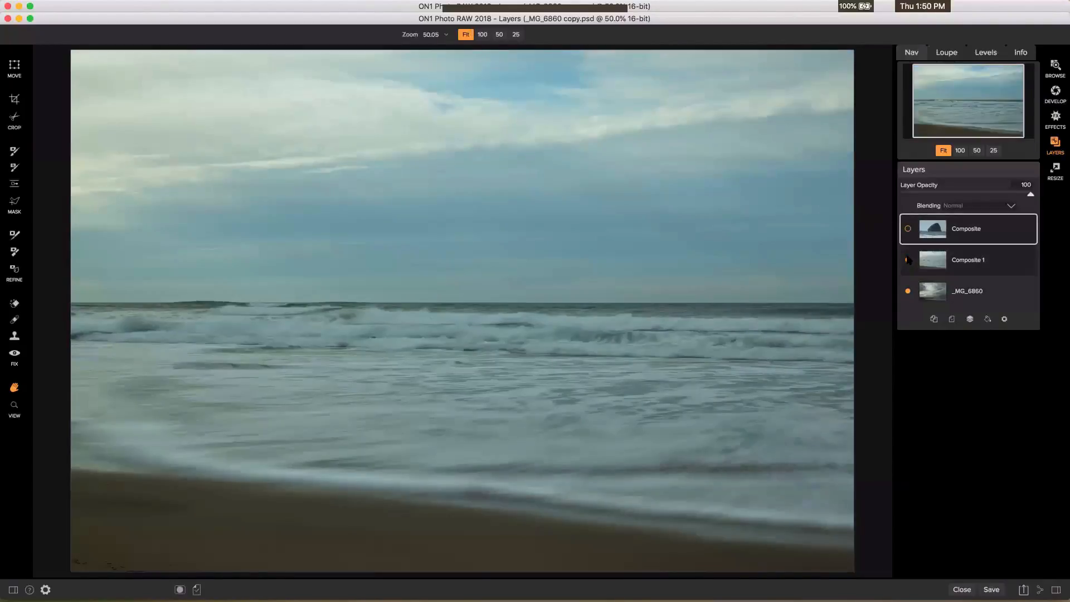
{"action": "left_click", "coordinate": [908, 259]}
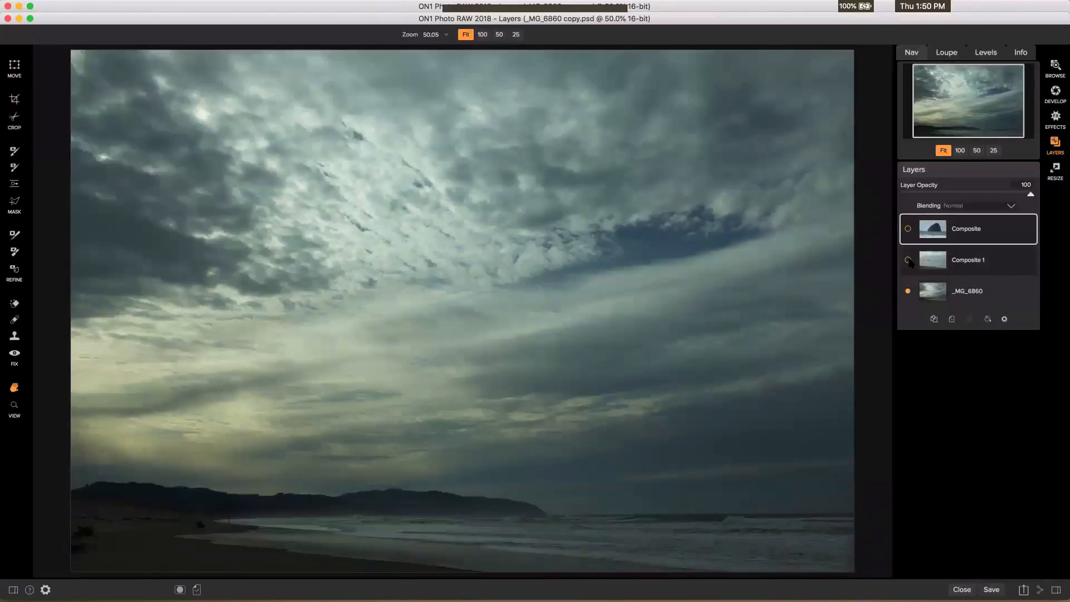
{"action": "left_click", "coordinate": [908, 259]}
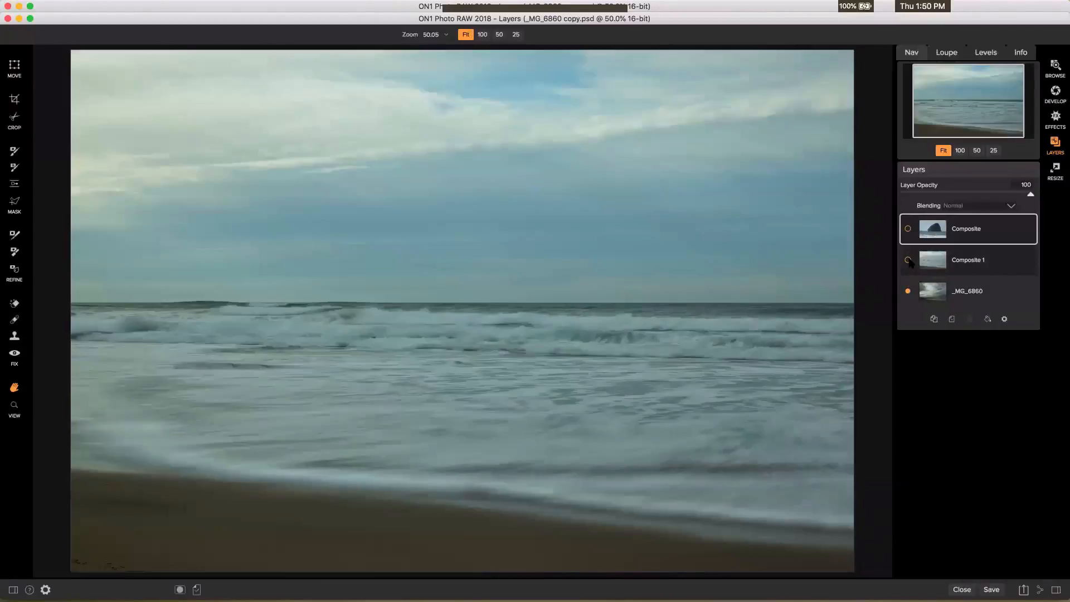
{"action": "left_click", "coordinate": [908, 230]}
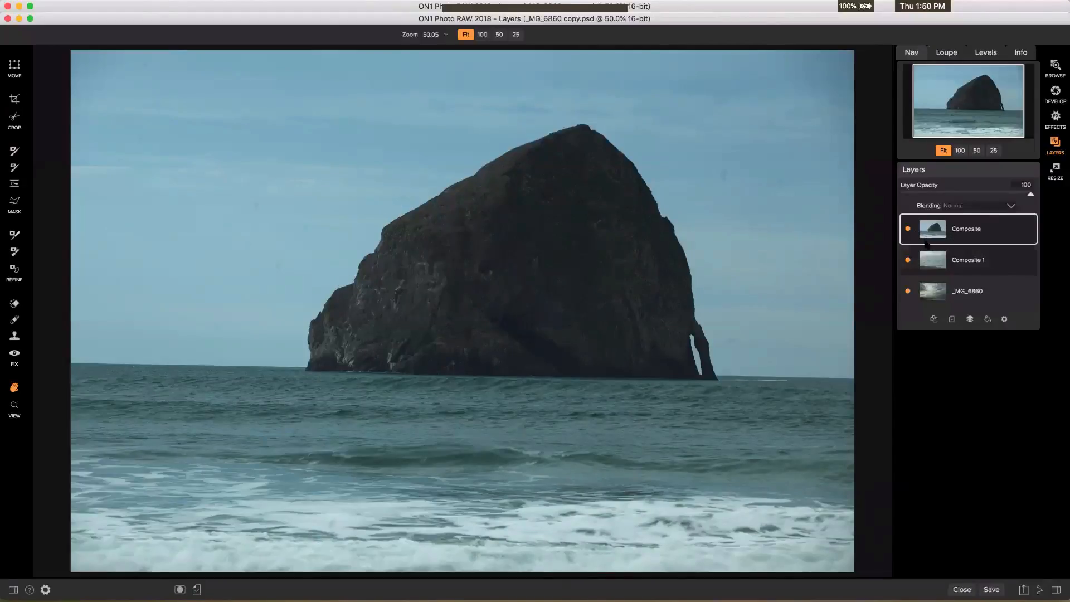
{"action": "left_click", "coordinate": [908, 229]}
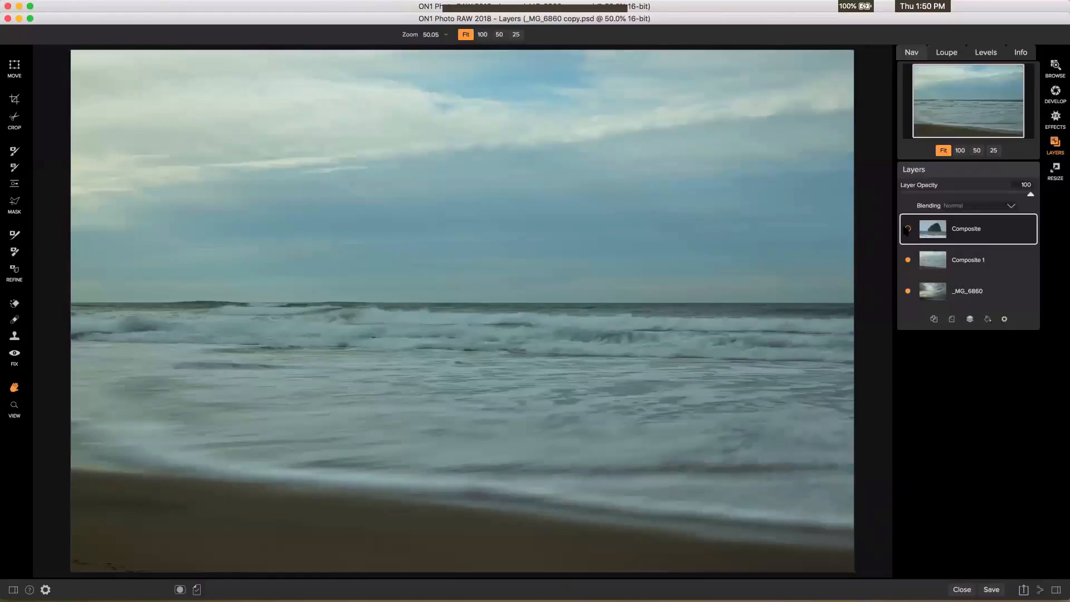
{"action": "left_click", "coordinate": [908, 260]}
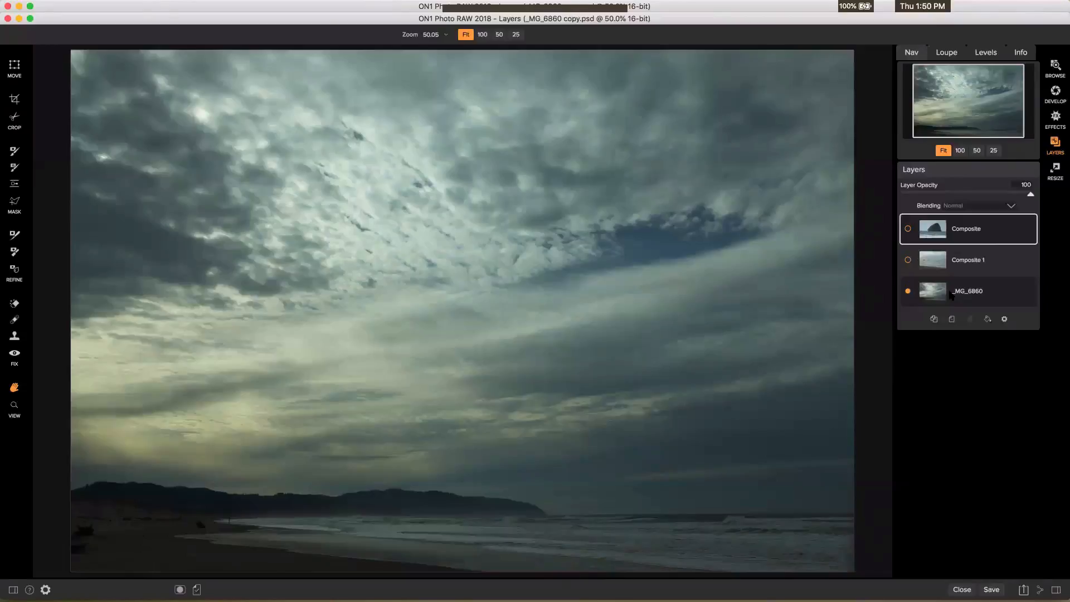
{"action": "left_click", "coordinate": [908, 260]}
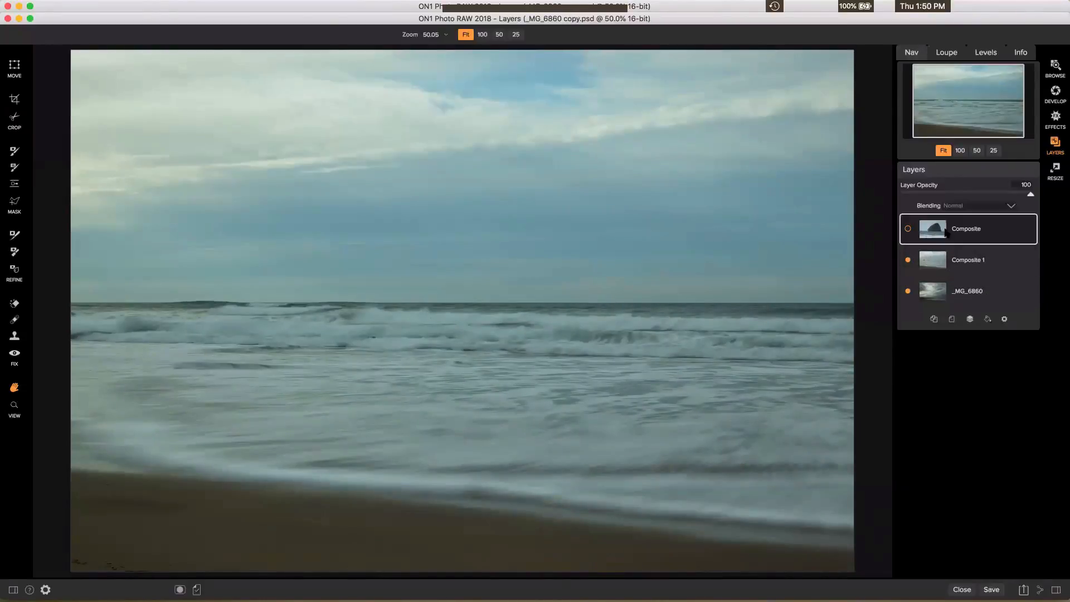
{"action": "left_click", "coordinate": [907, 229]}
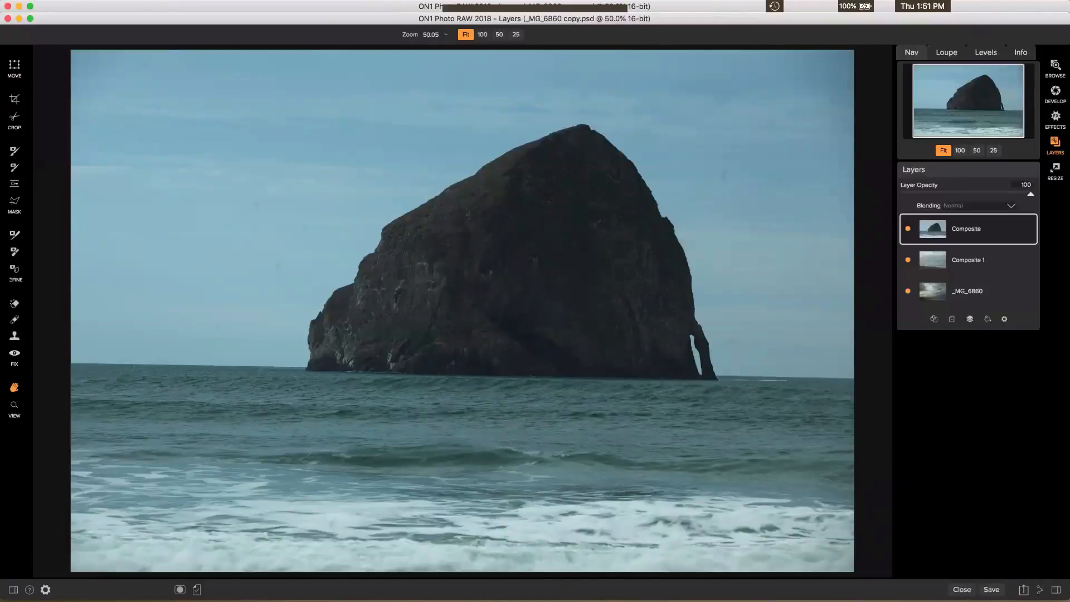
{"action": "left_click", "coordinate": [14, 150]}
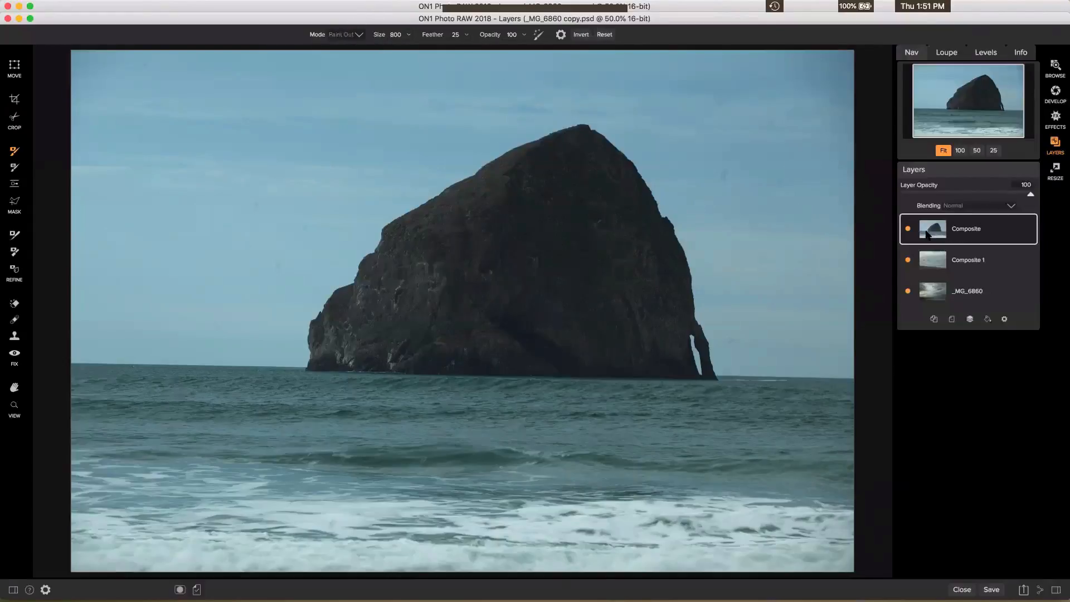
Paint out the upper-left sky and lower-left beach, then hide Composite 1 and _MG_6860 to show transparency
{"action": "mouse_move", "coordinate": [144, 142]}
{"action": "left_mouse_down"}
{"action": "mouse_move", "coordinate": [90, 74]}
{"action": "mouse_move", "coordinate": [150, 538]}
{"action": "mouse_move", "coordinate": [127, 529]}
{"action": "mouse_move", "coordinate": [109, 492]}
{"action": "mouse_move", "coordinate": [115, 453]}
{"action": "mouse_move", "coordinate": [171, 385]}
{"action": "mouse_move", "coordinate": [227, 260]}
{"action": "mouse_move", "coordinate": [208, 116]}
{"action": "mouse_move", "coordinate": [175, 61]}
{"action": "mouse_move", "coordinate": [143, 56]}
{"action": "left_mouse_up"}
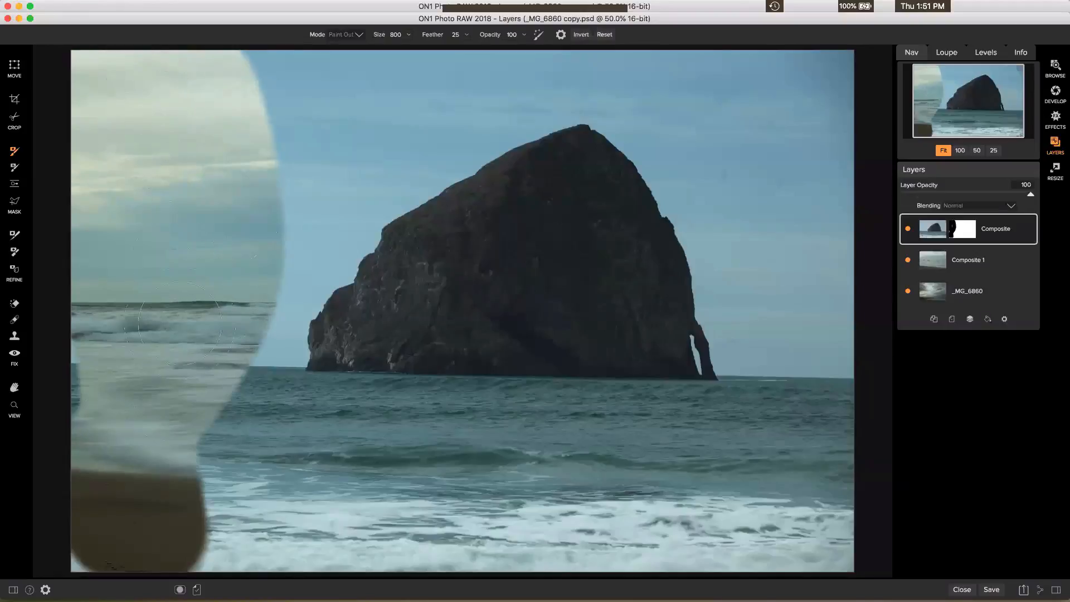
{"action": "mouse_move", "coordinate": [162, 390]}
{"action": "left_mouse_down"}
{"action": "mouse_move", "coordinate": [167, 478]}
{"action": "mouse_move", "coordinate": [210, 573]}
{"action": "mouse_move", "coordinate": [178, 568]}
{"action": "left_mouse_up"}
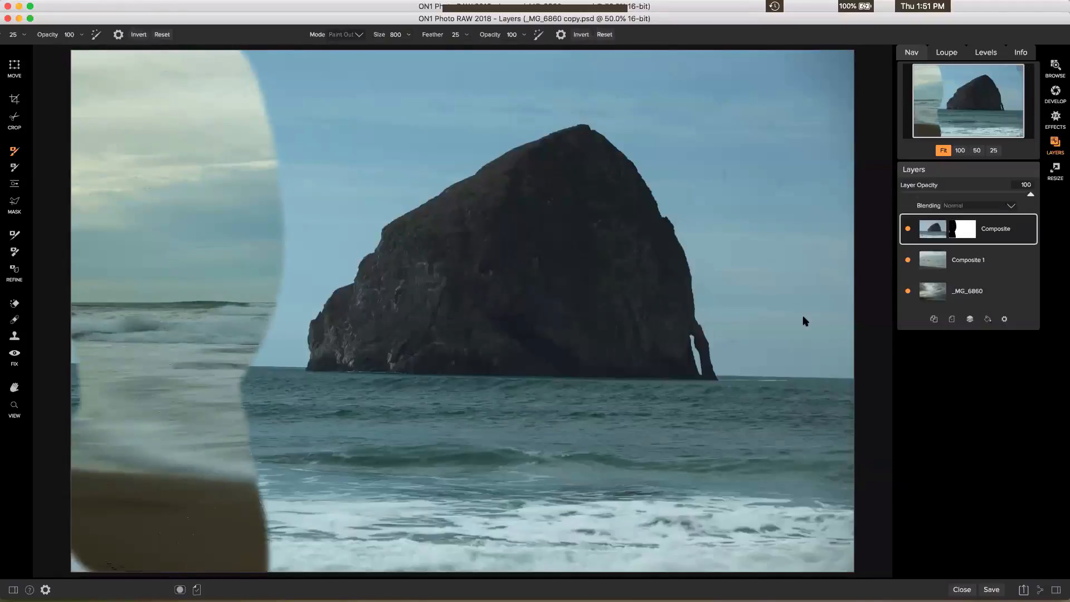
{"action": "left_click", "coordinate": [908, 260]}
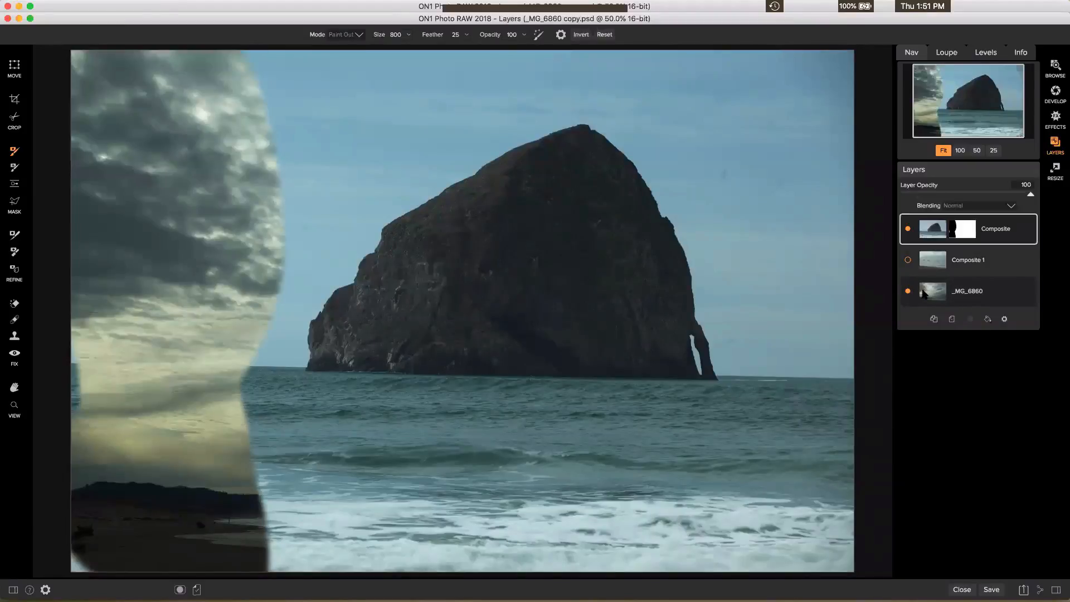
{"action": "left_click", "coordinate": [908, 291]}
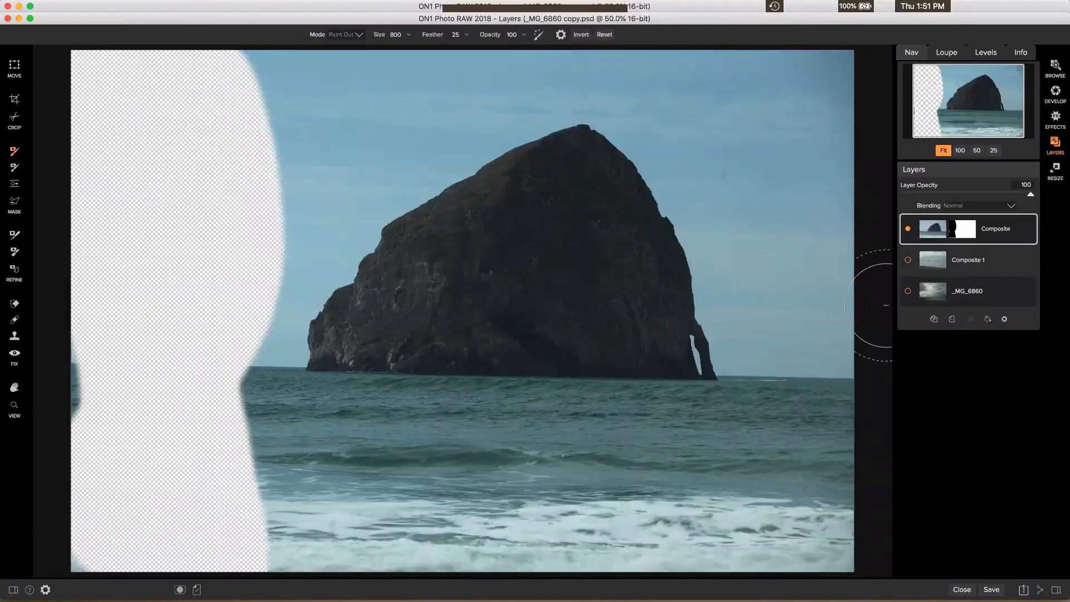
Paint out the left edge, surf, sky beside the peak and most of the water strip; raise feather to 78
{"action": "mouse_move", "coordinate": [96, 397]}
{"action": "left_mouse_down"}
{"action": "mouse_move", "coordinate": [93, 322]}
{"action": "mouse_move", "coordinate": [71, 428]}
{"action": "mouse_move", "coordinate": [75, 549]}
{"action": "left_mouse_up"}
{"action": "mouse_move", "coordinate": [268, 549]}
{"action": "left_mouse_down"}
{"action": "mouse_move", "coordinate": [295, 528]}
{"action": "mouse_move", "coordinate": [286, 517]}
{"action": "mouse_move", "coordinate": [404, 553]}
{"action": "mouse_move", "coordinate": [863, 542]}
{"action": "mouse_move", "coordinate": [818, 354]}
{"action": "mouse_move", "coordinate": [798, 194]}
{"action": "mouse_move", "coordinate": [820, 33]}
{"action": "mouse_move", "coordinate": [833, 58]}
{"action": "mouse_move", "coordinate": [424, 41]}
{"action": "mouse_move", "coordinate": [235, 69]}
{"action": "mouse_move", "coordinate": [333, 87]}
{"action": "mouse_move", "coordinate": [399, 82]}
{"action": "mouse_move", "coordinate": [304, 155]}
{"action": "mouse_move", "coordinate": [267, 213]}
{"action": "mouse_move", "coordinate": [221, 335]}
{"action": "mouse_move", "coordinate": [210, 388]}
{"action": "mouse_move", "coordinate": [217, 435]}
{"action": "mouse_move", "coordinate": [370, 478]}
{"action": "mouse_move", "coordinate": [738, 468]}
{"action": "mouse_move", "coordinate": [830, 453]}
{"action": "mouse_move", "coordinate": [798, 342]}
{"action": "mouse_move", "coordinate": [764, 103]}
{"action": "mouse_move", "coordinate": [760, 88]}
{"action": "mouse_move", "coordinate": [732, 92]}
{"action": "left_mouse_up"}
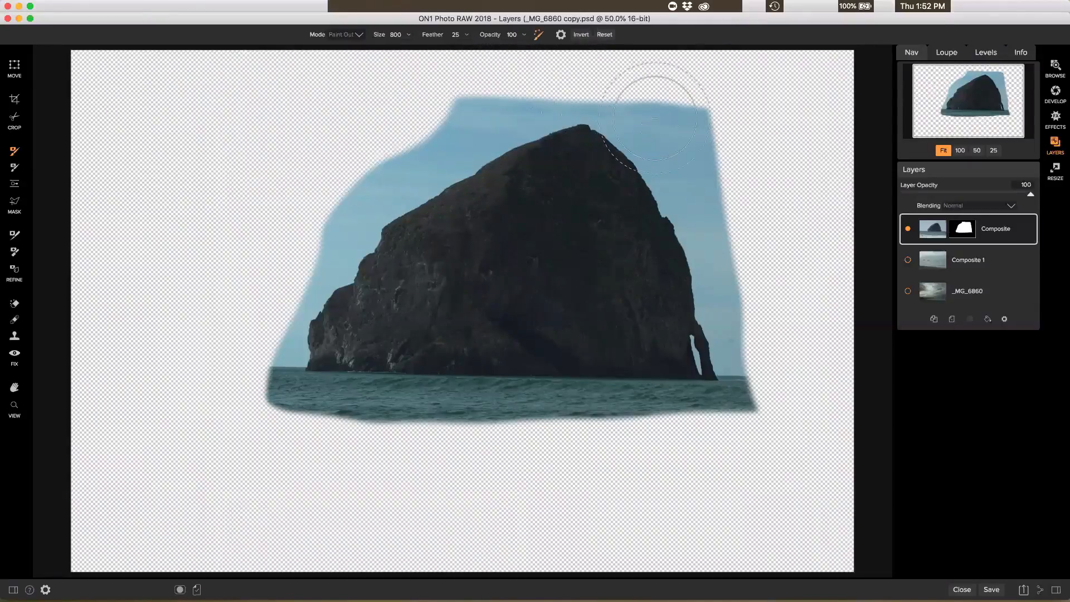
{"action": "mouse_move", "coordinate": [655, 118]}
{"action": "left_mouse_down"}
{"action": "mouse_move", "coordinate": [657, 108]}
{"action": "mouse_move", "coordinate": [661, 171]}
{"action": "mouse_move", "coordinate": [704, 269]}
{"action": "mouse_move", "coordinate": [709, 132]}
{"action": "mouse_move", "coordinate": [741, 324]}
{"action": "mouse_move", "coordinate": [722, 218]}
{"action": "mouse_move", "coordinate": [601, 100]}
{"action": "mouse_move", "coordinate": [504, 101]}
{"action": "mouse_move", "coordinate": [355, 201]}
{"action": "mouse_move", "coordinate": [344, 234]}
{"action": "mouse_move", "coordinate": [306, 253]}
{"action": "mouse_move", "coordinate": [297, 289]}
{"action": "mouse_move", "coordinate": [283, 296]}
{"action": "mouse_move", "coordinate": [285, 327]}
{"action": "mouse_move", "coordinate": [282, 318]}
{"action": "mouse_move", "coordinate": [239, 327]}
{"action": "mouse_move", "coordinate": [295, 385]}
{"action": "left_mouse_up"}
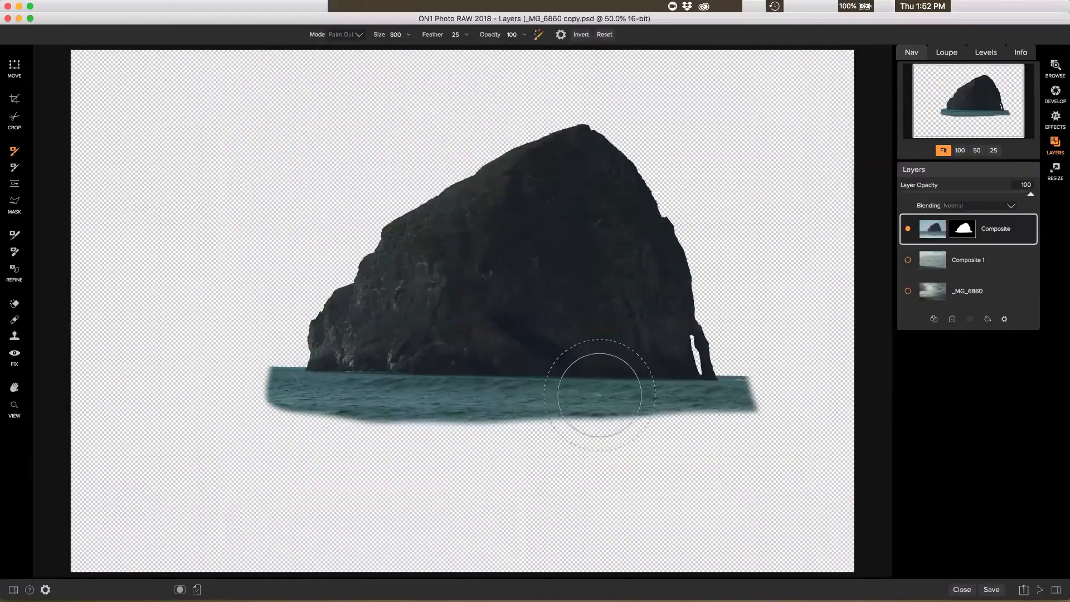
{"action": "mouse_move", "coordinate": [724, 435]}
{"action": "left_mouse_down"}
{"action": "mouse_move", "coordinate": [575, 448]}
{"action": "mouse_move", "coordinate": [384, 440]}
{"action": "left_mouse_up"}
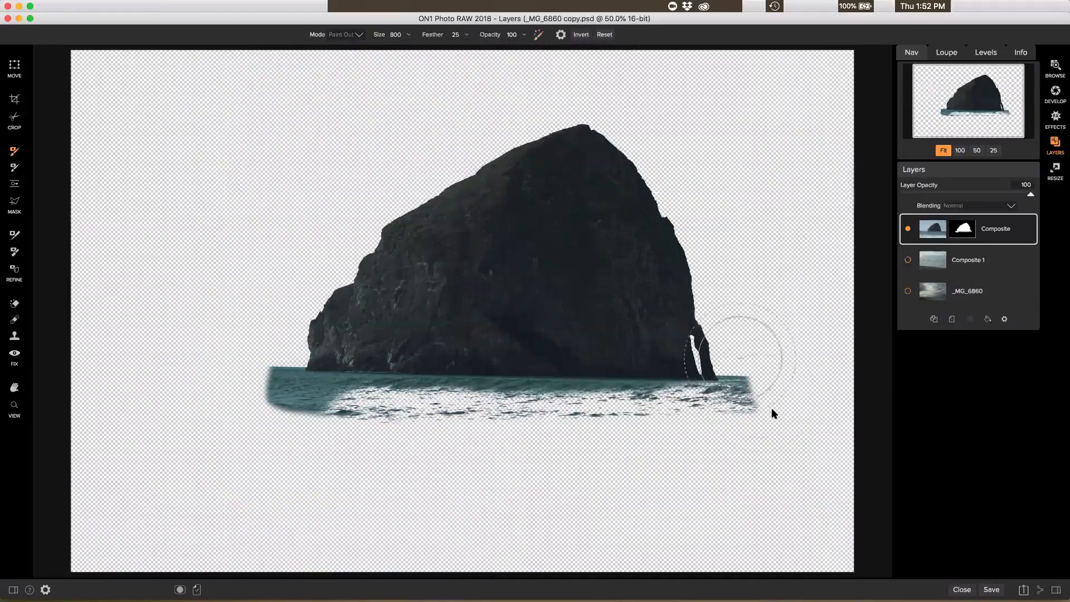
{"action": "mouse_move", "coordinate": [784, 412]}
{"action": "left_mouse_down"}
{"action": "mouse_move", "coordinate": [717, 449]}
{"action": "mouse_move", "coordinate": [289, 432]}
{"action": "mouse_move", "coordinate": [249, 420]}
{"action": "mouse_move", "coordinate": [234, 387]}
{"action": "mouse_move", "coordinate": [236, 361]}
{"action": "mouse_move", "coordinate": [248, 384]}
{"action": "mouse_move", "coordinate": [274, 343]}
{"action": "left_mouse_up"}
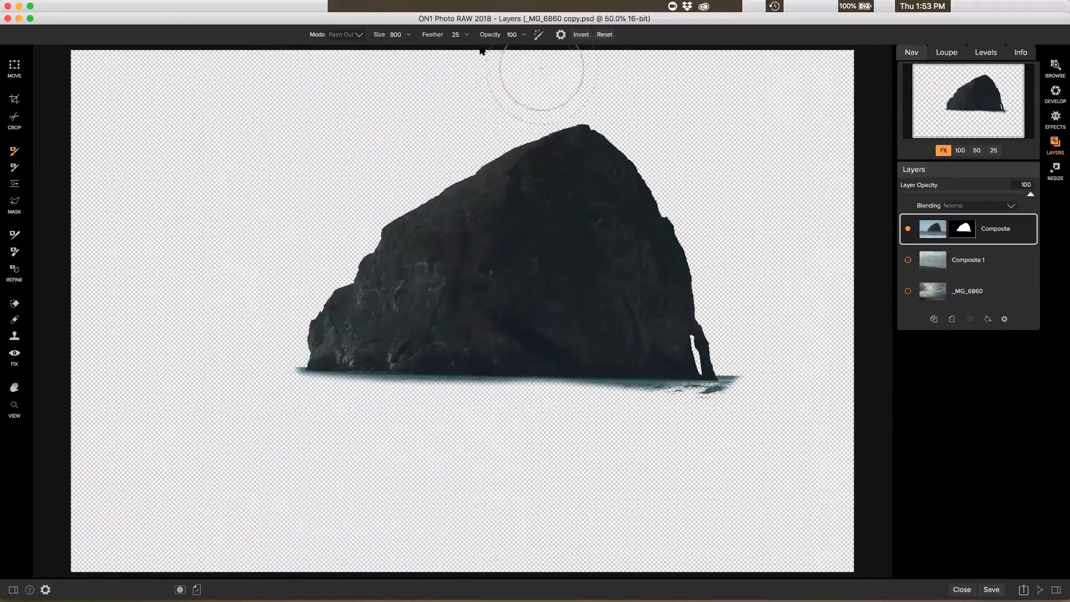
{"action": "left_click", "coordinate": [463, 36]}
Set the brush feather to 10, undoing stray strokes under the rock's right side and arch
{"action": "left_click_drag", "start_coordinate": [651, 438], "coordinate": [654, 432]}
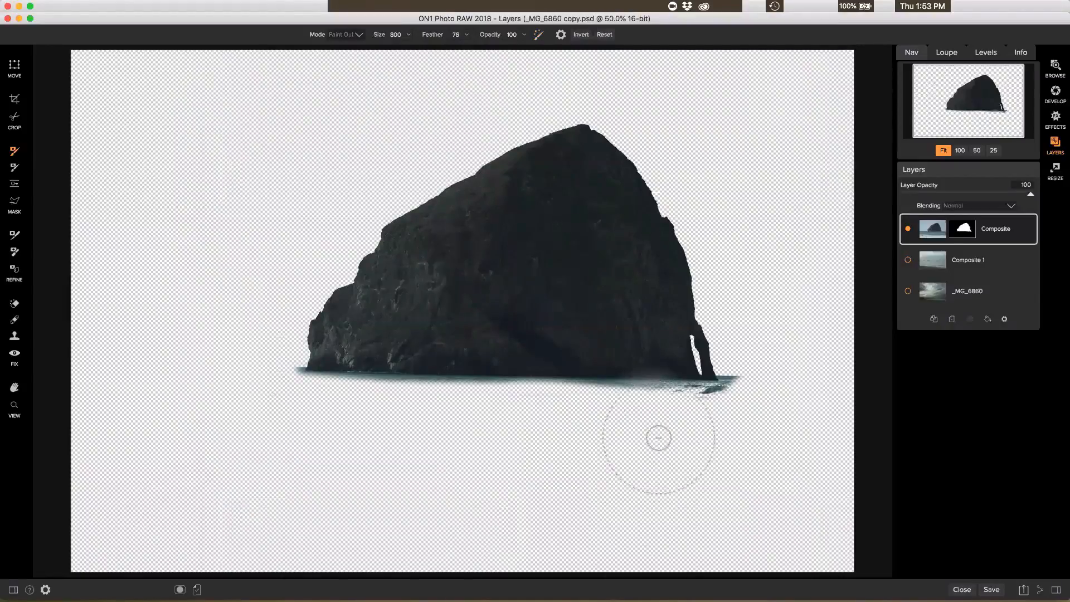
{"action": "key", "text": "super+z"}
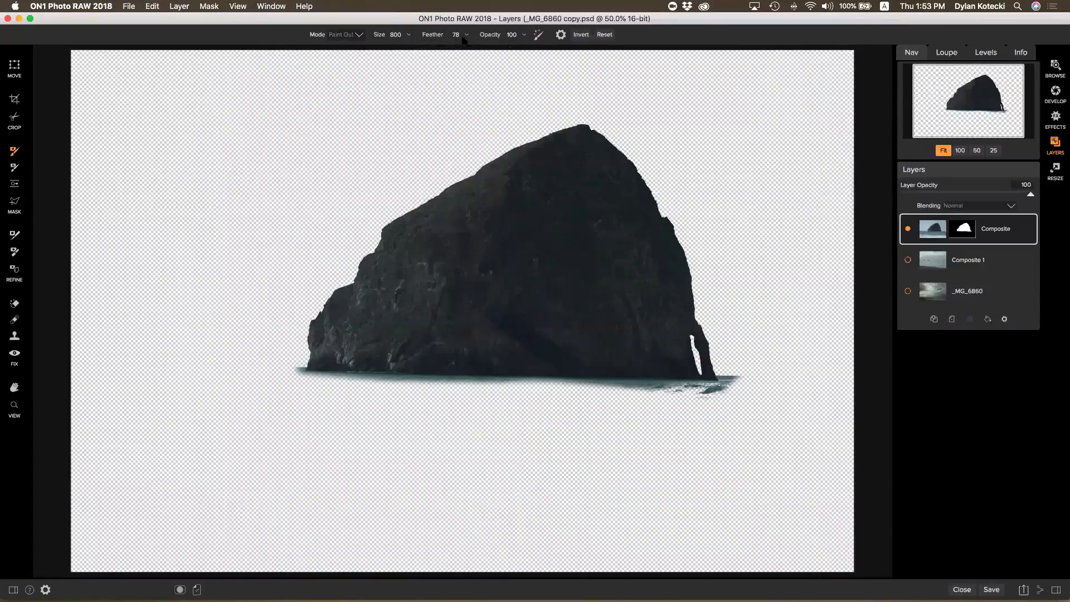
{"action": "left_click", "coordinate": [462, 39]}
{"action": "left_click", "coordinate": [713, 410]}
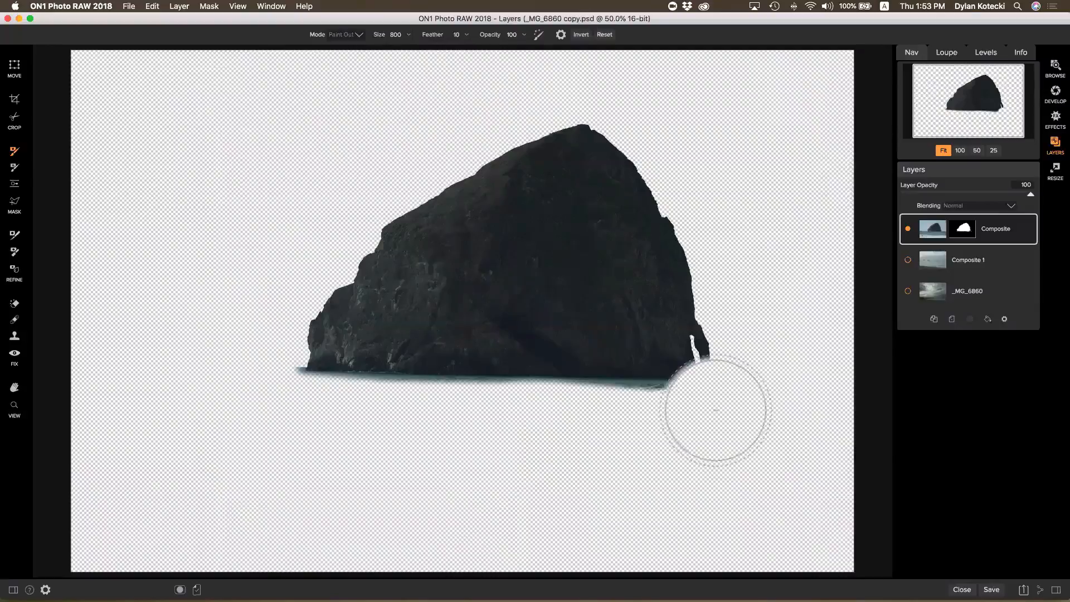
{"action": "key", "text": "super+z"}
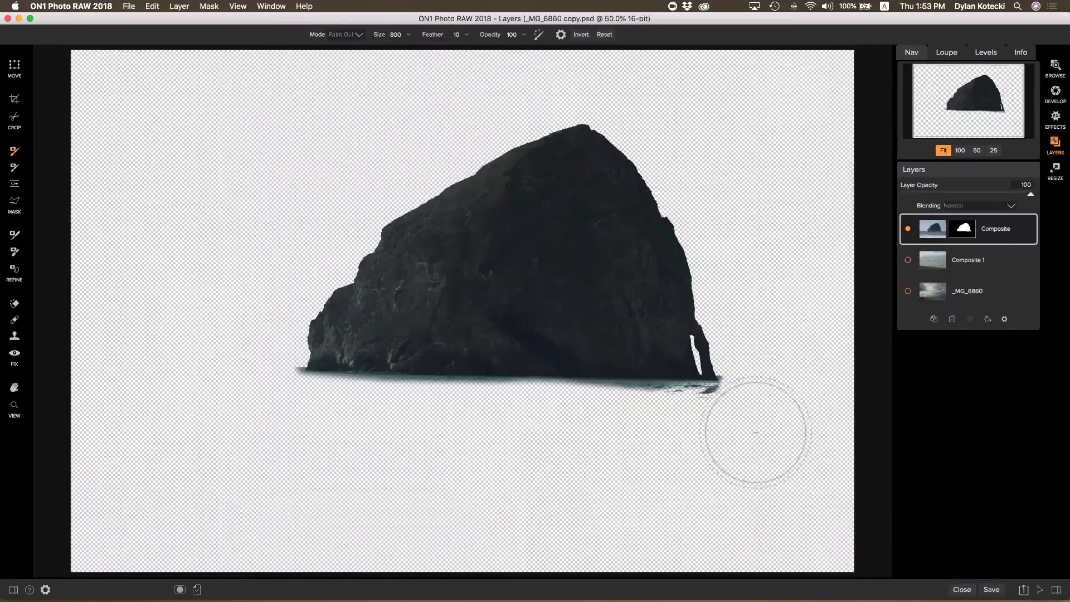
Paint out the splashes below the rock, then switch to Paint In and the Move/Transform tool
{"action": "mouse_move", "coordinate": [727, 436]}
{"action": "left_mouse_down"}
{"action": "mouse_move", "coordinate": [442, 434]}
{"action": "mouse_move", "coordinate": [468, 428]}
{"action": "left_mouse_up"}
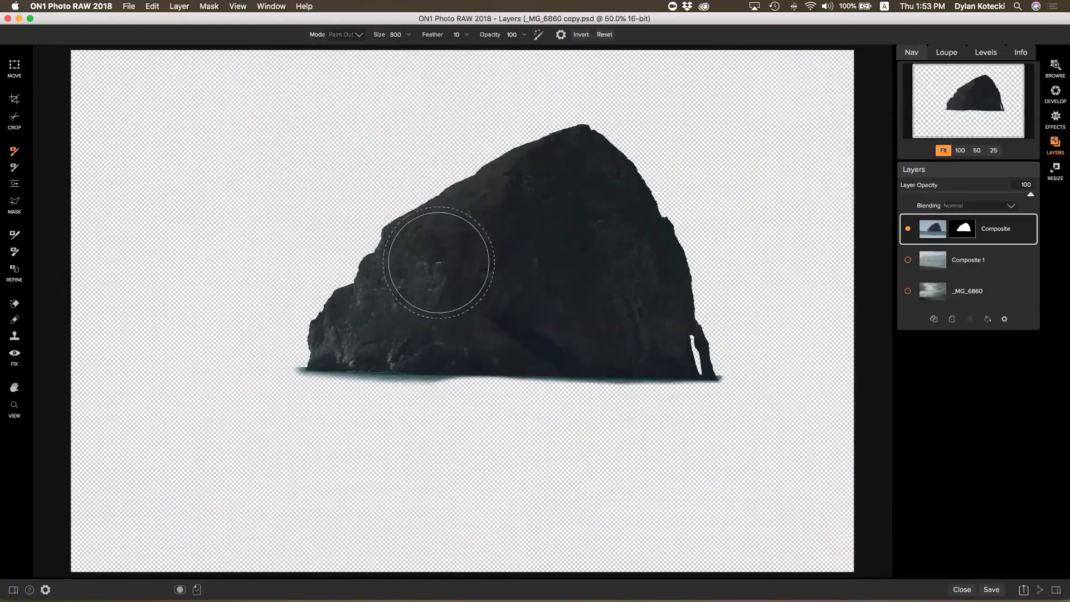
{"action": "key", "text": "x"}
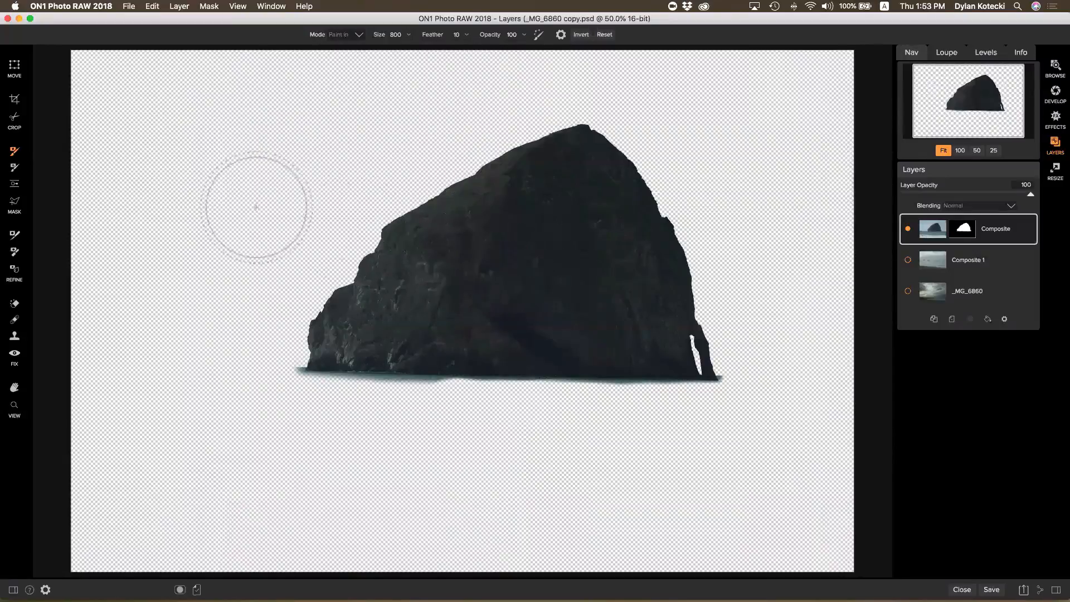
{"action": "key", "text": "v"}
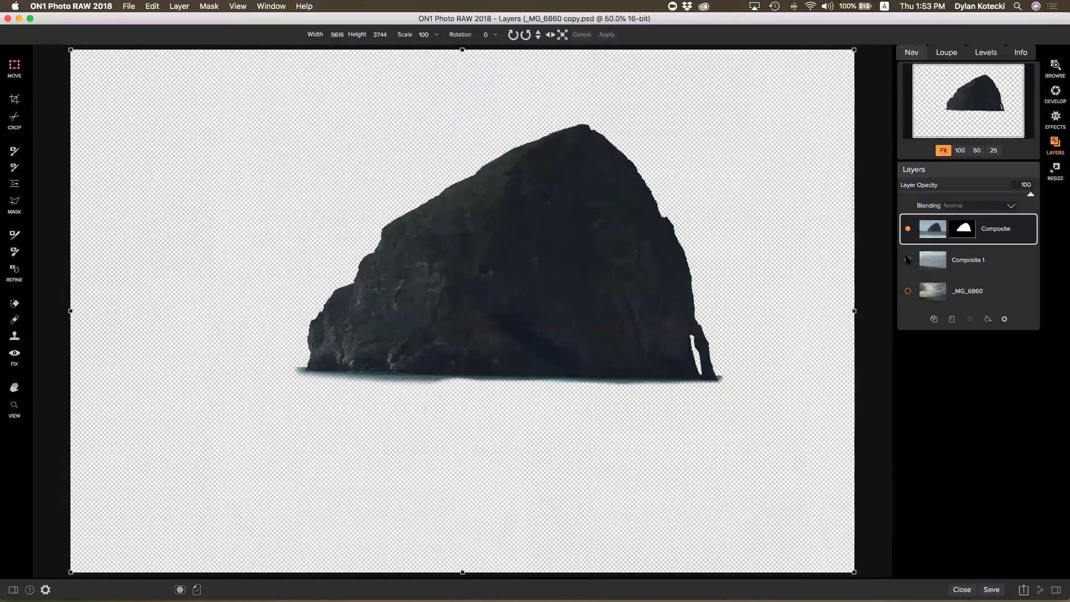
Show Composite 1, then scale the sea stack to 2626 × 1757, level it on the horizon right of centre, and apply
{"action": "left_click", "coordinate": [908, 260]}
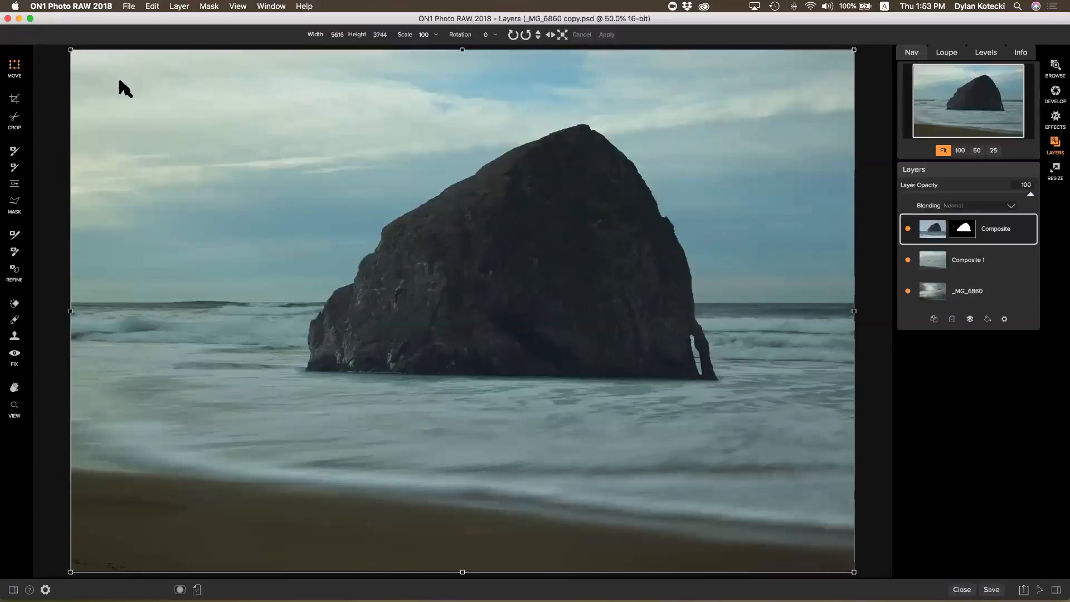
{"action": "left_click_drag", "start_coordinate": [180, 112], "coordinate": [490, 216]}
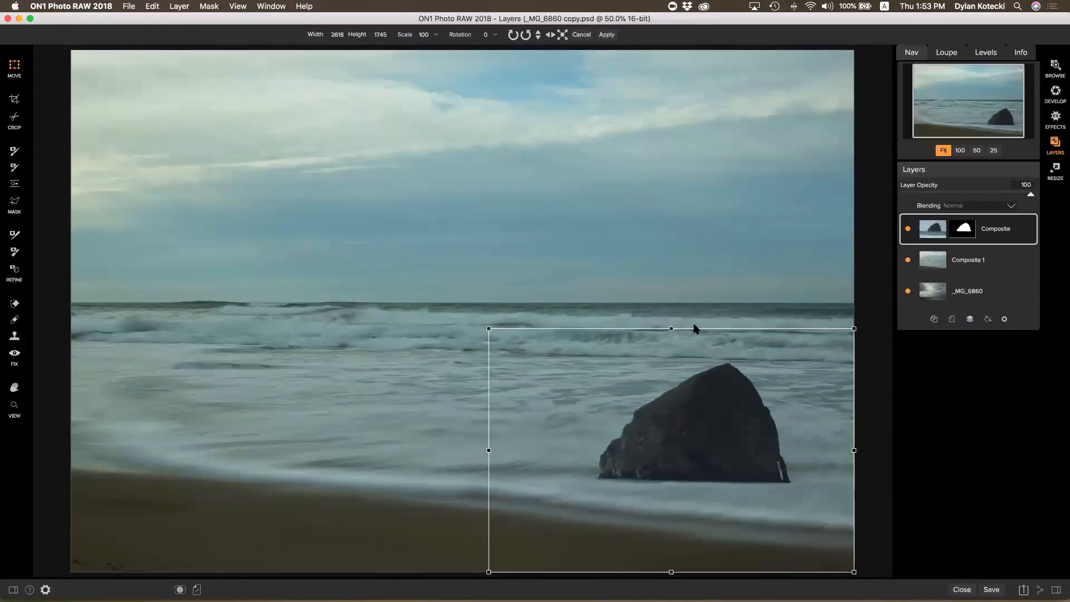
{"action": "left_click_drag", "start_coordinate": [725, 392], "coordinate": [662, 230]}
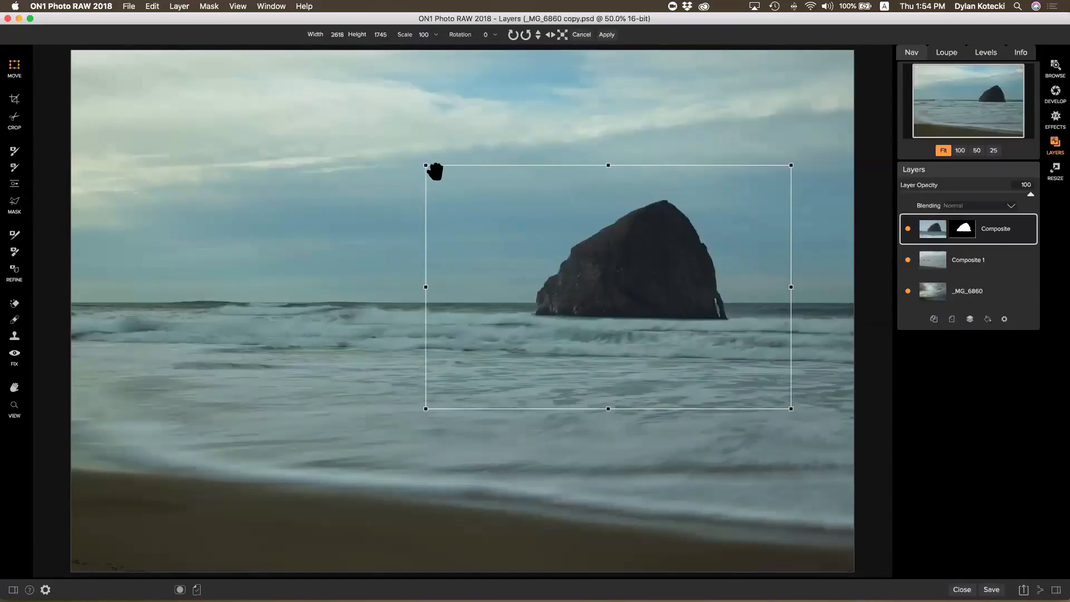
{"action": "left_click_drag", "start_coordinate": [428, 168], "coordinate": [439, 175]}
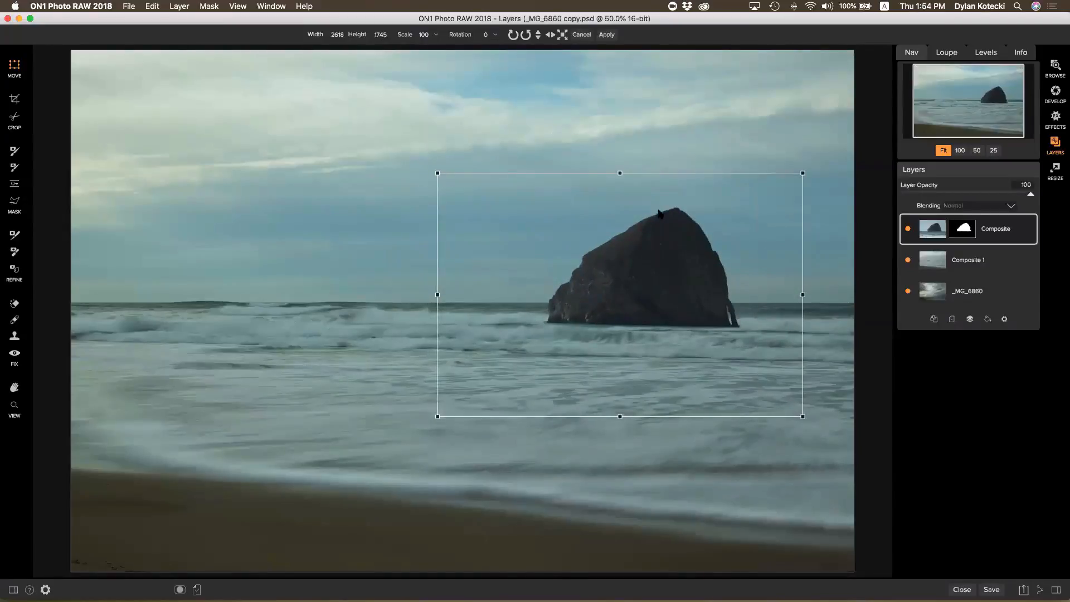
{"action": "left_click_drag", "start_coordinate": [681, 210], "coordinate": [680, 217]}
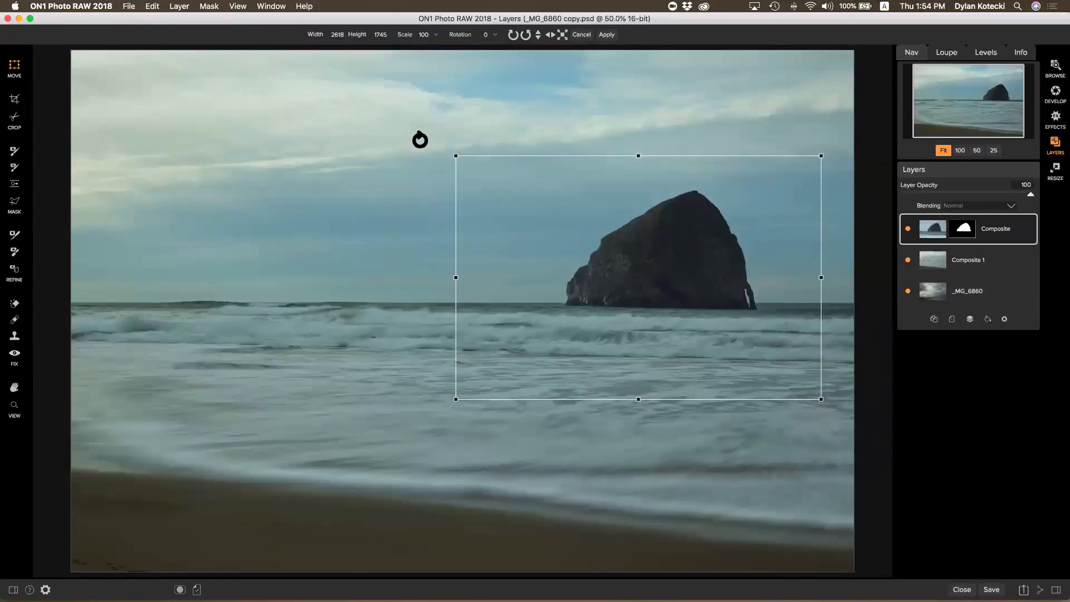
{"action": "left_click_drag", "start_coordinate": [419, 139], "coordinate": [420, 141]}
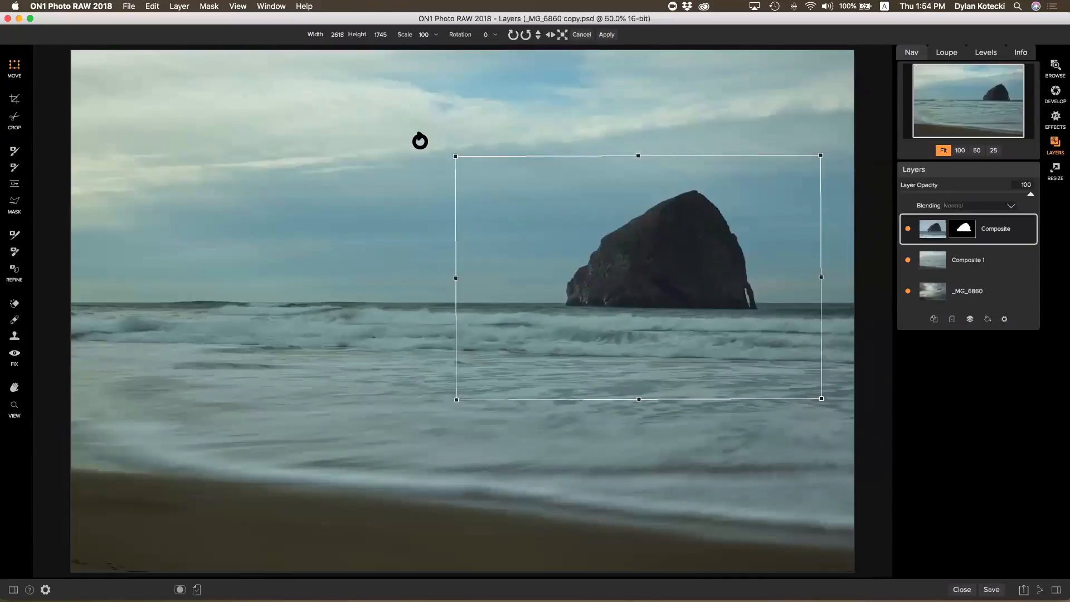
{"action": "key", "text": "Up"}
{"action": "key", "text": "Up"}
{"action": "key", "text": "Up"}
{"action": "key", "text": "Up"}
{"action": "key", "text": "Up"}
{"action": "key", "text": "Up"}
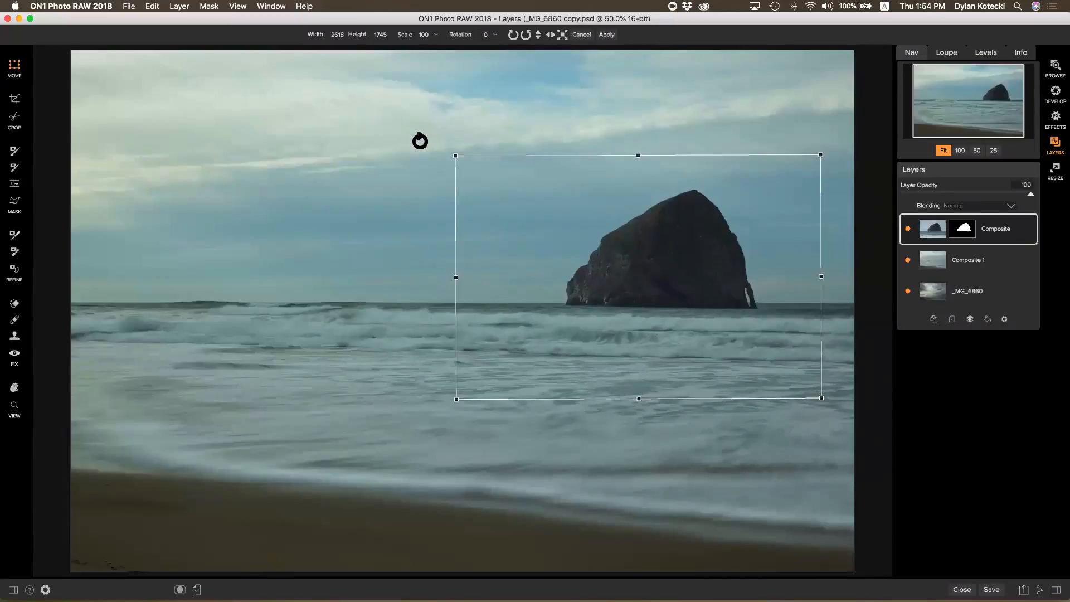
{"action": "key", "text": "Up"}
{"action": "key", "text": "Up"}
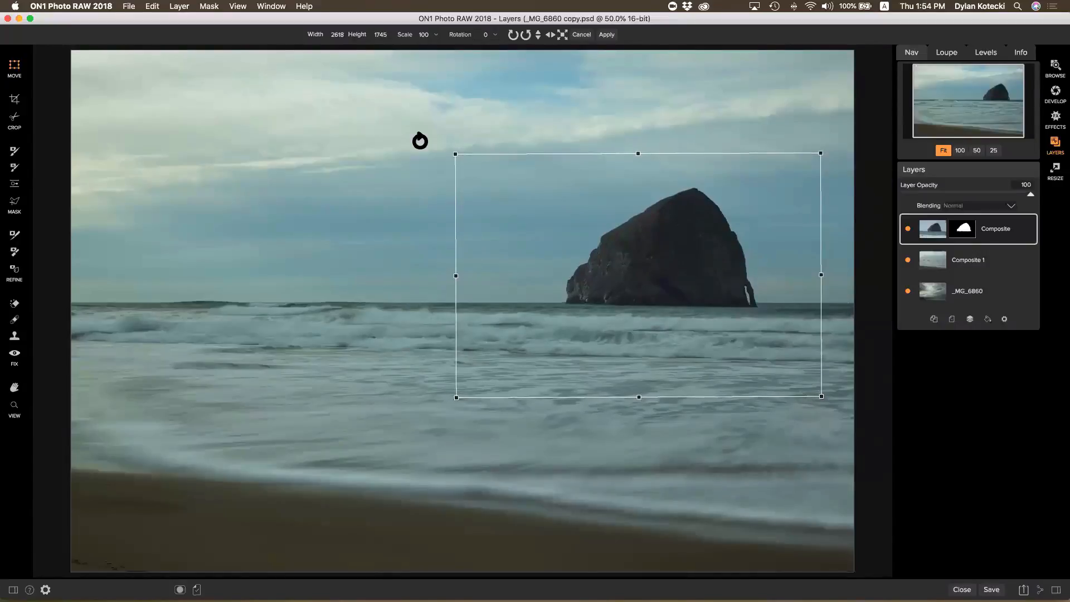
{"action": "key", "text": "Down"}
{"action": "key", "text": "Down"}
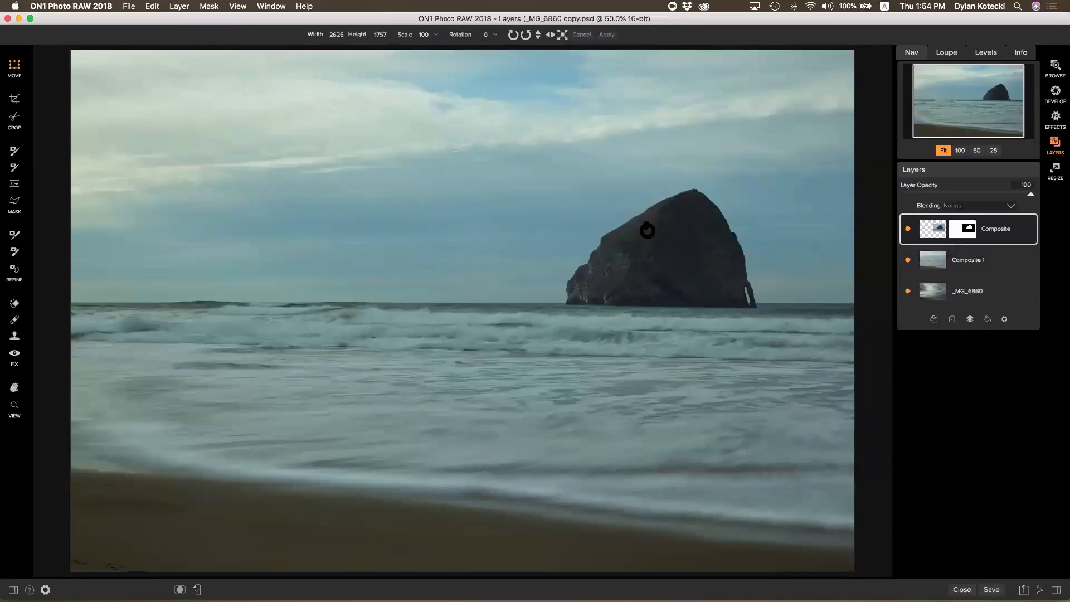
{"action": "left_click", "coordinate": [645, 229]}
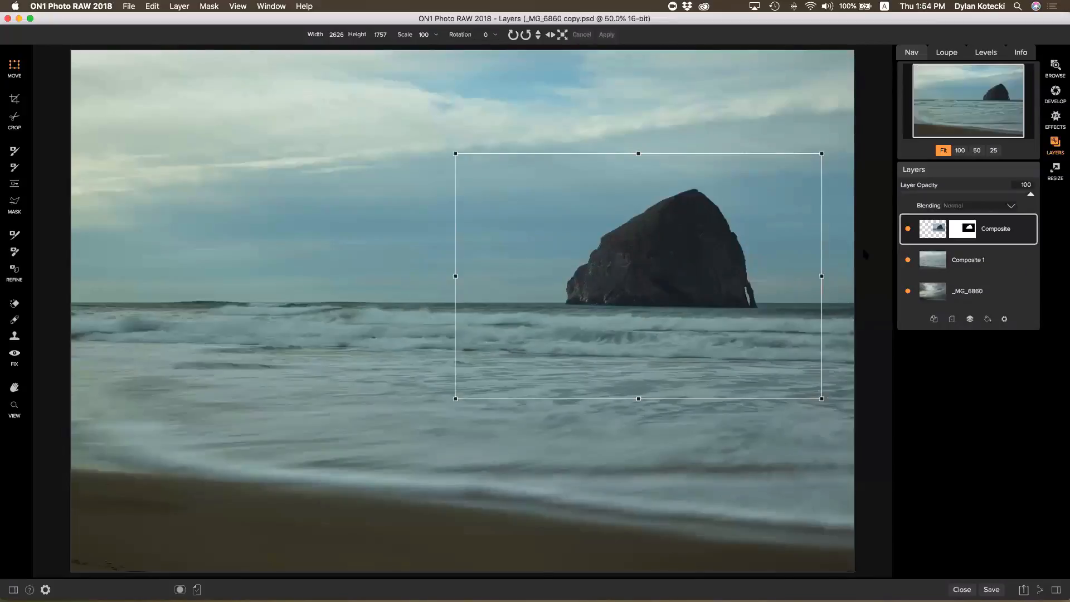
Select the Composite and Composite 1 layers together and merge them into one Composite layer
{"action": "left_click", "coordinate": [980, 263], "text": "shift"}
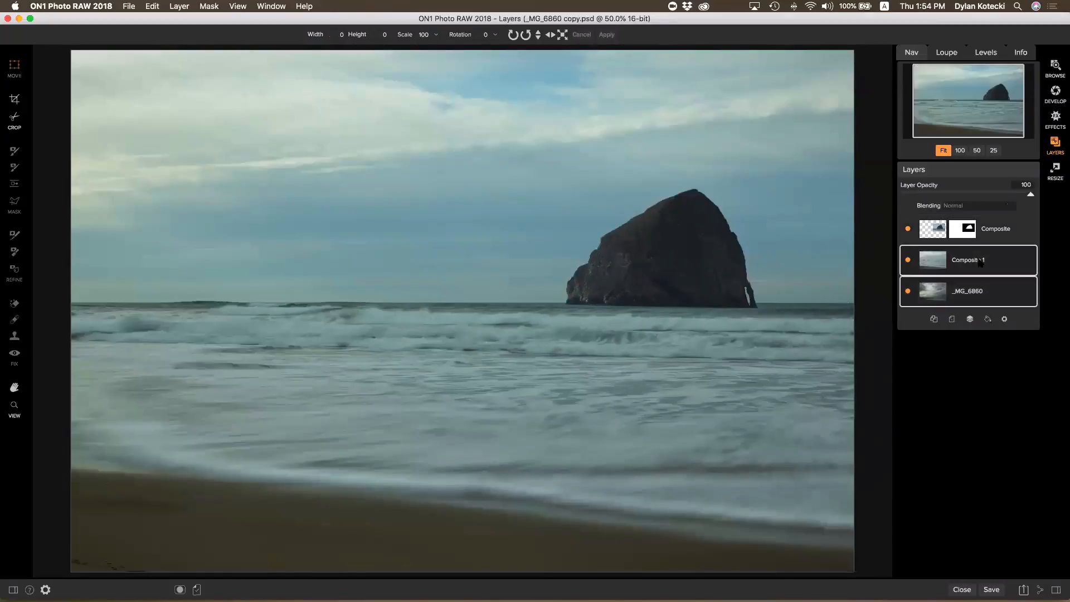
{"action": "left_click", "coordinate": [983, 251]}
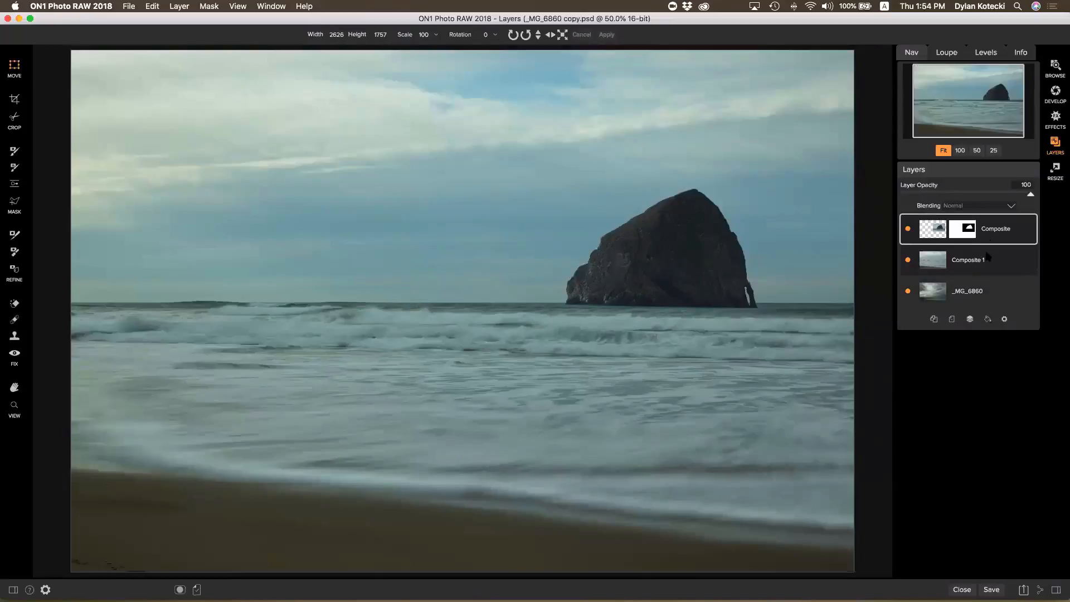
{"action": "left_click", "coordinate": [985, 261], "text": "shift"}
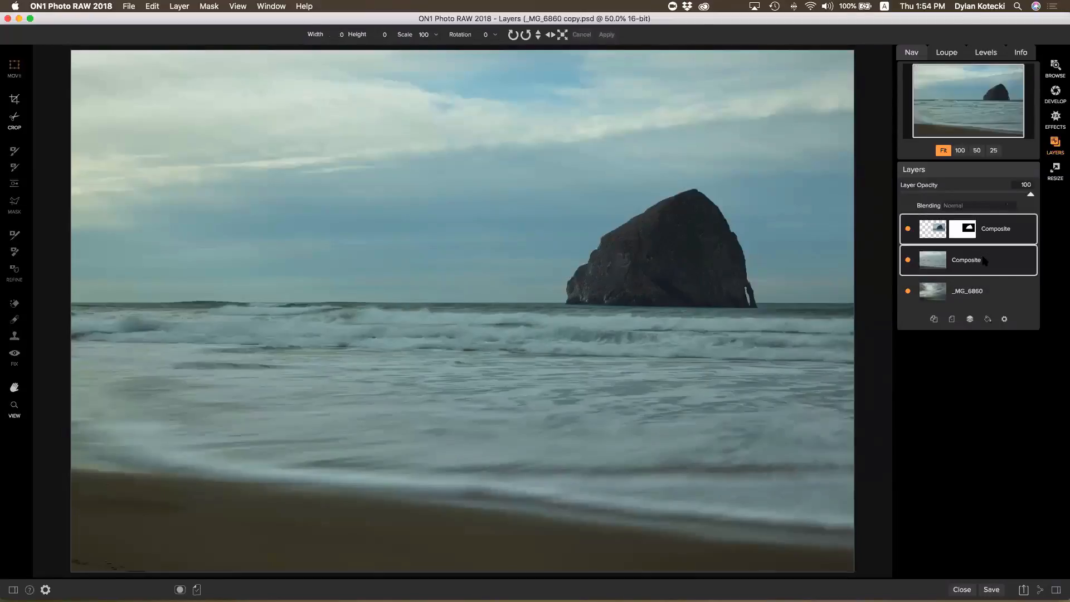
{"action": "left_click", "coordinate": [971, 321]}
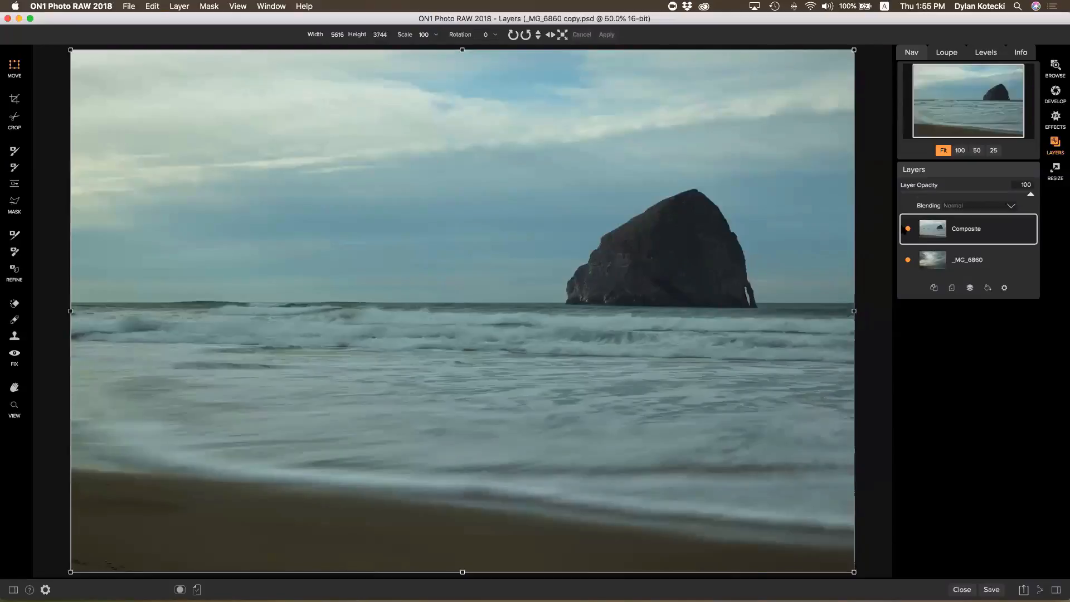
Add a Linear Top gradient mask at the horizon on Composite, then select _MG_6860 and hide Composite
{"action": "left_click", "coordinate": [908, 229]}
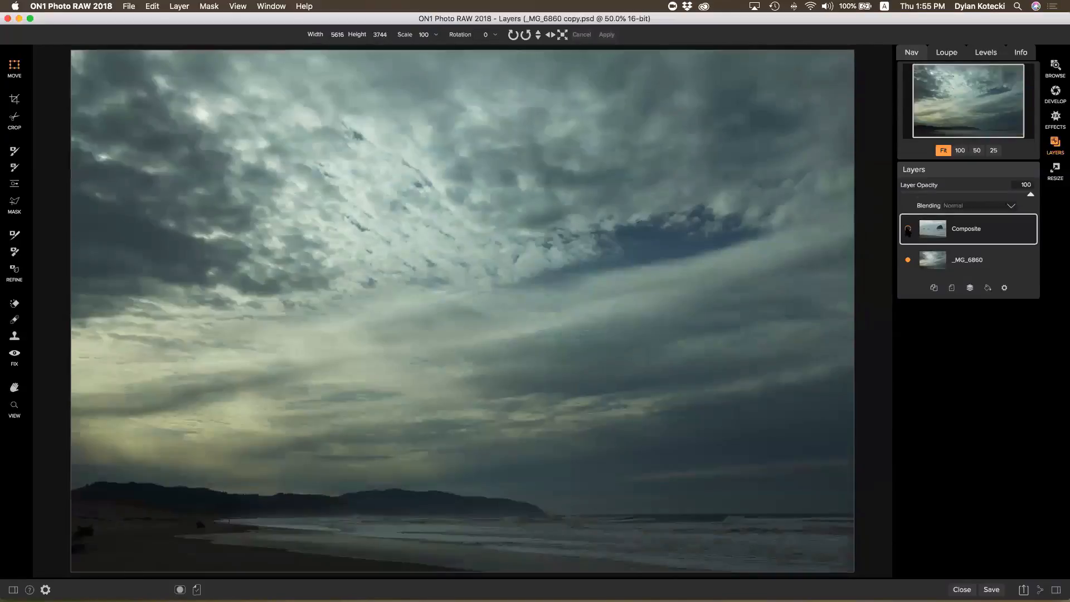
{"action": "left_click", "coordinate": [908, 228]}
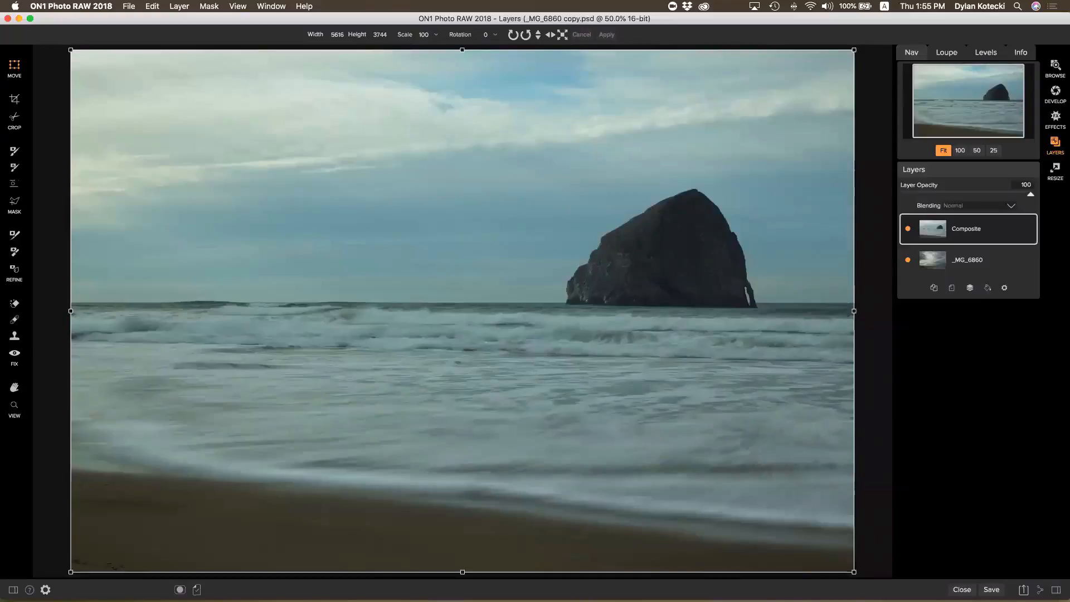
{"action": "left_click", "coordinate": [15, 184]}
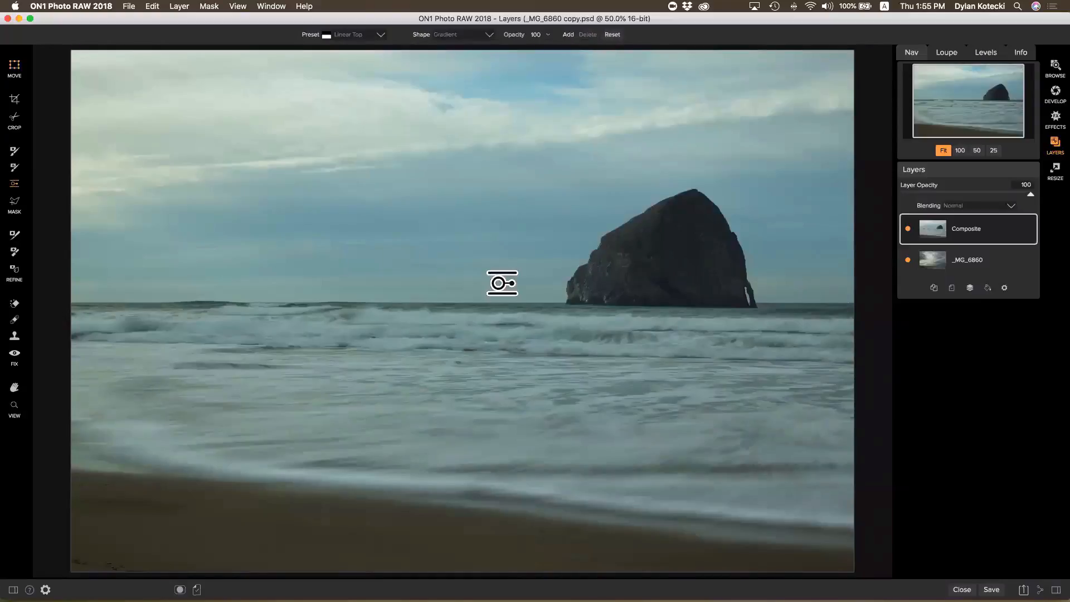
{"action": "left_click", "coordinate": [452, 292]}
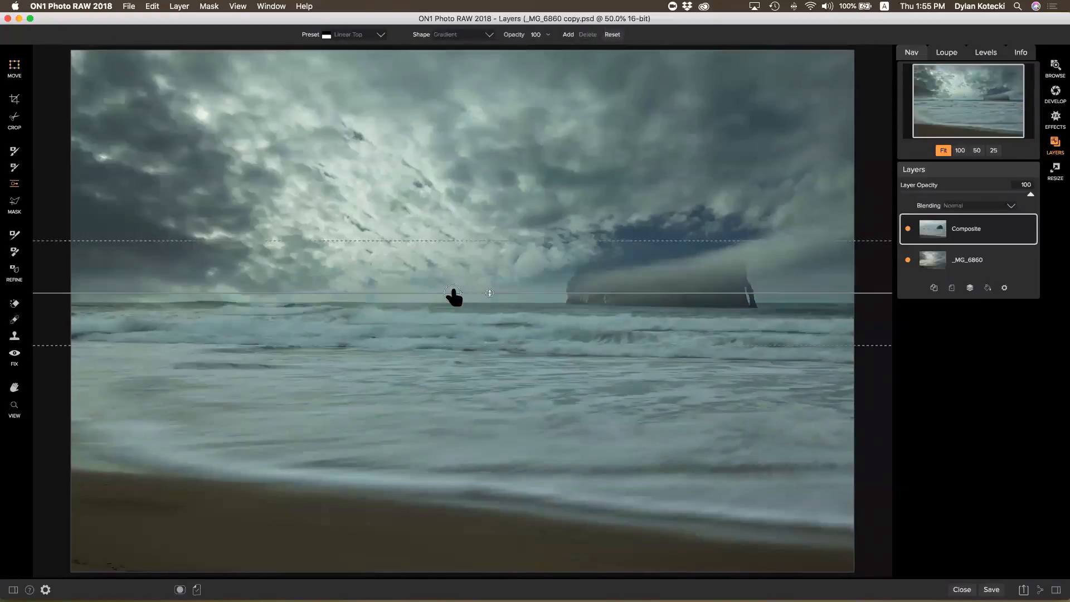
{"action": "left_click_drag", "start_coordinate": [460, 292], "coordinate": [462, 270]}
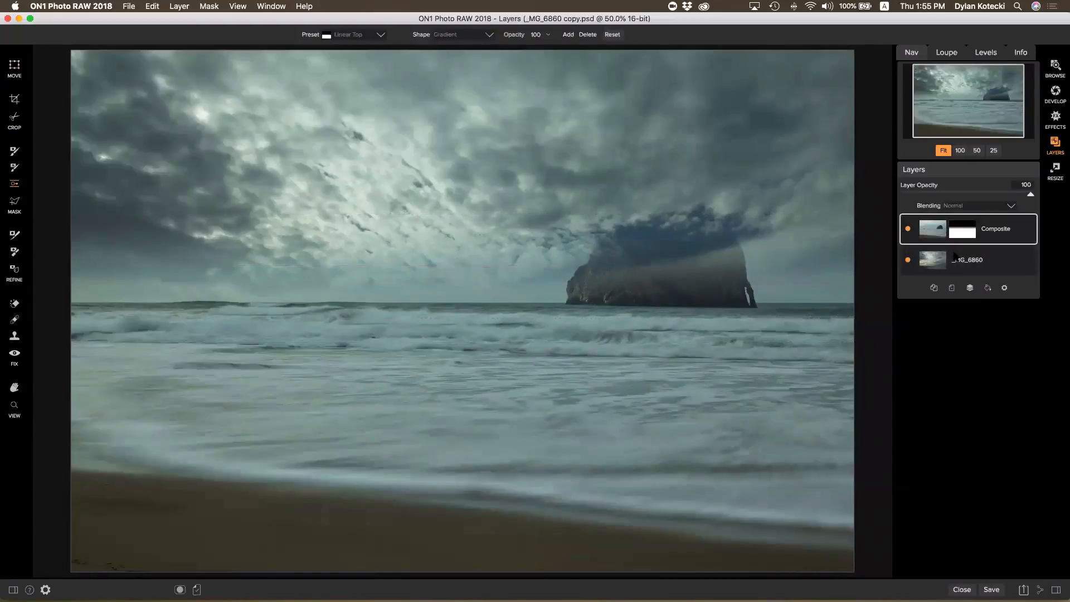
{"action": "left_click", "coordinate": [952, 262]}
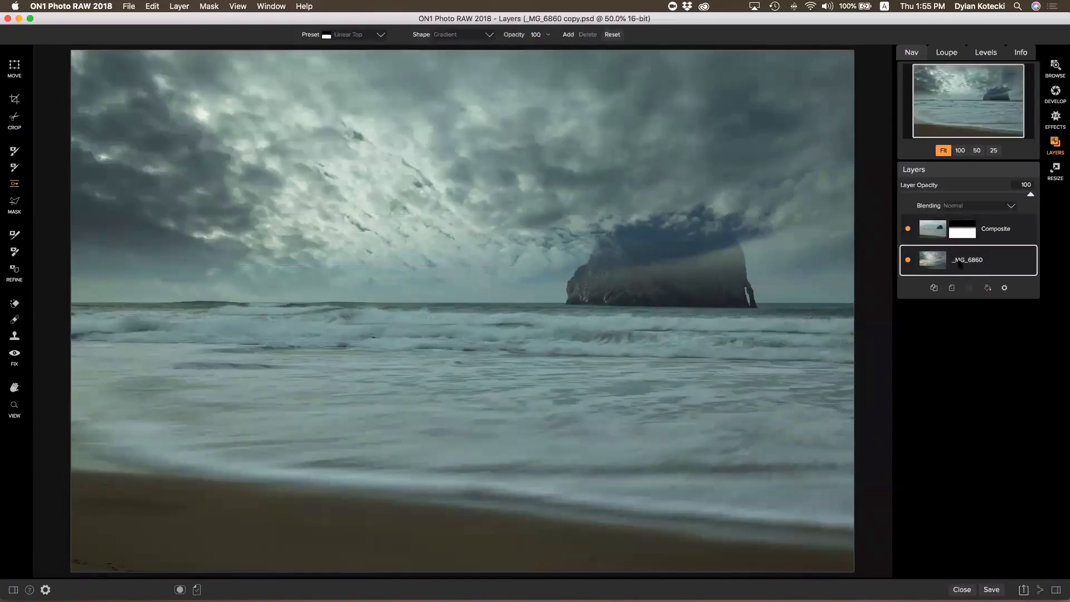
{"action": "left_click", "coordinate": [908, 229]}
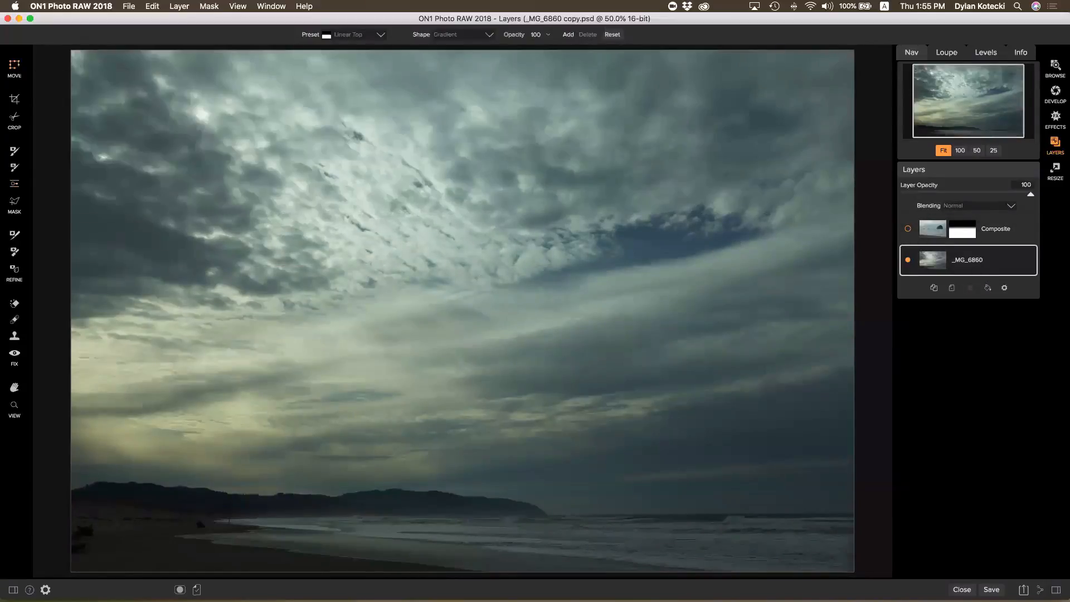
Move the _MG_6860 sky image up about 60 px, enlarge it slightly, and show Composite again
{"action": "key", "text": "v"}
{"action": "left_click_drag", "start_coordinate": [453, 403], "coordinate": [471, 313]}
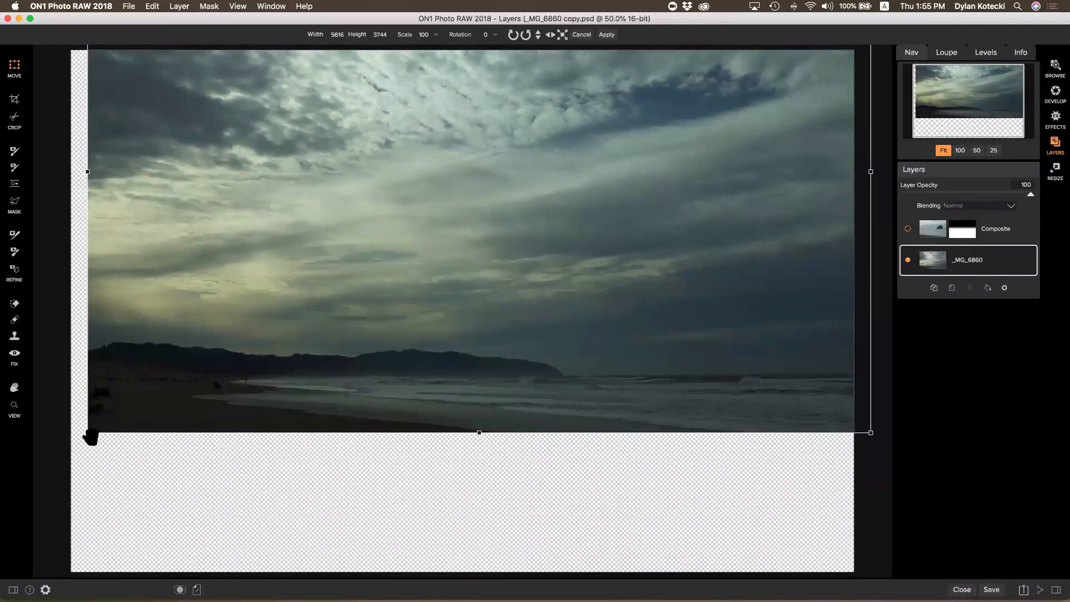
{"action": "left_click_drag", "start_coordinate": [87, 433], "coordinate": [68, 446]}
{"action": "left_click_drag", "start_coordinate": [260, 434], "coordinate": [265, 421]}
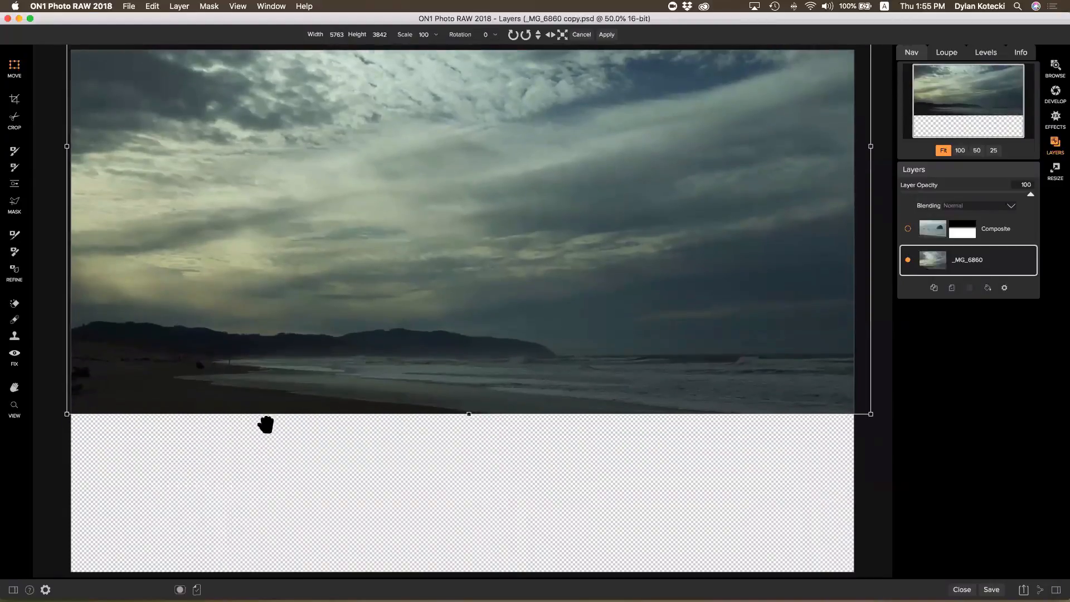
{"action": "left_click", "coordinate": [908, 229]}
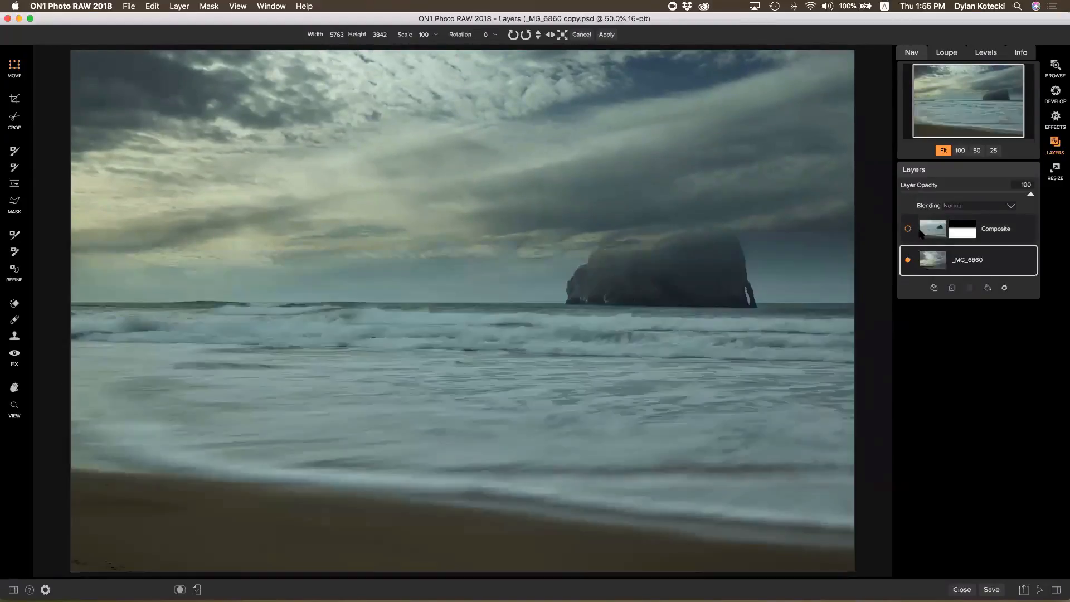
Lower Composite's opacity, nudge _MG_6860 slightly up to align, then restore Composite to 100 opacity
{"action": "left_click", "coordinate": [998, 236]}
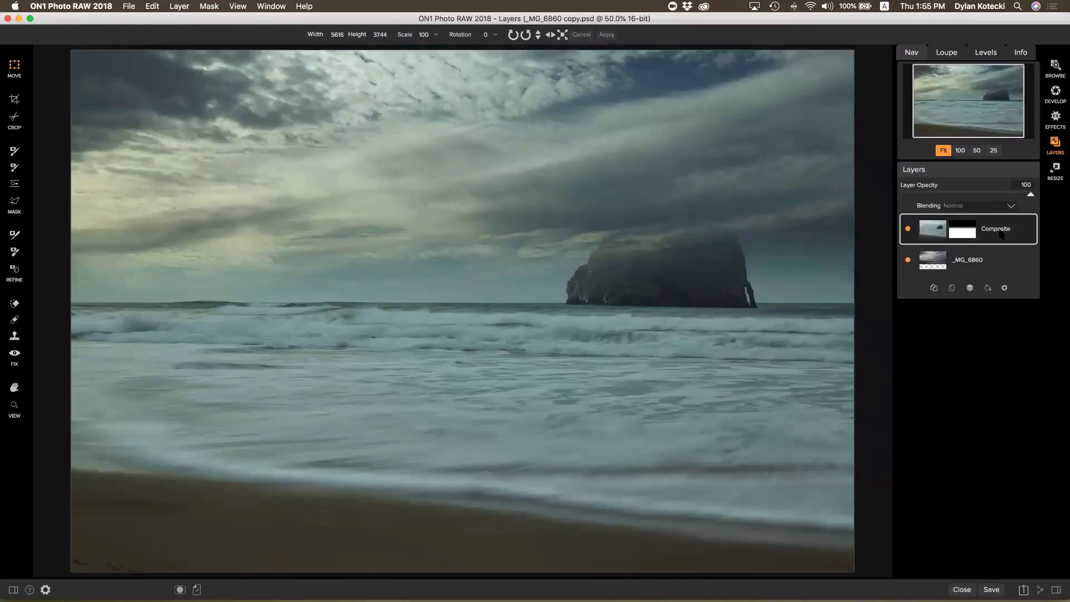
{"action": "left_click_drag", "start_coordinate": [999, 192], "coordinate": [940, 202]}
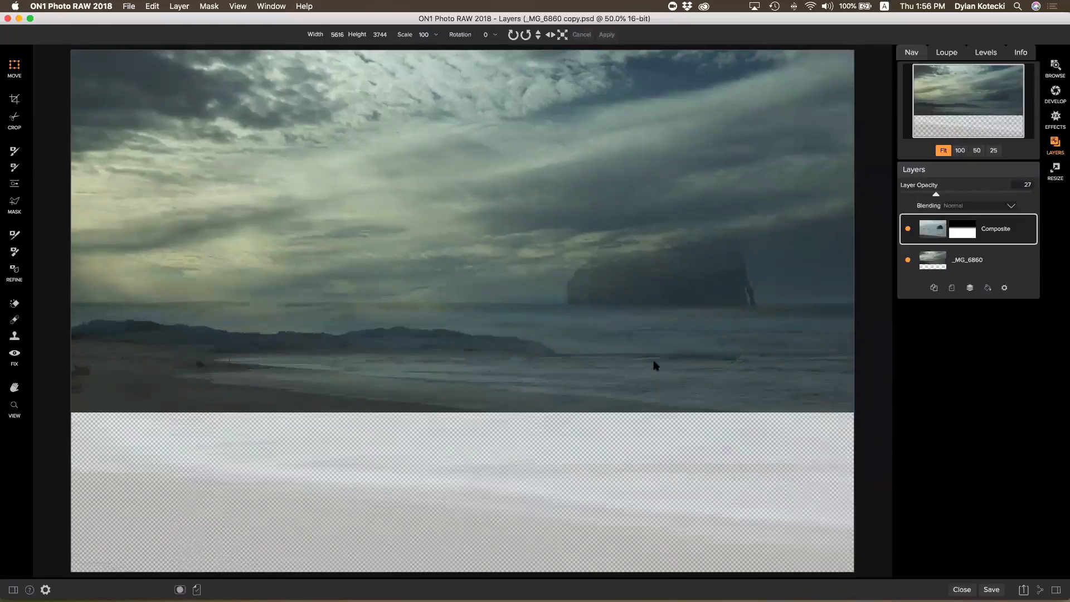
{"action": "left_click", "coordinate": [972, 266]}
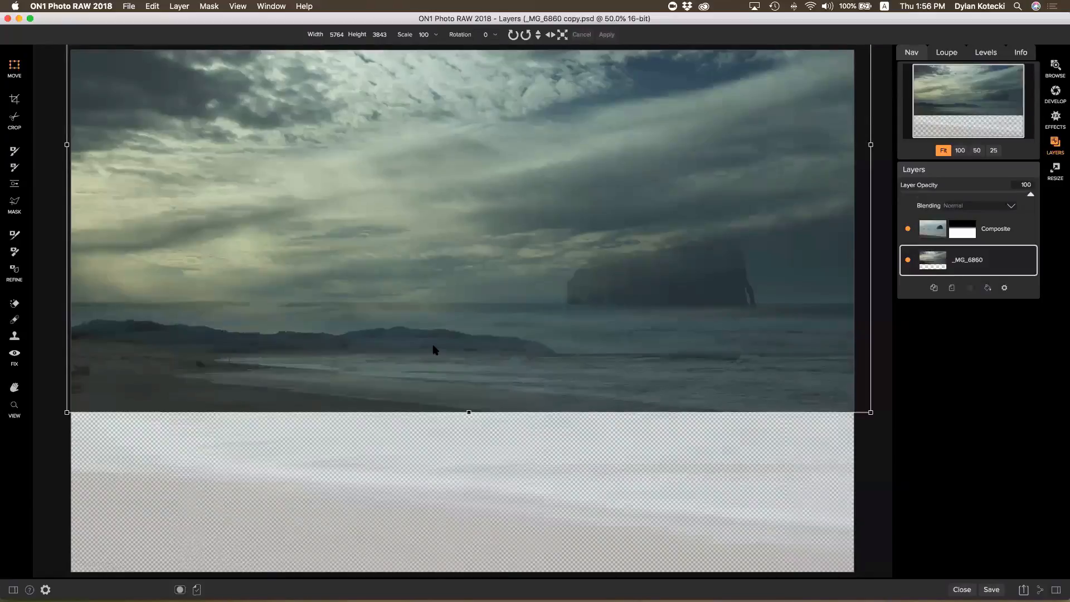
{"action": "left_click_drag", "start_coordinate": [440, 349], "coordinate": [440, 345]}
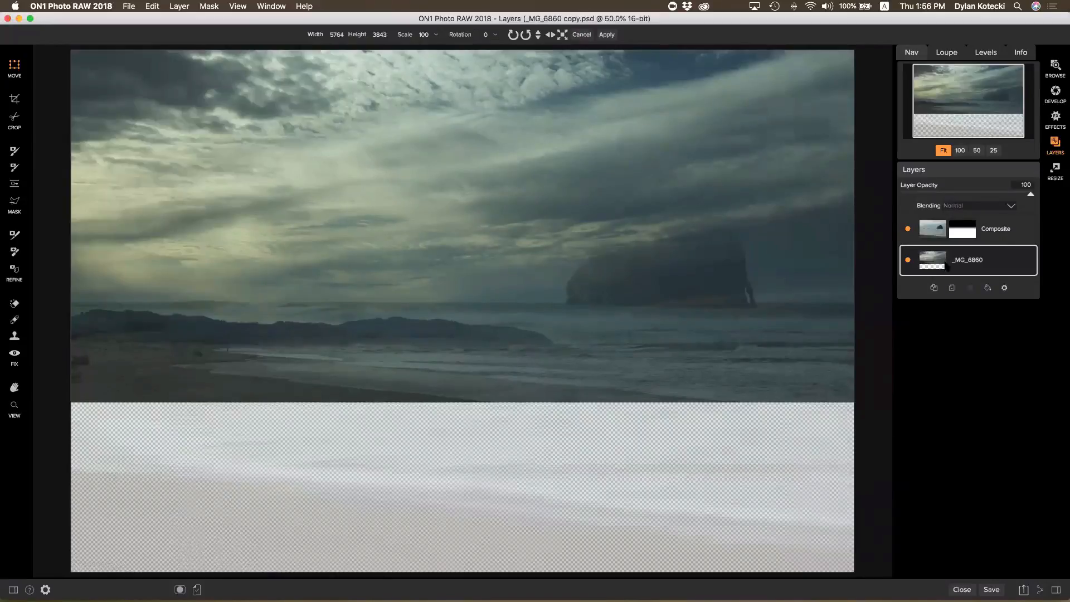
{"action": "left_click", "coordinate": [943, 230]}
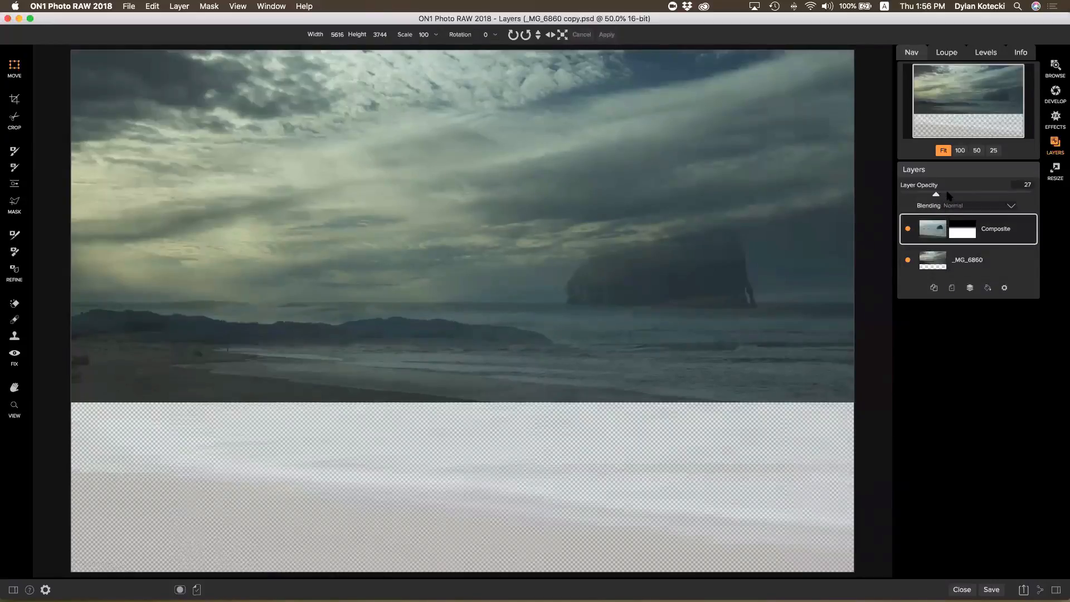
{"action": "left_click_drag", "start_coordinate": [949, 196], "coordinate": [1031, 195]}
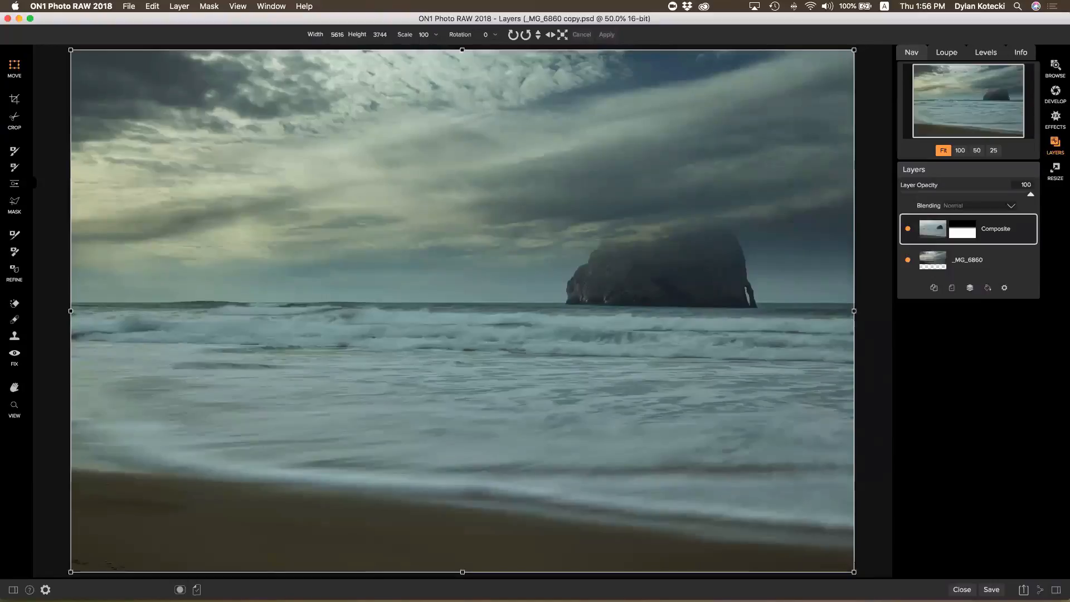
Add a gradient mask across the middle of Composite and set the mask brush to size 350
{"action": "left_click", "coordinate": [15, 182]}
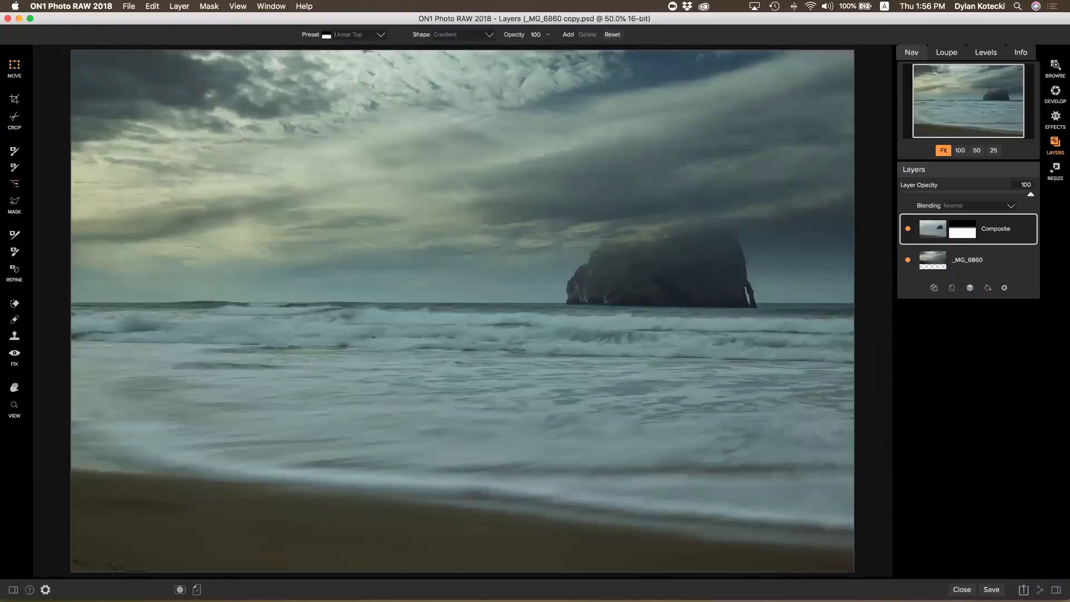
{"action": "left_click", "coordinate": [461, 265]}
{"action": "left_click", "coordinate": [14, 151]}
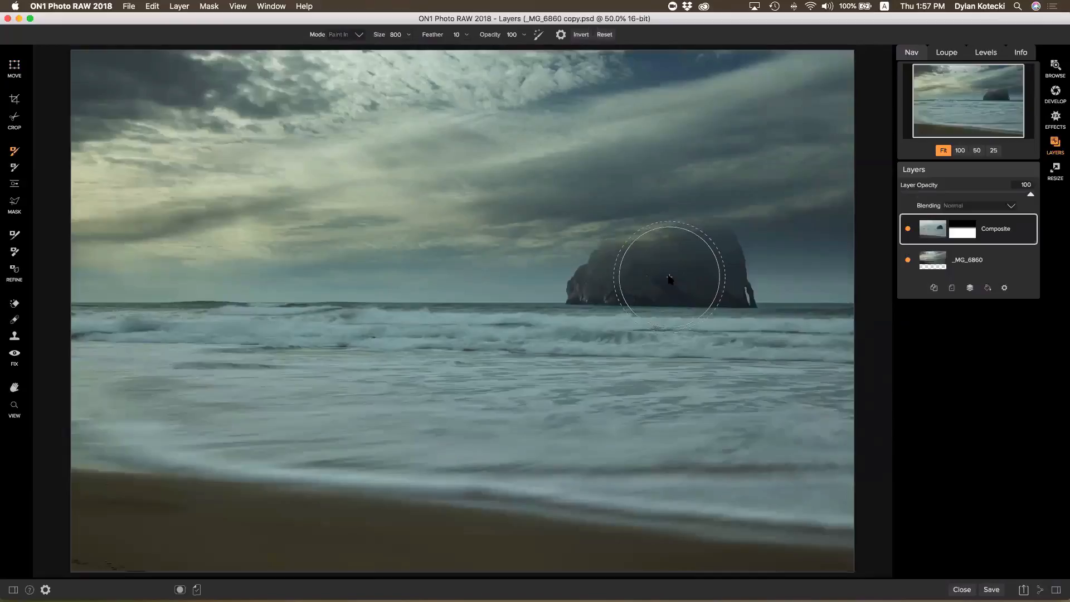
{"action": "key", "text": "bracketleft"}
{"action": "key", "text": "bracketleft"}
{"action": "key", "text": "bracketleft"}
{"action": "key", "text": "bracketleft"}
Paint the whole sea stack back in solid, with Perfect Brush turned off
{"action": "mouse_move", "coordinate": [651, 270]}
{"action": "left_mouse_down"}
{"action": "mouse_move", "coordinate": [671, 241]}
{"action": "mouse_move", "coordinate": [645, 256]}
{"action": "mouse_move", "coordinate": [641, 270]}
{"action": "mouse_move", "coordinate": [650, 270]}
{"action": "left_mouse_up"}
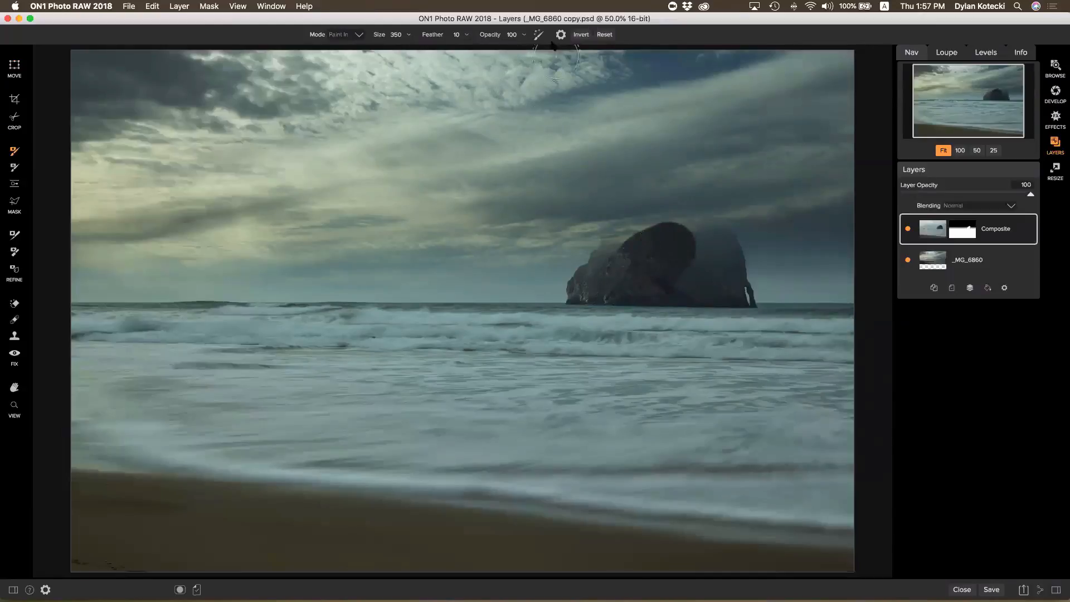
{"action": "mouse_move", "coordinate": [723, 287]}
{"action": "left_mouse_down"}
{"action": "mouse_move", "coordinate": [683, 266]}
{"action": "mouse_move", "coordinate": [695, 251]}
{"action": "mouse_move", "coordinate": [716, 253]}
{"action": "mouse_move", "coordinate": [715, 229]}
{"action": "mouse_move", "coordinate": [728, 264]}
{"action": "mouse_move", "coordinate": [694, 209]}
{"action": "mouse_move", "coordinate": [664, 211]}
{"action": "mouse_move", "coordinate": [578, 288]}
{"action": "mouse_move", "coordinate": [617, 265]}
{"action": "mouse_move", "coordinate": [713, 270]}
{"action": "mouse_move", "coordinate": [622, 285]}
{"action": "left_mouse_up"}
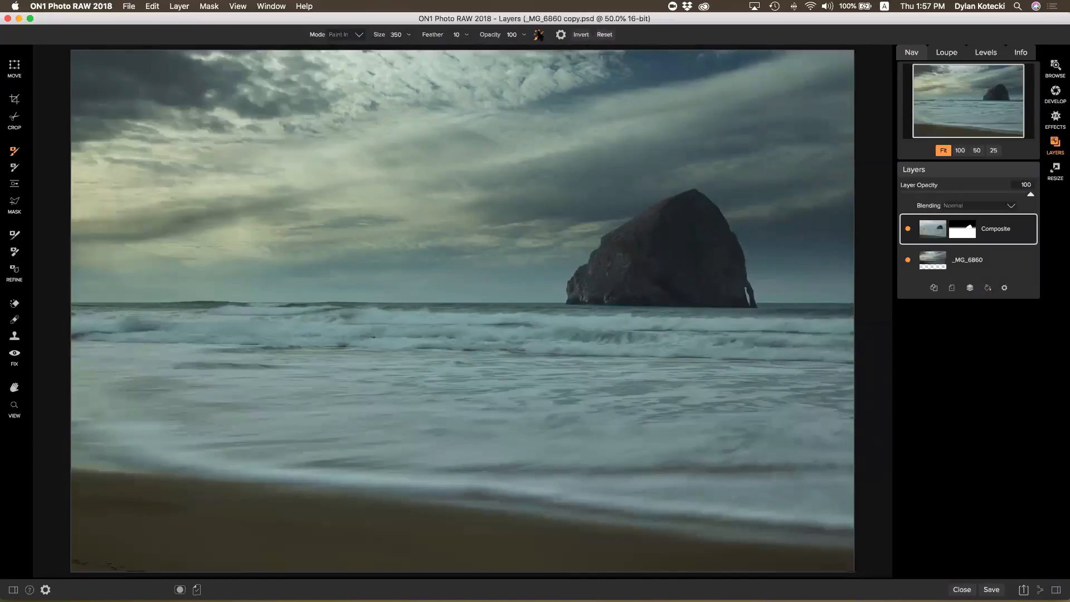
{"action": "left_click", "coordinate": [539, 35]}
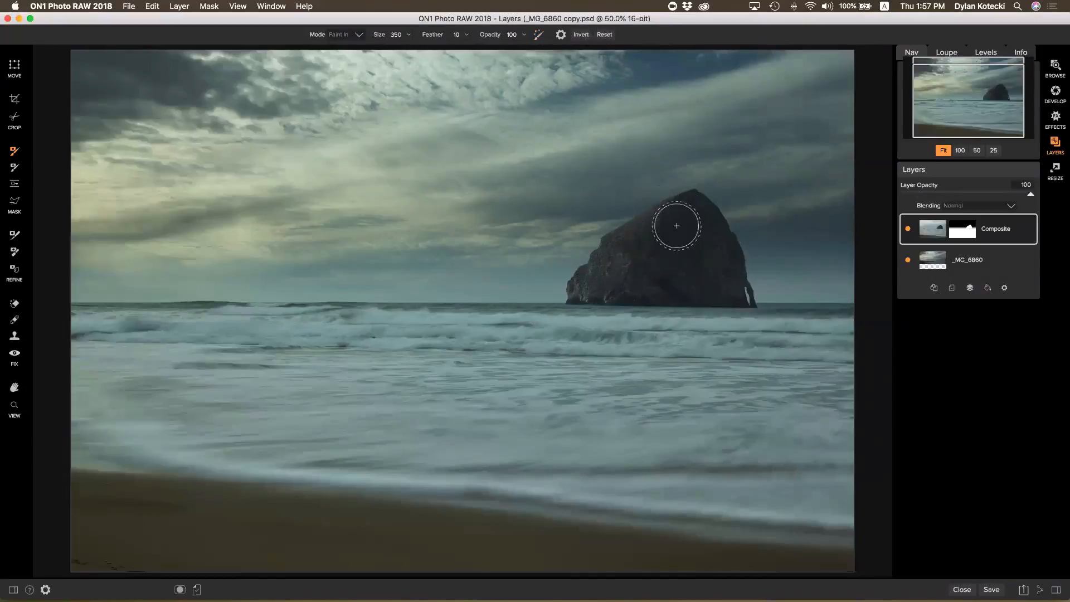
{"action": "mouse_move", "coordinate": [684, 226]}
{"action": "left_mouse_down"}
{"action": "mouse_move", "coordinate": [595, 295]}
{"action": "mouse_move", "coordinate": [690, 298]}
{"action": "mouse_move", "coordinate": [721, 287]}
{"action": "mouse_move", "coordinate": [688, 233]}
{"action": "mouse_move", "coordinate": [627, 259]}
{"action": "mouse_move", "coordinate": [665, 235]}
{"action": "mouse_move", "coordinate": [652, 236]}
{"action": "mouse_move", "coordinate": [696, 223]}
{"action": "mouse_move", "coordinate": [614, 279]}
{"action": "mouse_move", "coordinate": [635, 269]}
{"action": "left_mouse_up"}
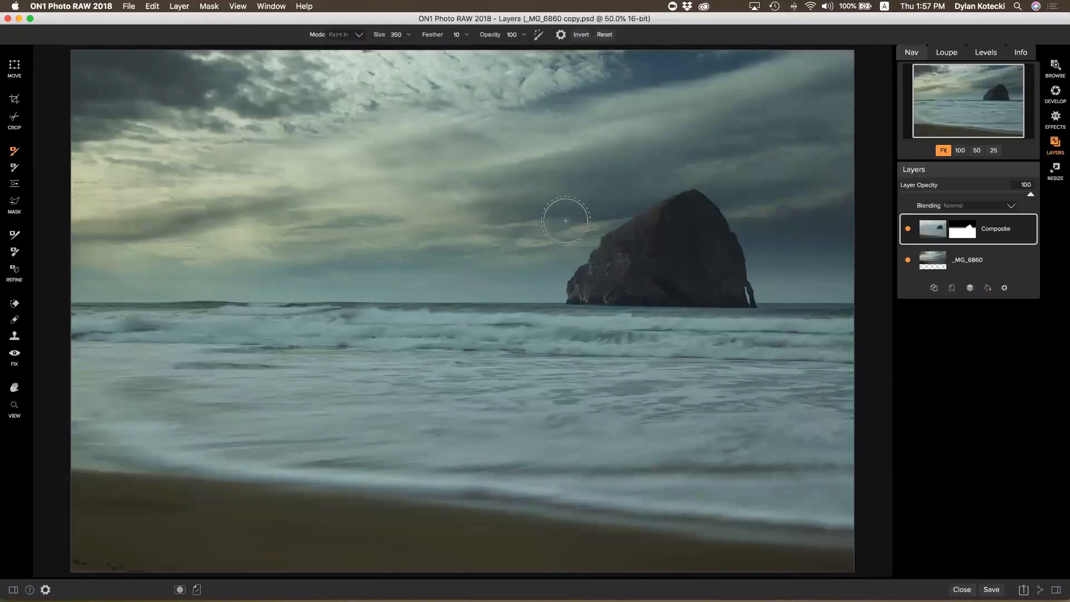
Add a Color Fill layer and choose a light yellow-green fill colour
{"action": "left_click", "coordinate": [987, 288]}
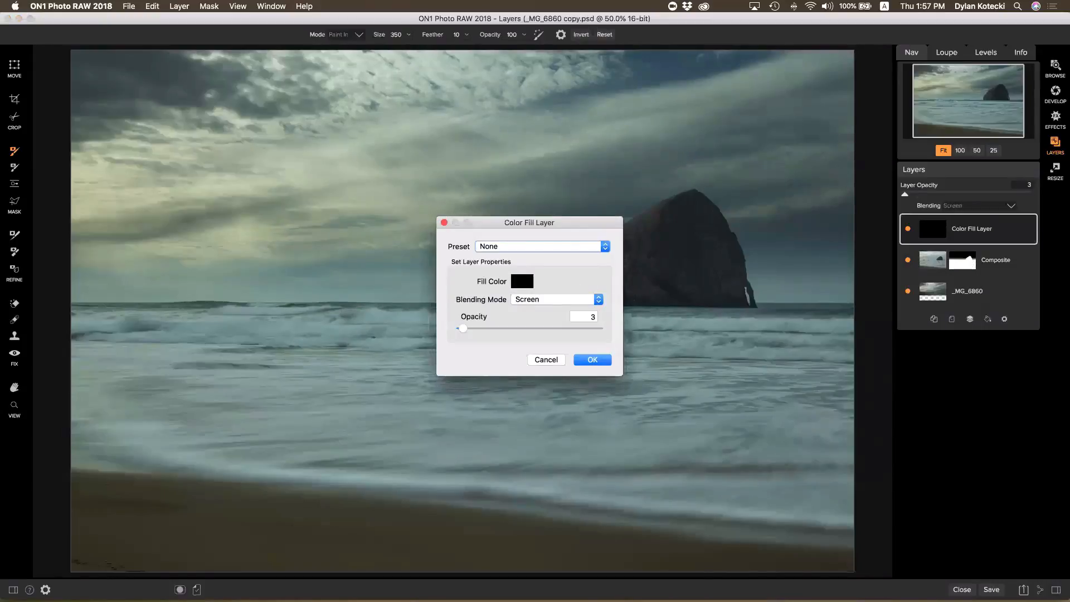
{"action": "left_click", "coordinate": [522, 282]}
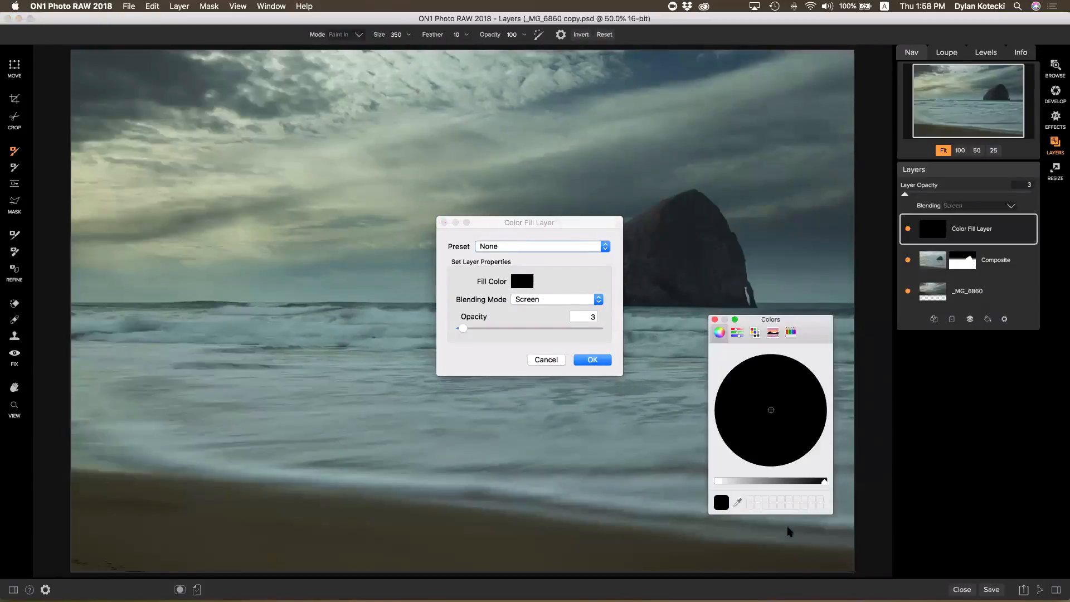
{"action": "left_click", "coordinate": [722, 482]}
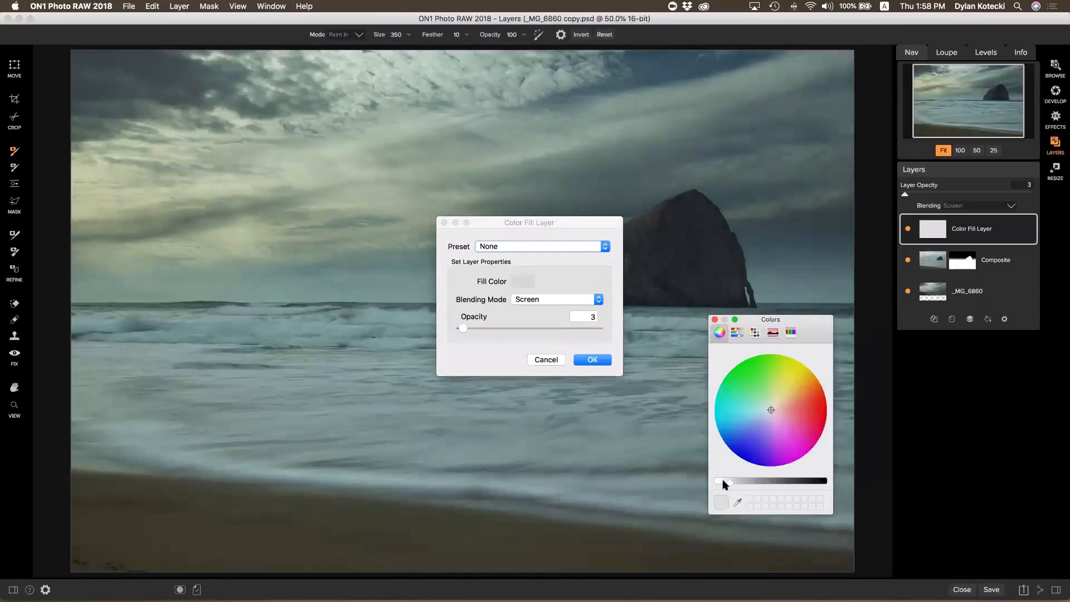
{"action": "left_click", "coordinate": [783, 382]}
{"action": "left_click", "coordinate": [806, 382]}
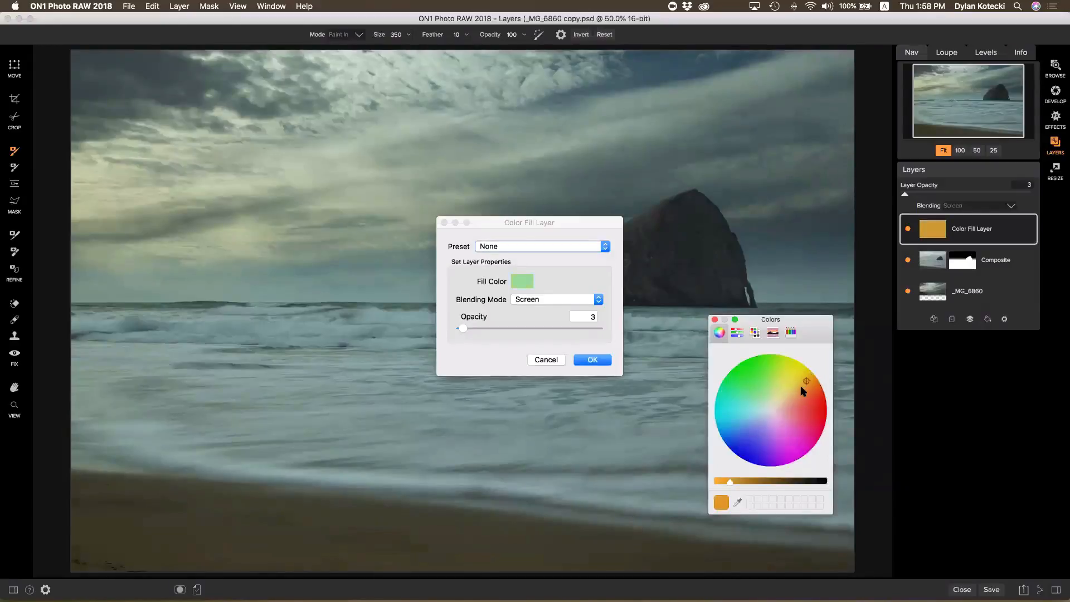
{"action": "left_click", "coordinate": [802, 386]}
{"action": "left_click", "coordinate": [496, 328]}
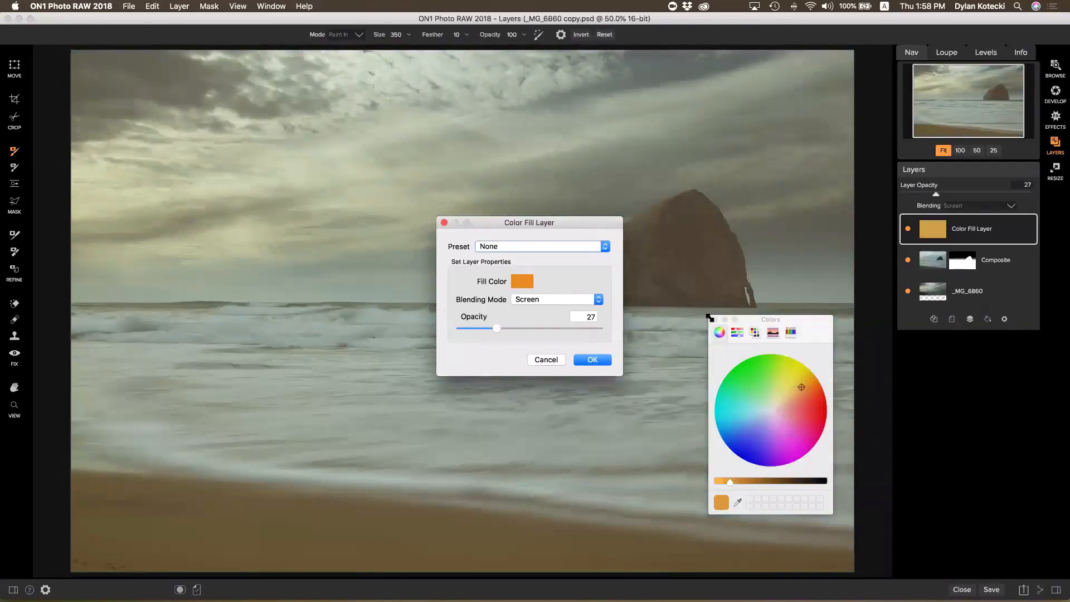
{"action": "left_click", "coordinate": [777, 374]}
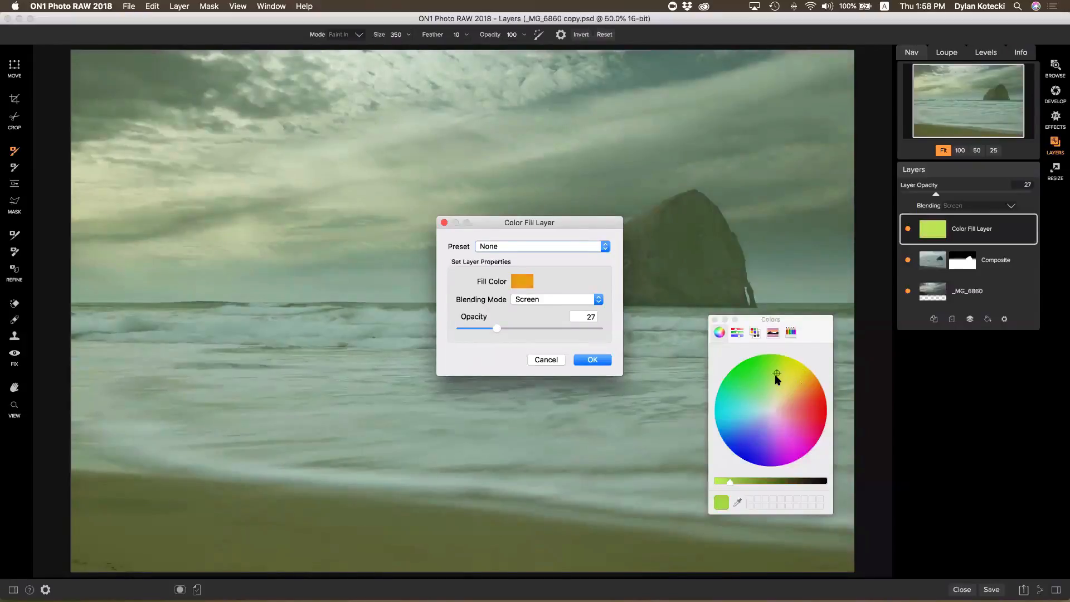
{"action": "left_click", "coordinate": [775, 377]}
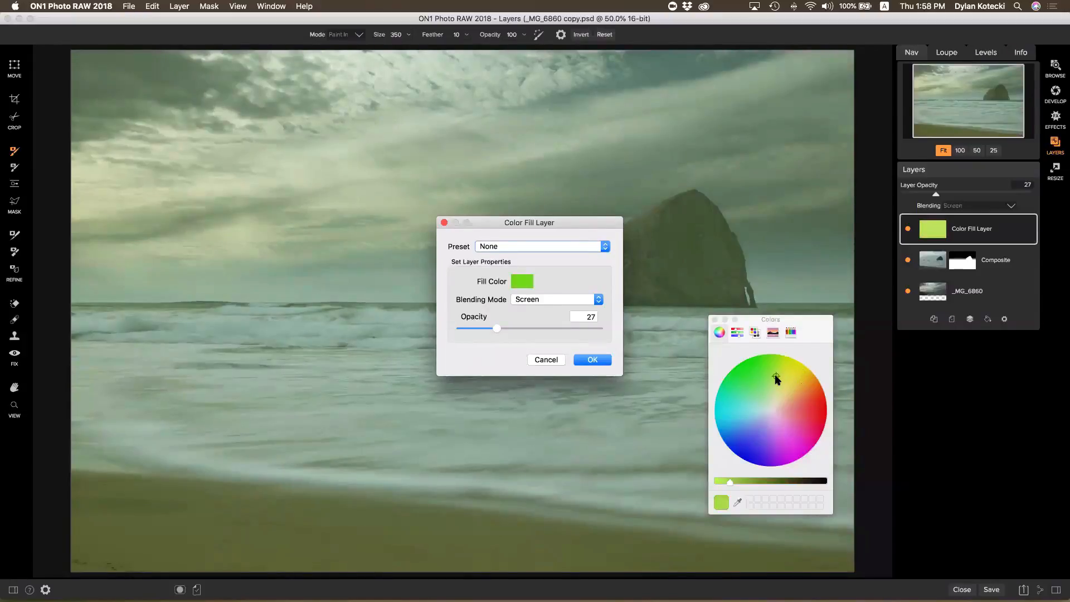
{"action": "left_click", "coordinate": [720, 484]}
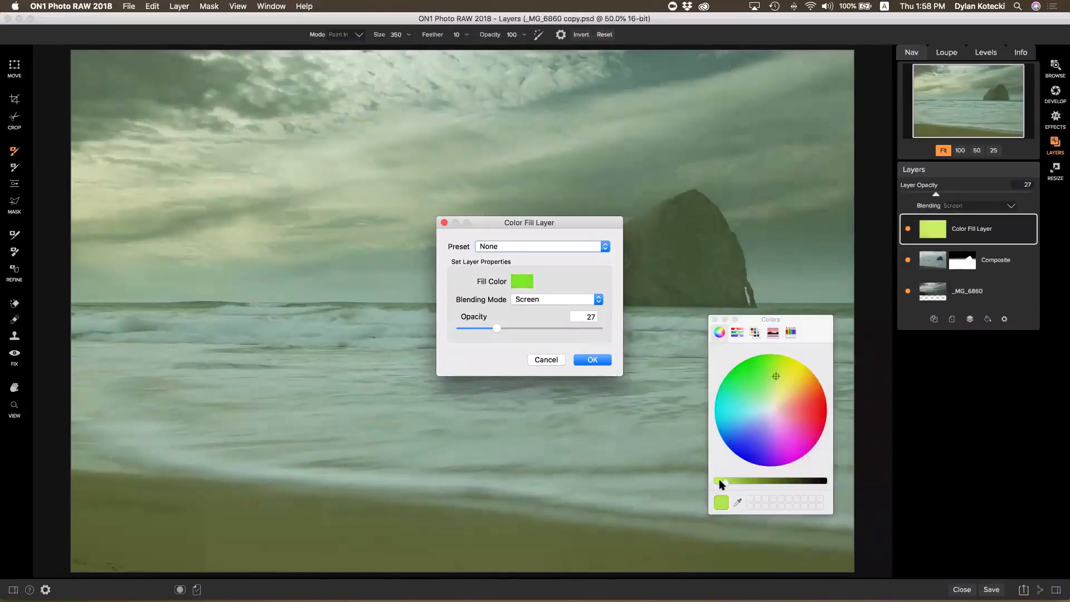
{"action": "left_click", "coordinate": [715, 320]}
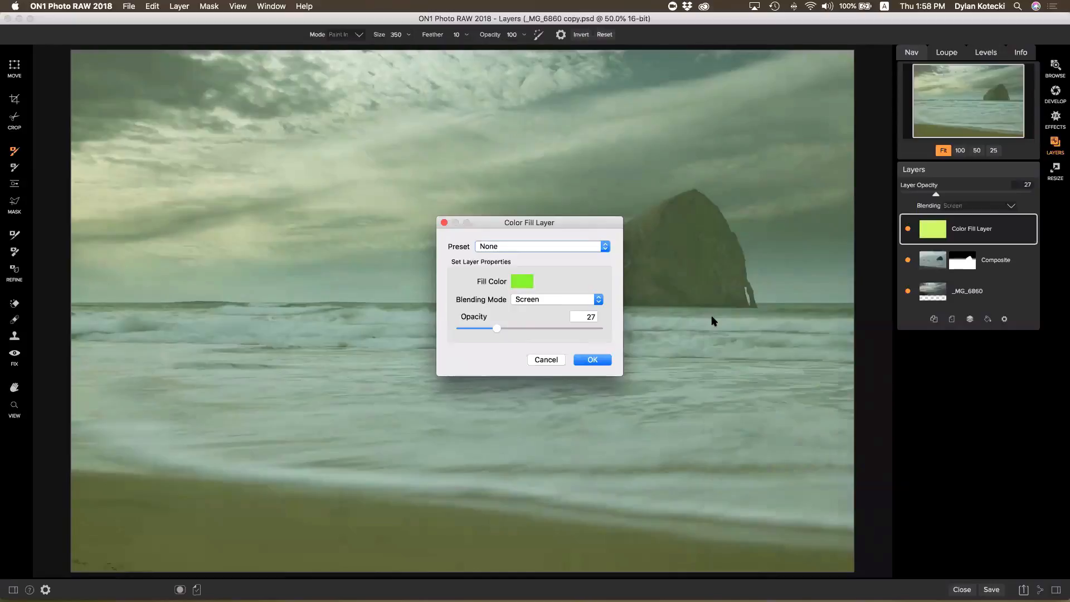
Set the fill's blending mode to Color Burn at about 23 opacity and confirm
{"action": "left_click", "coordinate": [545, 296]}
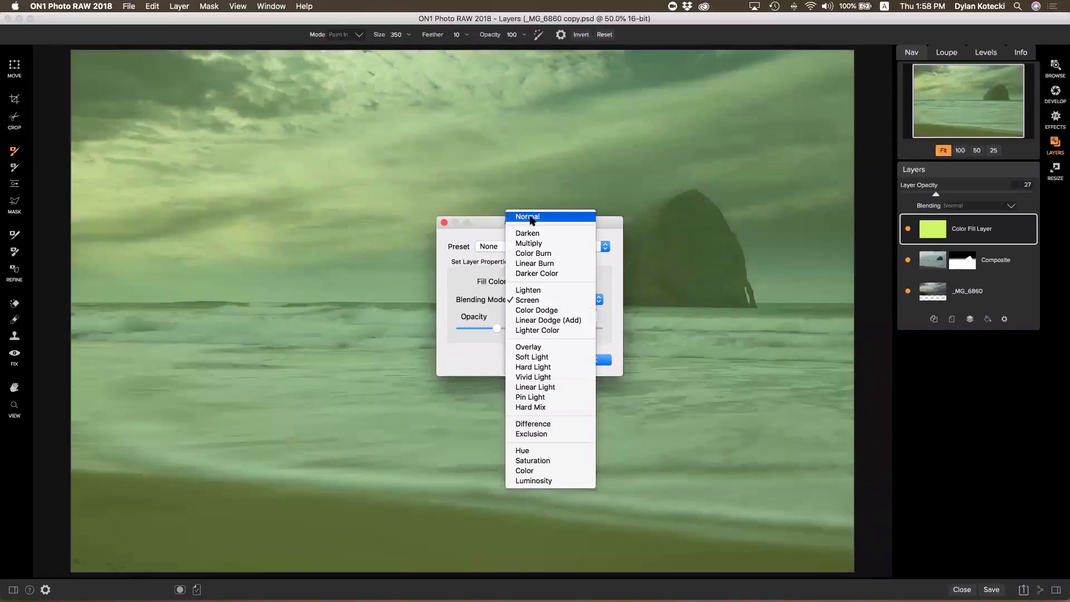
{"action": "left_click", "coordinate": [531, 218]}
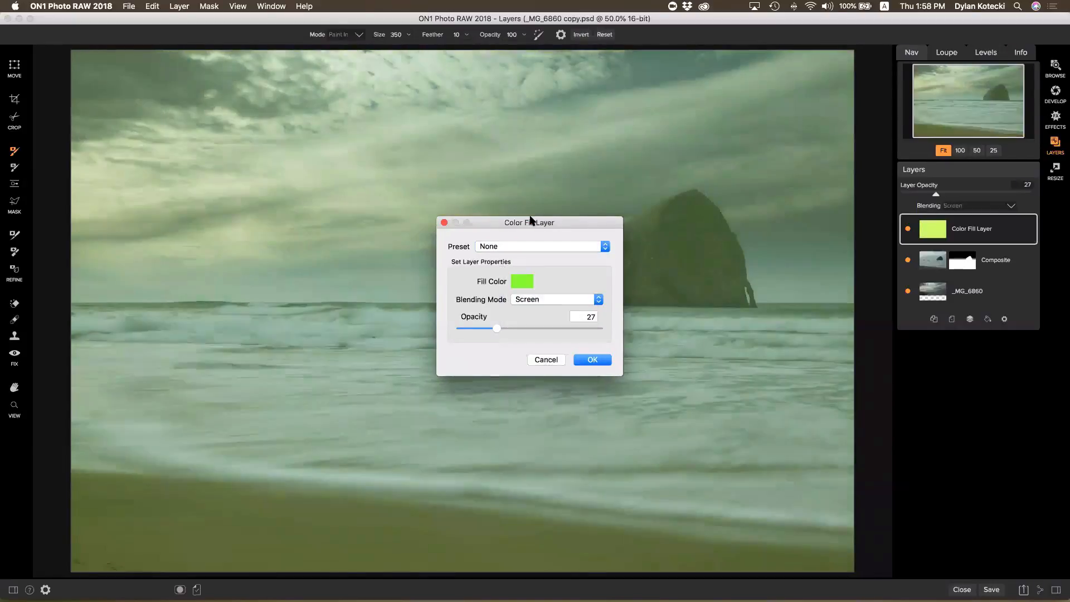
{"action": "left_click", "coordinate": [500, 328]}
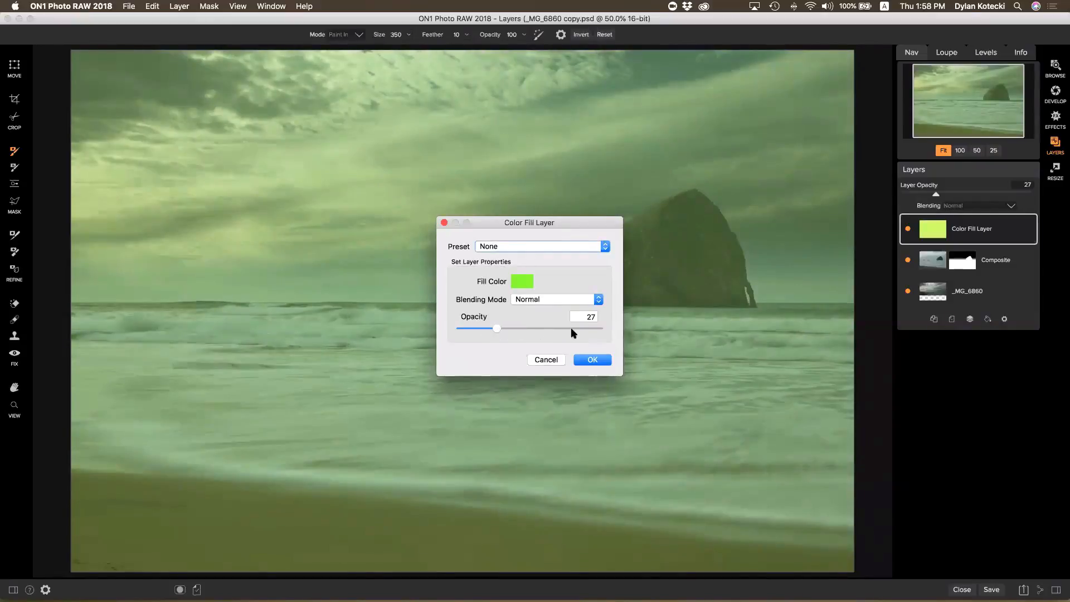
{"action": "left_click", "coordinate": [597, 329]}
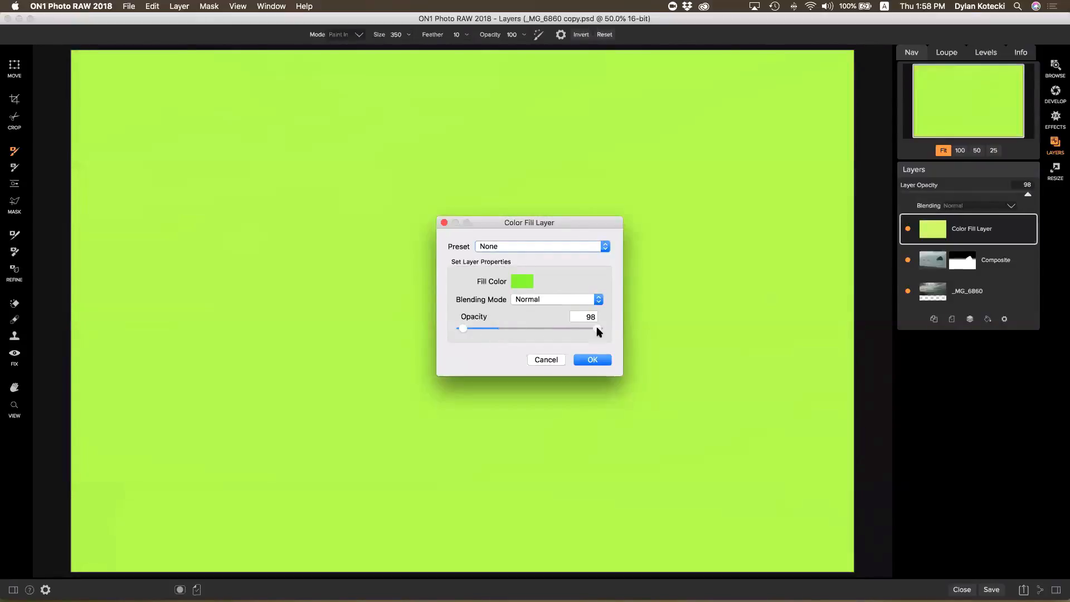
{"action": "left_click", "coordinate": [540, 328]}
{"action": "left_click", "coordinate": [500, 329]}
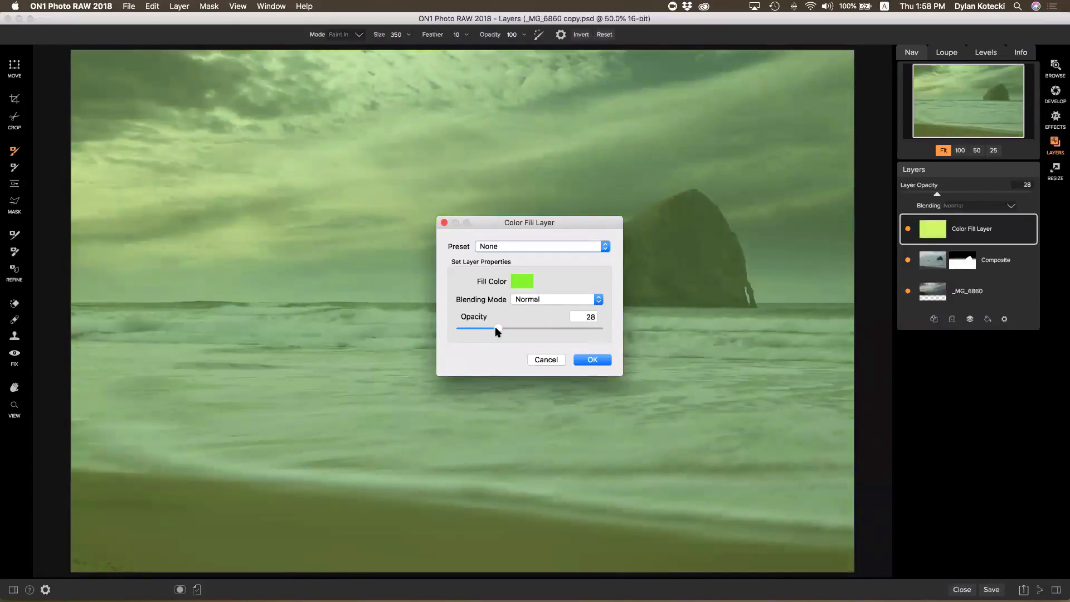
{"action": "left_click_drag", "start_coordinate": [496, 328], "coordinate": [491, 329]}
{"action": "left_click", "coordinate": [586, 299]}
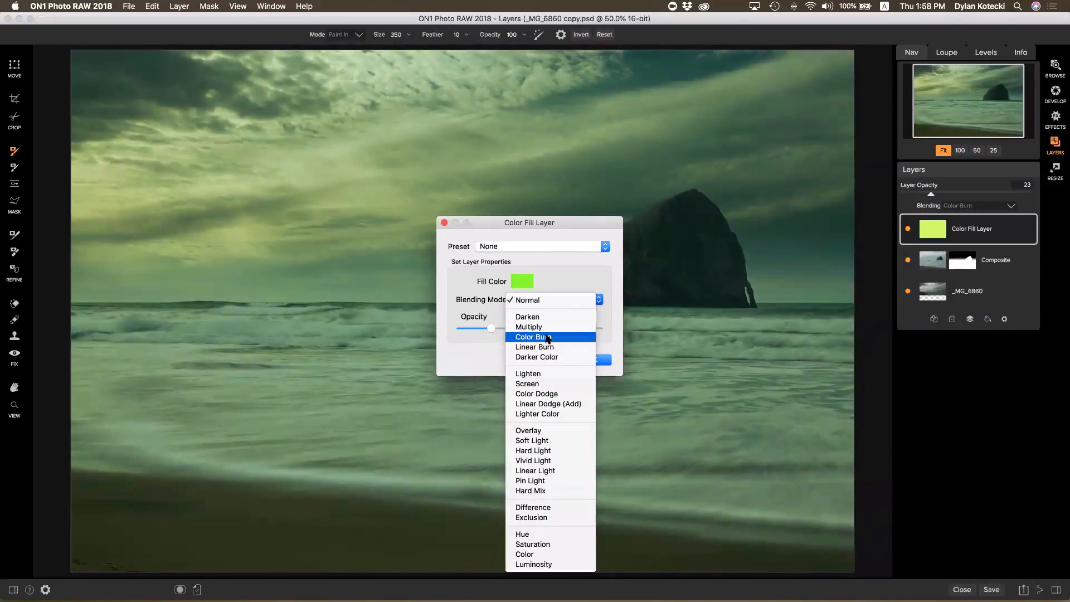
{"action": "left_click", "coordinate": [548, 337]}
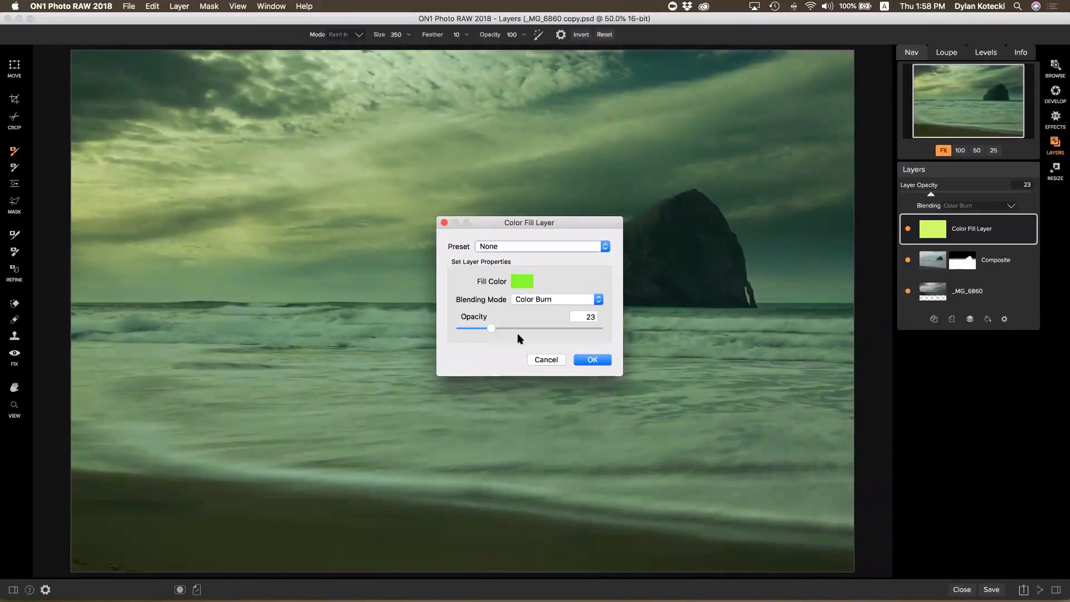
{"action": "left_click", "coordinate": [586, 363]}
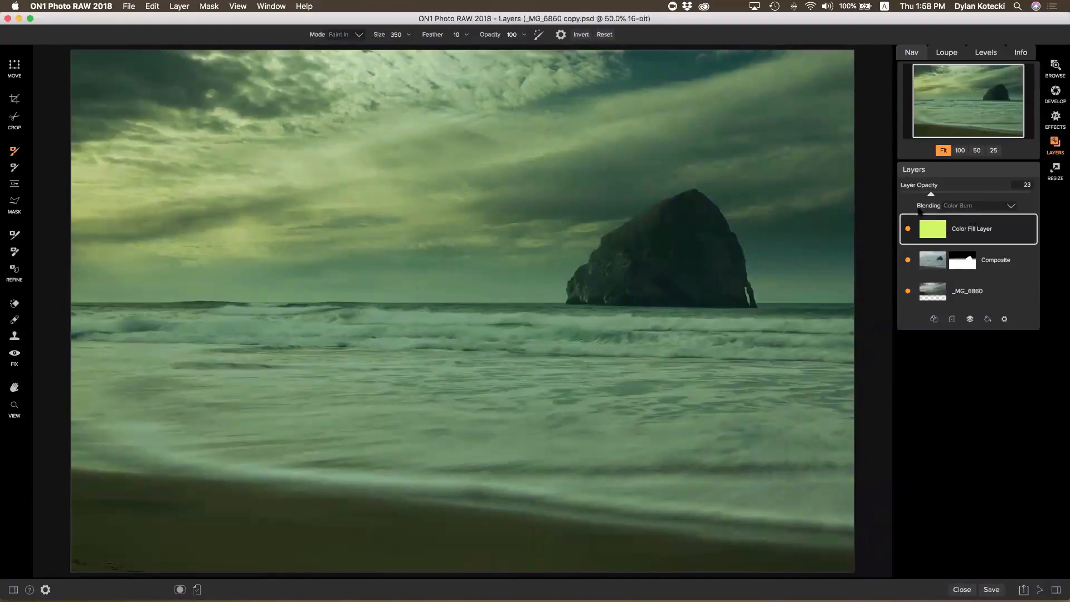
Lower the green fill layer to 14 opacity, toggle its visibility to compare, then return to Browse
{"action": "left_click_drag", "start_coordinate": [931, 195], "coordinate": [915, 196]}
{"action": "left_click", "coordinate": [909, 229]}
{"action": "left_click", "coordinate": [1055, 67]}
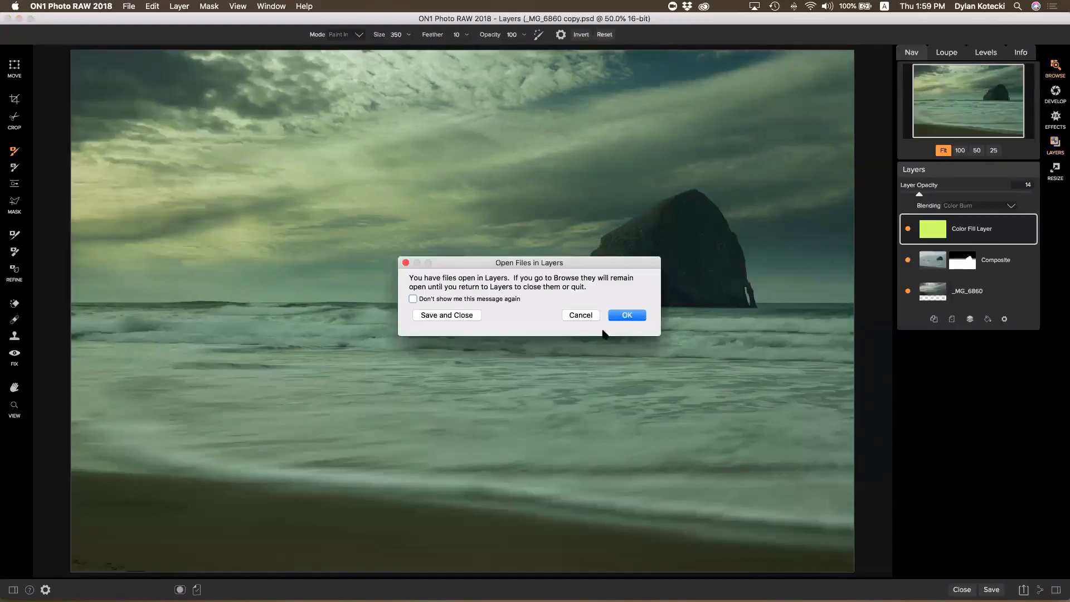
Keep the layered file open, go up to Demo Photos, and select the Sizzle folder
{"action": "left_click", "coordinate": [630, 315]}
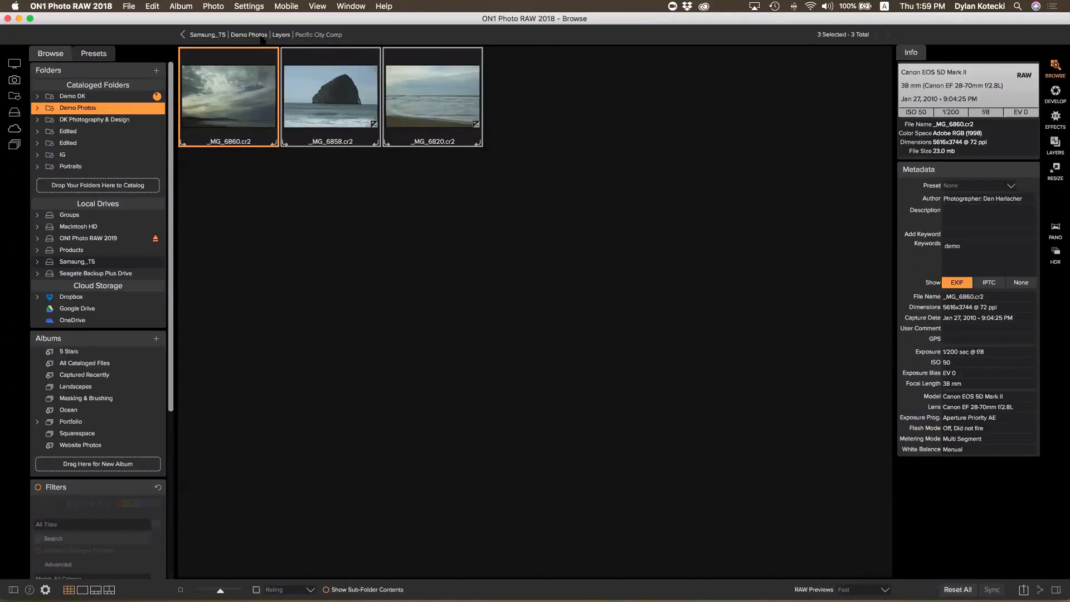
{"action": "left_click", "coordinate": [260, 35]}
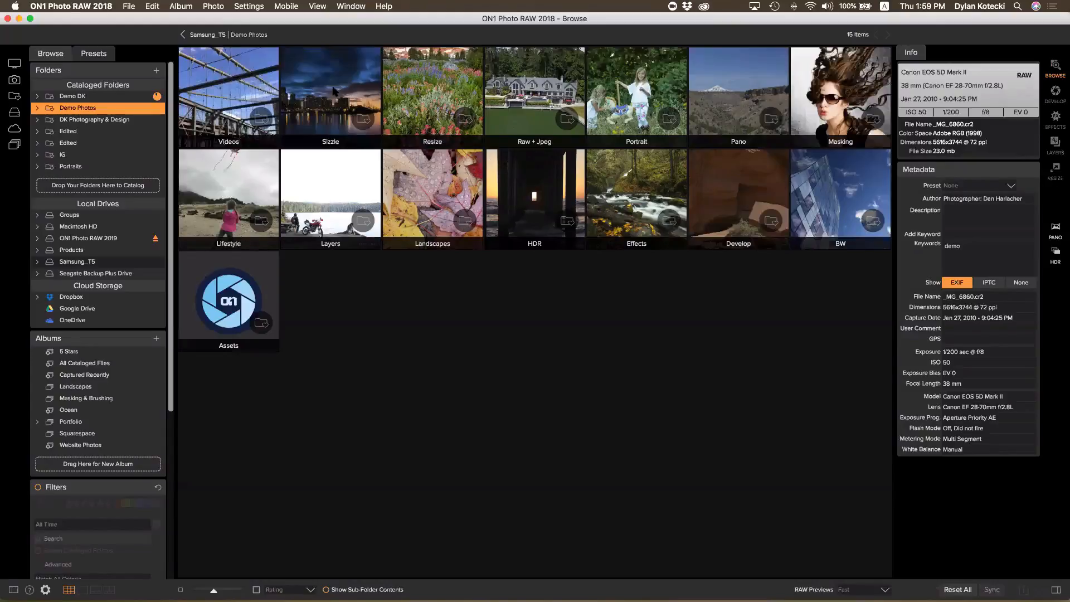
{"action": "left_click", "coordinate": [327, 90]}
Open the Sizzle folder and enlarge the photo thumbnails in the grid
{"action": "double_click", "coordinate": [326, 89]}
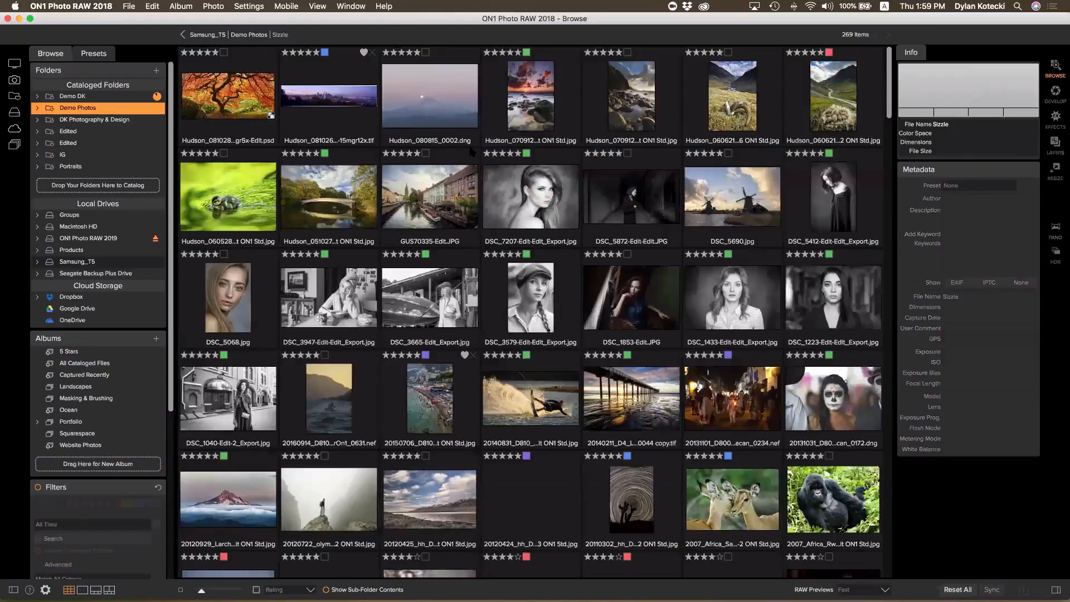
{"action": "left_click", "coordinate": [332, 310]}
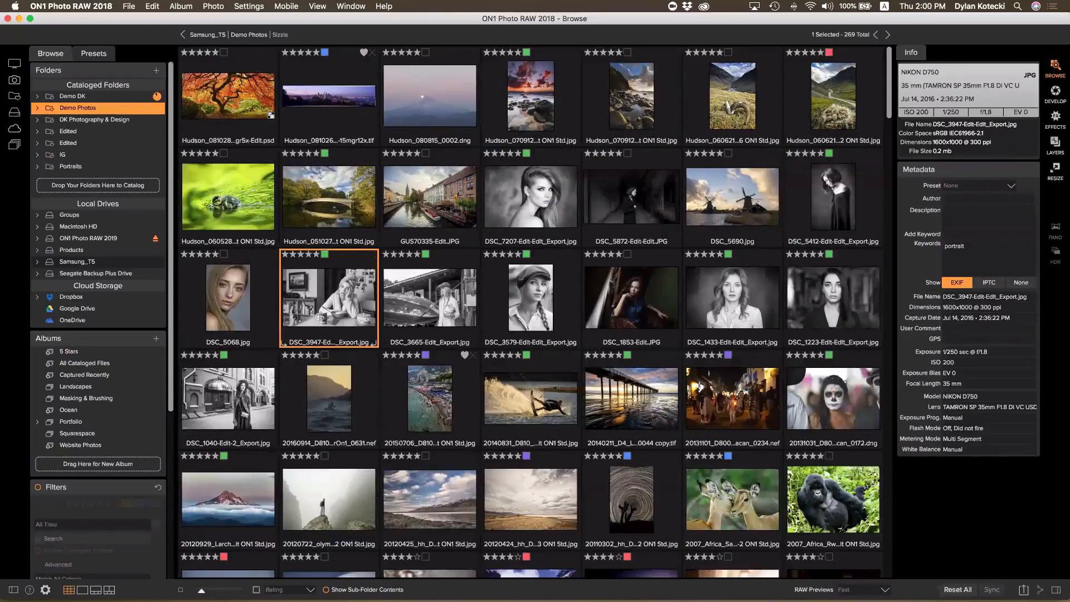
{"action": "left_click_drag", "start_coordinate": [202, 591], "coordinate": [243, 590]}
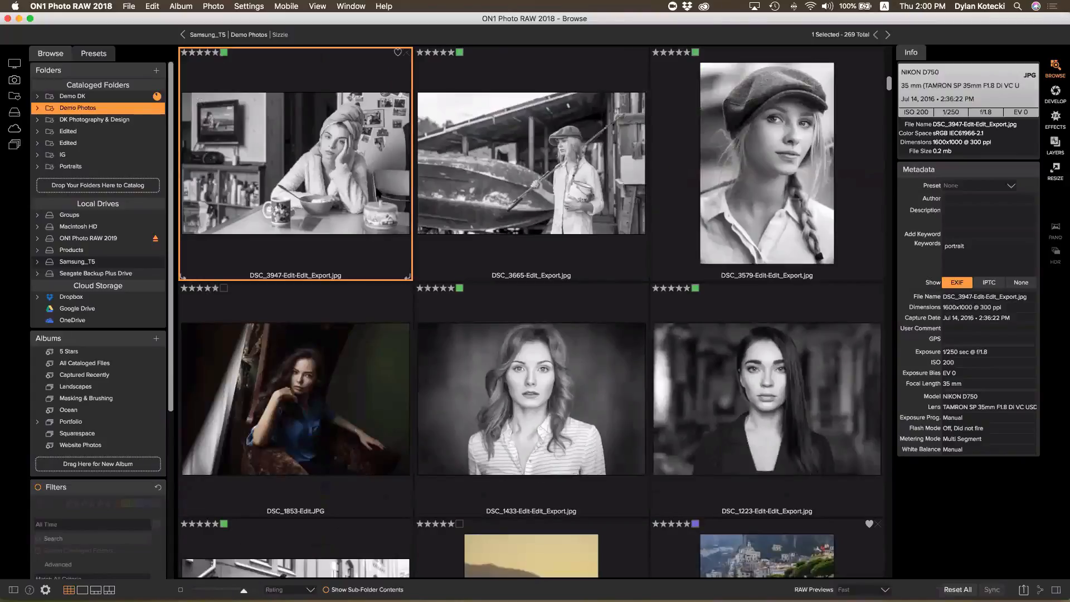
{"action": "scroll", "coordinate": [586, 382], "scroll_direction": "up", "scroll_amount": 1}
Select the DSC_3579-Edit-Edit_Export.jpg portrait and bring up the File menu
{"action": "left_click", "coordinate": [586, 383]}
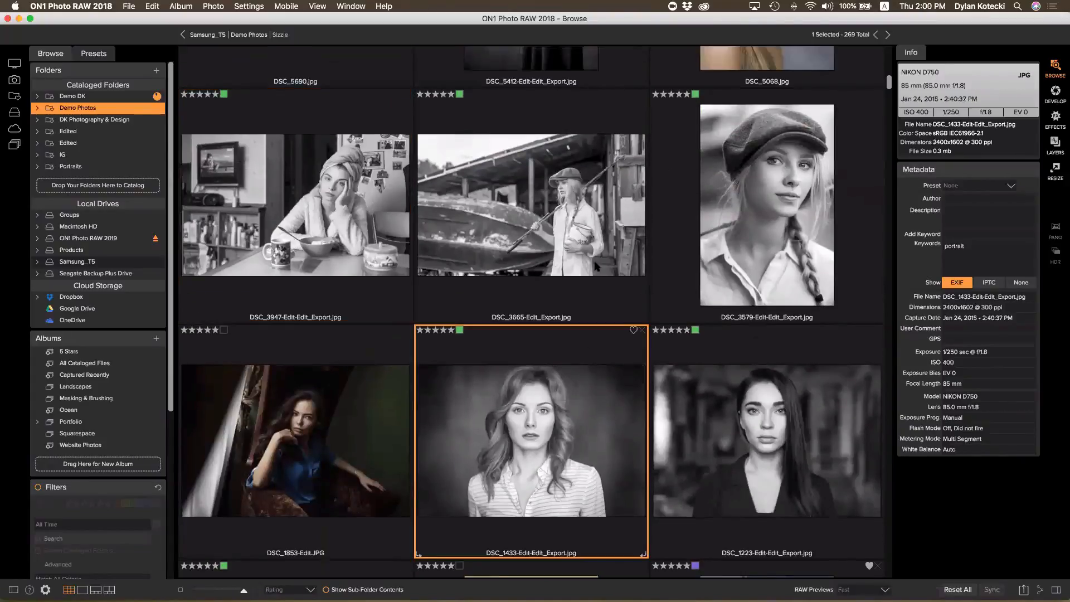
{"action": "left_click", "coordinate": [792, 178]}
{"action": "scroll", "coordinate": [734, 266], "scroll_direction": "up", "scroll_amount": 1}
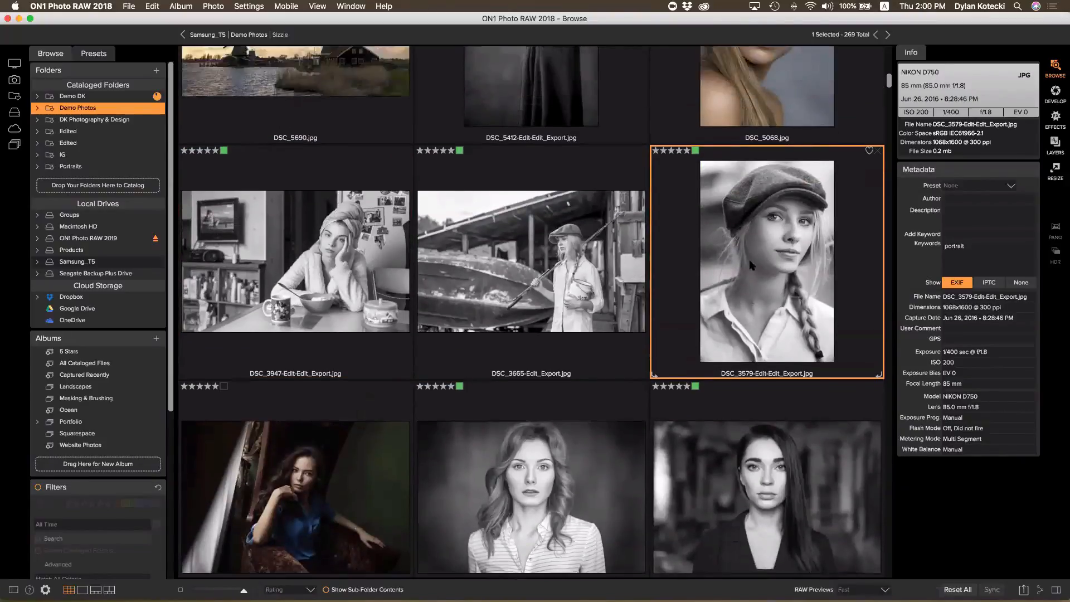
{"action": "left_click", "coordinate": [130, 7]}
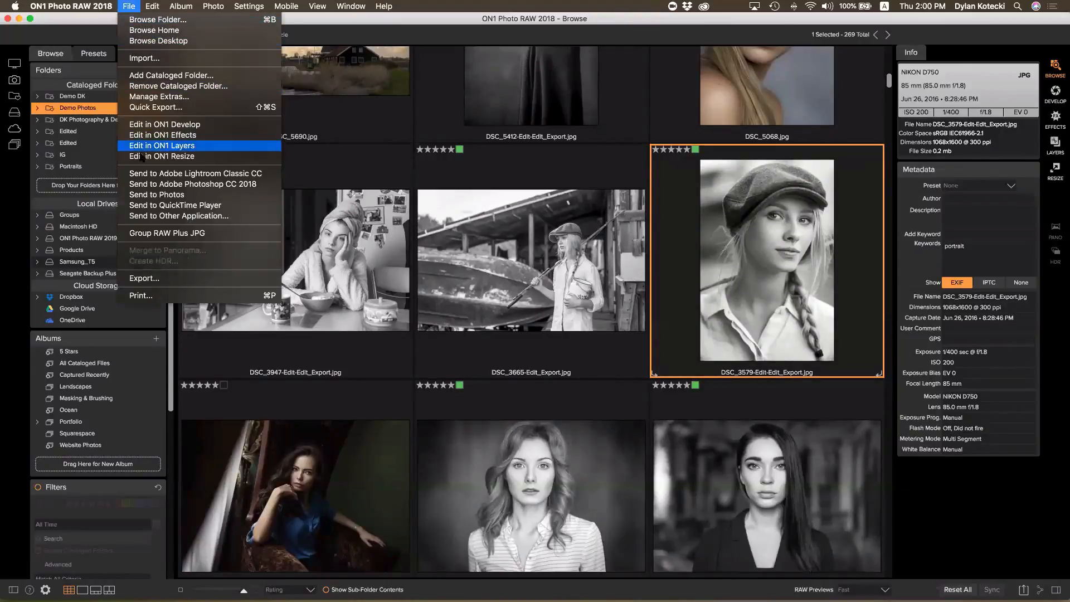
Open the Export settings and try Photo Size resizing, leaving it turned off
{"action": "left_click", "coordinate": [148, 279]}
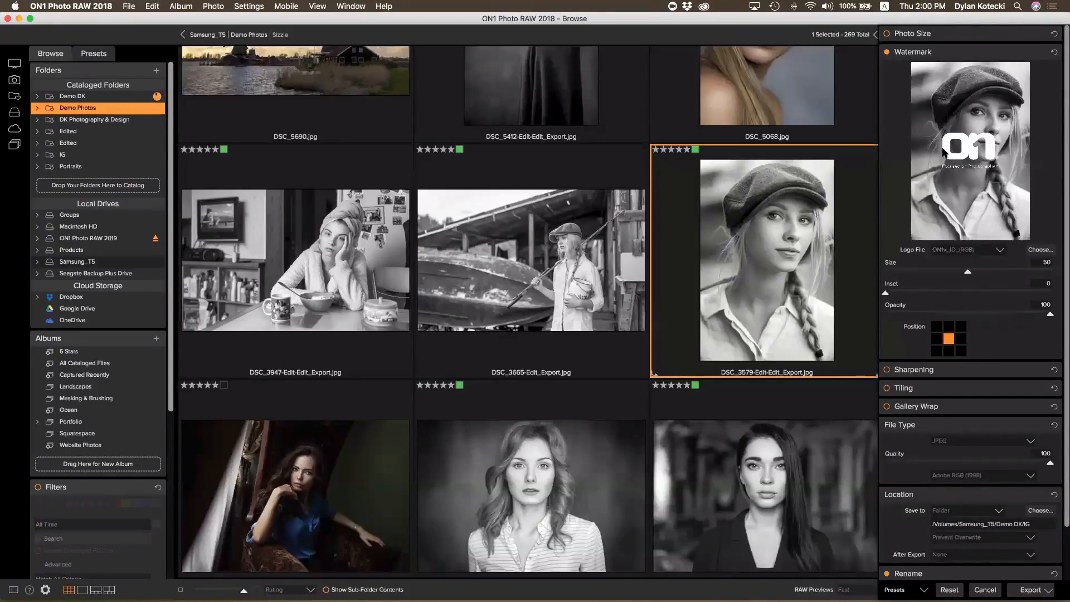
{"action": "left_click", "coordinate": [888, 35]}
{"action": "left_click", "coordinate": [1038, 34]}
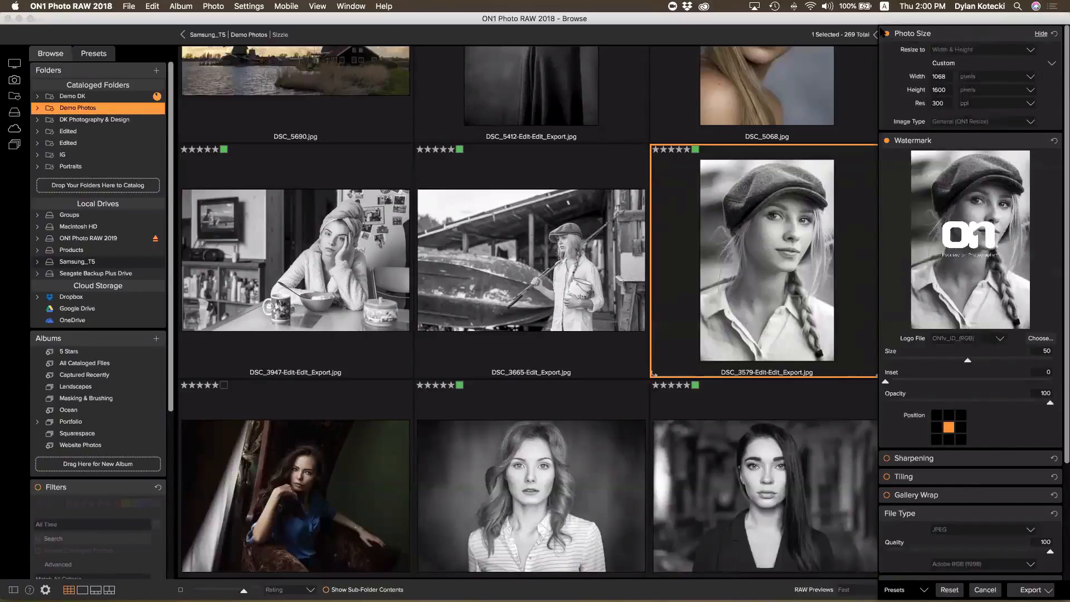
{"action": "left_click", "coordinate": [886, 33]}
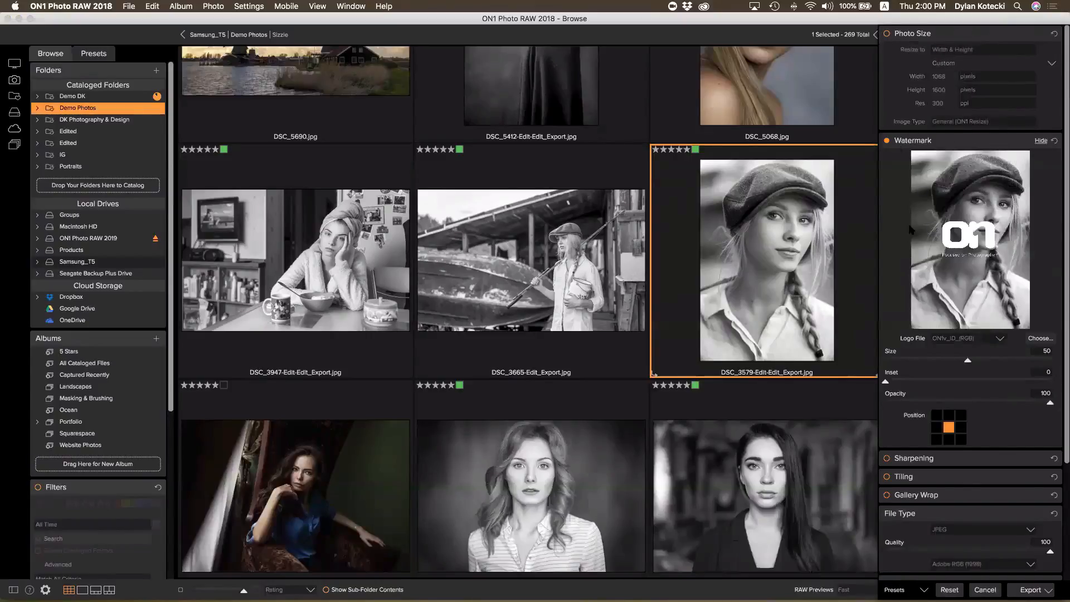
Place the watermark in the centre and lower its opacity to 37
{"action": "left_click", "coordinate": [960, 439]}
{"action": "left_click", "coordinate": [949, 439]}
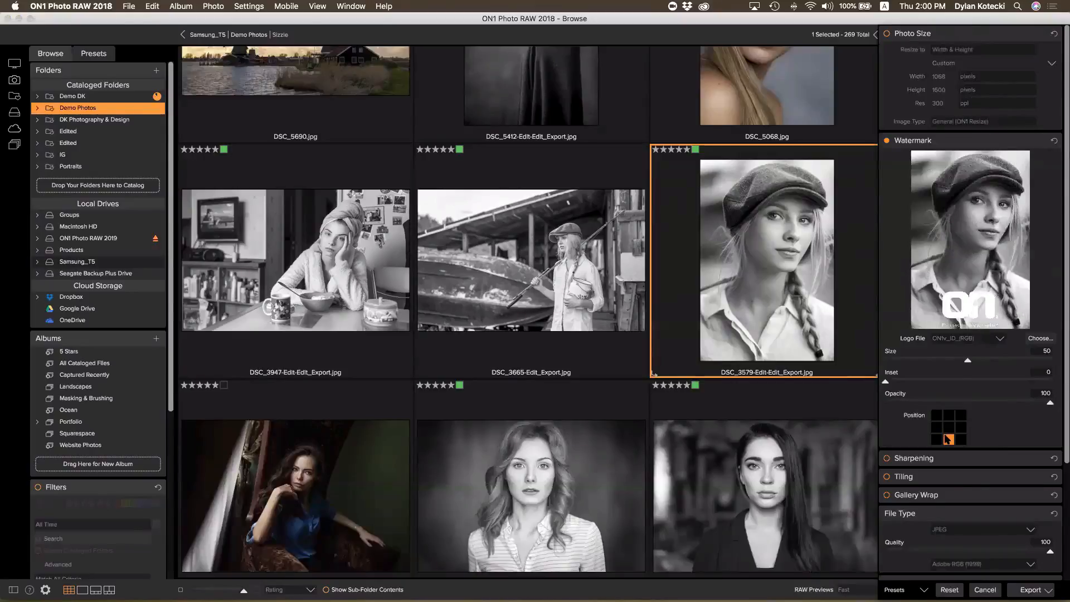
{"action": "left_click", "coordinate": [949, 427]}
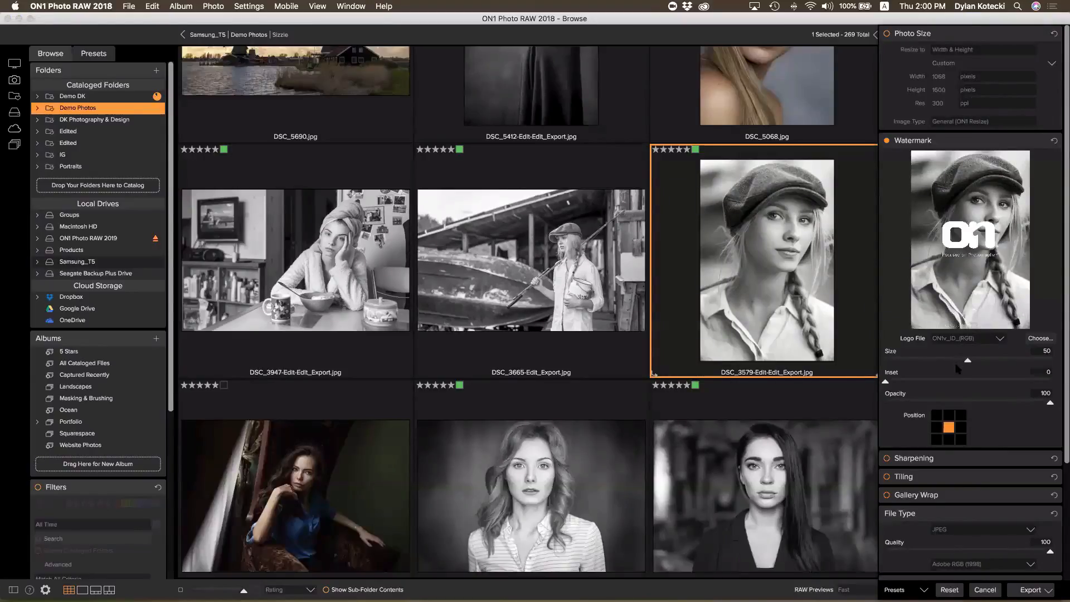
{"action": "left_click_drag", "start_coordinate": [972, 402], "coordinate": [947, 403]}
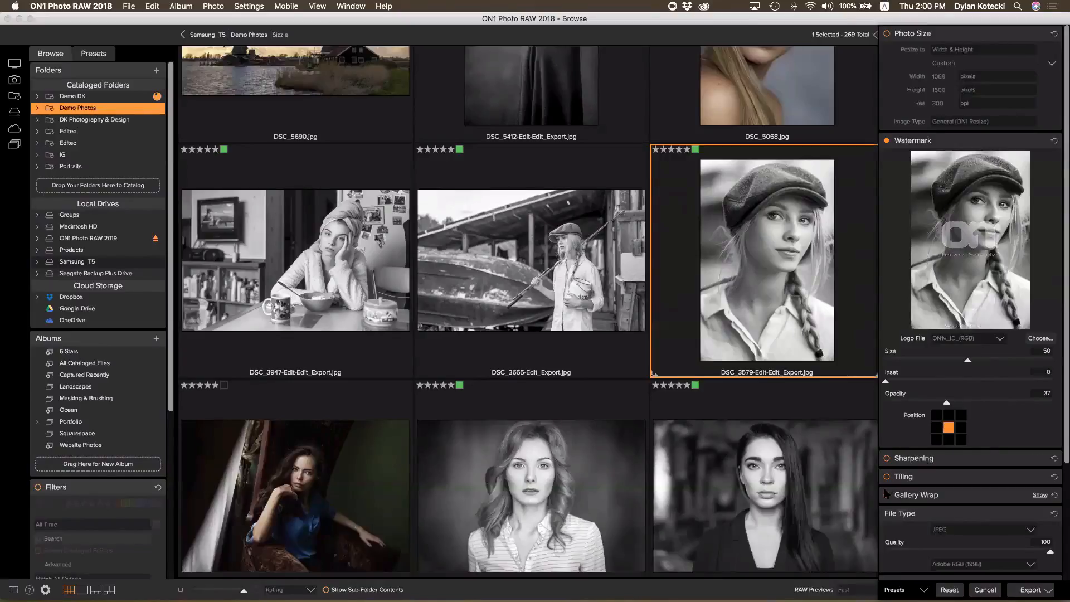
Turn on Rename with a serial number, close the export settings, and edit the photo's keywords
{"action": "scroll", "coordinate": [887, 490], "scroll_direction": "down", "scroll_amount": 1}
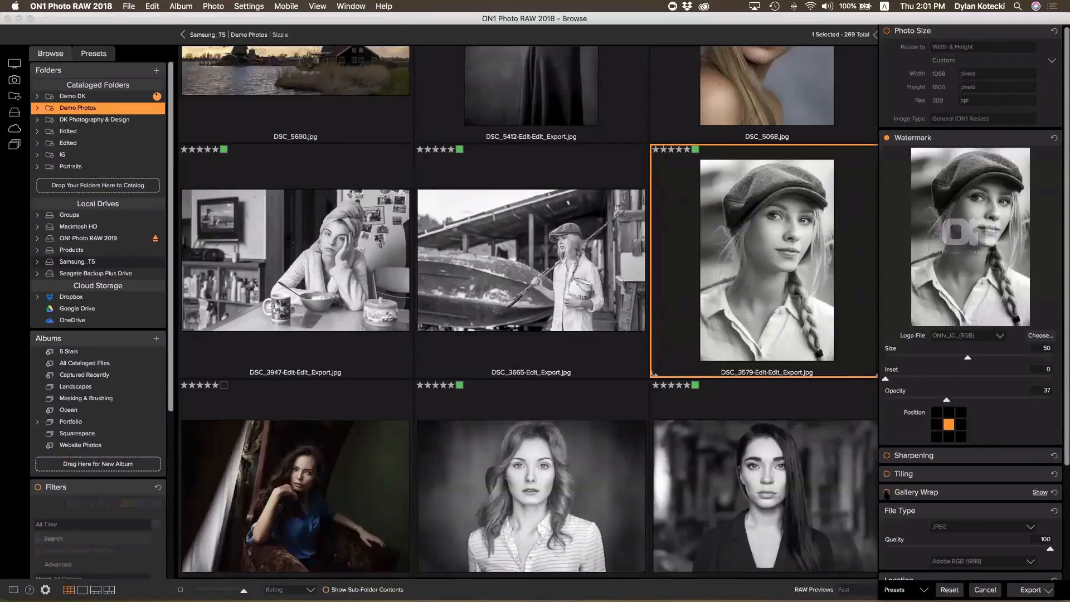
{"action": "scroll", "coordinate": [886, 494], "scroll_direction": "down", "scroll_amount": 5}
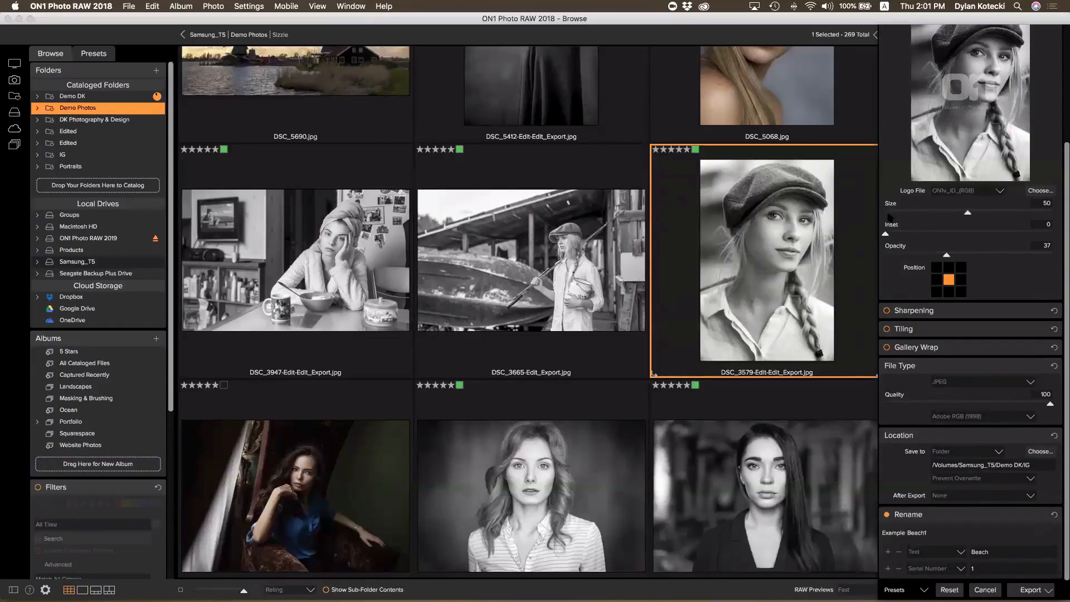
{"action": "left_click", "coordinate": [1006, 571]}
{"action": "left_click", "coordinate": [985, 589]}
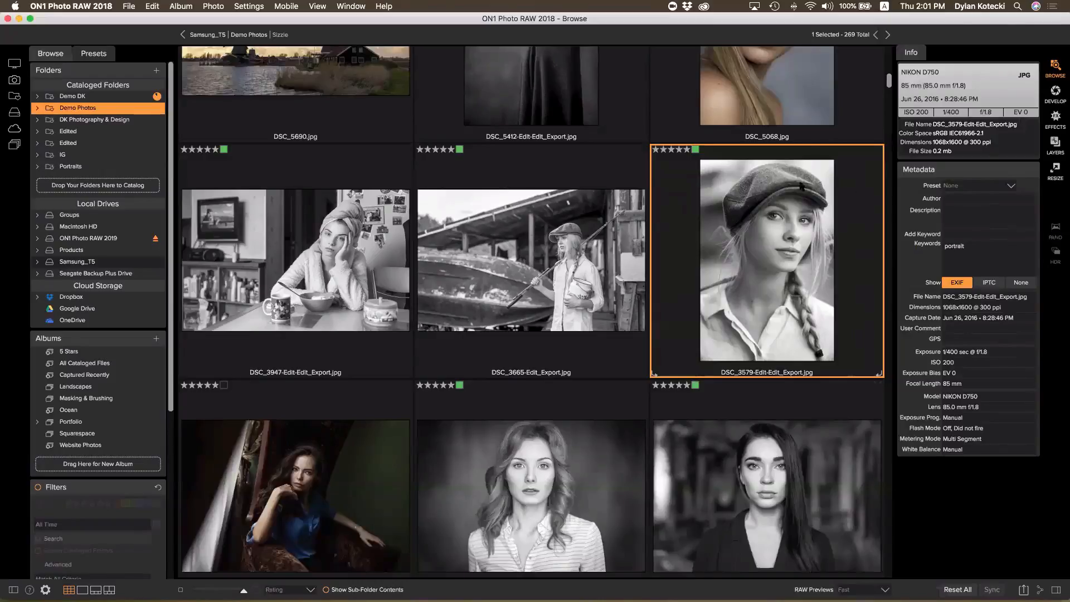
{"action": "left_click", "coordinate": [1017, 256]}
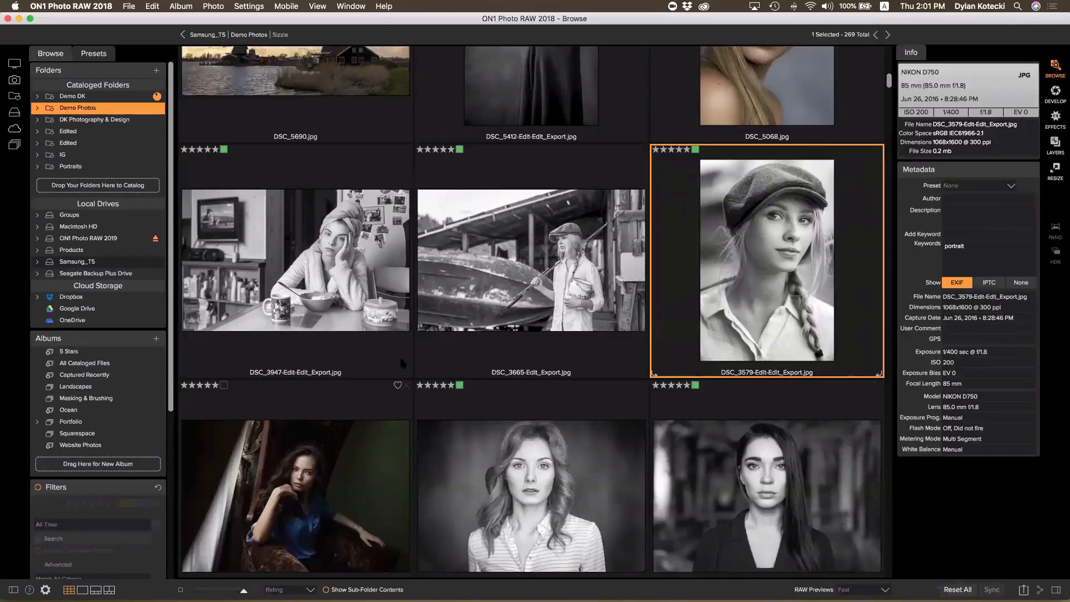